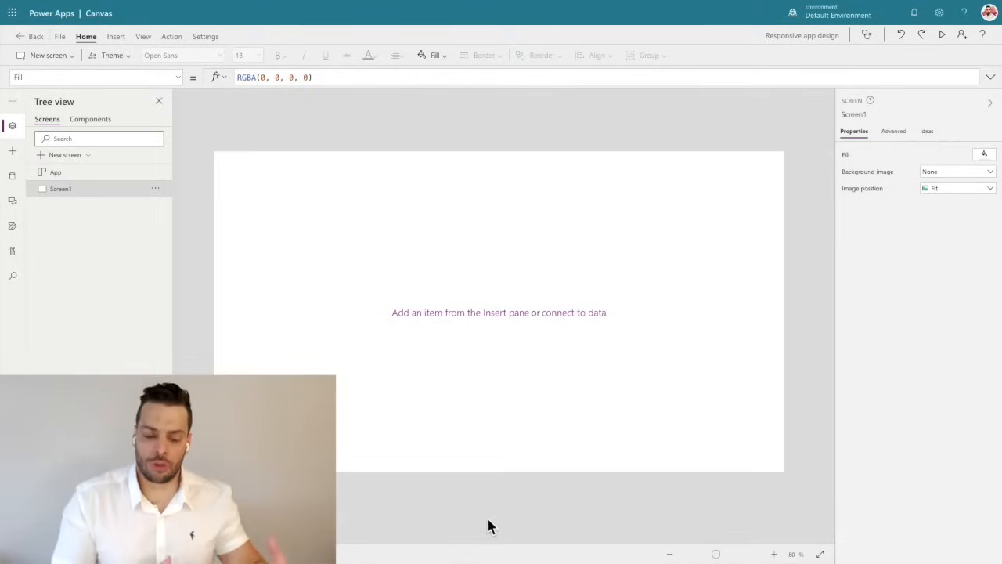
# Preview the empty app at full size and return to the editor.
pyautogui.press('F5')
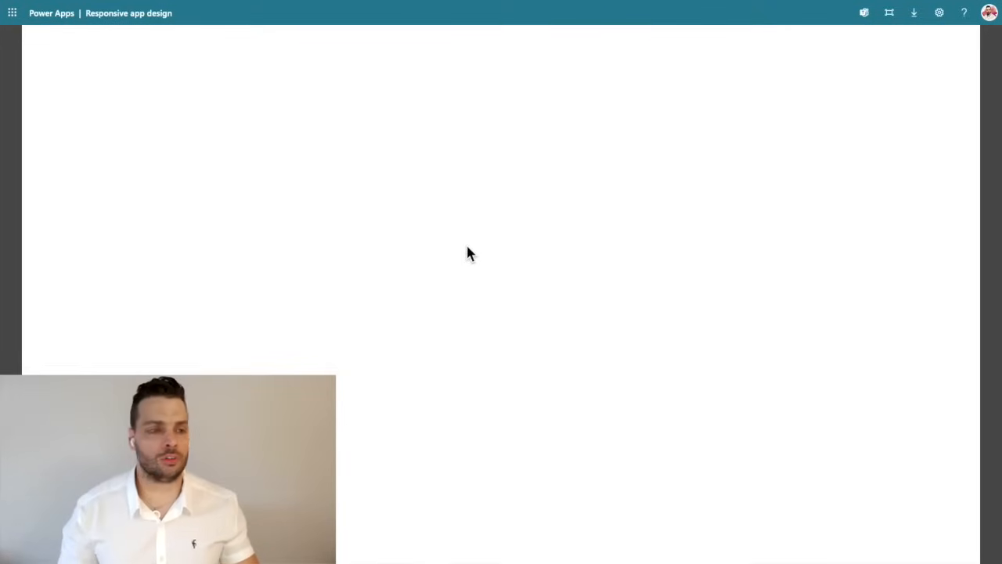
pyautogui.press('Escape')
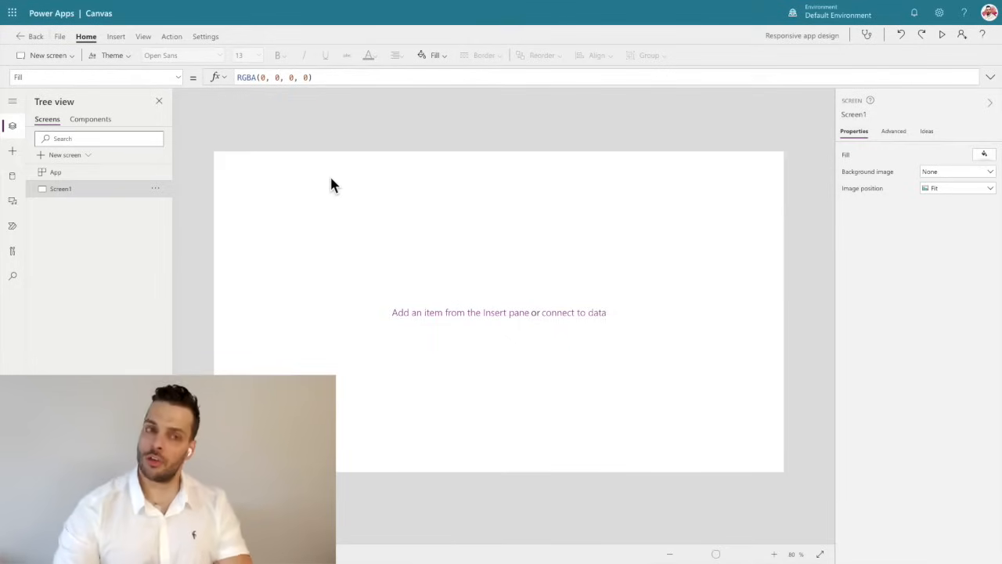
# Insert a text label on Screen1 and set its text to "Header".
pyautogui.click(116, 37)
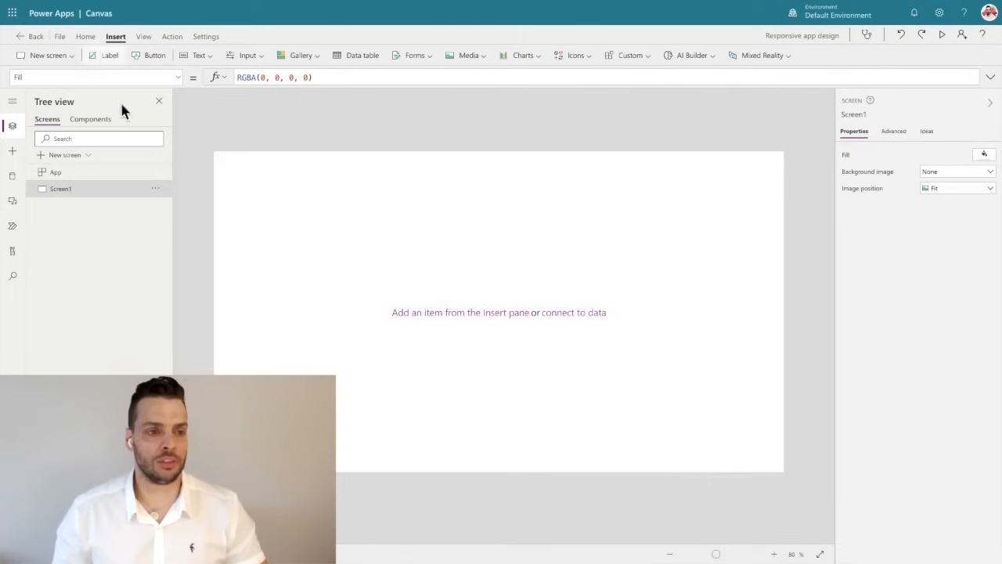
pyautogui.click(102, 60)
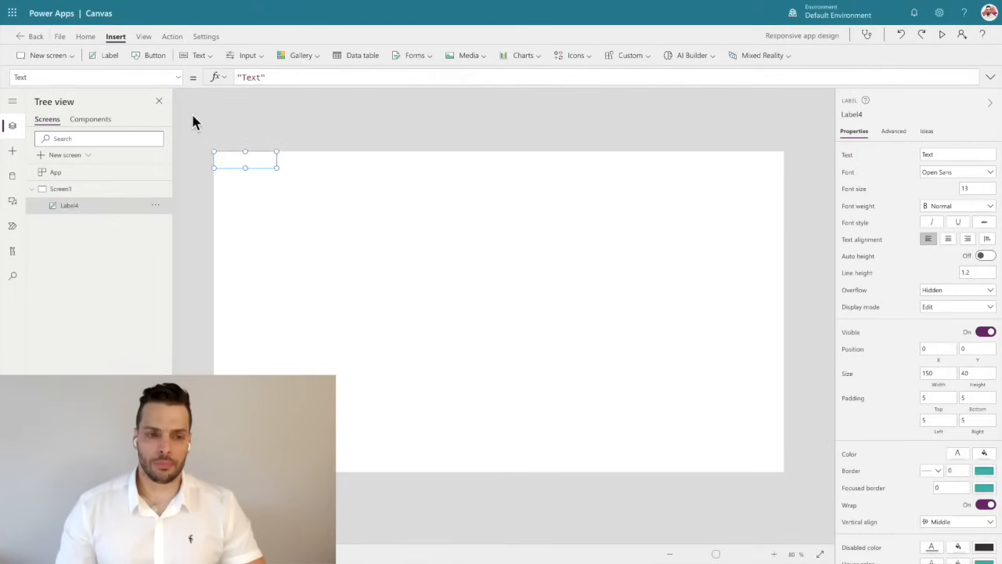
pyautogui.doubleClick(251, 77)
pyautogui.write('Header')
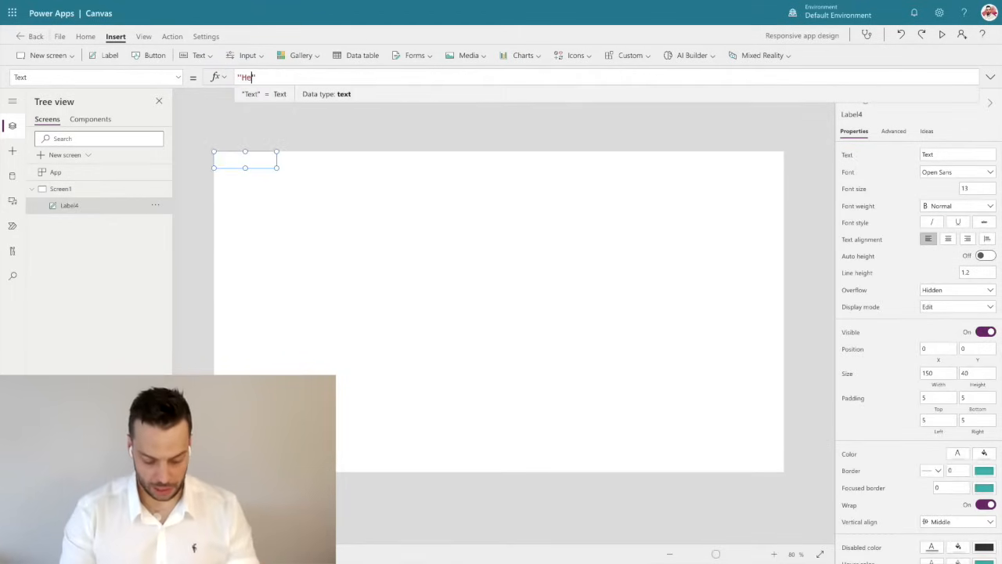
# Set the header label's font colour to the near-black theme colour and size it to 1366 wide by 40 high.
pyautogui.click(86, 37)
pyautogui.click(368, 56)
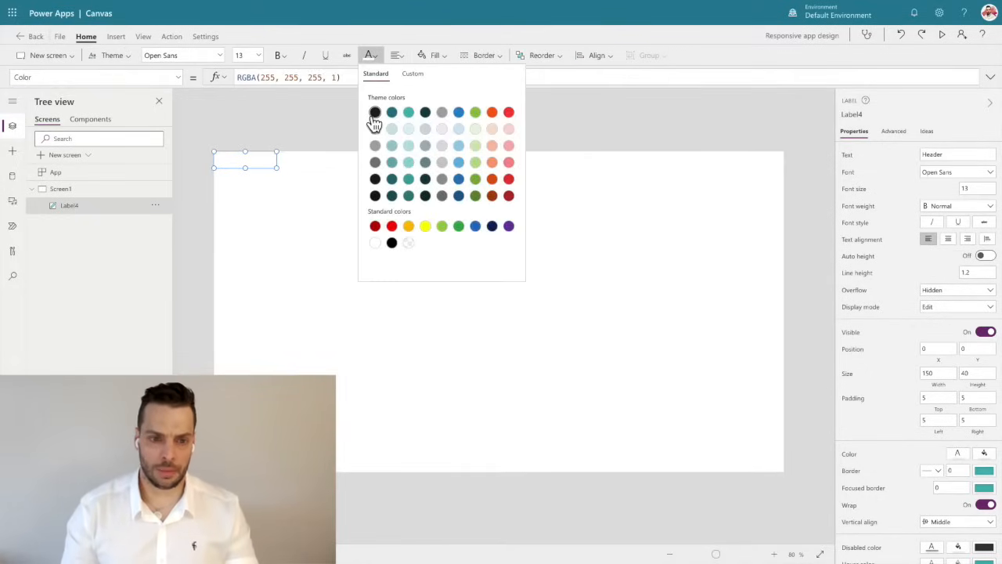
pyautogui.moveTo(280, 170); pyautogui.dragTo(795, 172)
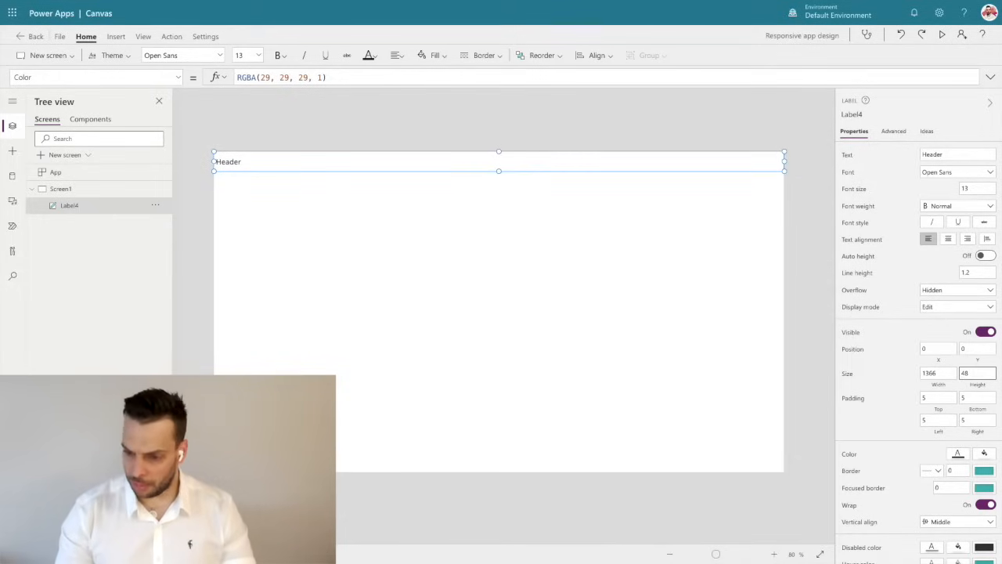
pyautogui.write('49')
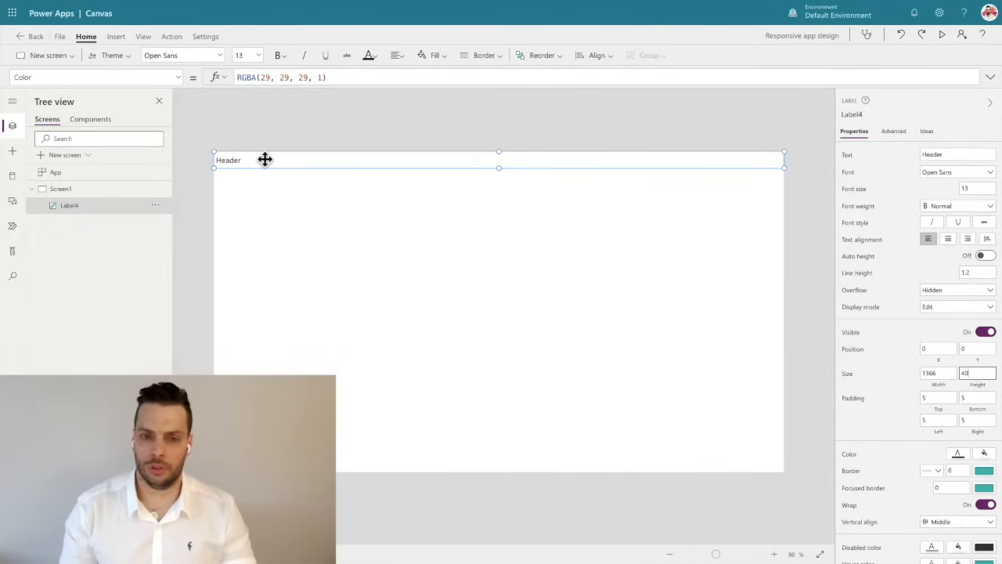
# Center the text of the header label.
pyautogui.click(399, 55)
pyautogui.click(413, 94)
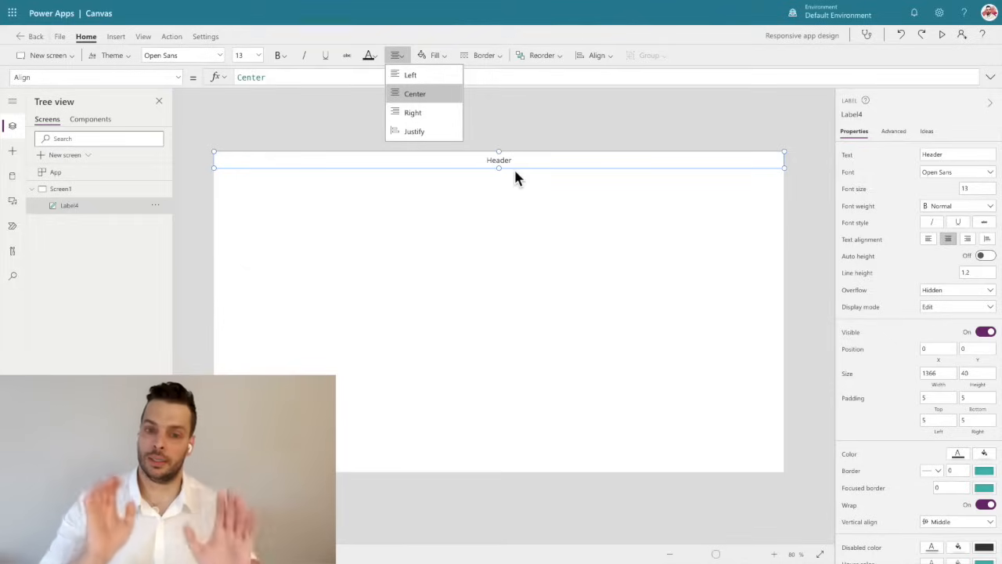
pyautogui.click(550, 119)
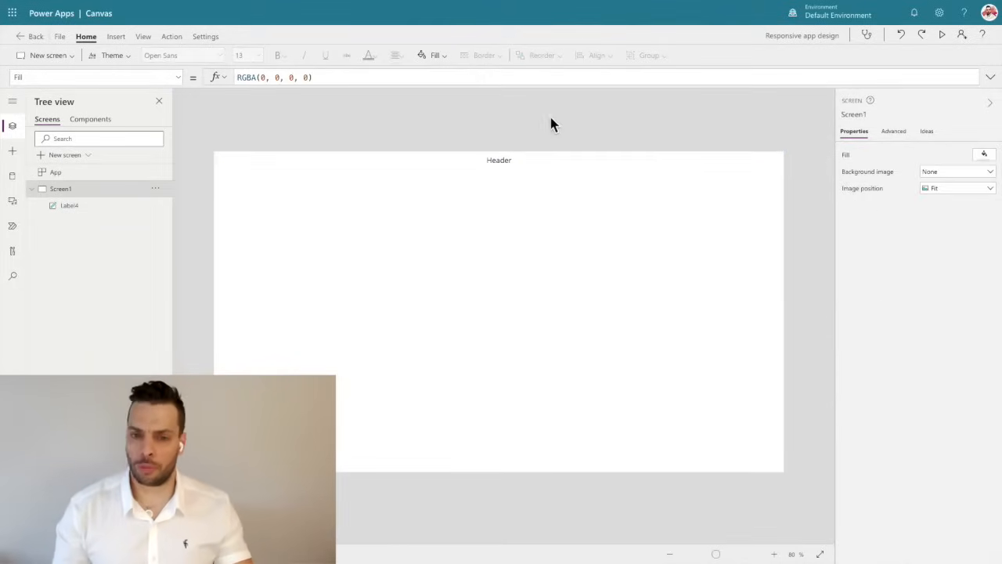
# Fill the header label with the dark teal theme colour and make its text white.
pyautogui.click(510, 157)
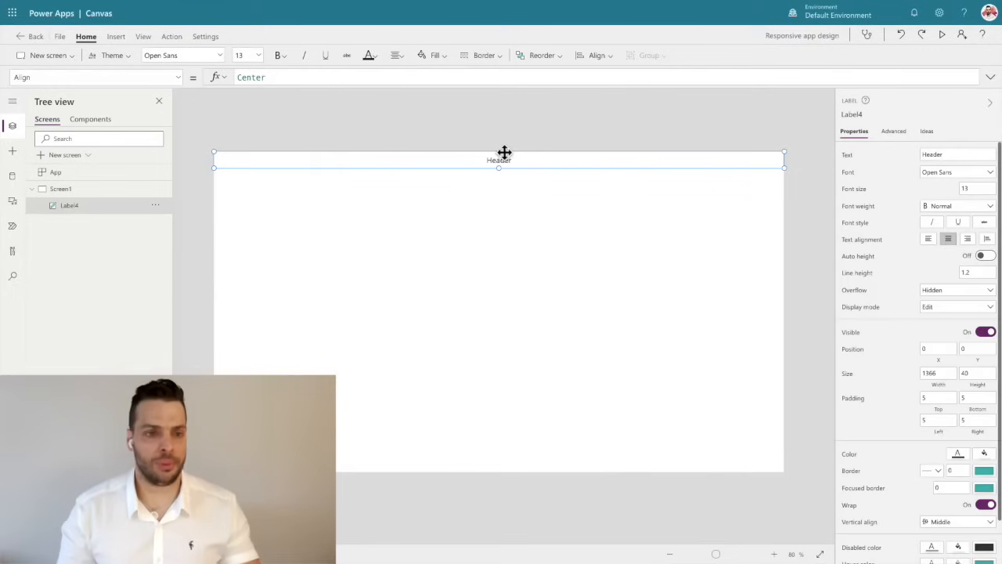
pyautogui.click(435, 55)
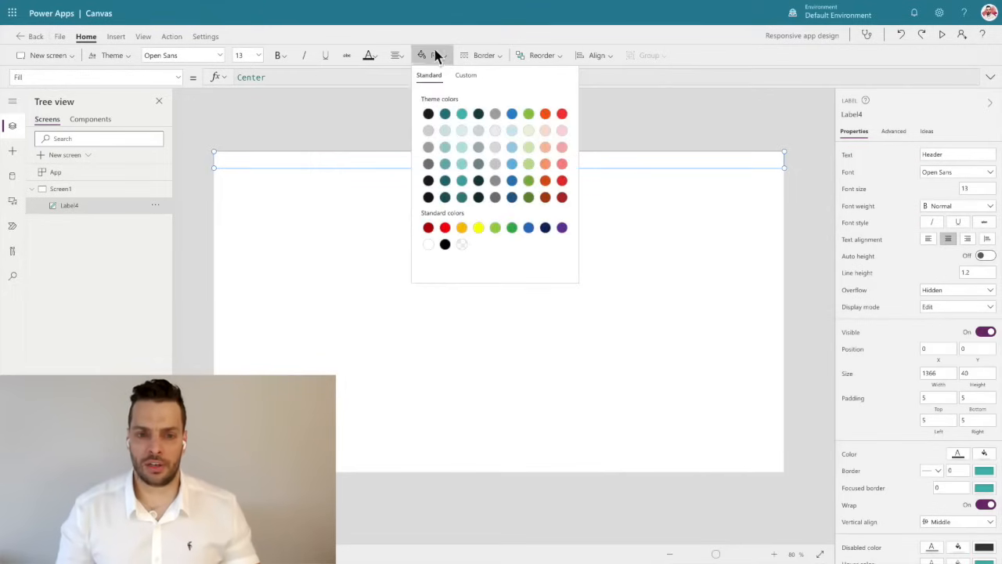
pyautogui.click(446, 116)
pyautogui.click(367, 56)
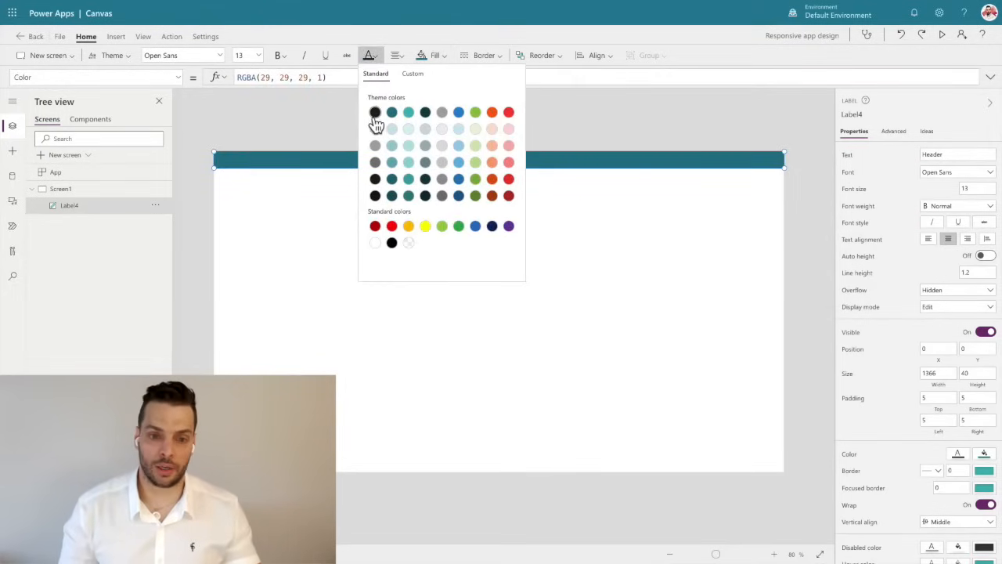
pyautogui.click(376, 242)
pyautogui.click(593, 105)
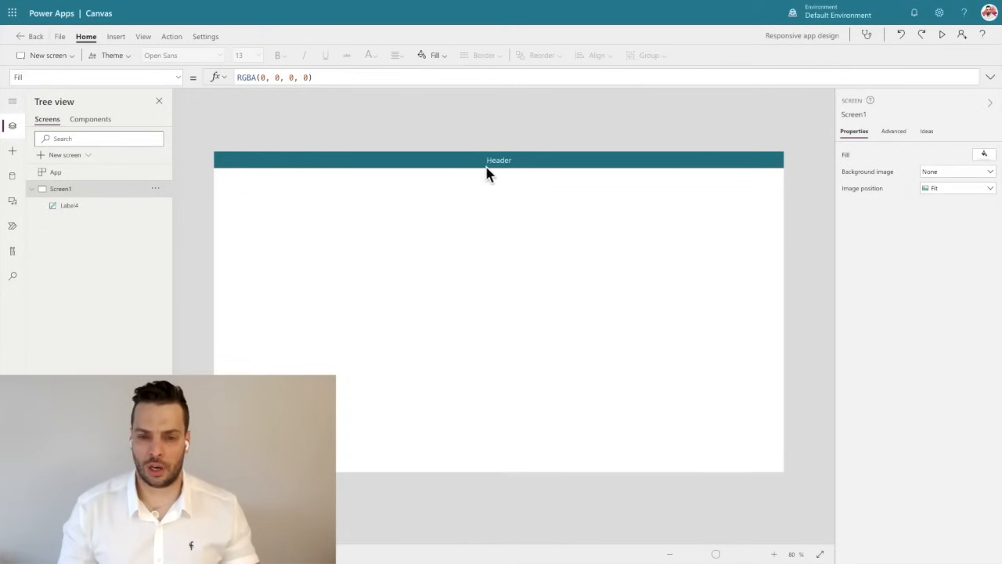
# Try a font size of 24 for the header label.
pyautogui.click(494, 162)
pyautogui.click(258, 56)
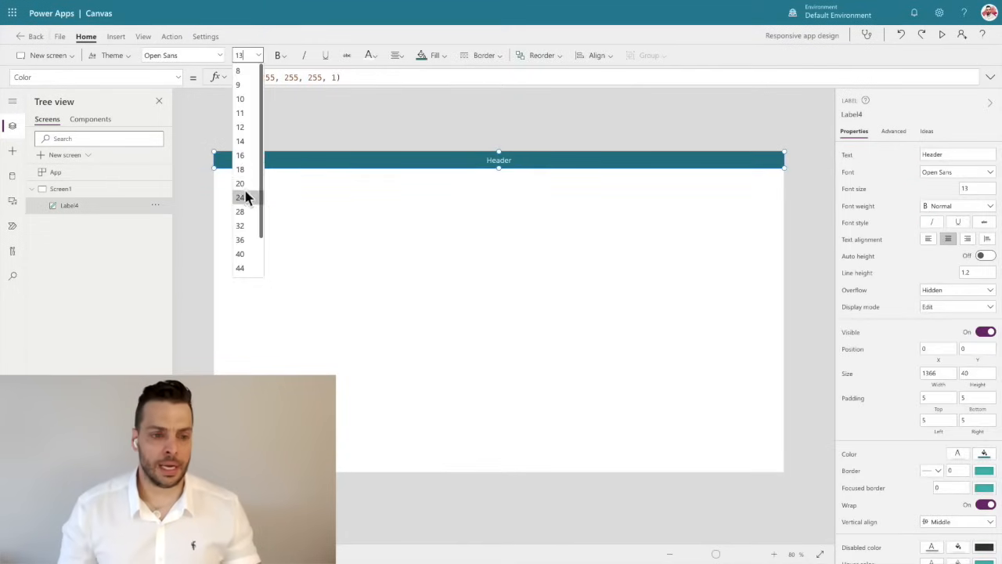
pyautogui.click(241, 197)
pyautogui.click(521, 129)
pyautogui.click(499, 161)
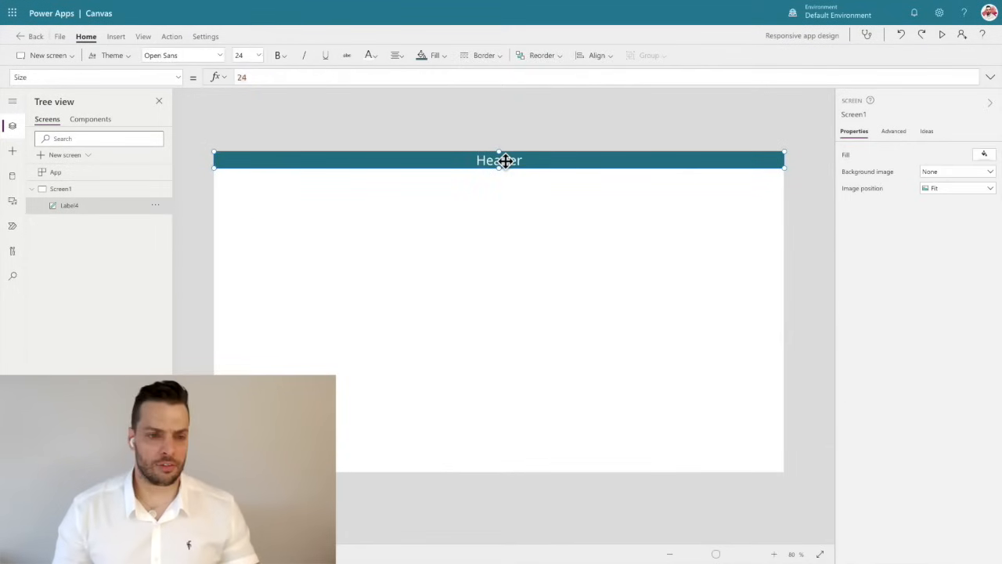
# Set the header label's font size to 20.
pyautogui.click(256, 55)
pyautogui.click(247, 185)
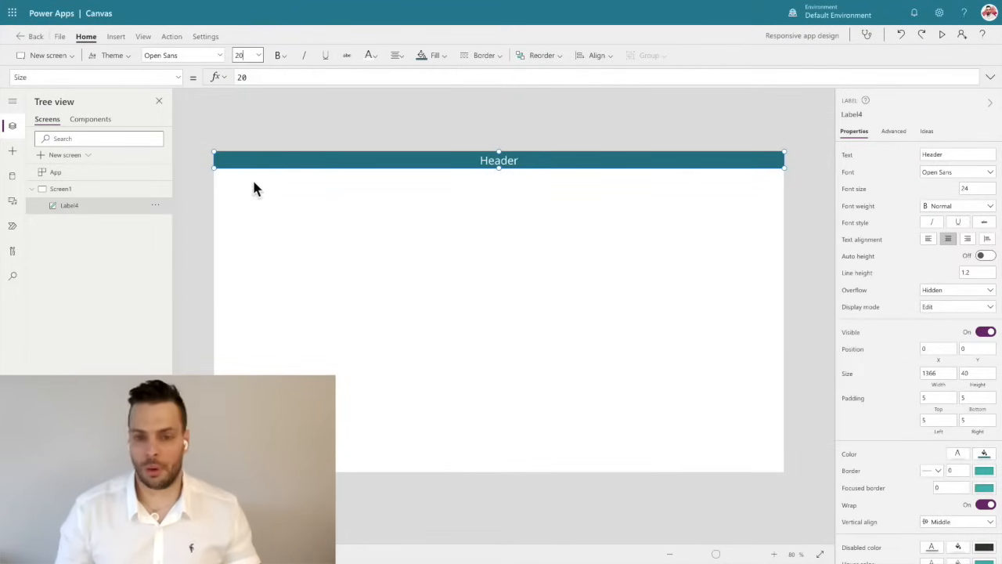
pyautogui.click(567, 101)
pyautogui.click(523, 161)
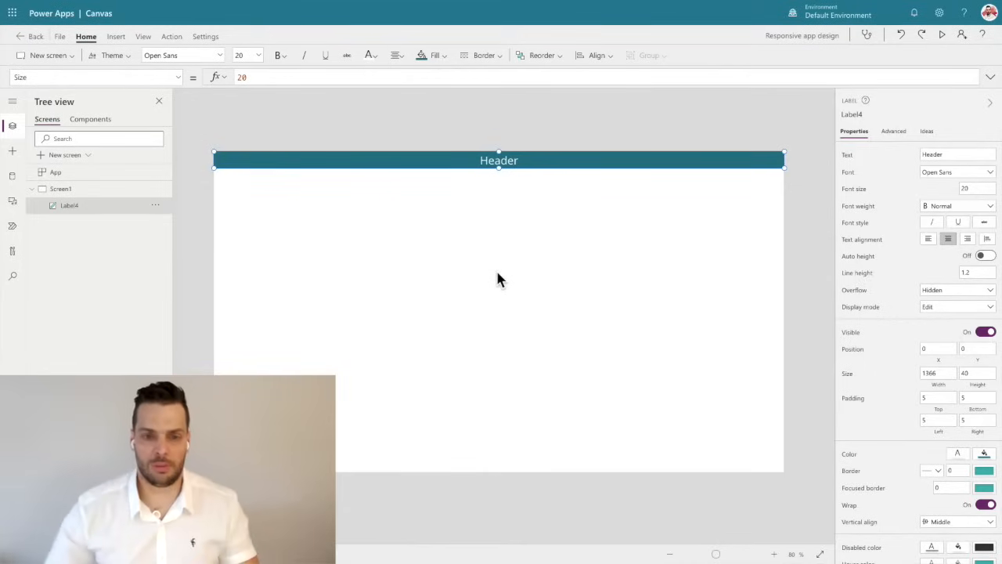
pyautogui.click(484, 136)
pyautogui.click(488, 161)
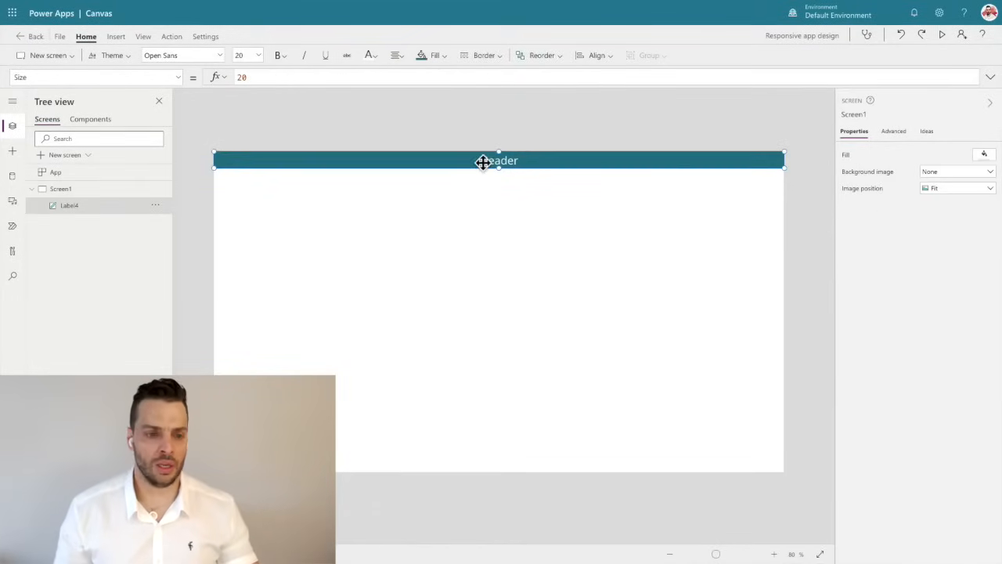
# Insert a second label and place it in the bottom-left corner of the app screen at X 0, Y 728.
pyautogui.click(116, 37)
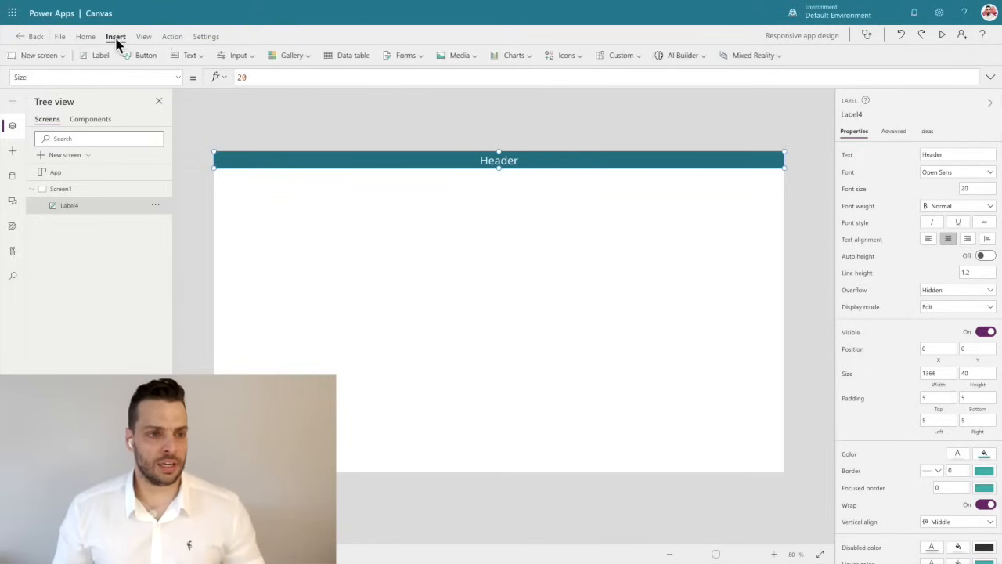
pyautogui.click(105, 57)
pyautogui.moveTo(255, 177); pyautogui.dragTo(238, 464)
# Set the footer label's font colour to the near-black theme colour and stretch it to the full 1366 width.
pyautogui.click(86, 37)
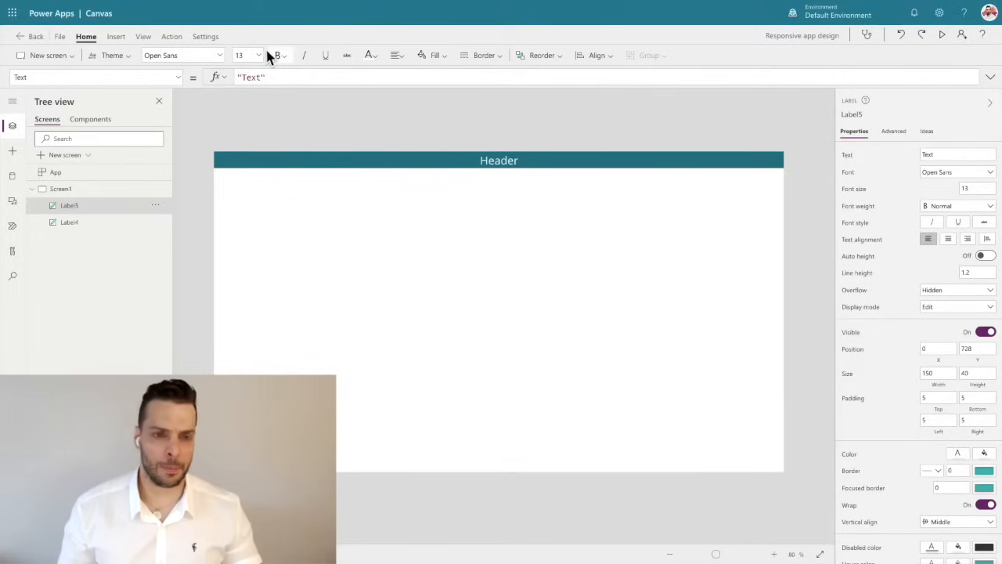
pyautogui.click(371, 55)
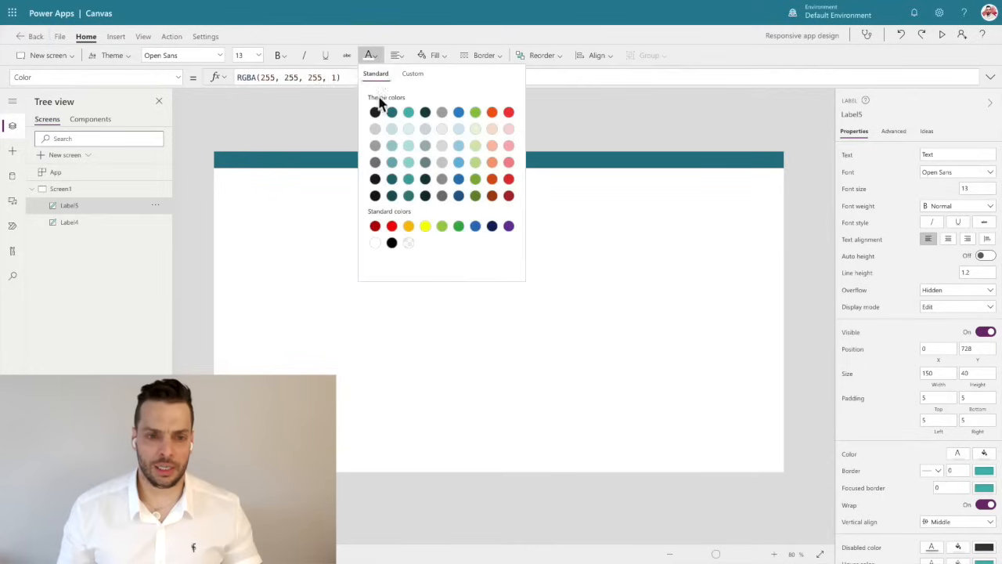
pyautogui.moveTo(277, 464); pyautogui.dragTo(831, 554)
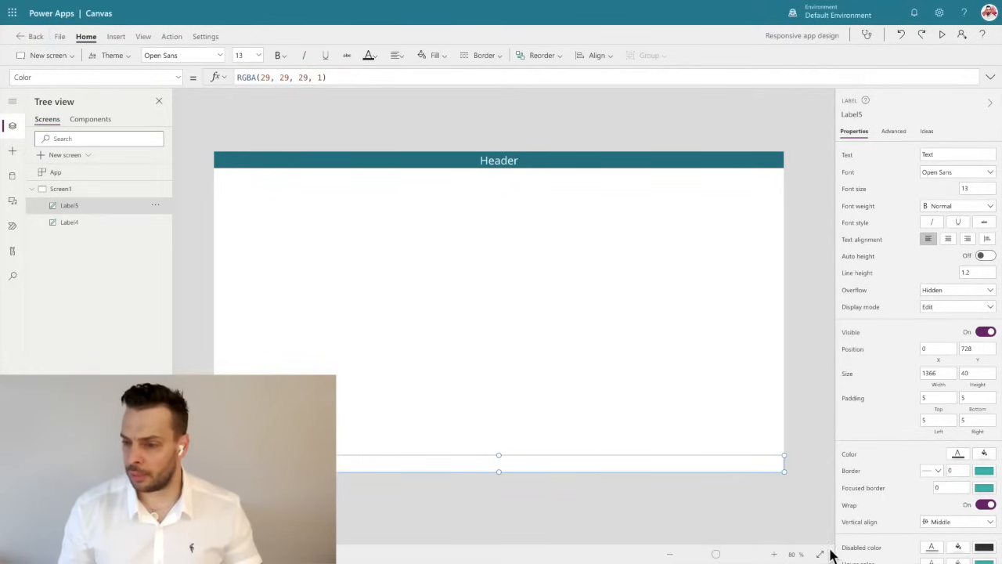
# Right-align the footer label's text and set its right padding to 15.
pyautogui.click(968, 238)
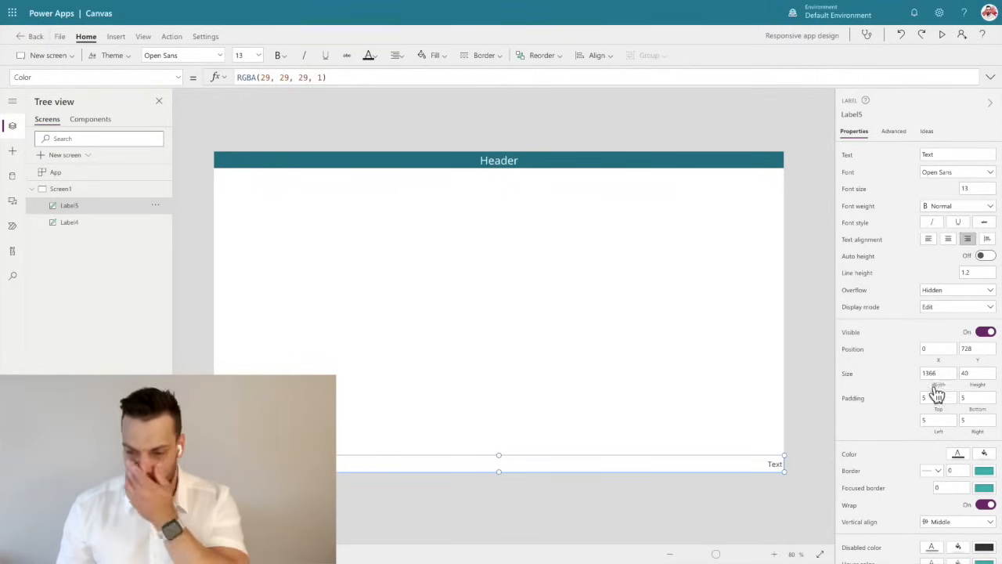
pyautogui.click(983, 421)
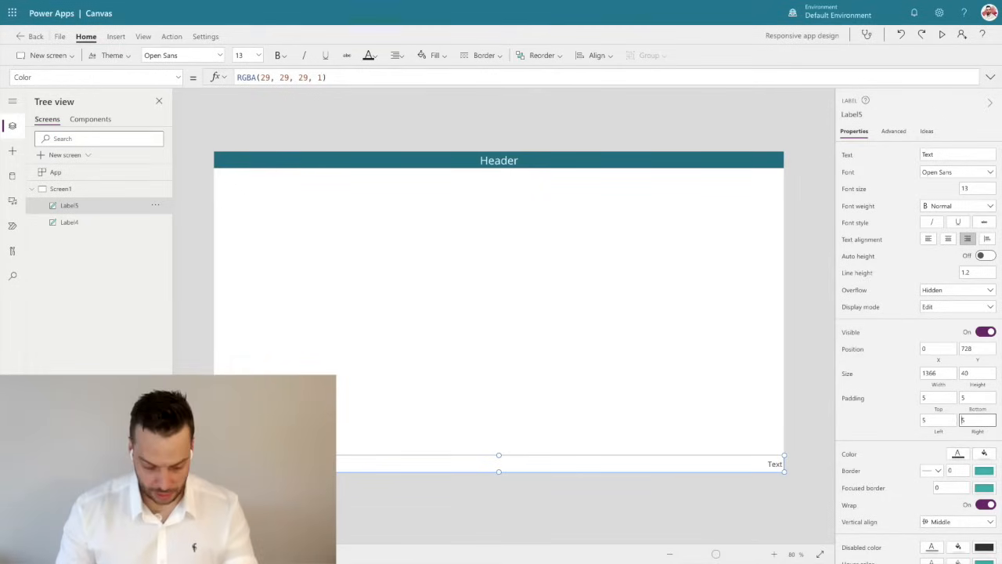
pyautogui.write('15')
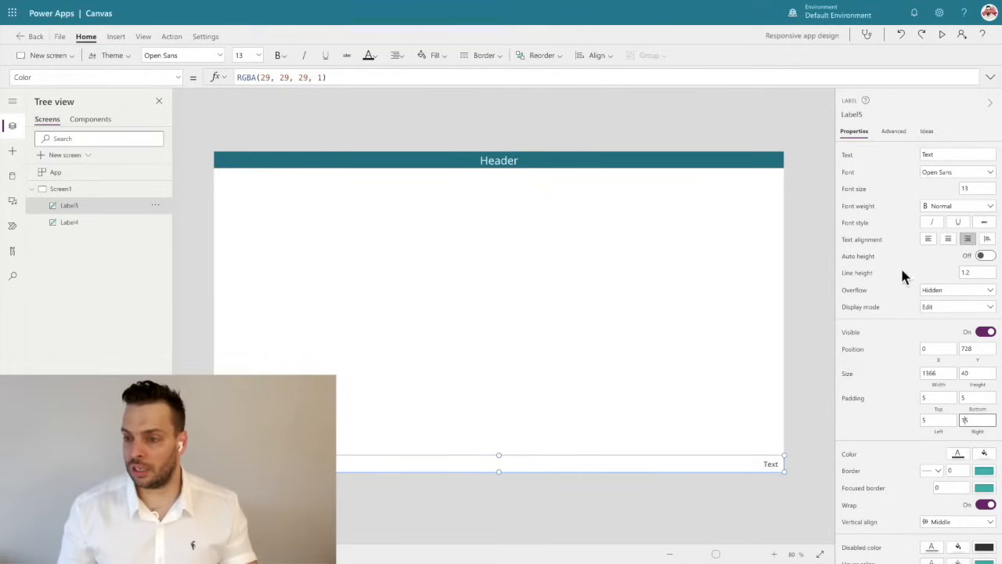
# Change the footer label's text to "v1.0".
pyautogui.click(929, 154)
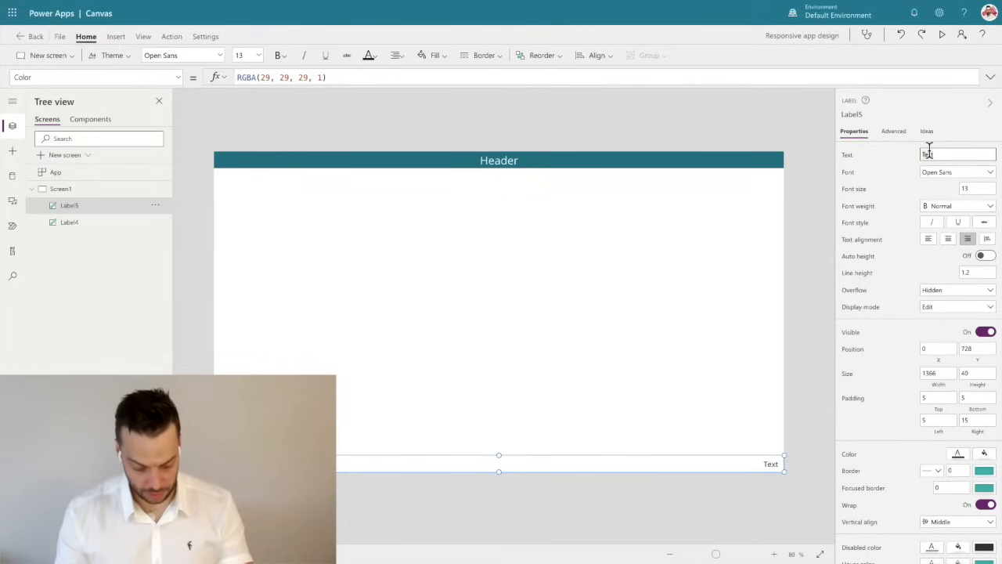
pyautogui.write('V1.')
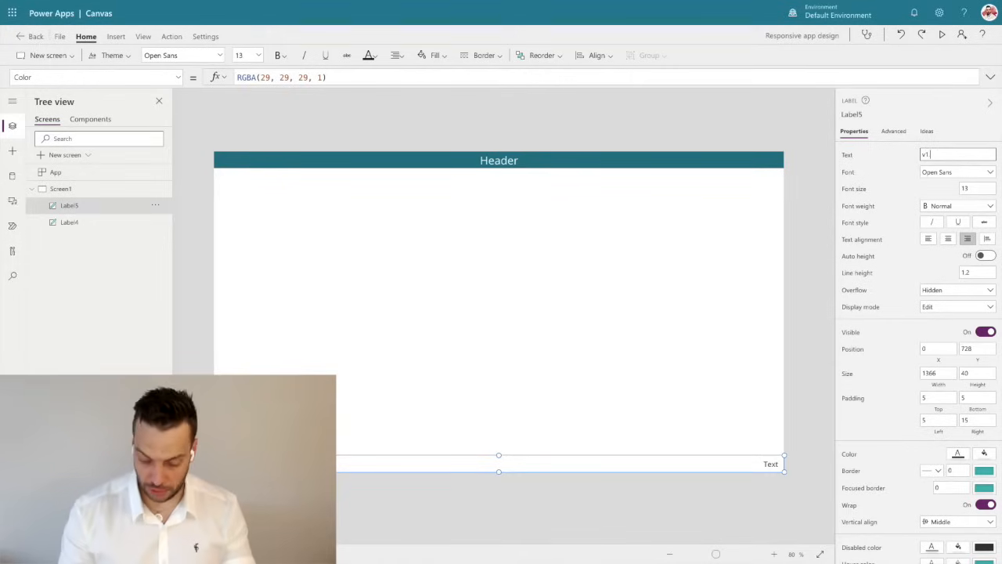
pyautogui.write('0')
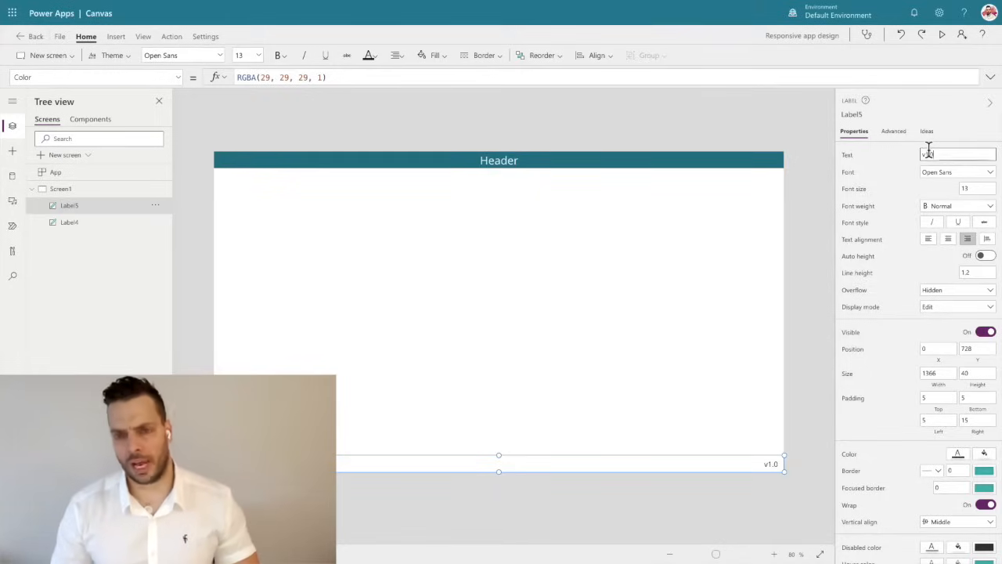
pyautogui.click(731, 111)
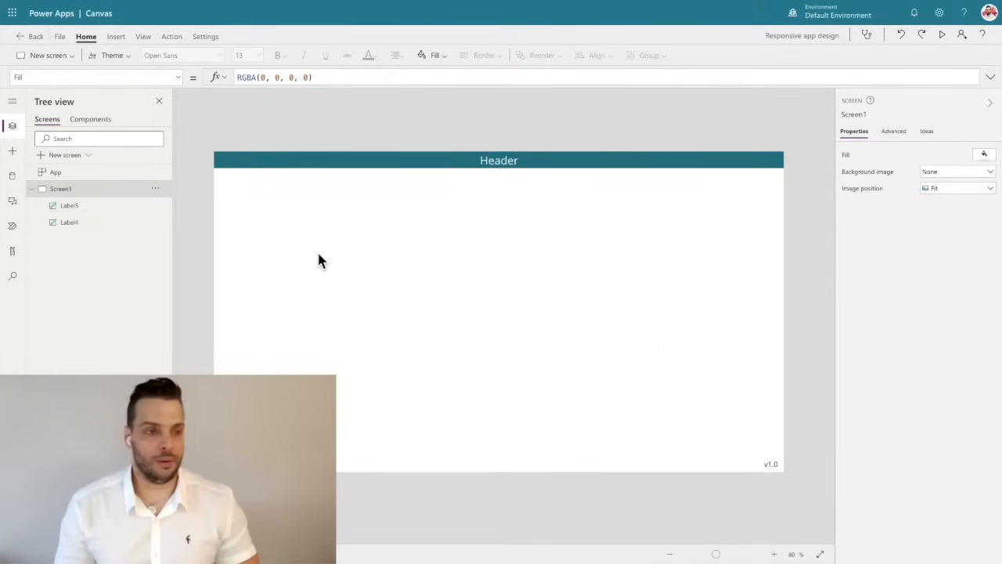
# Save the app and publish this version.
pyautogui.click(60, 37)
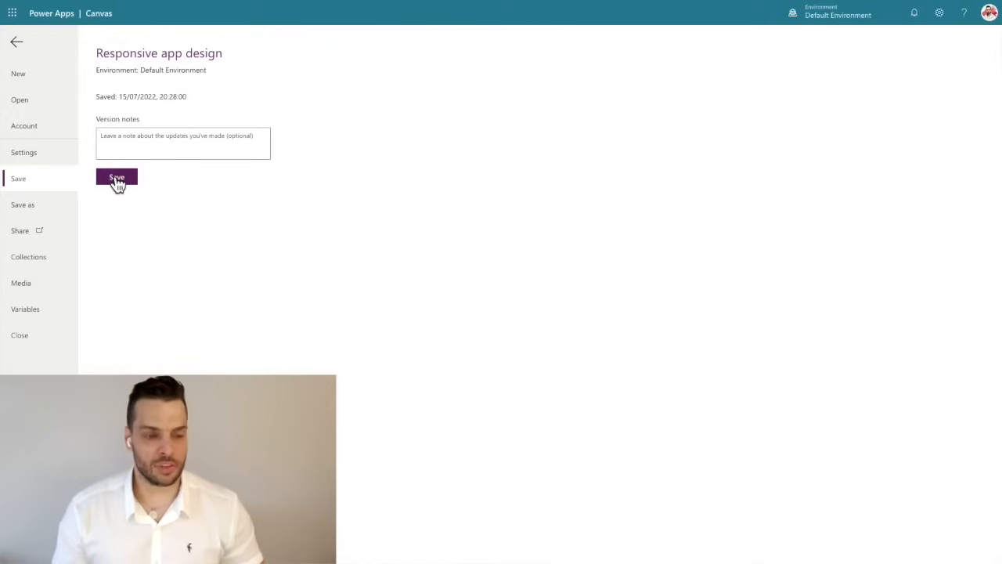
pyautogui.click(116, 178)
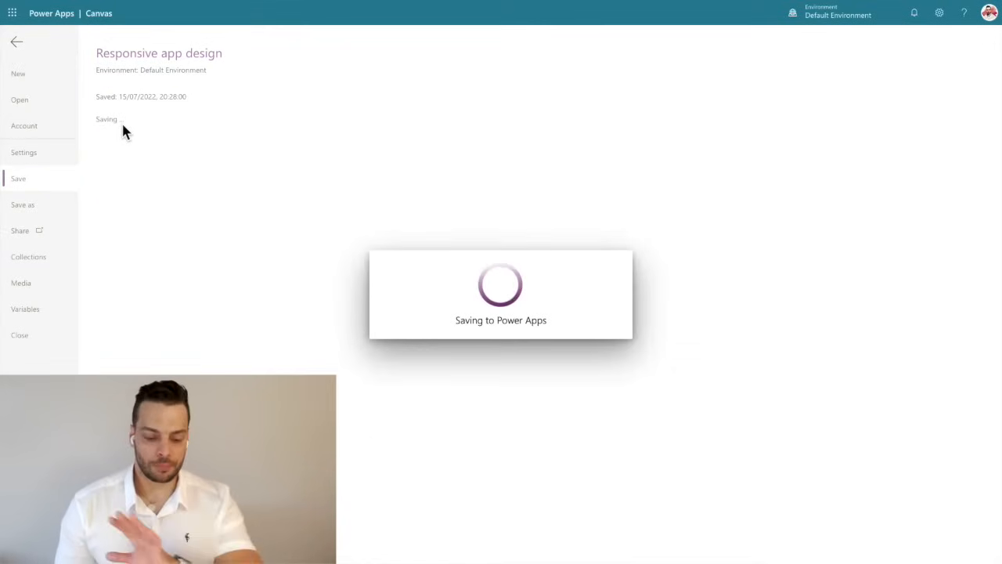
pyautogui.click(131, 151)
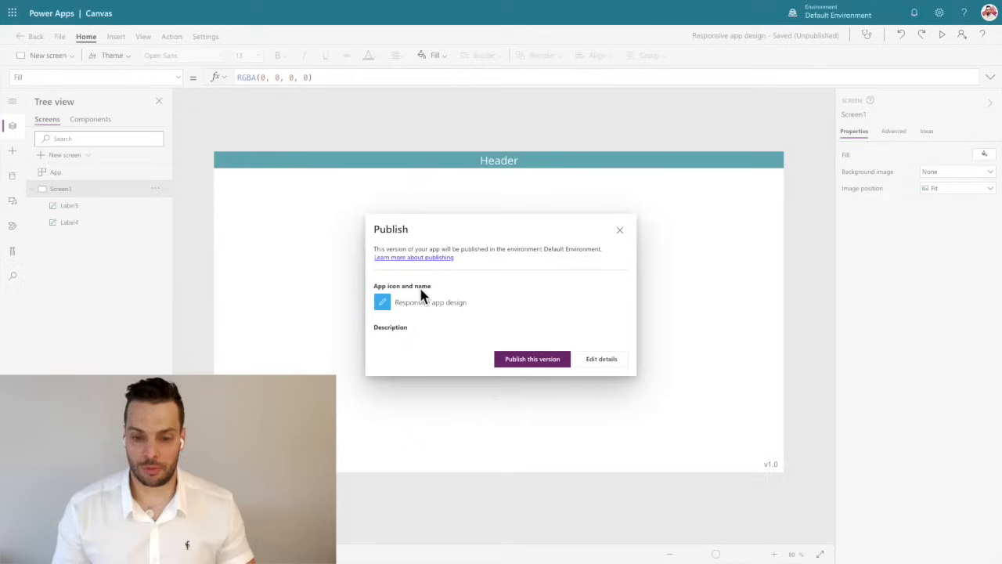
pyautogui.click(524, 360)
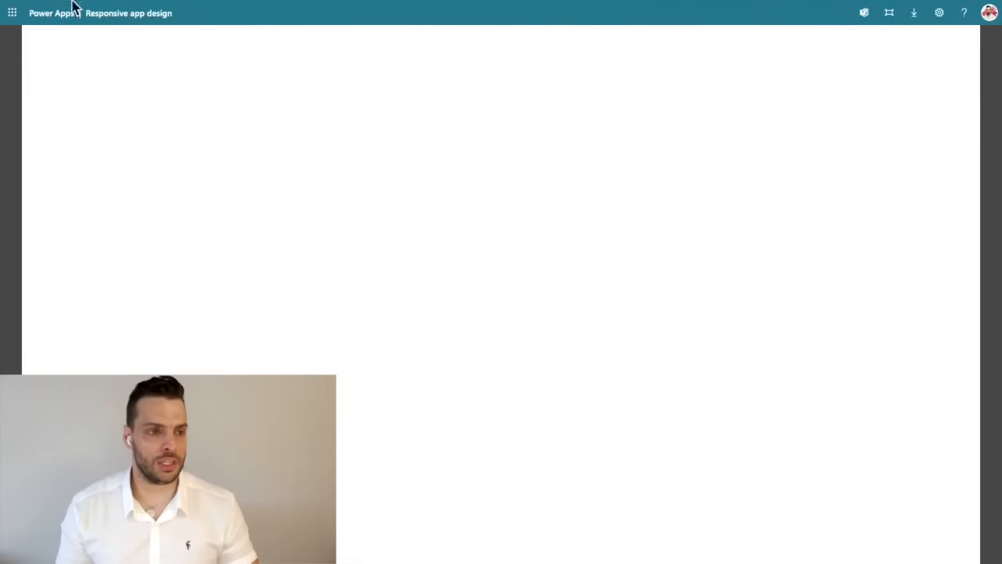
# Switch to the browser tab with the published app and reload it to get the new version.
pyautogui.moveTo(72, 0)
pyautogui.click(52, 34)
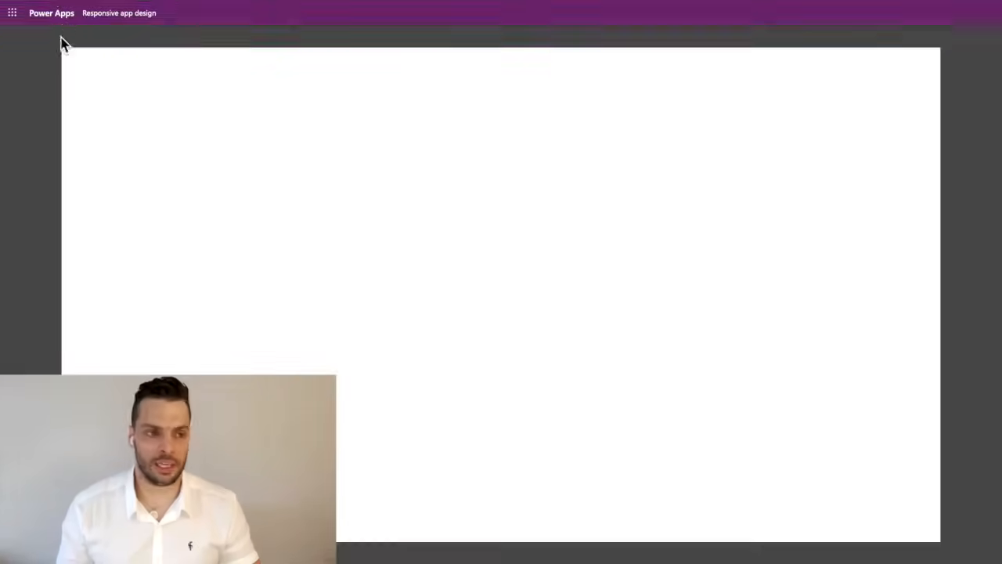
# Reload the published app once more and take the browser window out of full screen.
pyautogui.moveTo(51, 1)
pyautogui.click(50, 34)
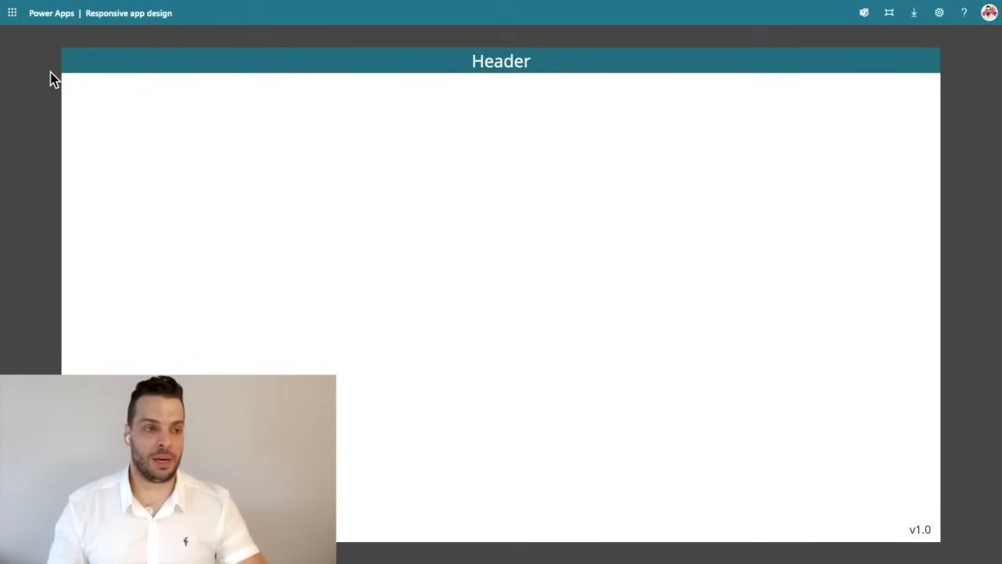
pyautogui.moveTo(11, 7)
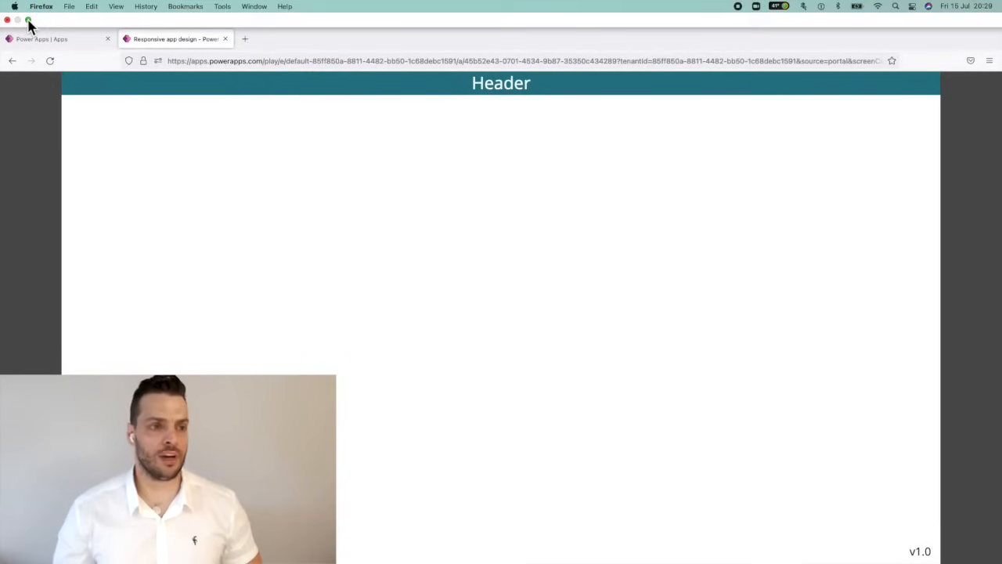
pyautogui.moveTo(28, 21)
pyautogui.click(39, 39)
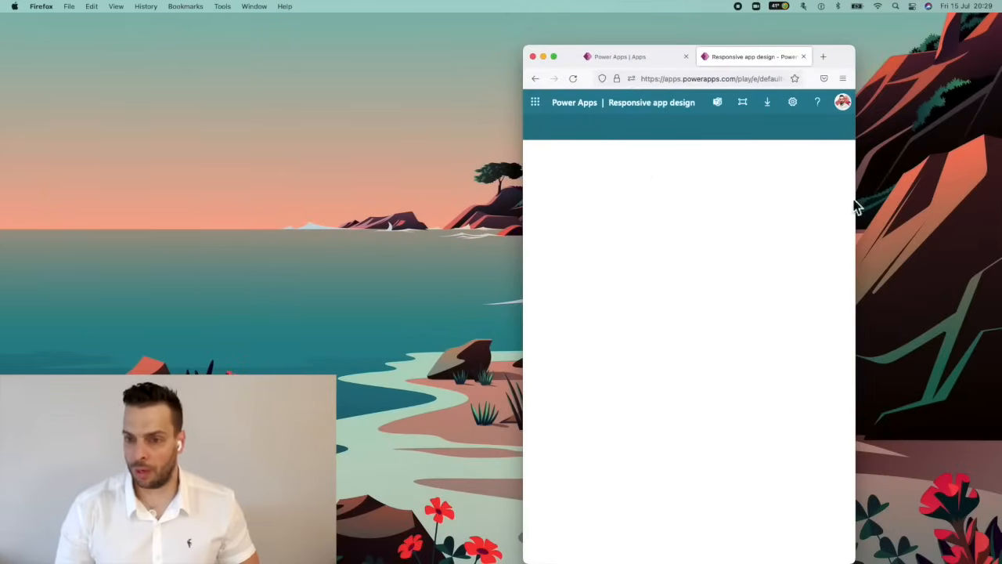
# Resize the browser window to a wide, short shape and to a narrow, tall one, reloading the published app at each size to check its scaling.
pyautogui.moveTo(523, 52); pyautogui.dragTo(47, 203)
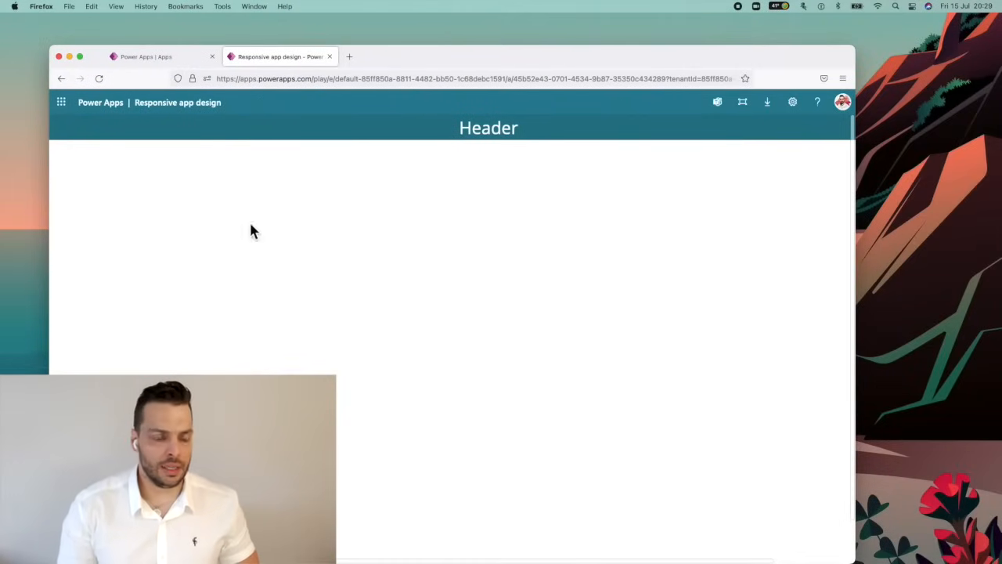
pyautogui.moveTo(482, 58); pyautogui.dragTo(516, 40)
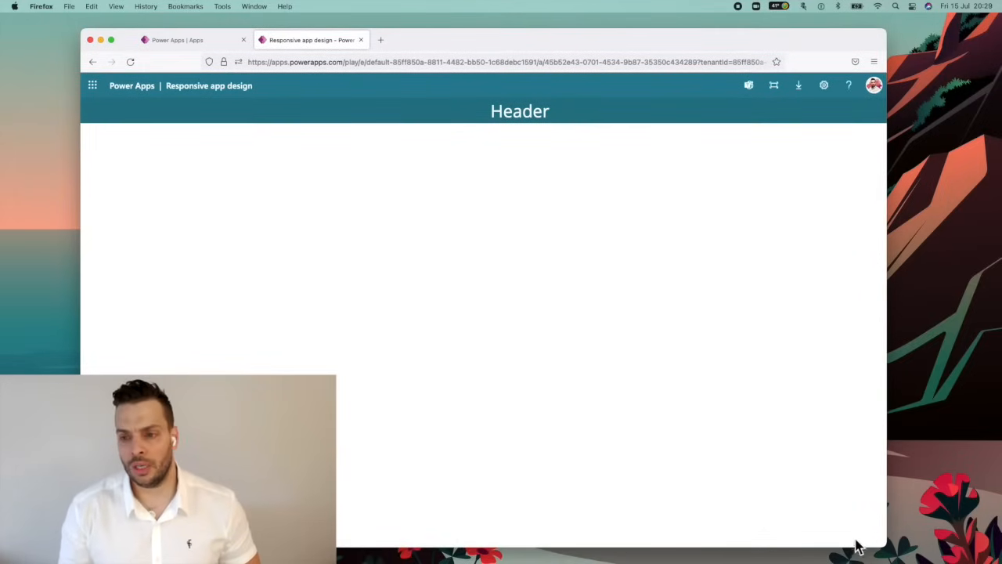
pyautogui.moveTo(884, 542); pyautogui.dragTo(966, 452)
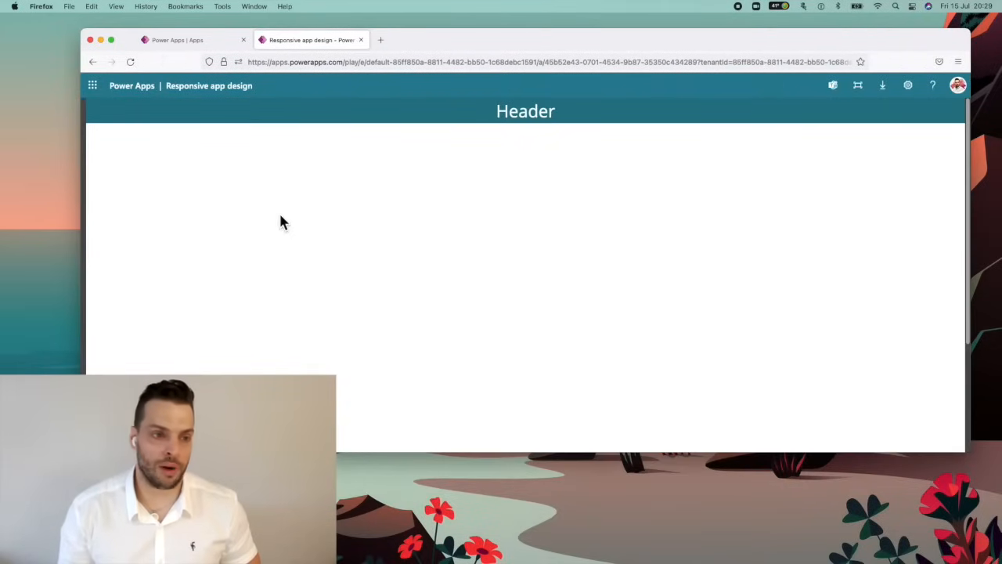
pyautogui.click(130, 62)
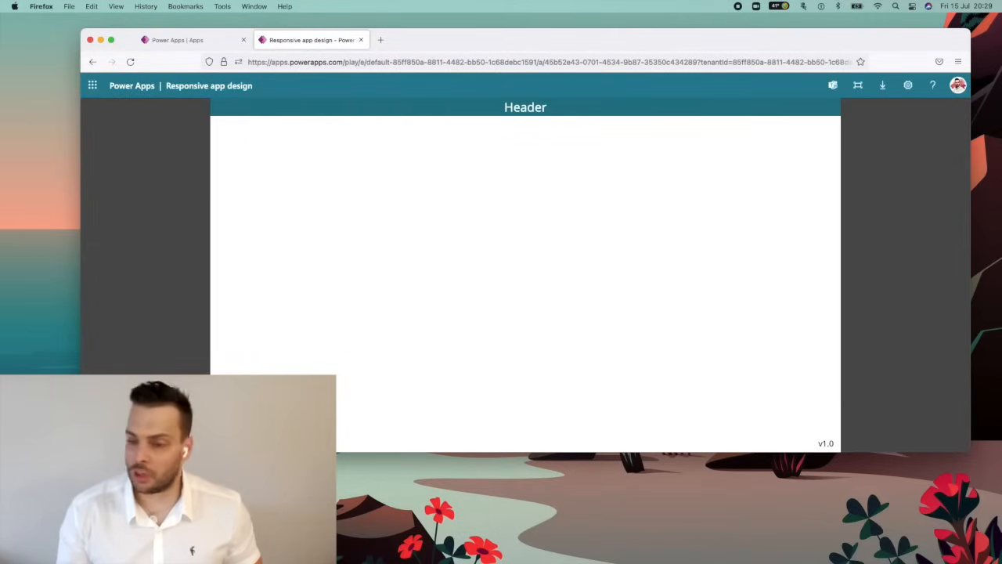
pyautogui.moveTo(970, 452); pyautogui.dragTo(527, 552)
pyautogui.click(130, 62)
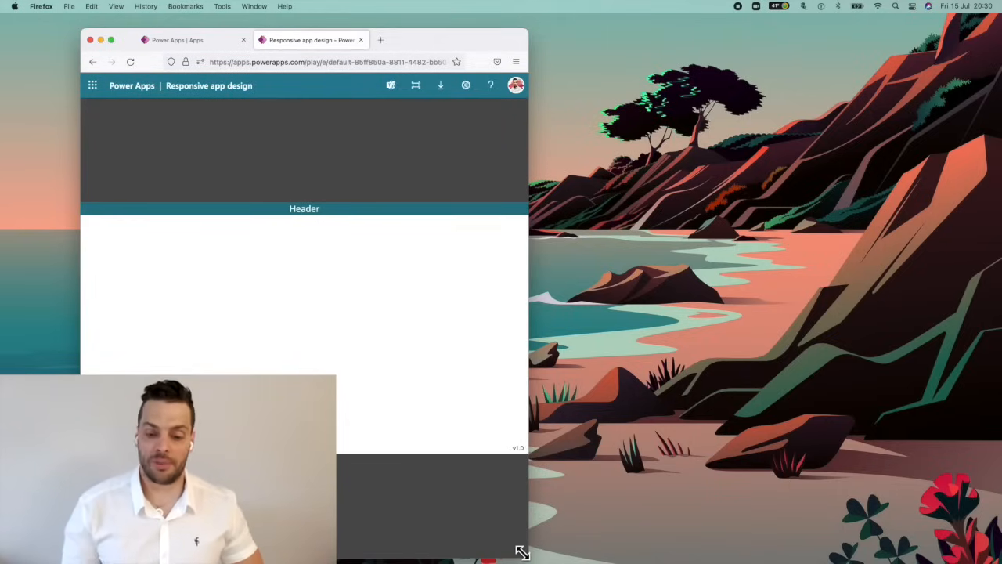
# Enlarge the browser window to full screen and reload the published app to check how it adapts.
pyautogui.moveTo(523, 553); pyautogui.dragTo(721, 432)
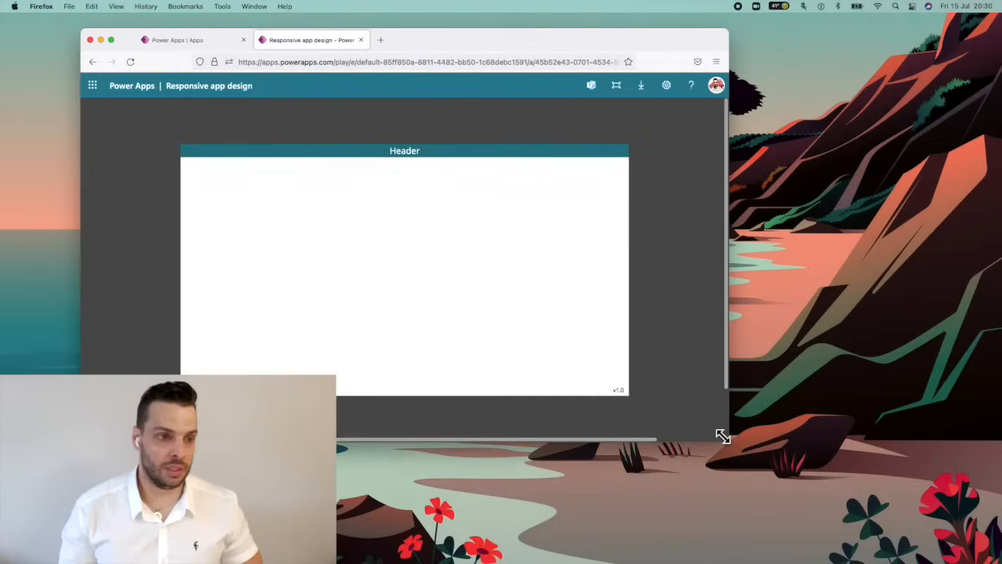
pyautogui.click(111, 40)
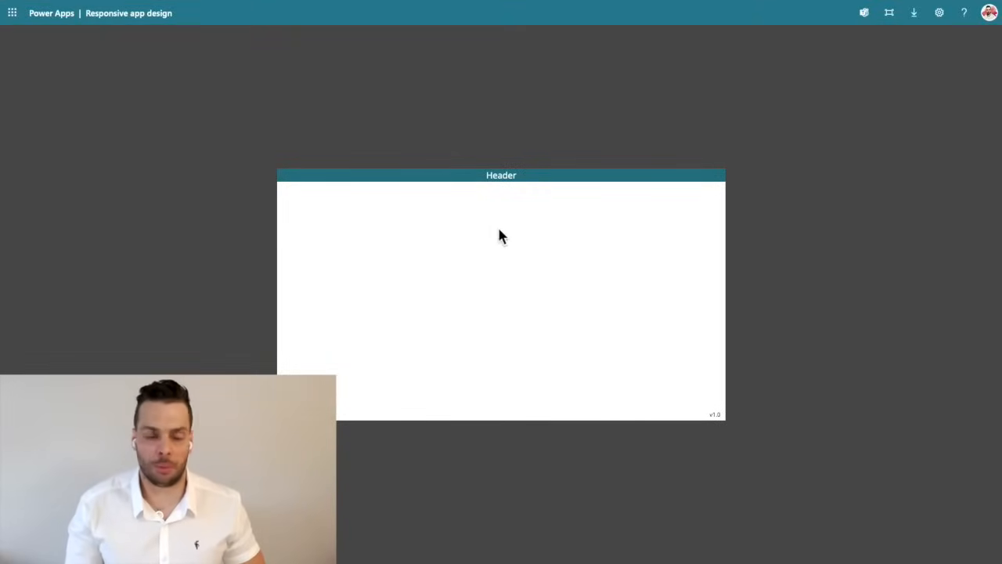
pyautogui.moveTo(20, 6)
pyautogui.click(47, 60)
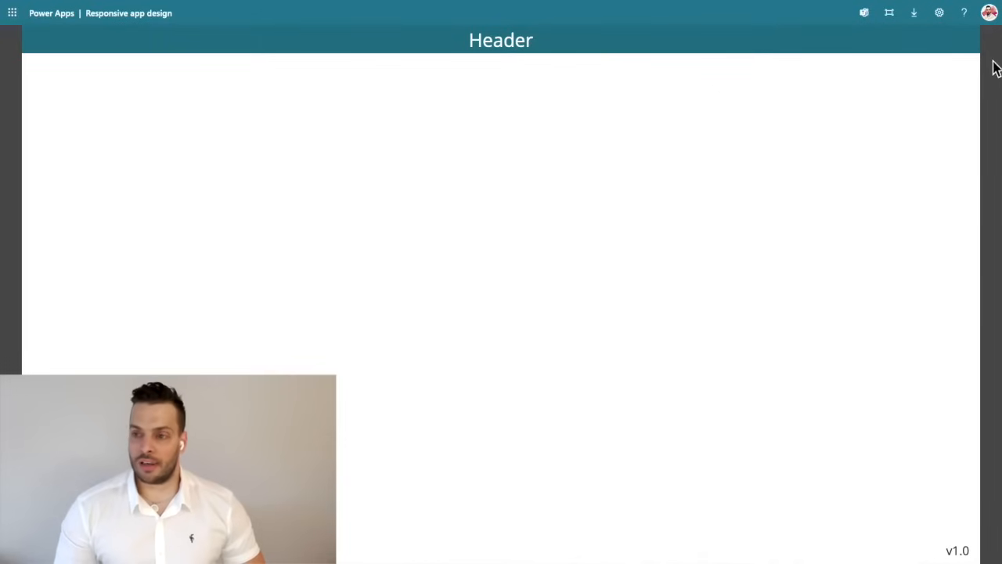
# Return to the app editor and examine the available size options in the app's display settings.
pyautogui.press('Escape')
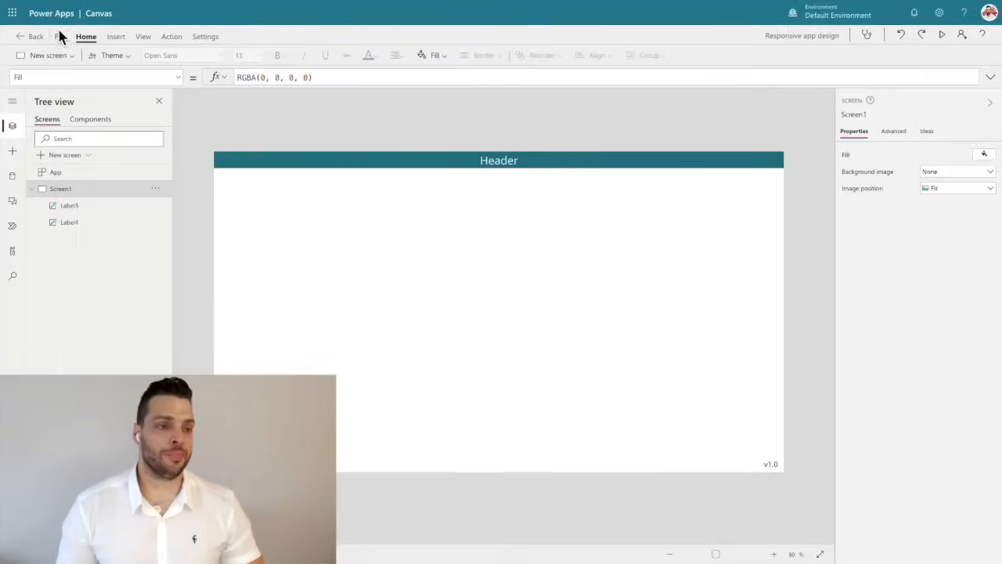
pyautogui.click(58, 33)
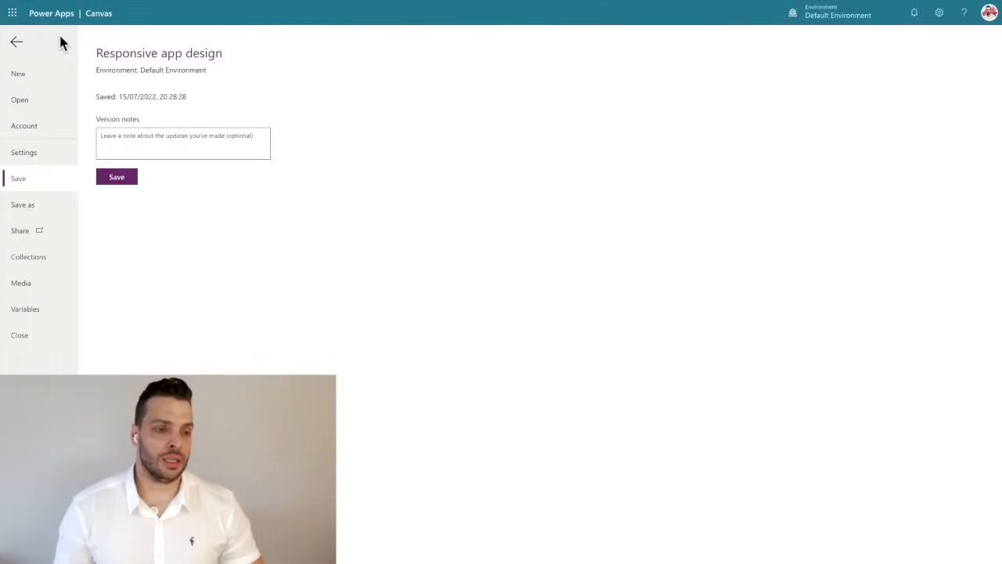
pyautogui.click(28, 159)
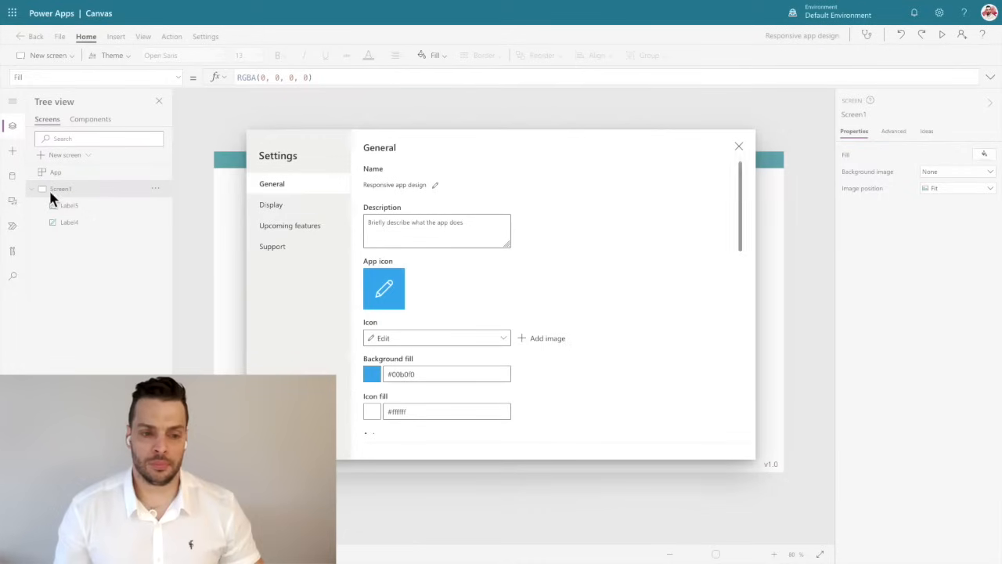
pyautogui.click(306, 207)
pyautogui.scroll(-2, 438, 329)
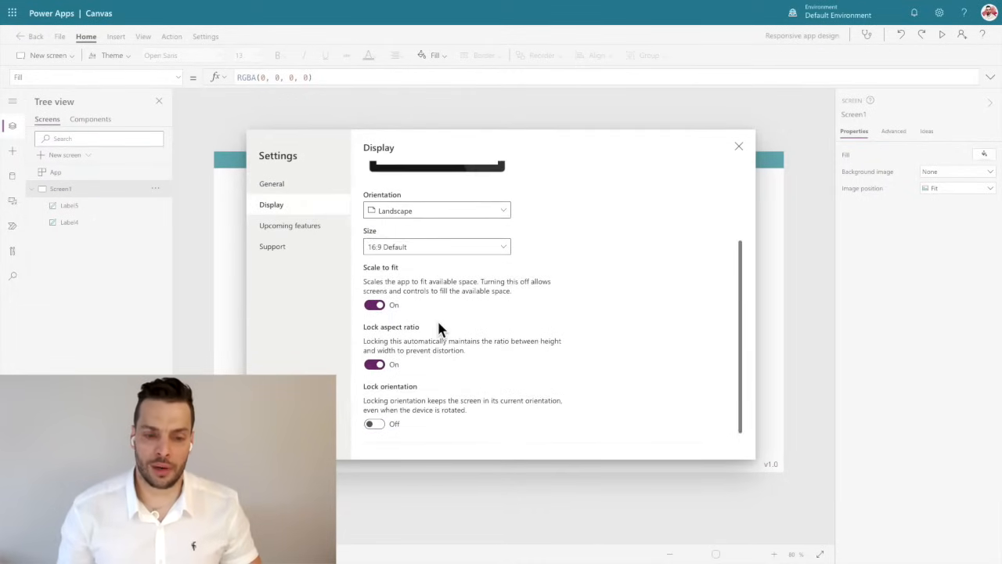
pyautogui.scroll(1, 423, 251)
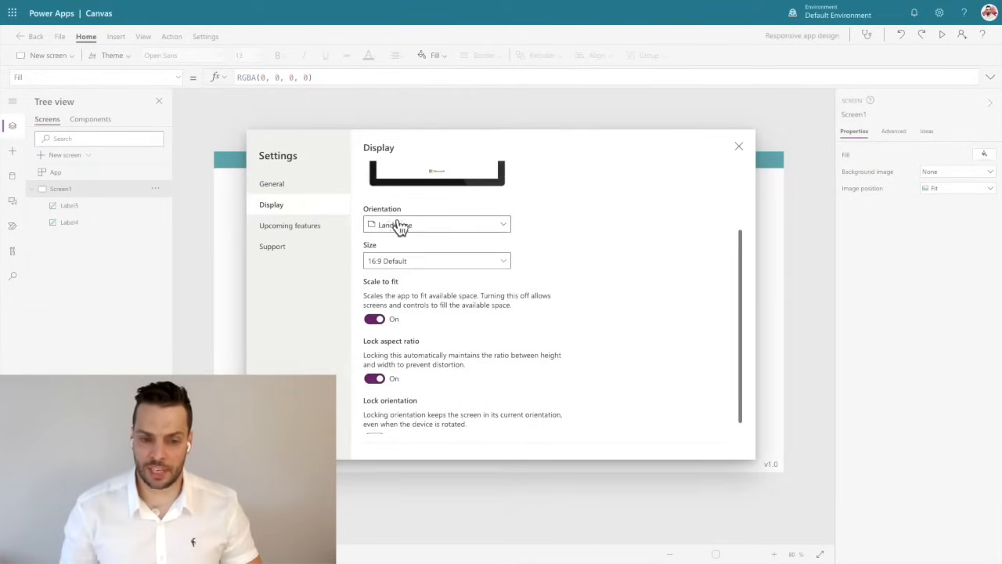
pyautogui.click(389, 266)
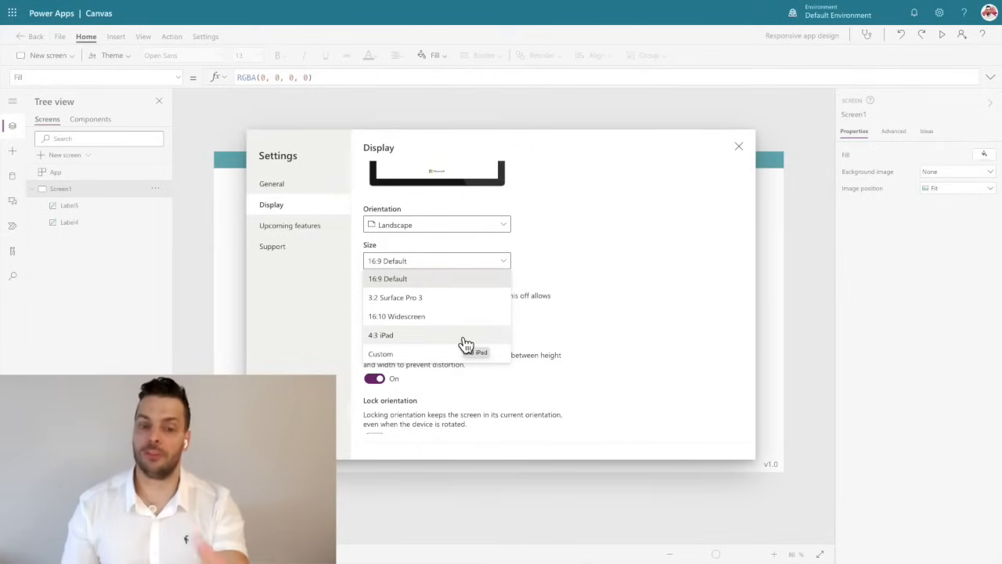
pyautogui.click(616, 250)
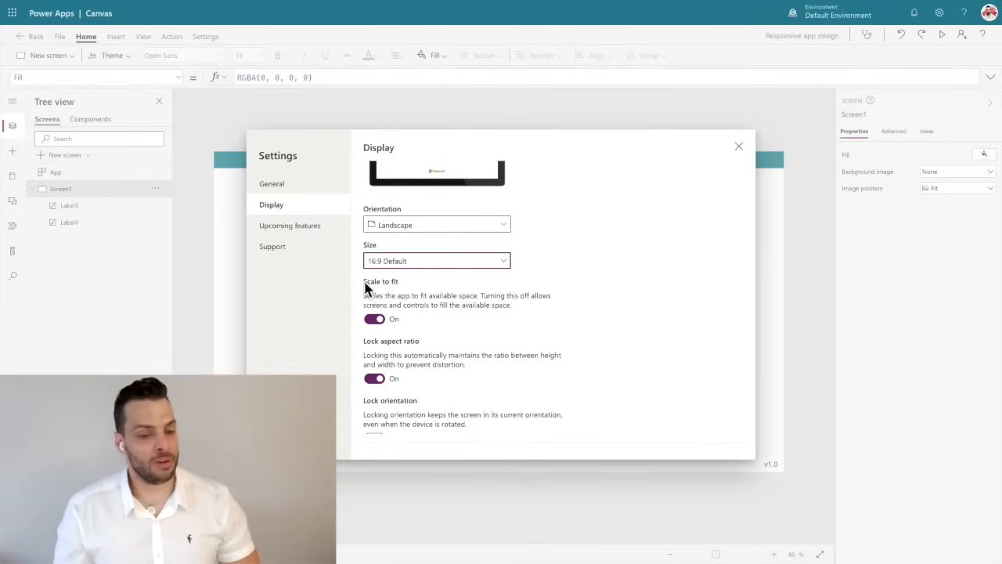
# Turn off Scale to fit in the display settings and close the settings.
pyautogui.click(376, 320)
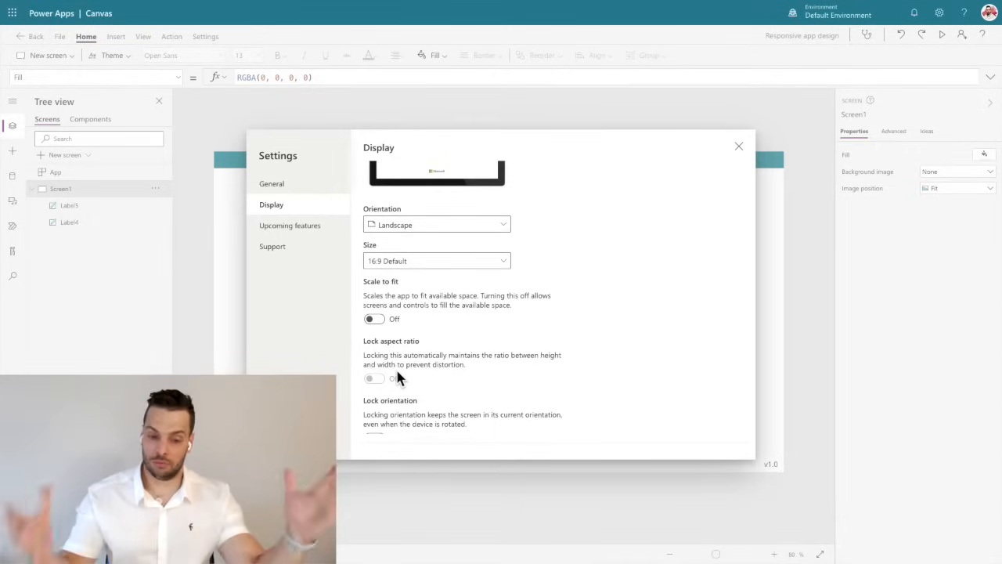
pyautogui.scroll(-1, 397, 378)
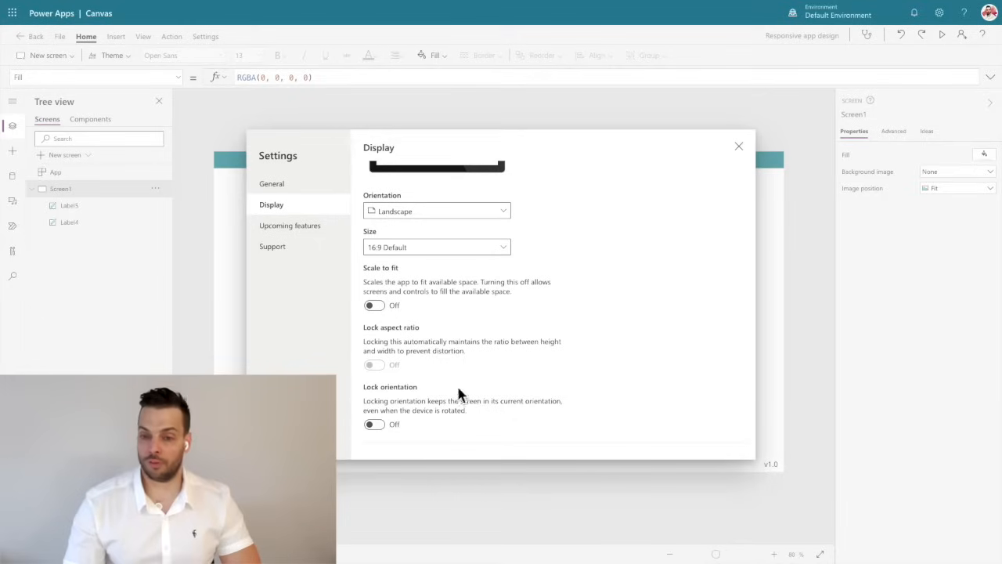
pyautogui.click(740, 147)
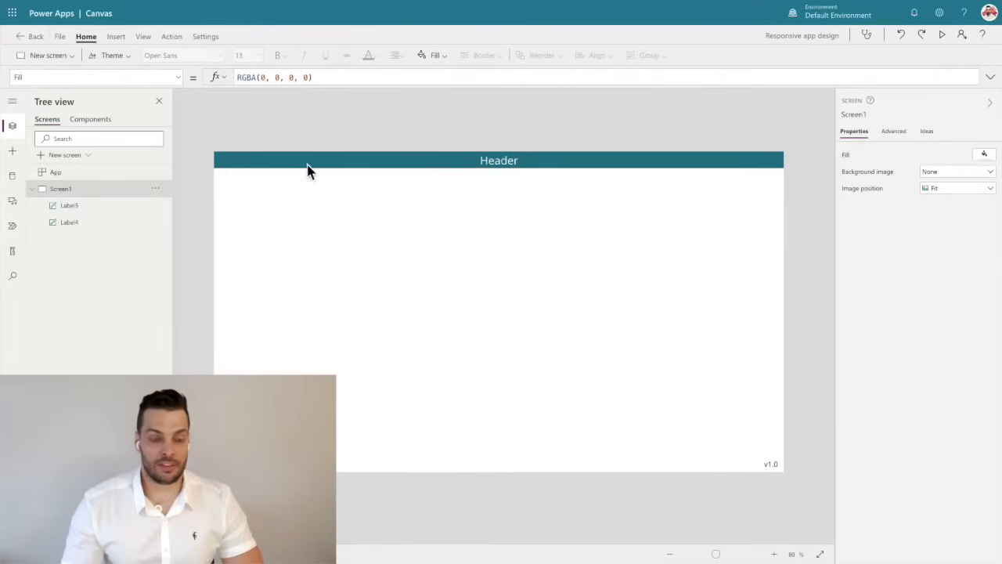
# Change the footer label's text to "v1.1".
pyautogui.click(775, 462)
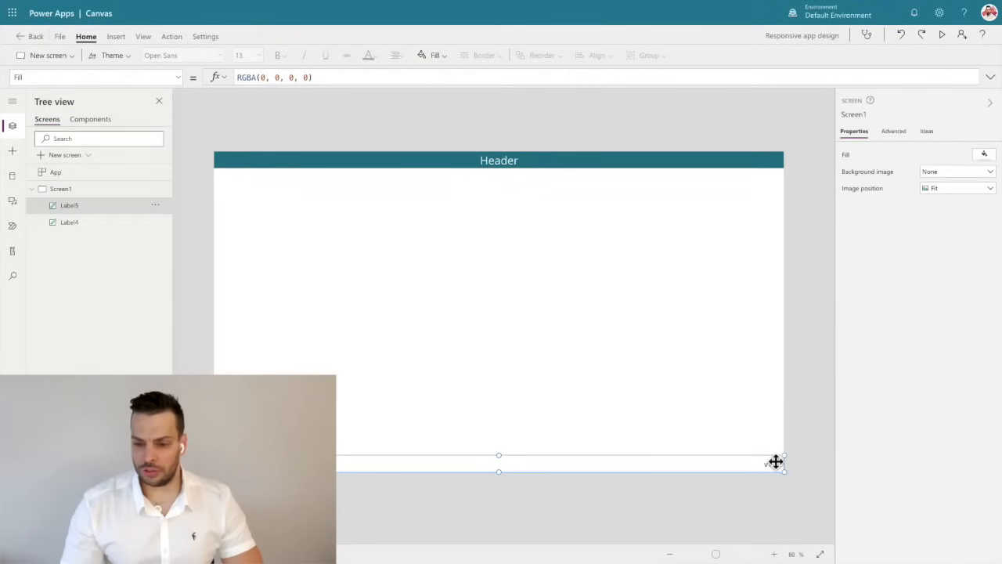
pyautogui.click(955, 152)
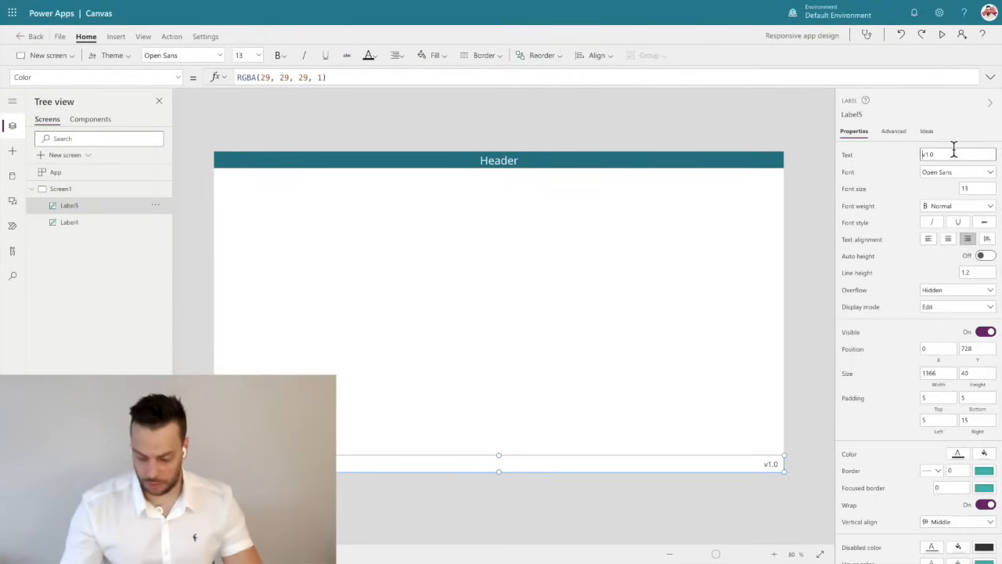
pyautogui.press('BackSpace')
pyautogui.write('1')
pyautogui.click(744, 119)
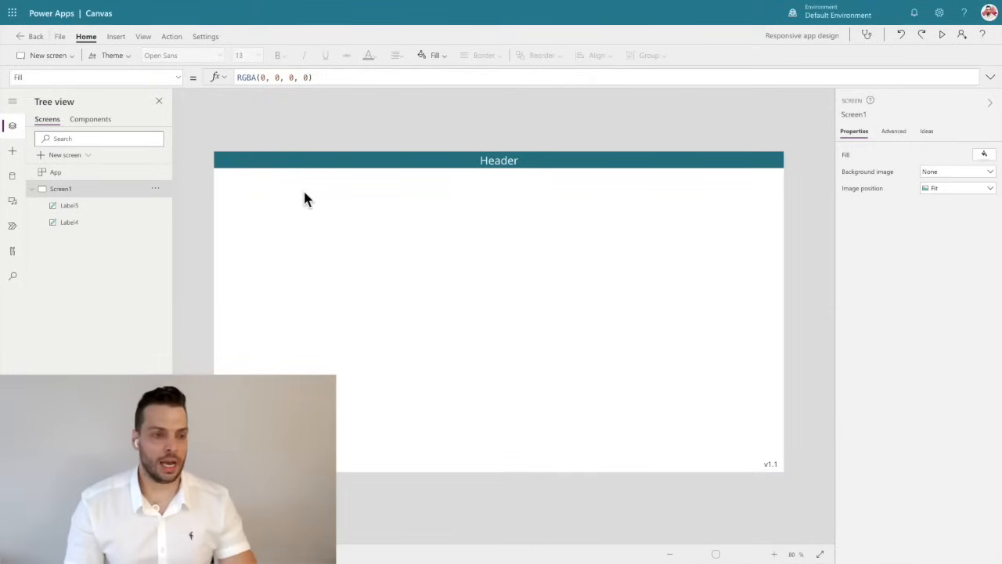
# Save and publish the app, and reload its published page to get the new version.
pyautogui.click(61, 40)
pyautogui.click(117, 175)
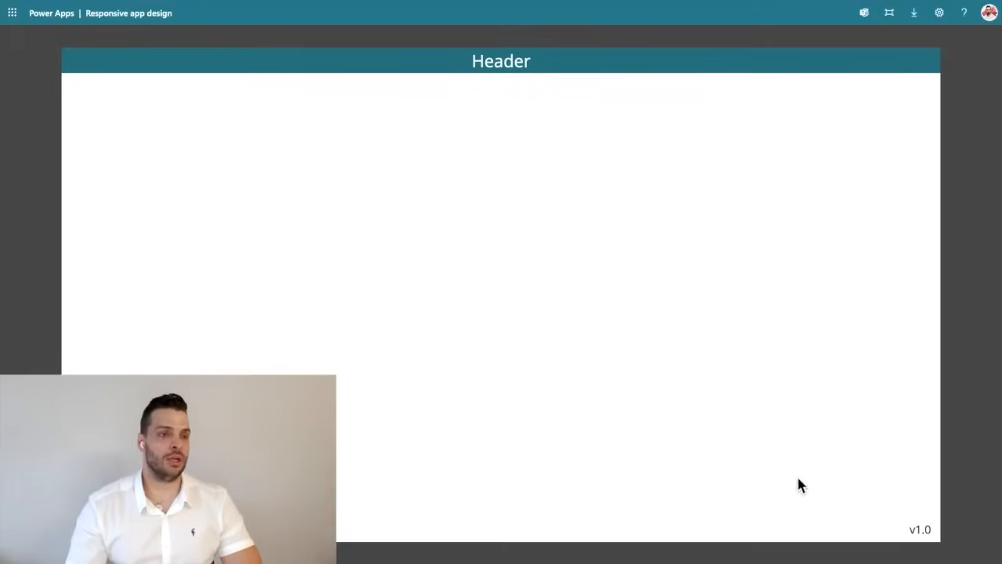
pyautogui.click(50, 37)
pyautogui.click(50, 35)
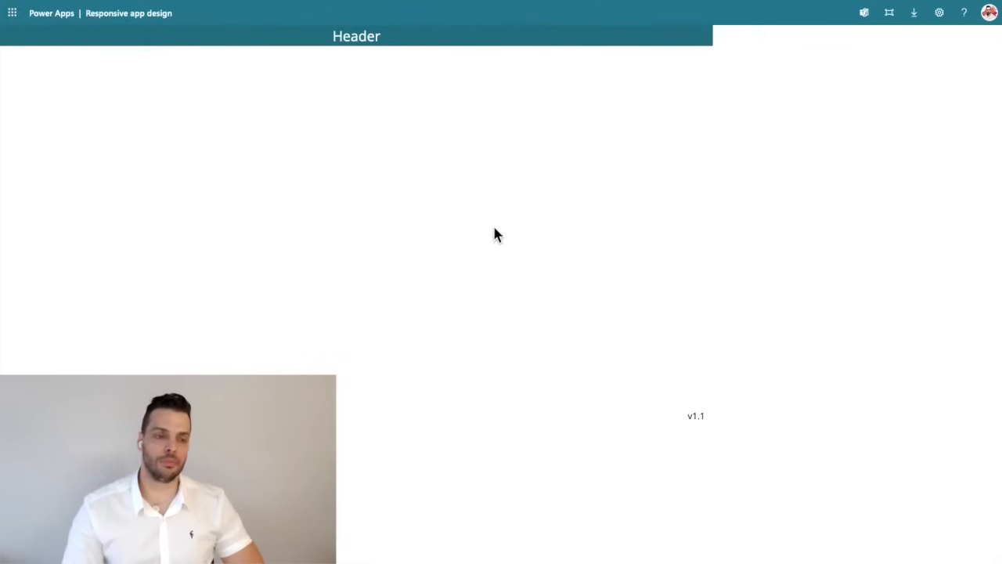
# Return to the app editor and rename the header label to "MasterHeader".
pyautogui.press('Escape')
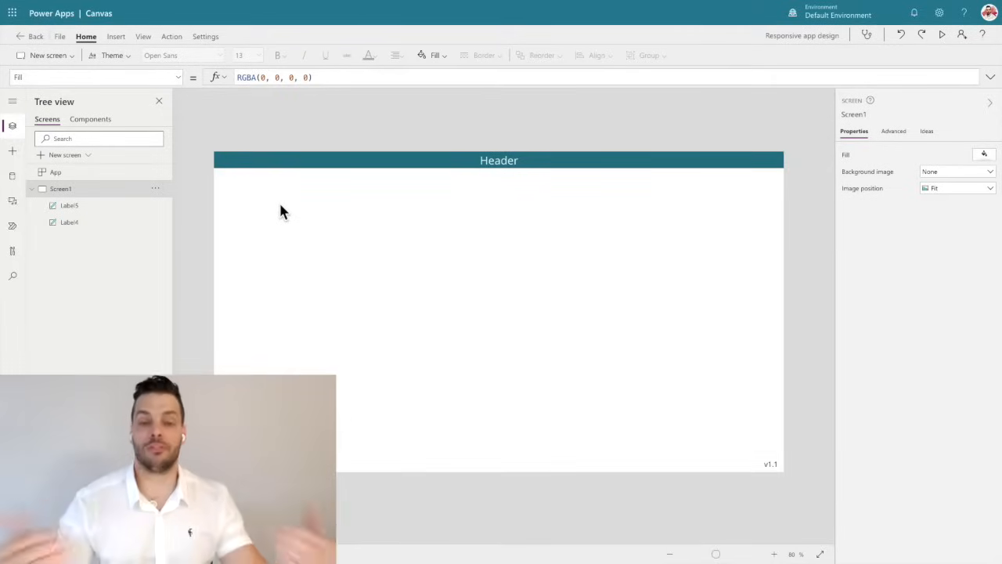
pyautogui.click(96, 206)
pyautogui.doubleClick(86, 205)
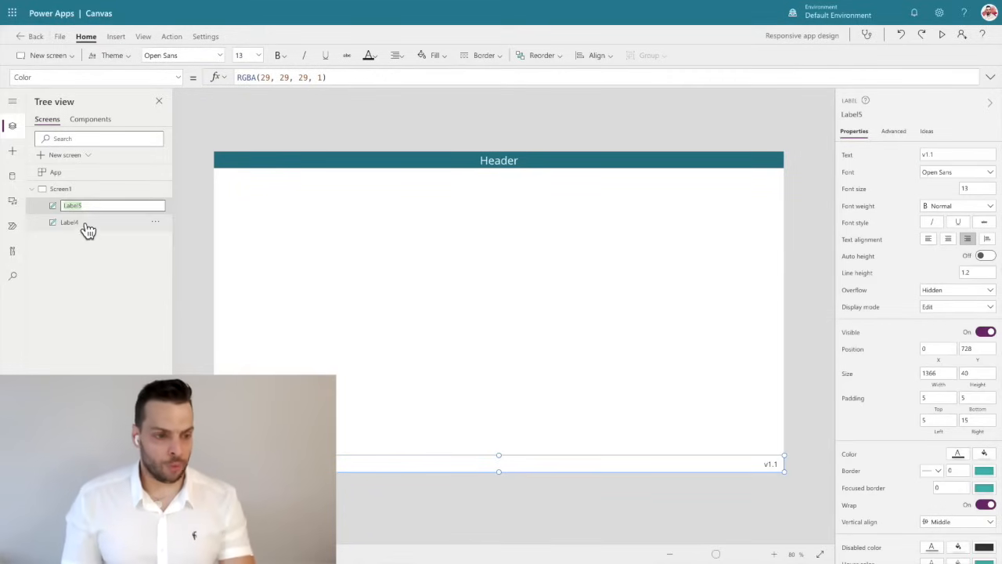
pyautogui.doubleClick(87, 223)
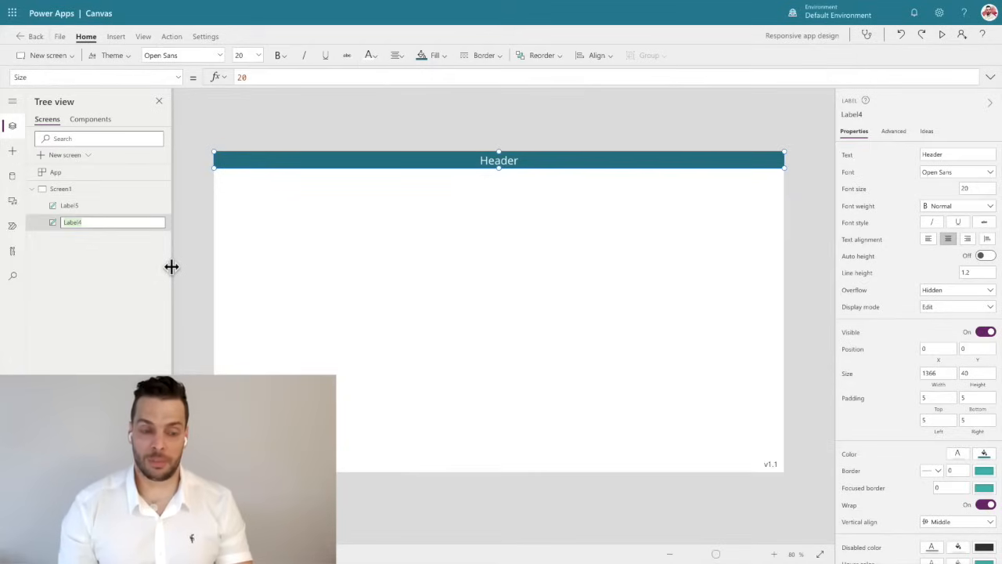
pyautogui.write('MasterHe')
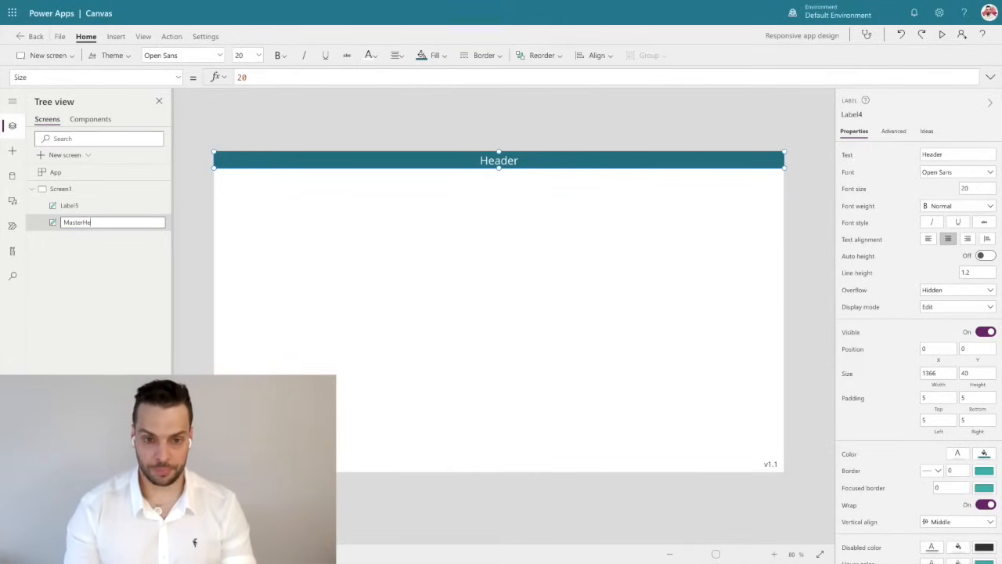
pyautogui.write('ader')
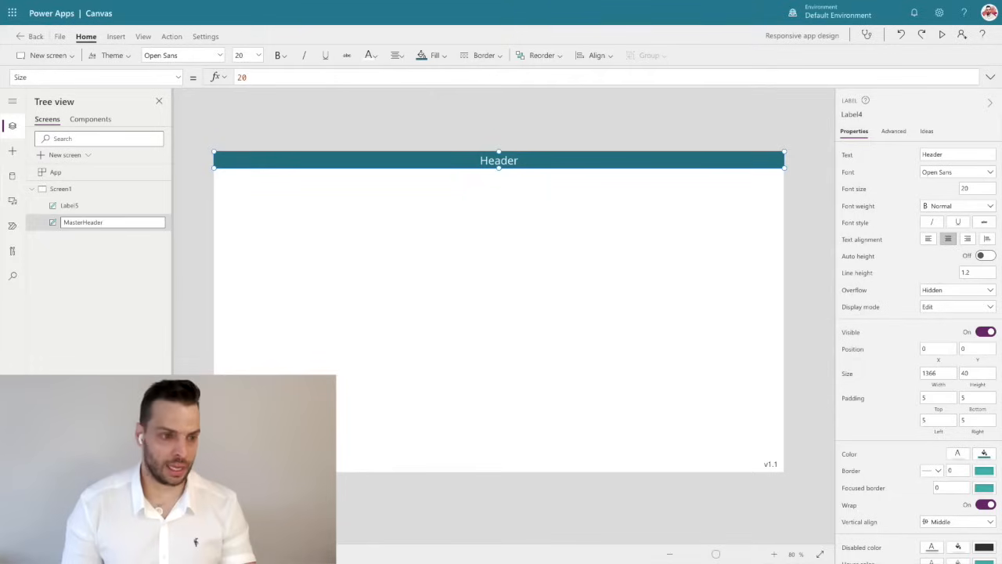
pyautogui.press('Return')
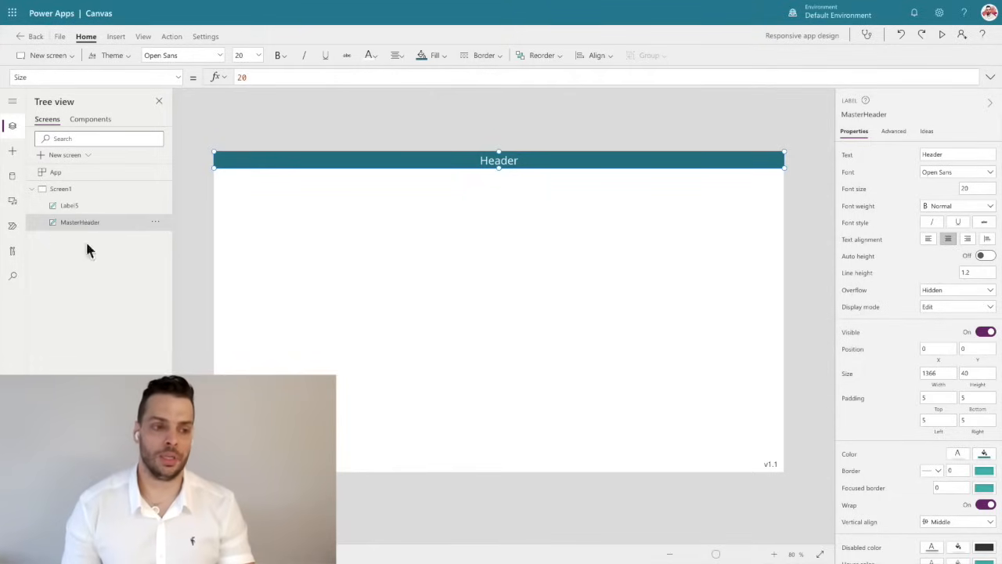
# Rename the footer label to "MasterFooter".
pyautogui.doubleClick(83, 207)
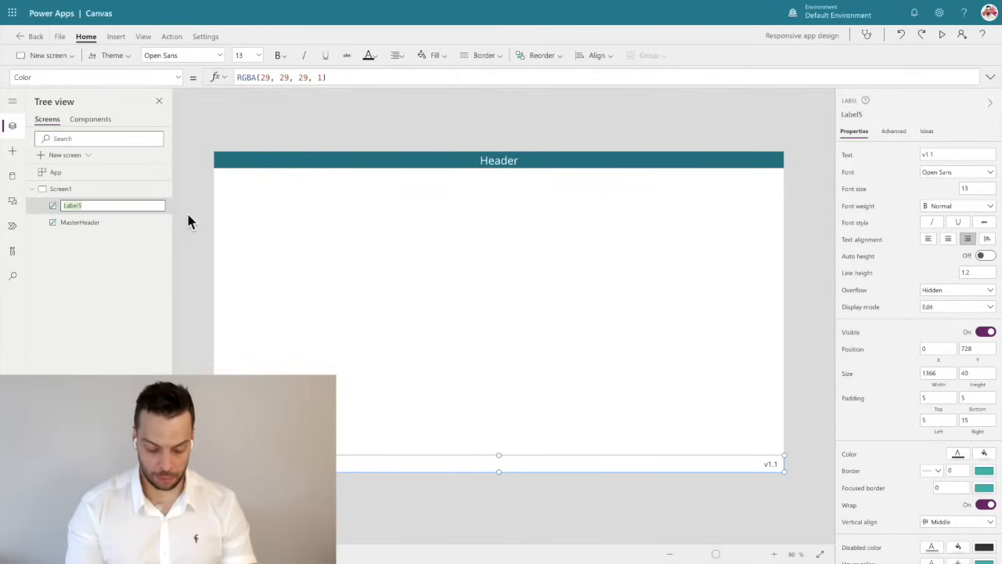
pyautogui.write('Master')
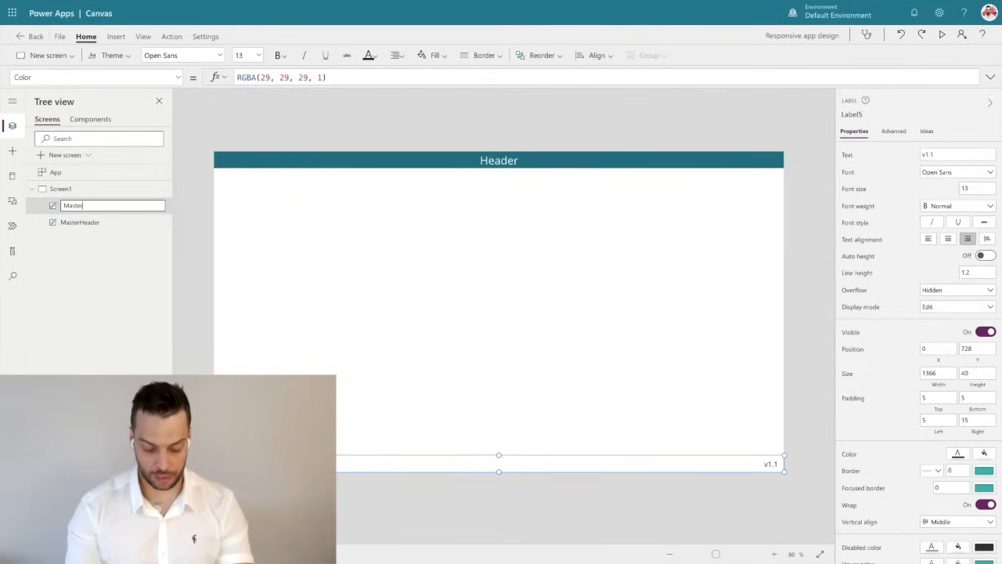
pyautogui.write('Footer')
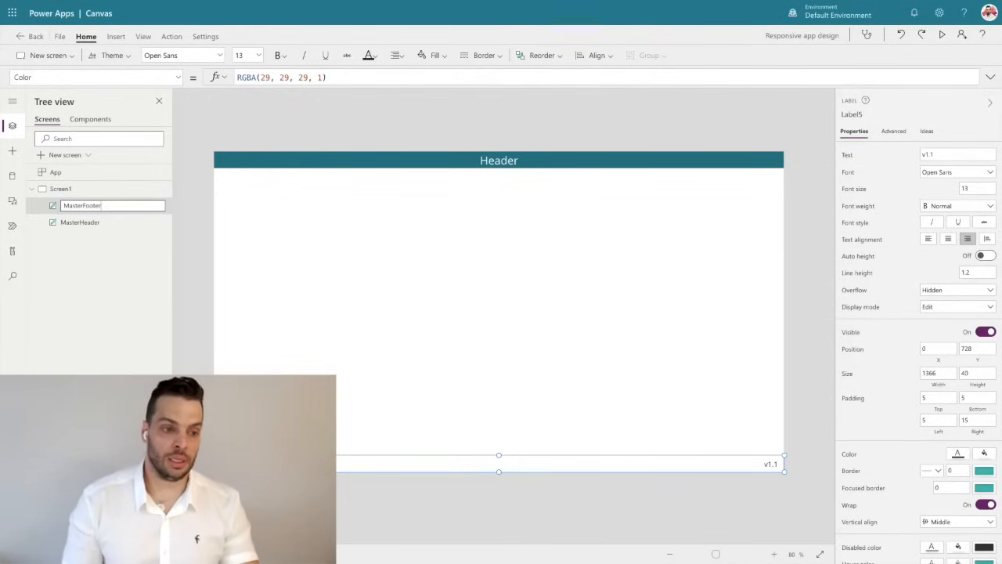
pyautogui.press('Return')
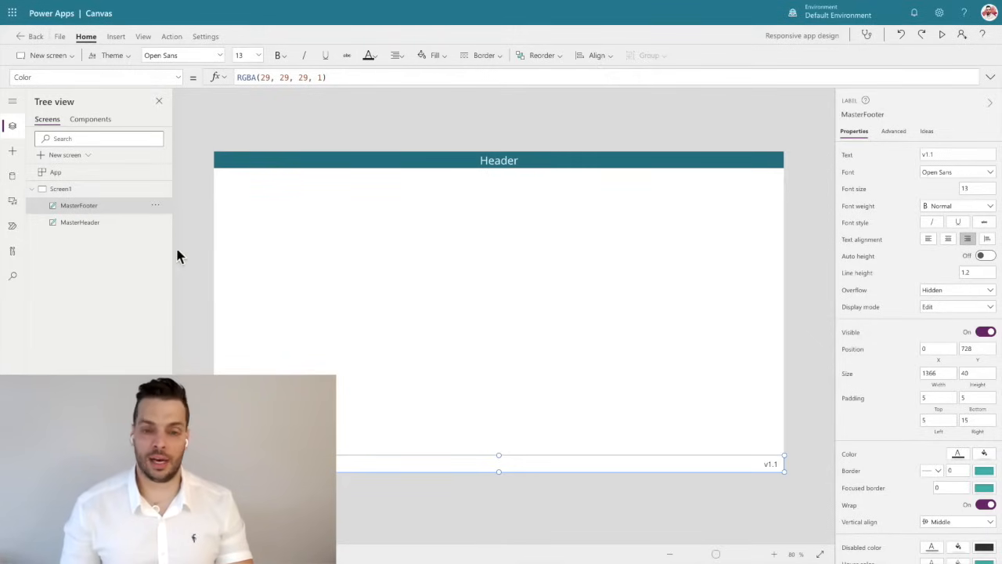
pyautogui.click(194, 231)
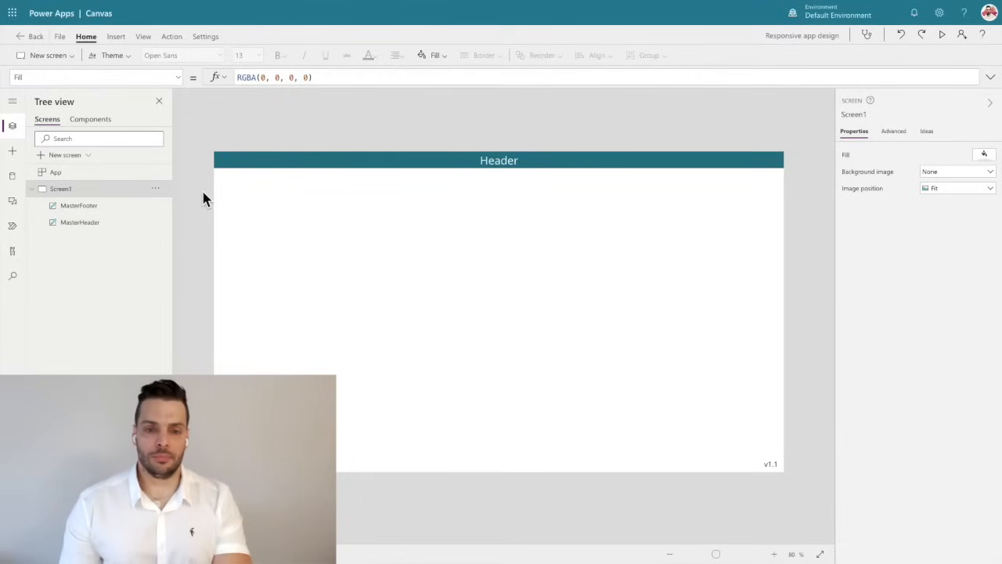
# Select the header label, check how wide the header is on the published page, and return to the app editor.
pyautogui.click(371, 165)
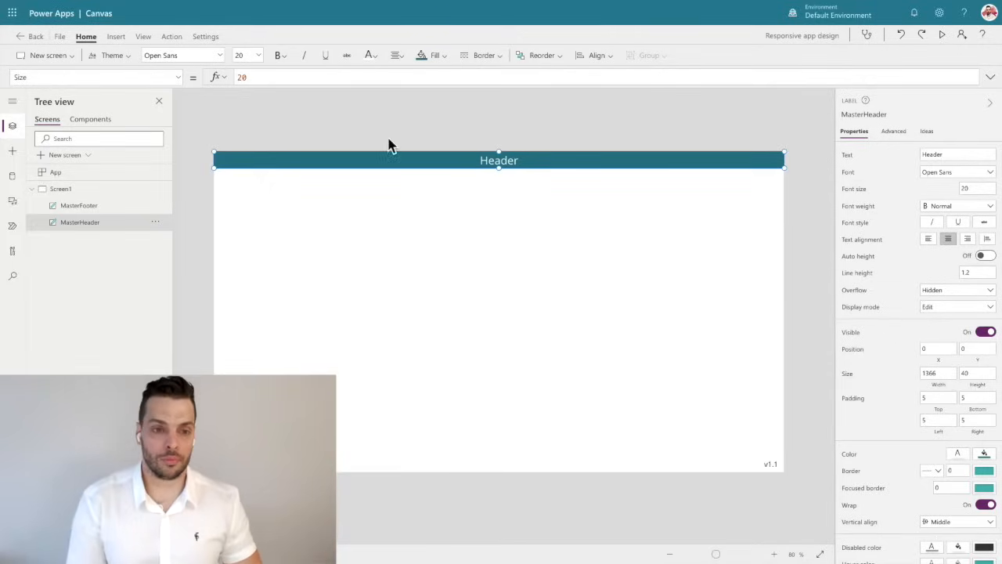
pyautogui.press('F5')
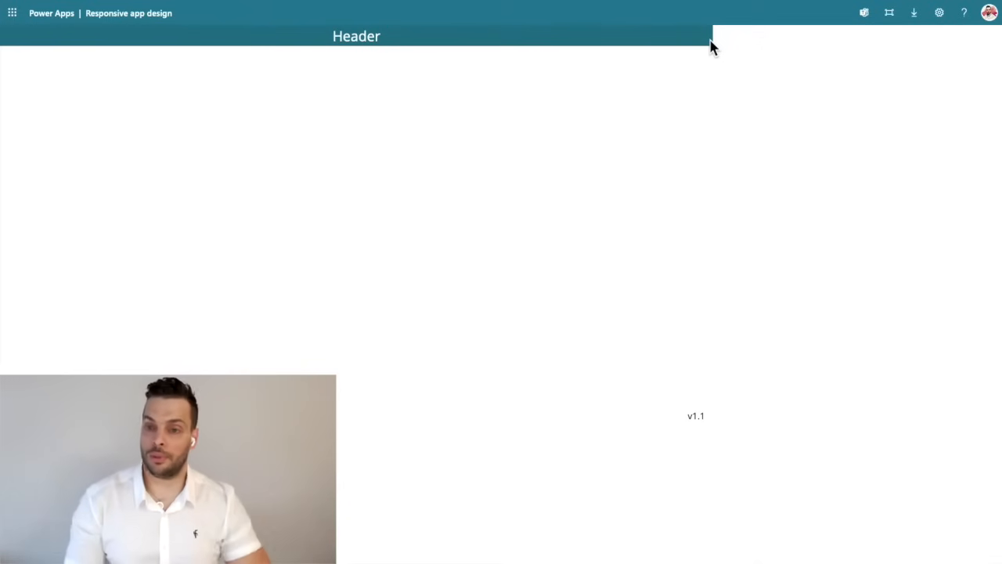
pyautogui.press('Escape')
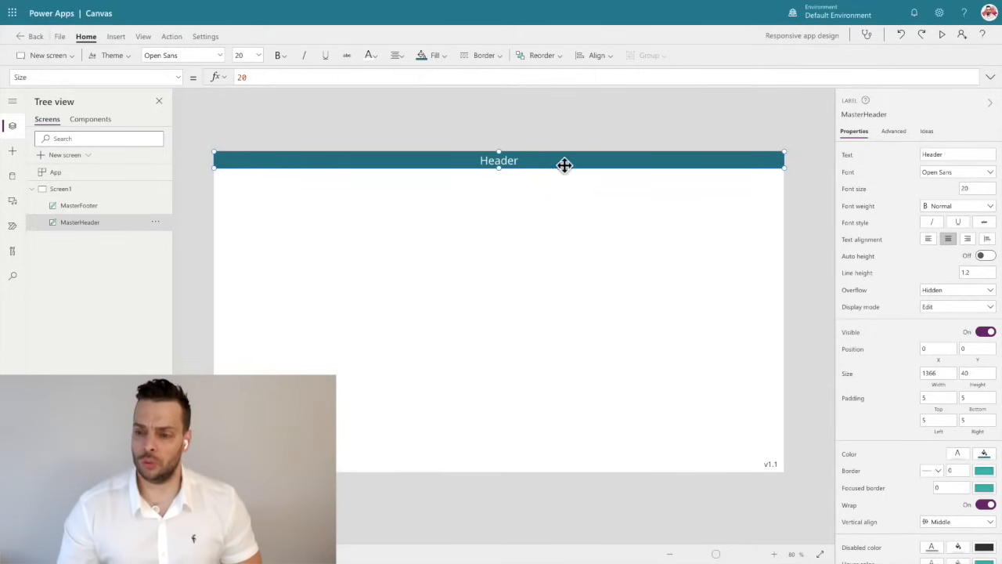
# Replace the header label's fixed width with the formula App.Width.
pyautogui.click(939, 384)
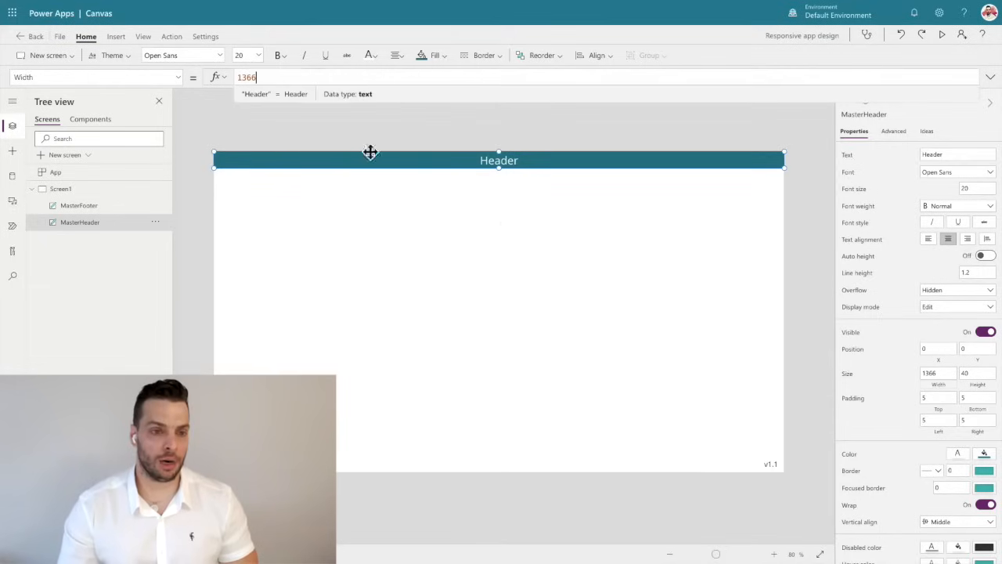
pyautogui.doubleClick(245, 77)
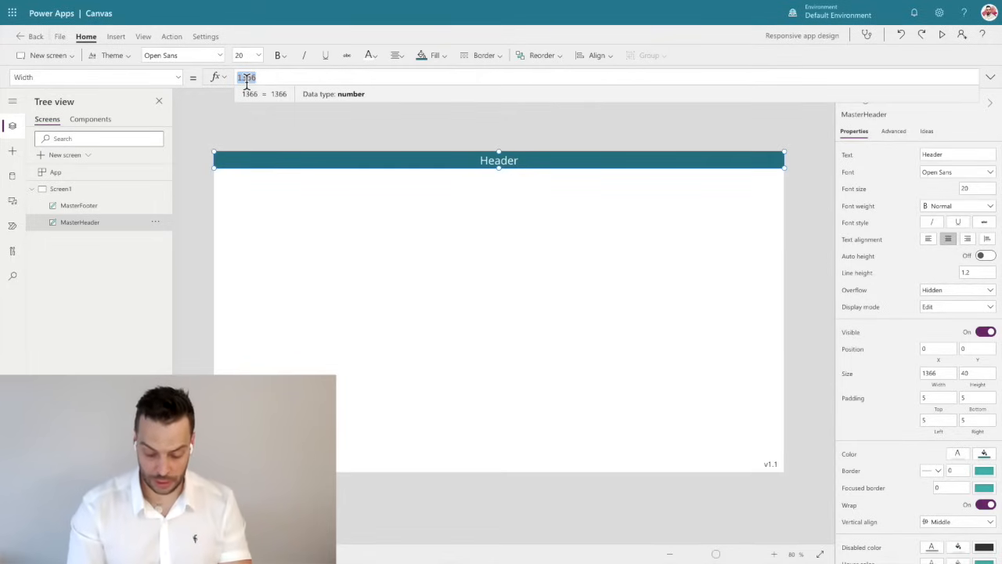
pyautogui.write('App.')
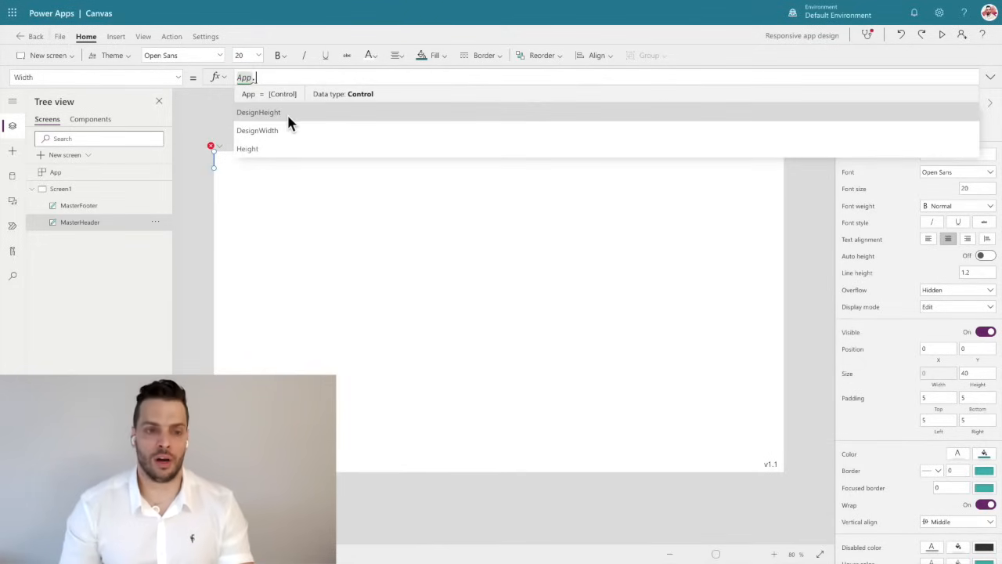
pyautogui.scroll(-1, 295, 140)
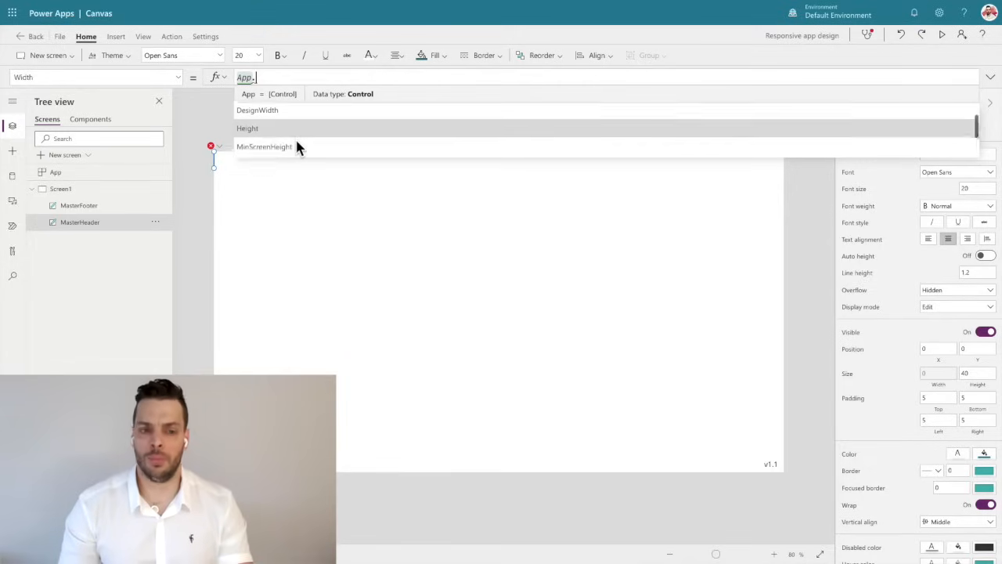
pyautogui.scroll(-1, 296, 141)
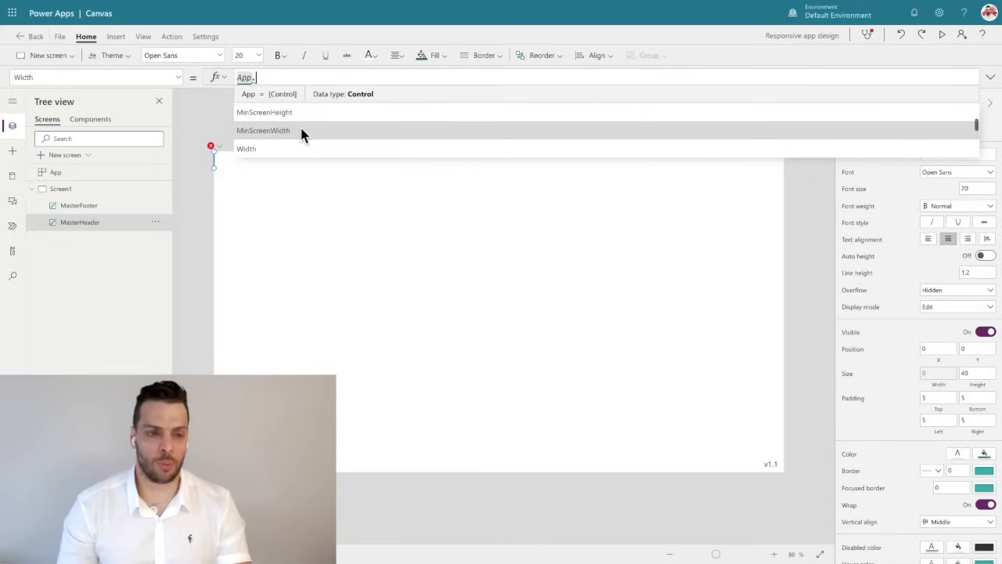
pyautogui.scroll(-4, 300, 125)
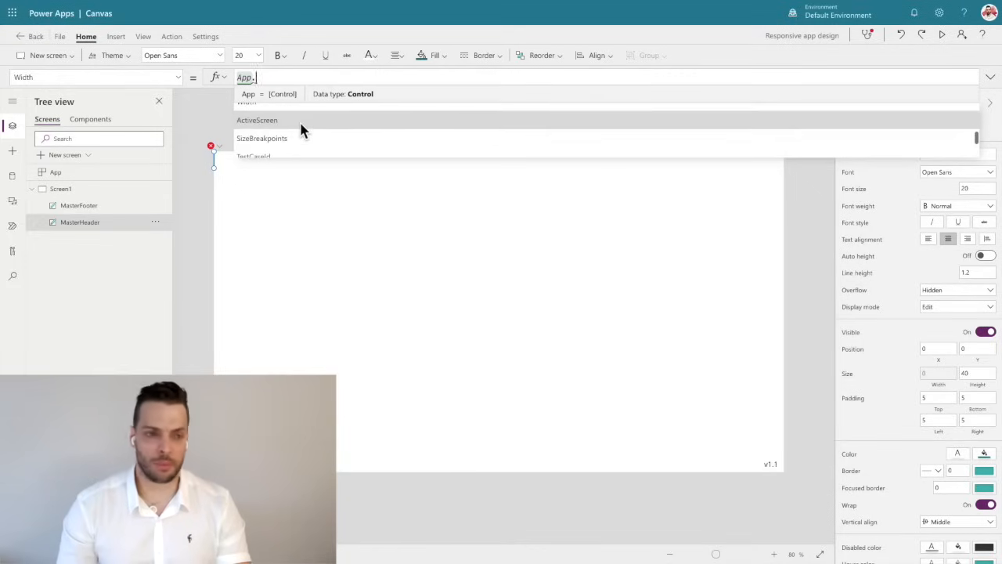
pyautogui.scroll(1, 301, 129)
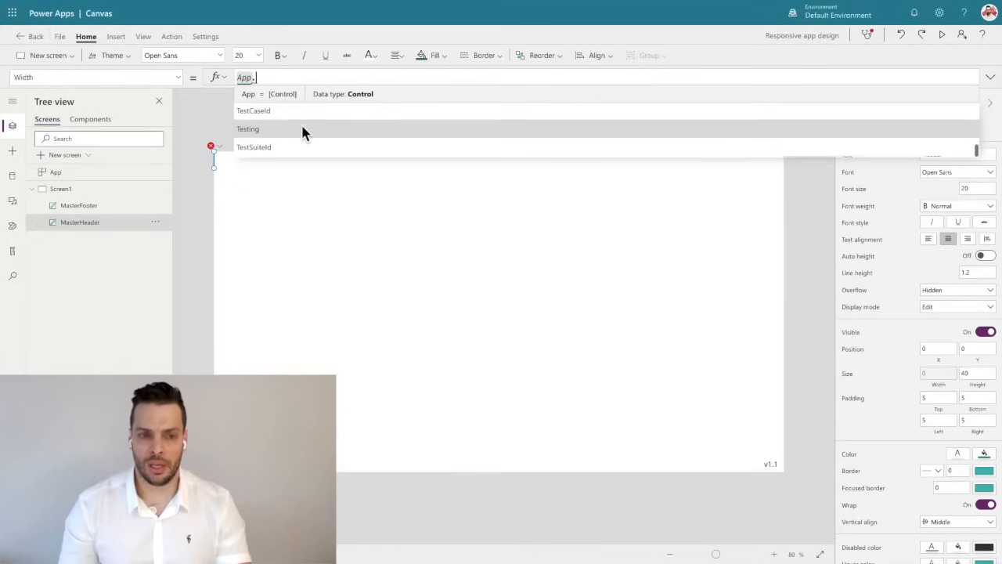
pyautogui.scroll(5, 301, 122)
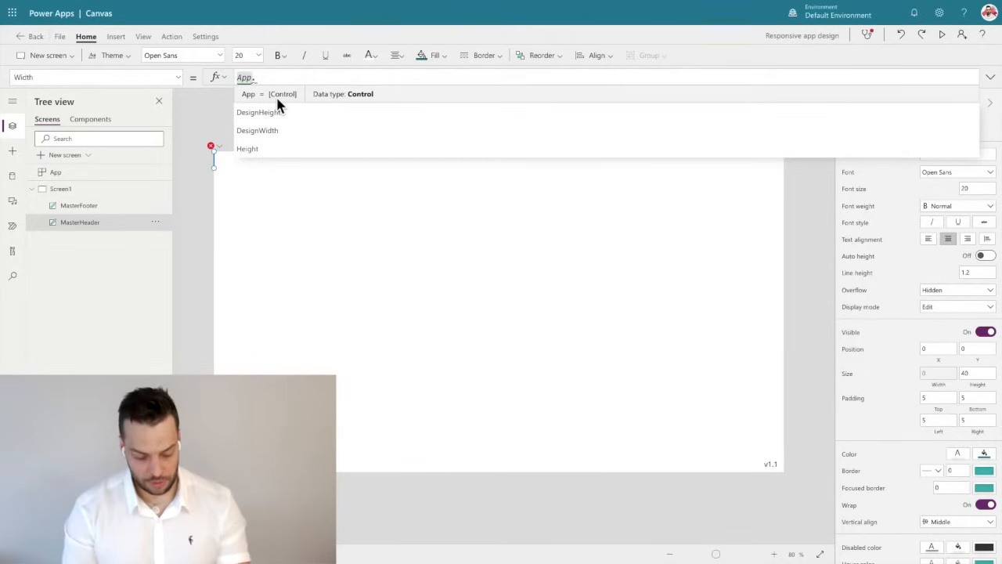
pyautogui.write('Width')
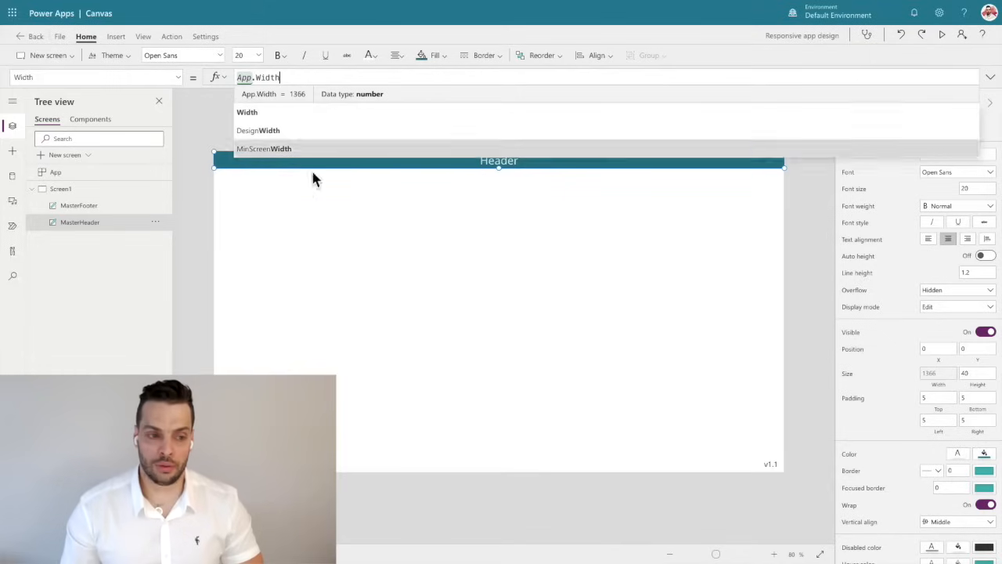
# Set the MasterFooter label's width to the formula App.Width.
pyautogui.click(365, 468)
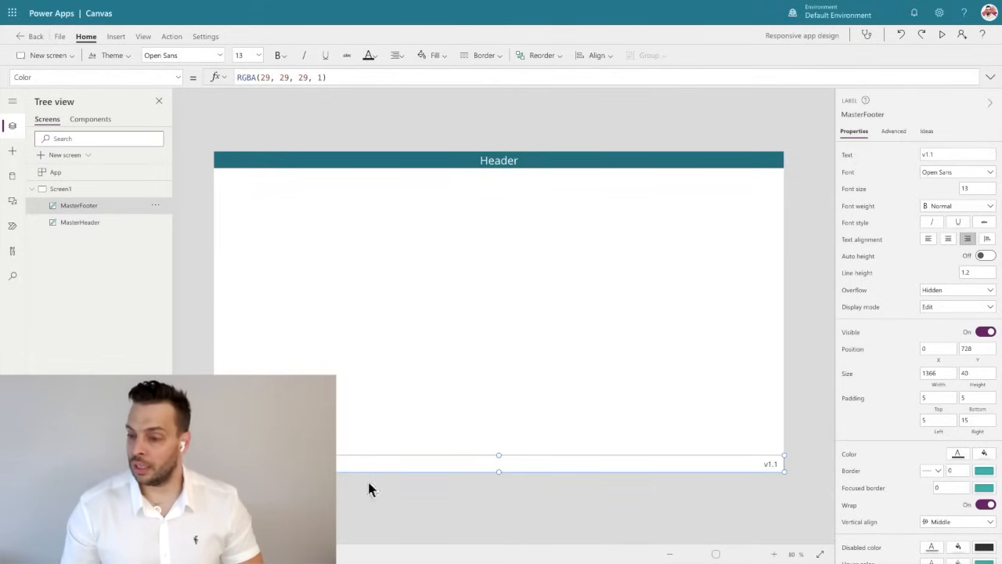
pyautogui.click(939, 388)
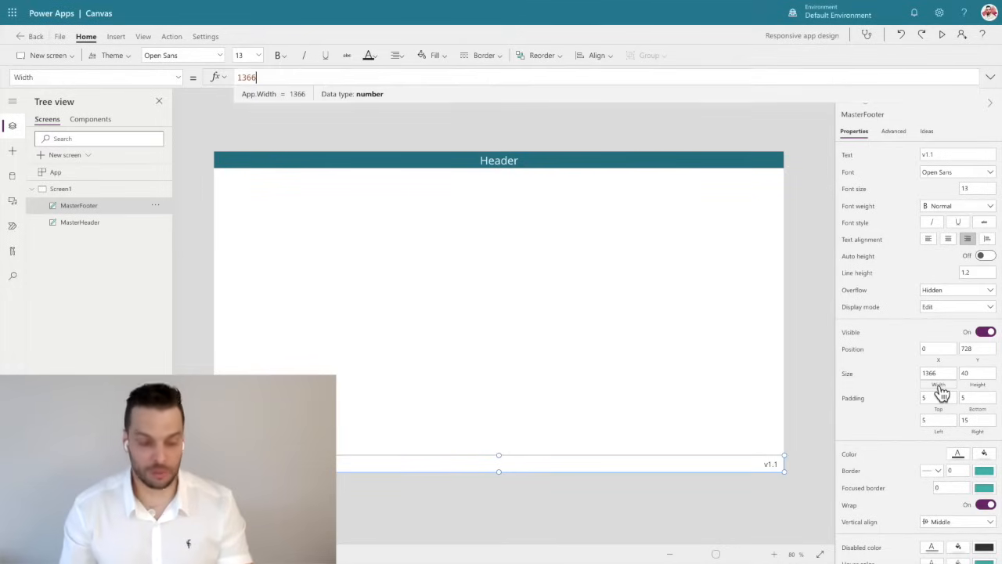
pyautogui.hotkey('ctrl', 'a')
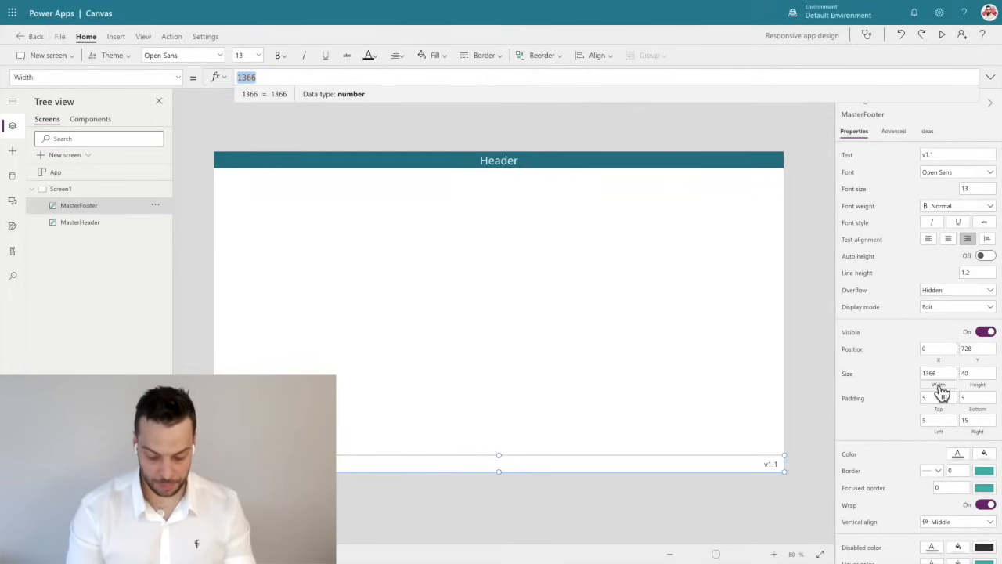
pyautogui.write('App.')
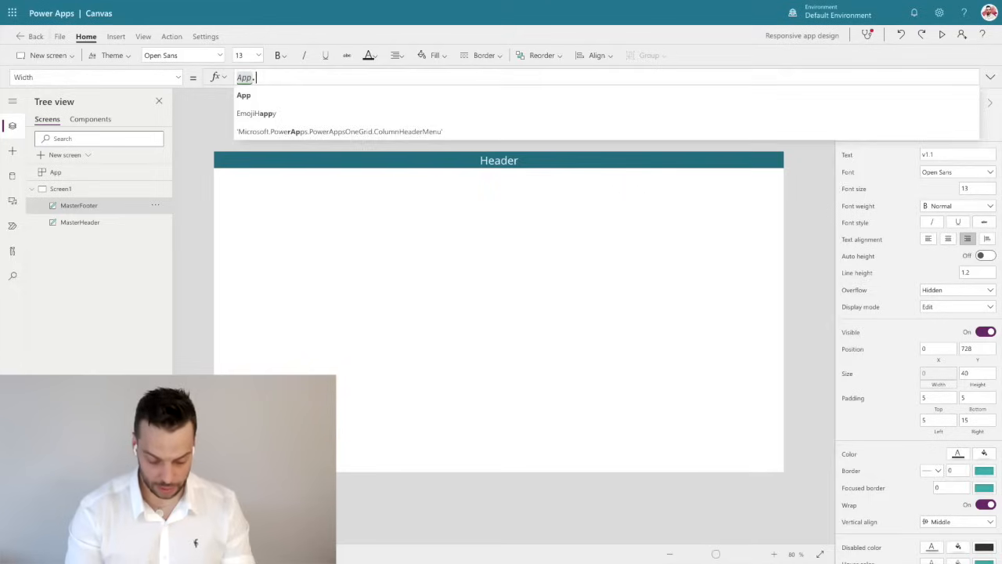
pyautogui.write('h')
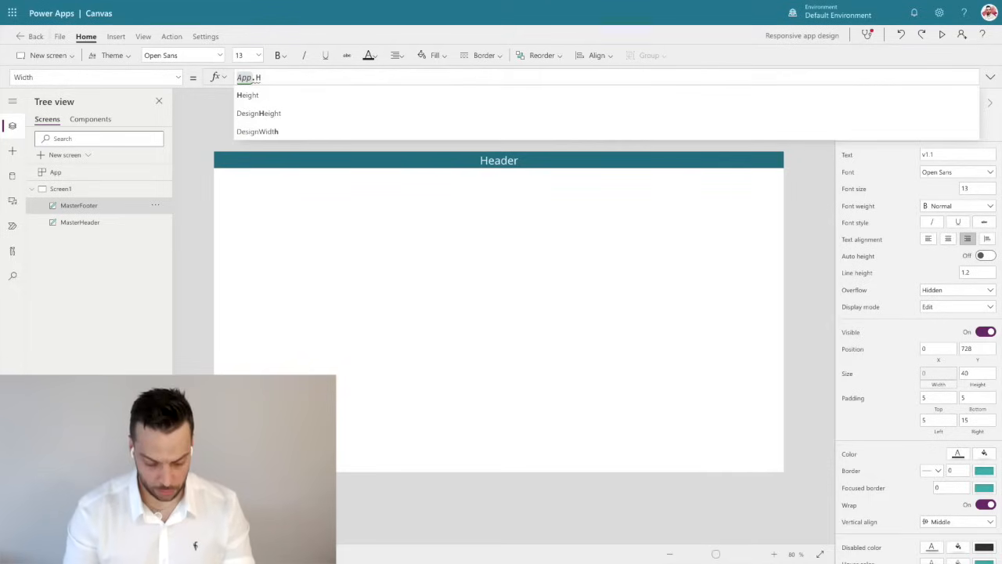
pyautogui.write('w')
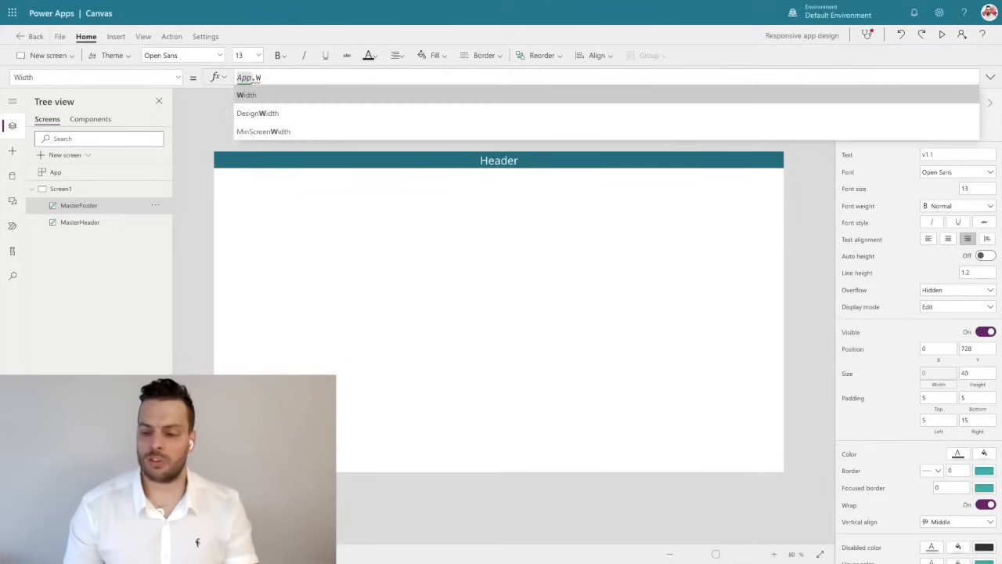
pyautogui.press('Tab')
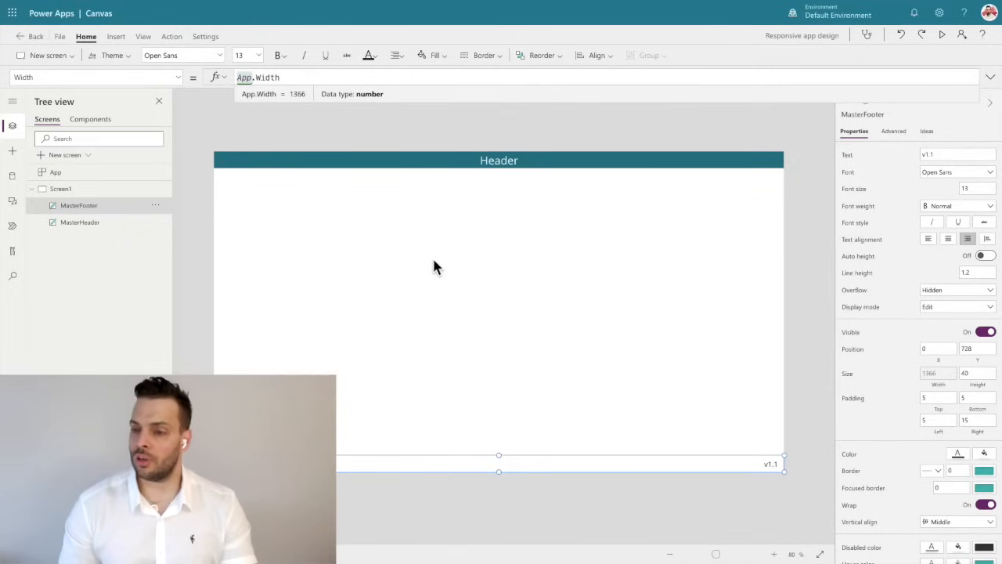
# Change the footer label's text to "v1.2".
pyautogui.click(945, 154)
pyautogui.press('BackSpace')
pyautogui.write('2')
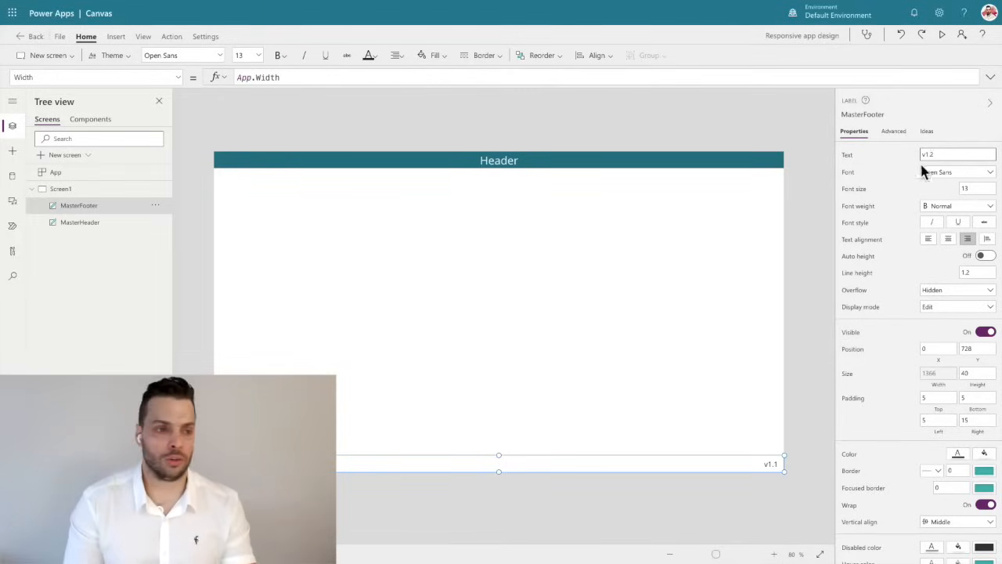
pyautogui.click(752, 112)
# Save and publish the app, and reload its published page to load the new version.
pyautogui.click(59, 36)
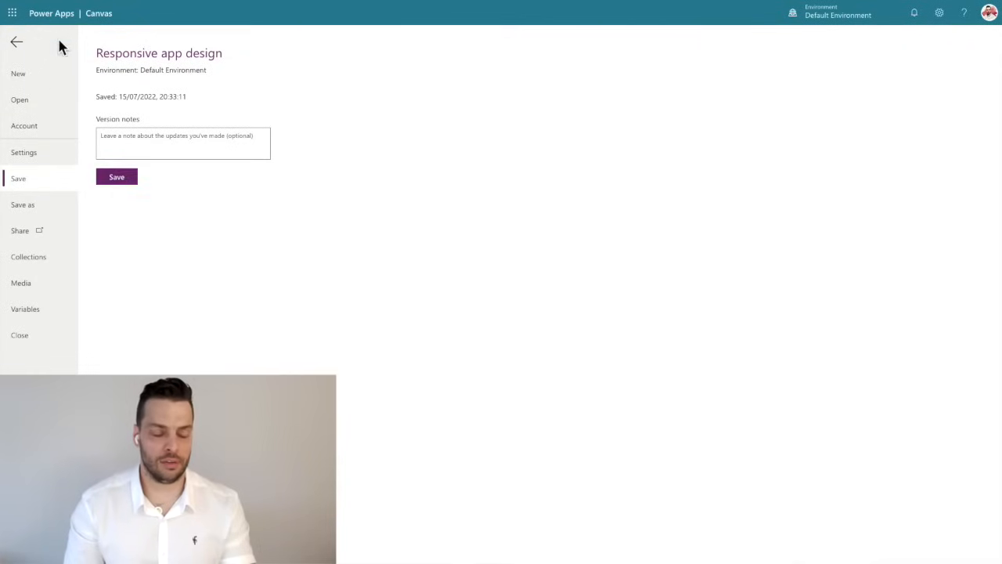
pyautogui.click(116, 180)
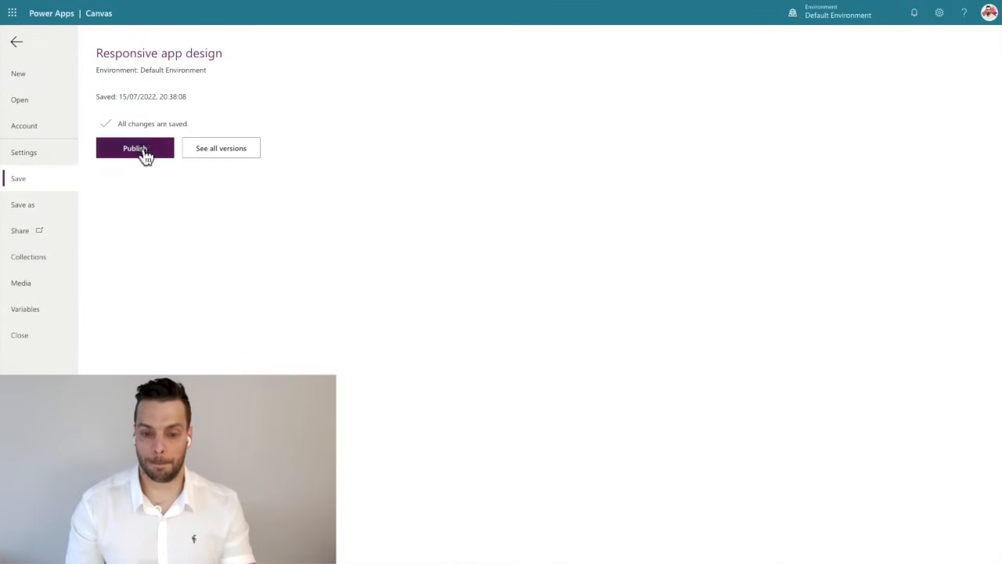
pyautogui.click(144, 154)
pyautogui.click(551, 362)
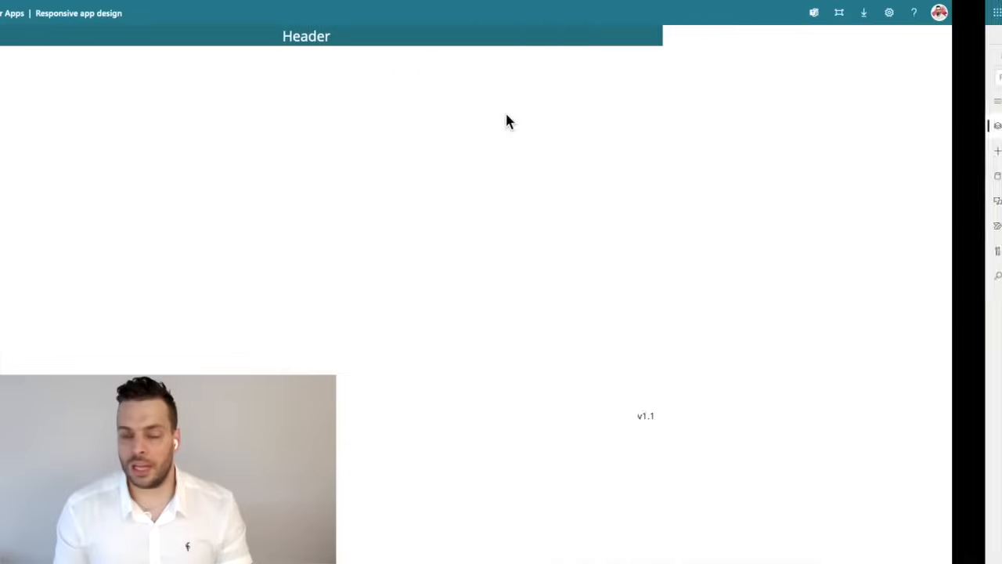
pyautogui.moveTo(22, 2)
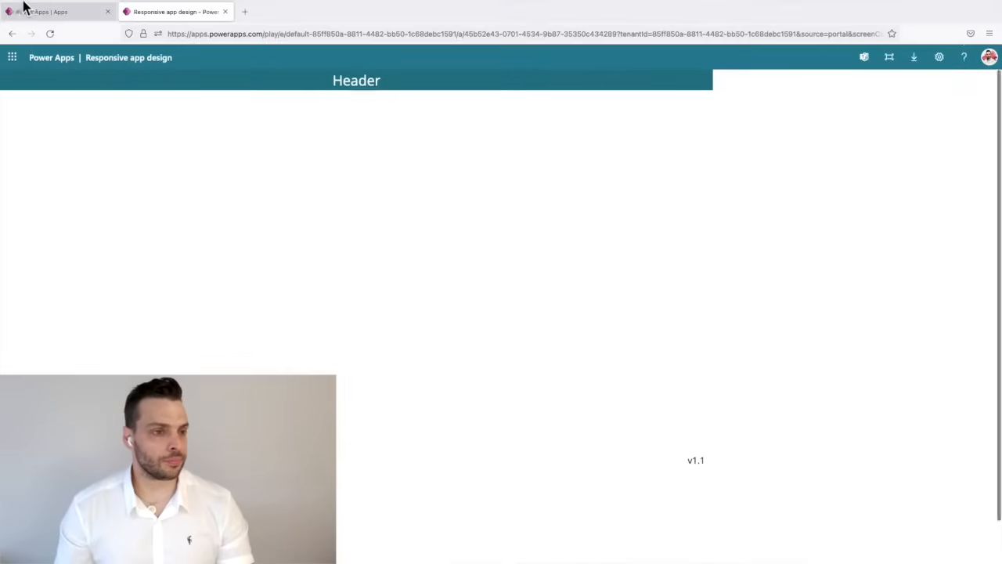
pyautogui.click(51, 60)
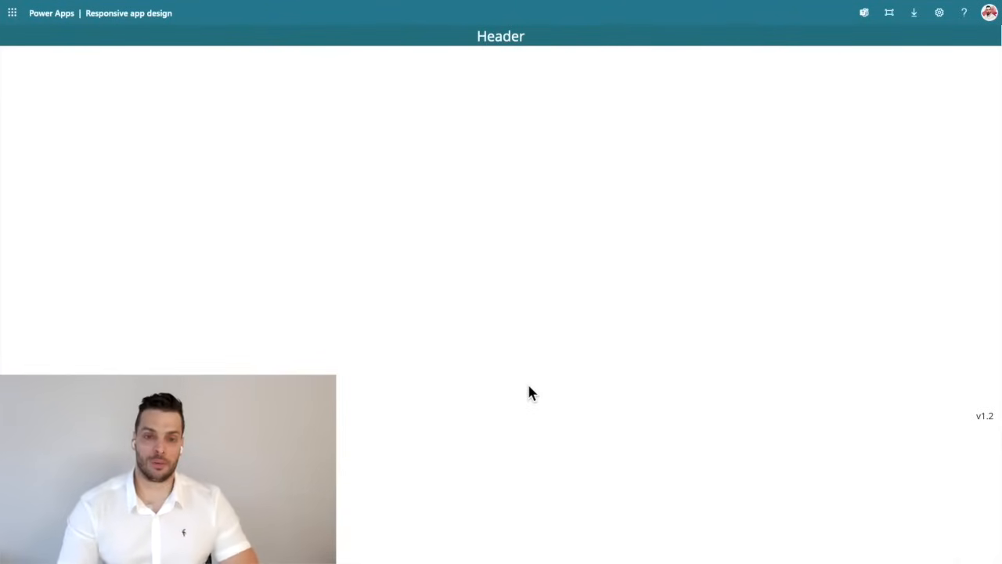
# Return to the app editor and set the MasterFooter label's Y position to the formula App.Height-Self.Height.
pyautogui.press('Escape')
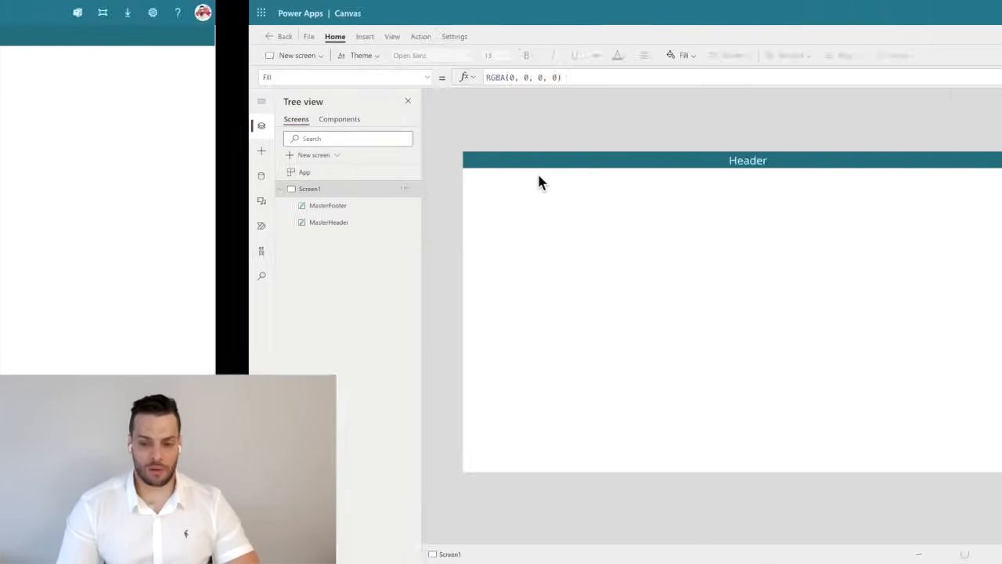
pyautogui.click(542, 463)
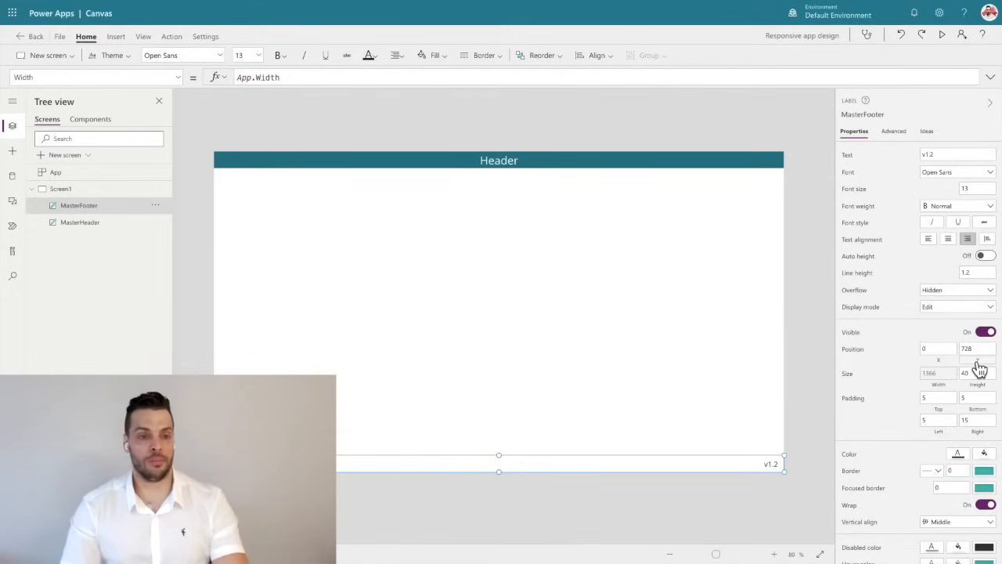
pyautogui.click(971, 350)
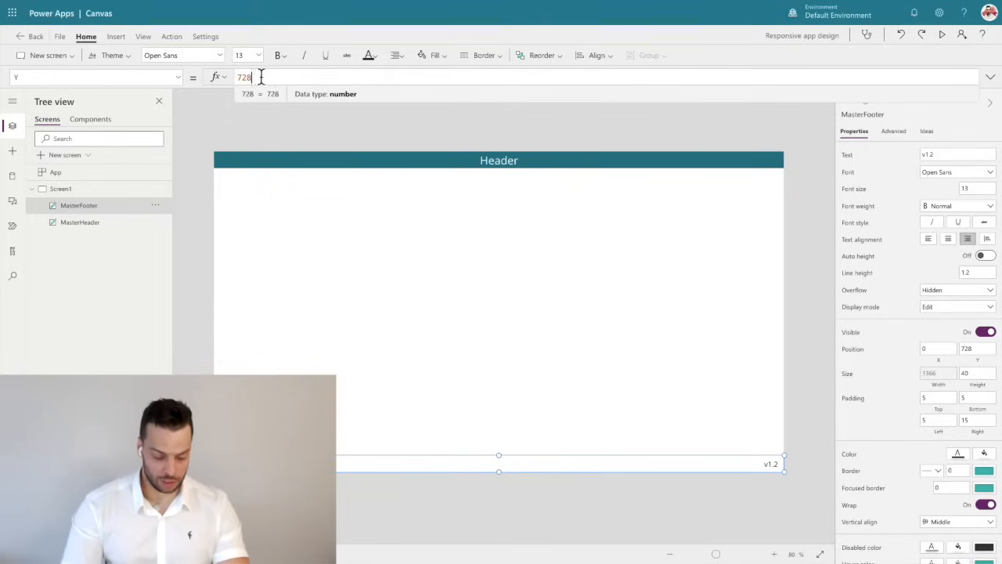
pyautogui.moveTo(252, 78); pyautogui.dragTo(224, 78)
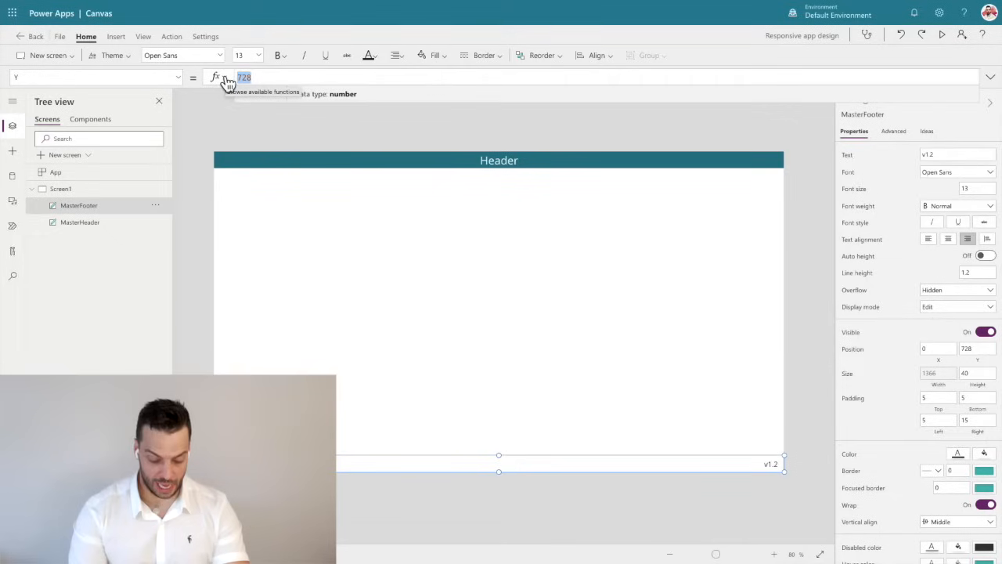
pyautogui.write('App.He')
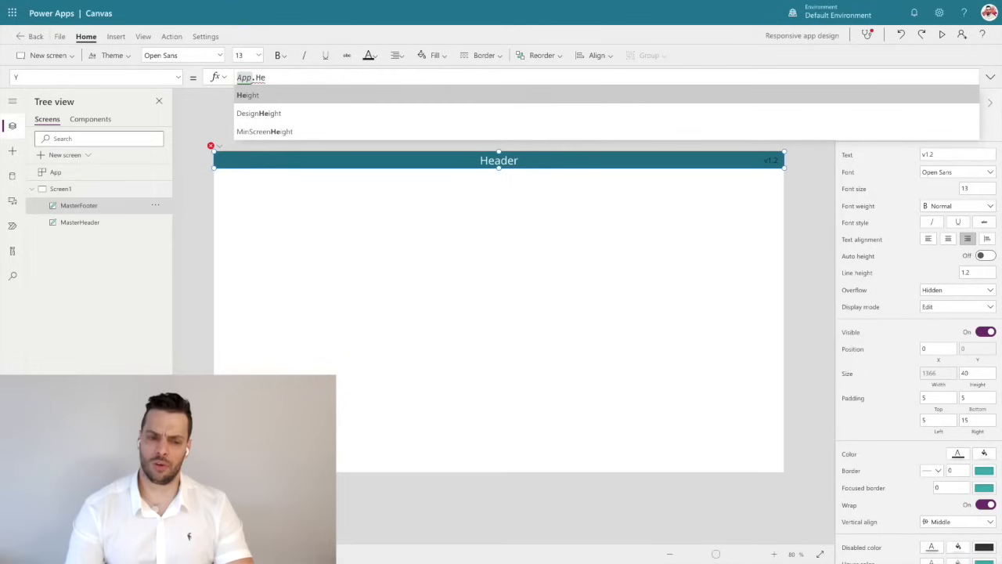
pyautogui.press('Tab')
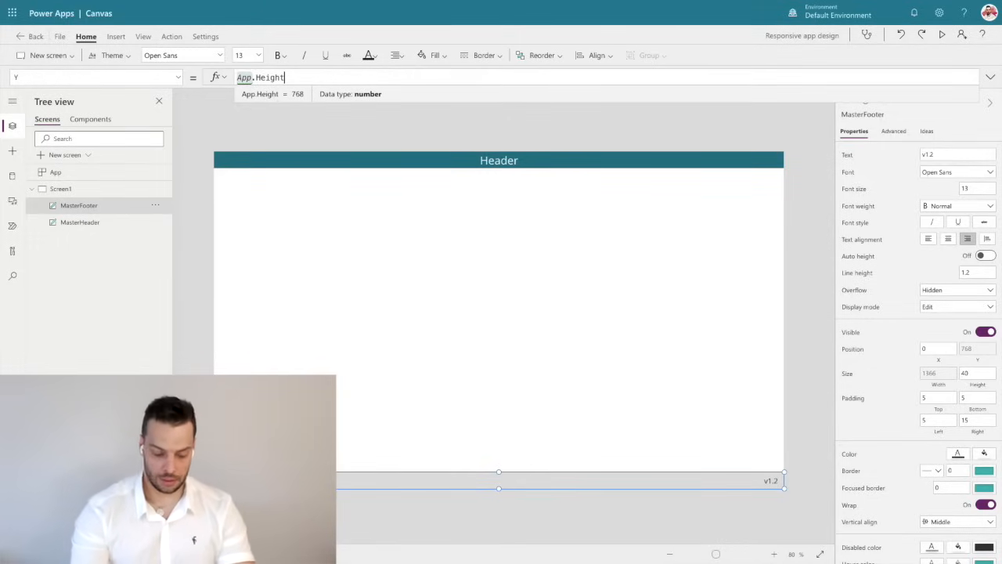
pyautogui.write('-Self.H')
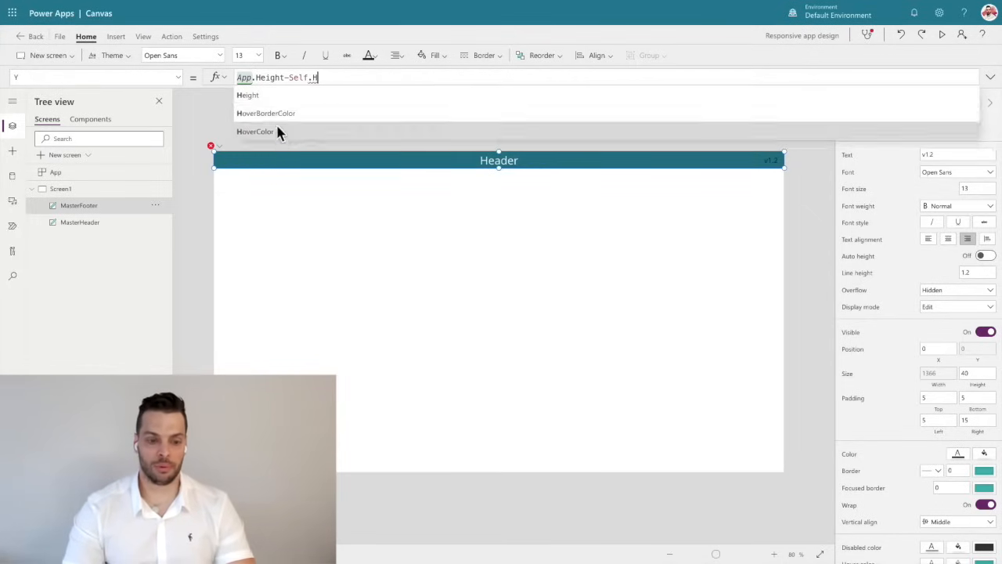
pyautogui.click(284, 94)
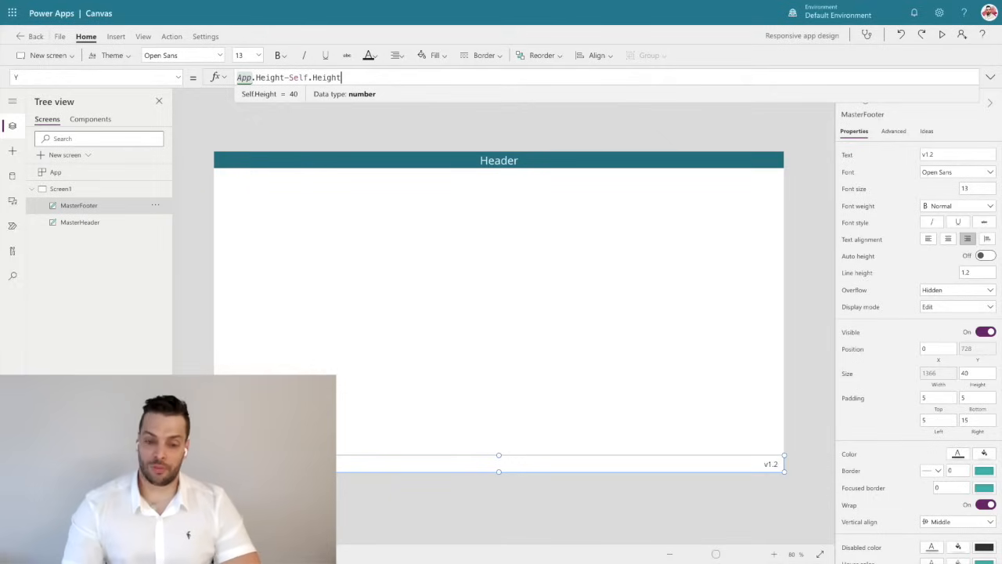
pyautogui.click(480, 509)
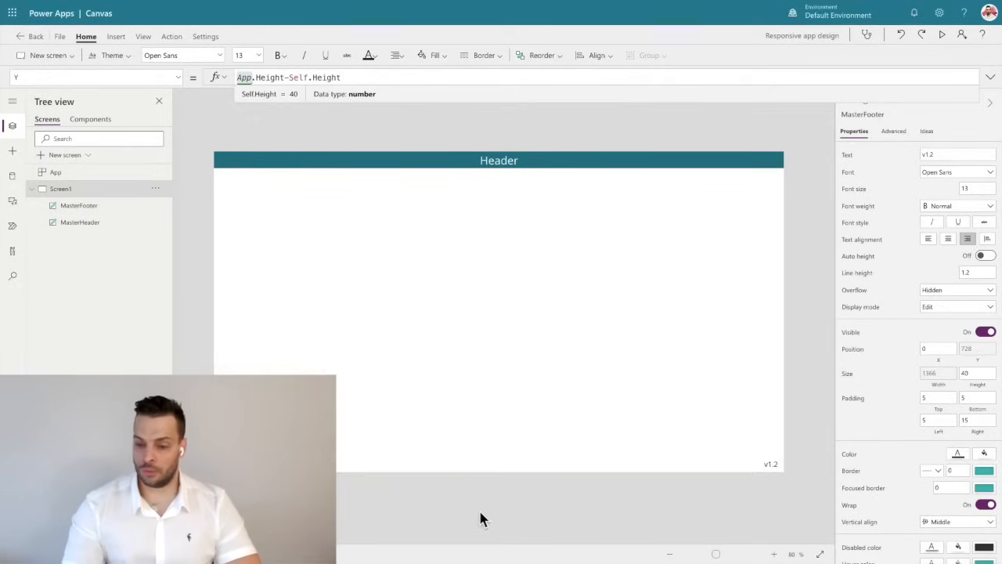
# Change the MasterFooter label's text to "v1.3" and publish the app.
pyautogui.click(715, 470)
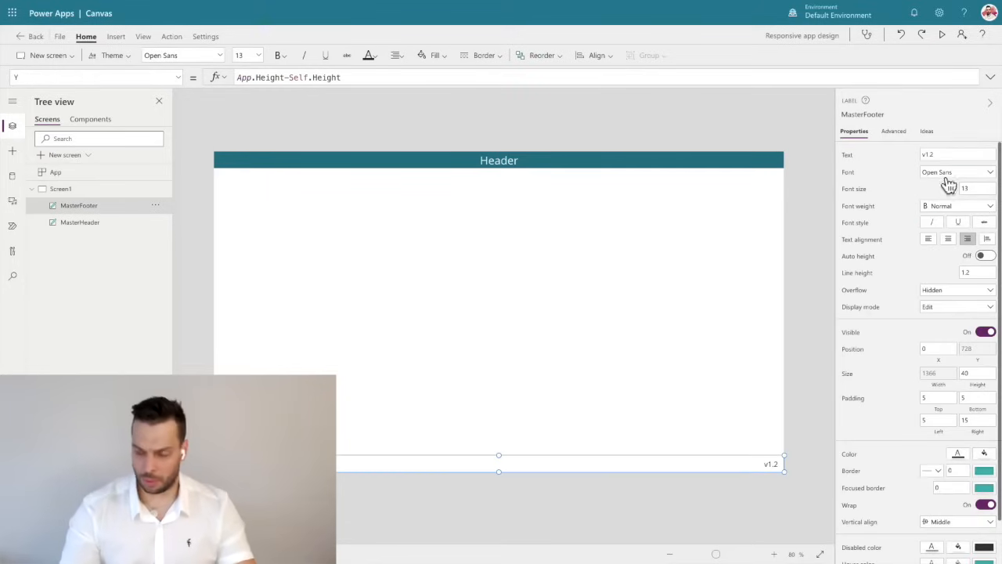
pyautogui.click(951, 154)
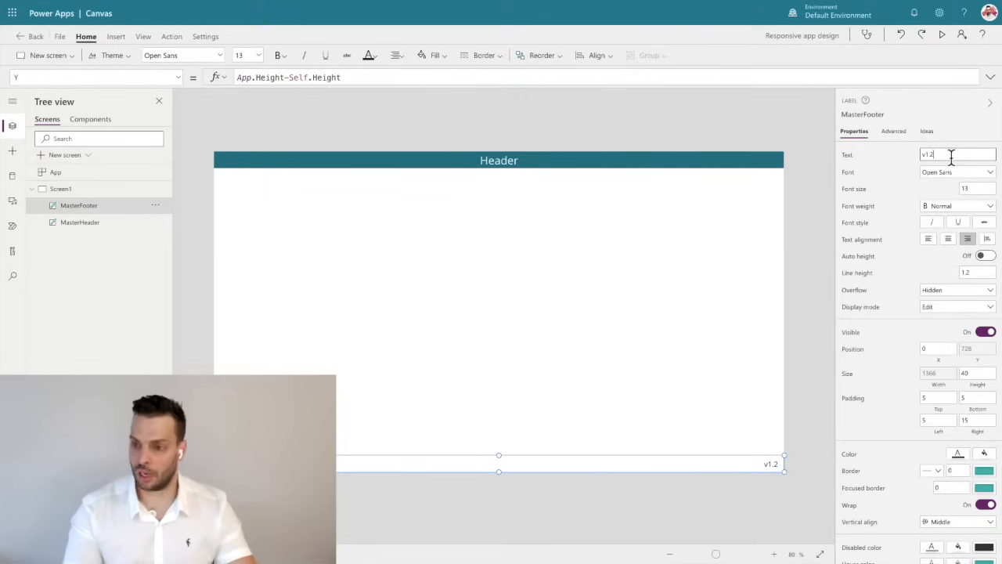
pyautogui.press('BackSpace')
pyautogui.write('3')
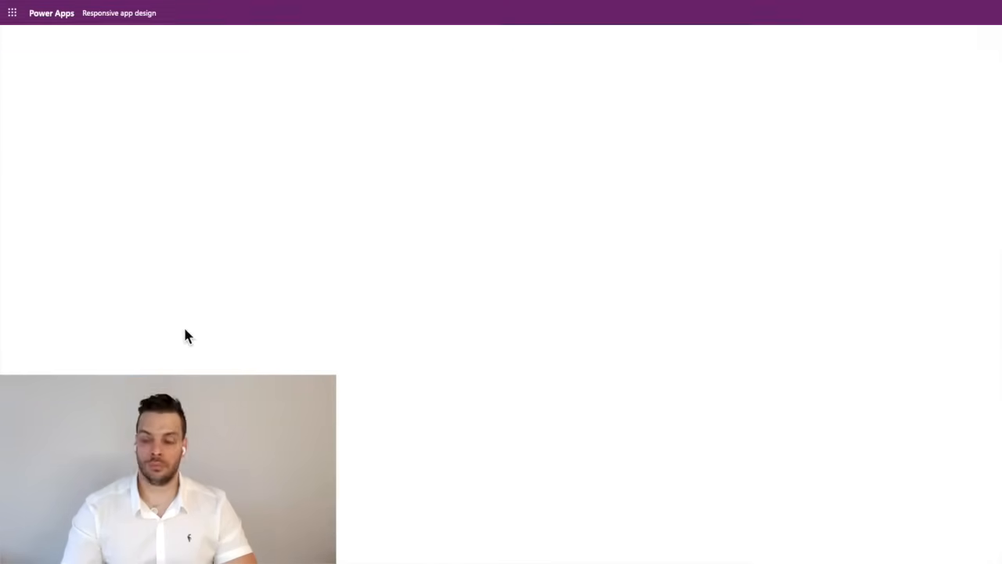
pyautogui.click(49, 33)
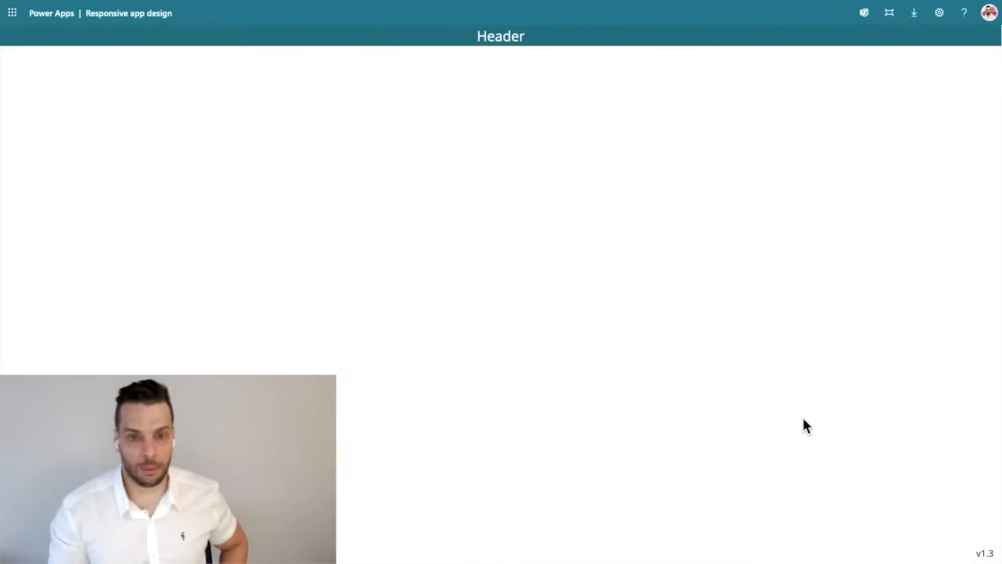
# Back in the app editor, replace the MasterHeader label's fixed height with the formula App.Height/12.
pyautogui.hotkey('ctrl', 'Right')
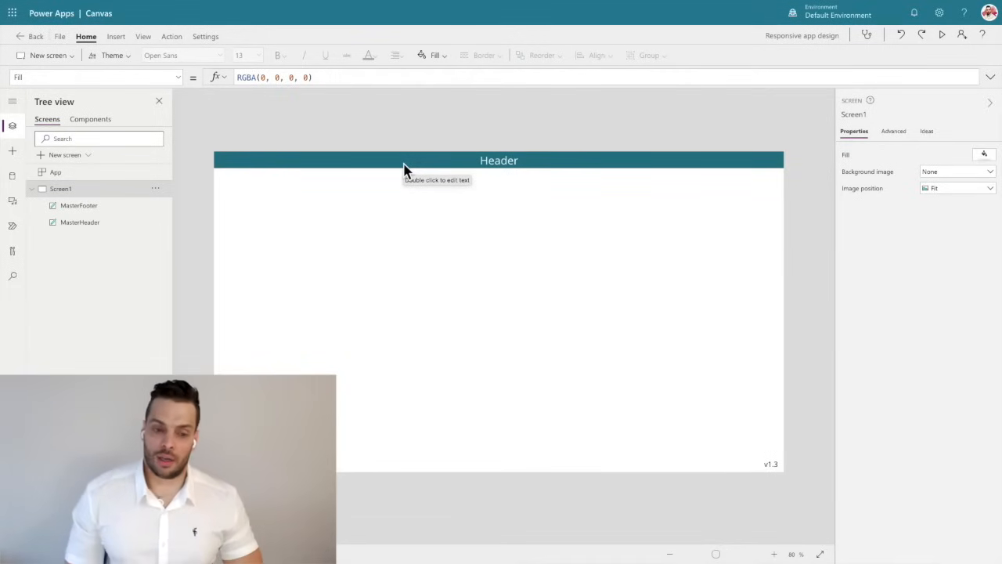
pyautogui.click(405, 167)
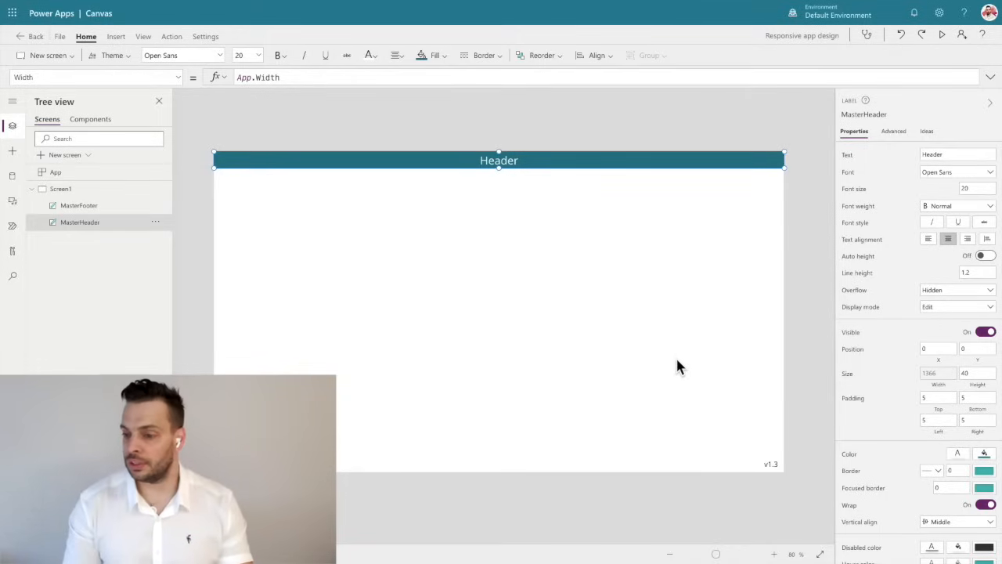
pyautogui.click(981, 386)
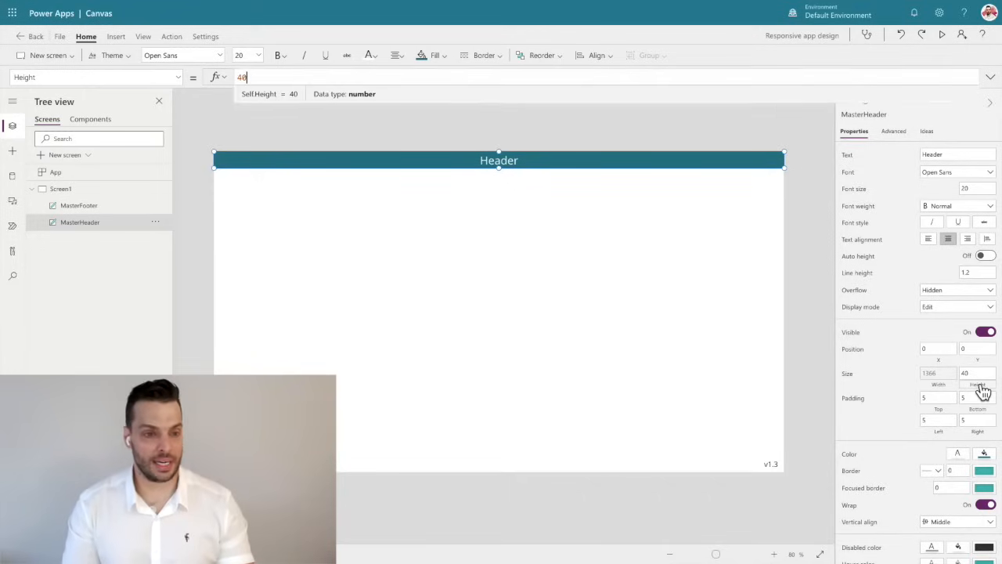
pyautogui.doubleClick(257, 77)
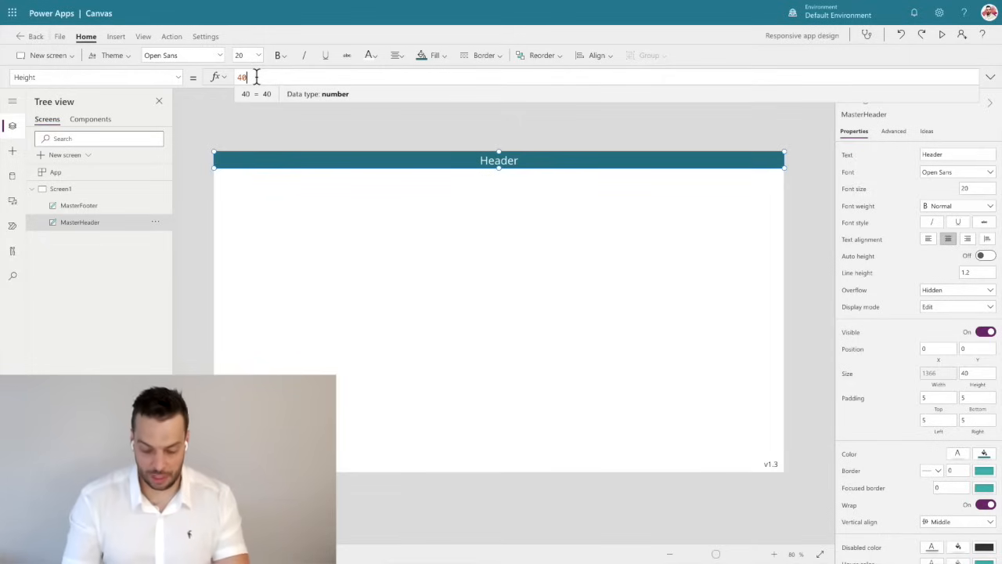
pyautogui.press('BackSpace')
pyautogui.press('BackSpace')
pyautogui.write('App')
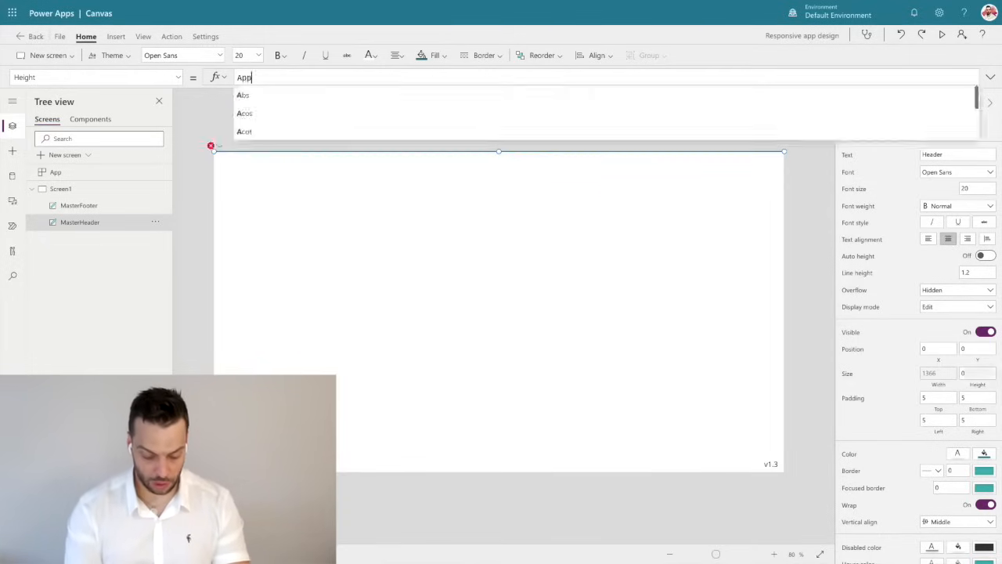
pyautogui.write('.H')
pyautogui.press('Return')
pyautogui.press('BackSpace')
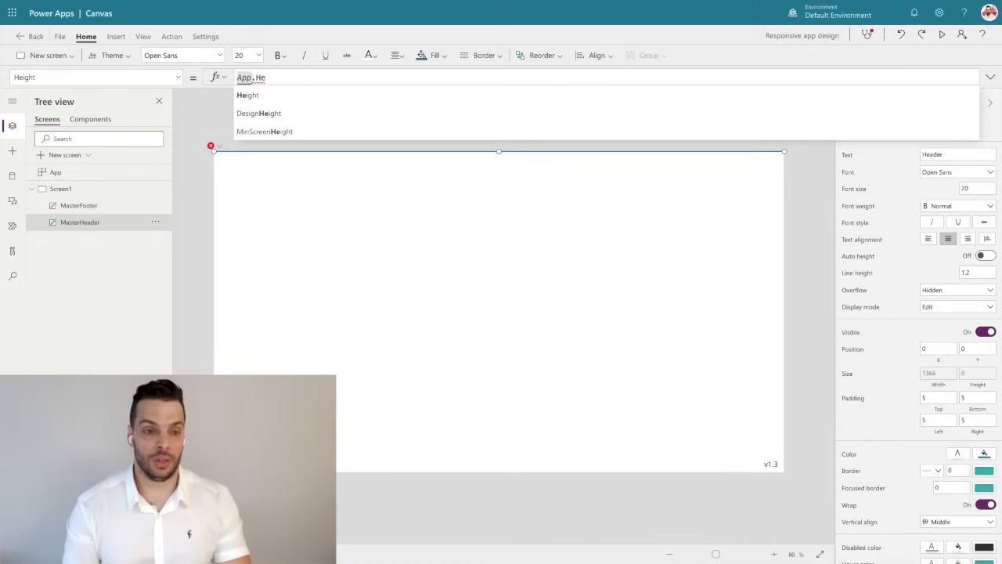
pyautogui.press('Down')
pyautogui.press('Return')
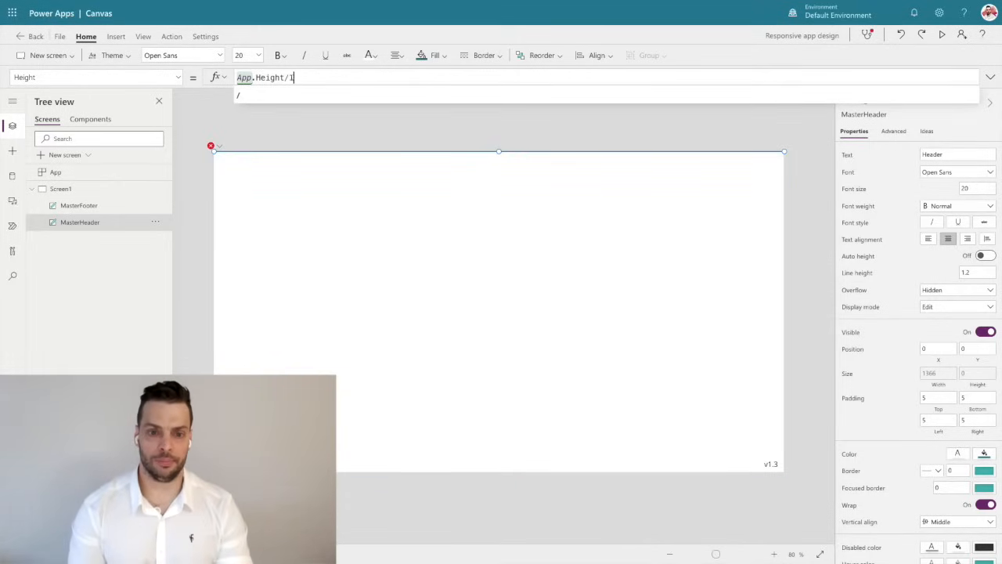
pyautogui.write('12')
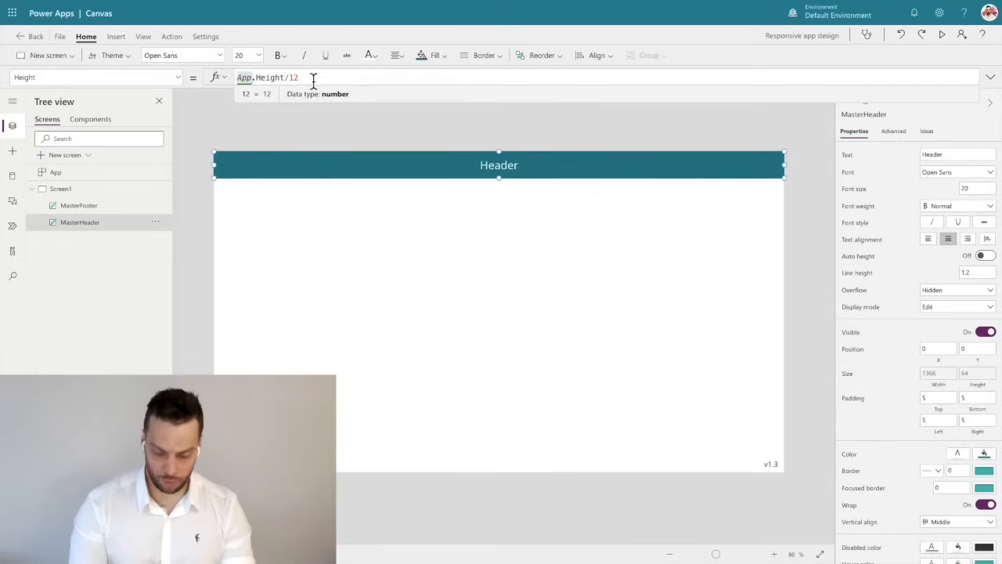
# Change the divisor in the MasterHeader height formula to 14 and finally to 15.
pyautogui.press('BackSpace')
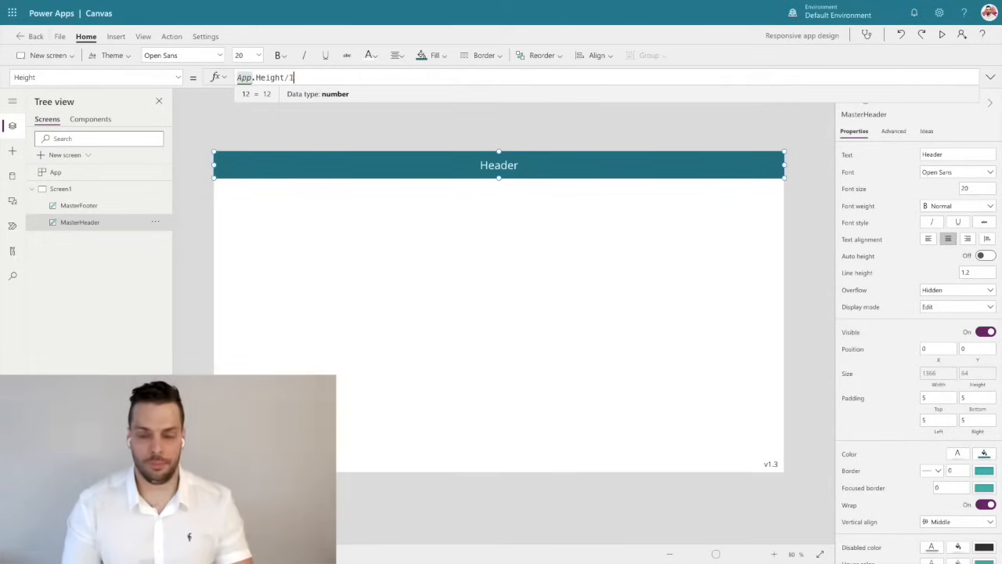
pyautogui.write('4')
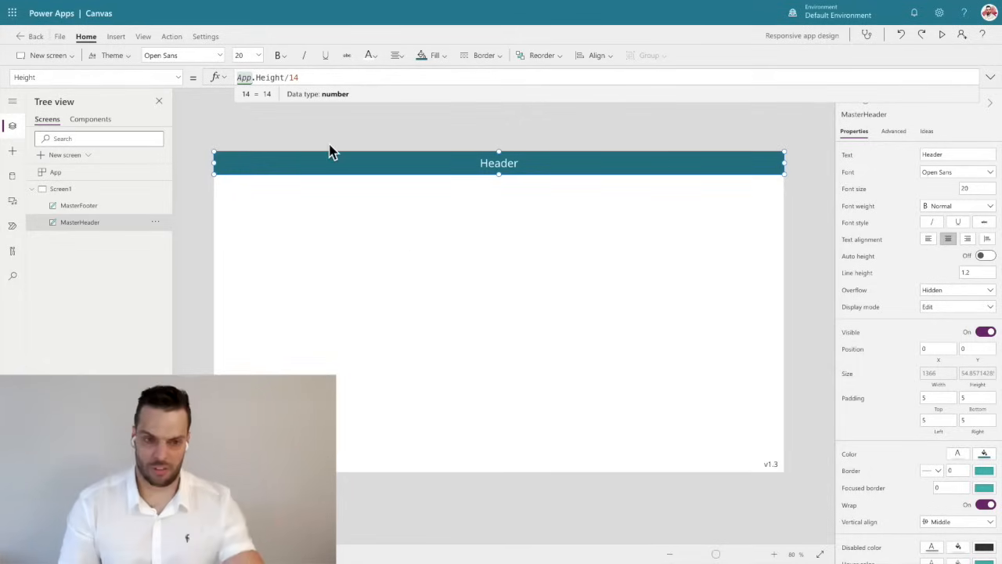
pyautogui.press('BackSpace')
pyautogui.write('5')
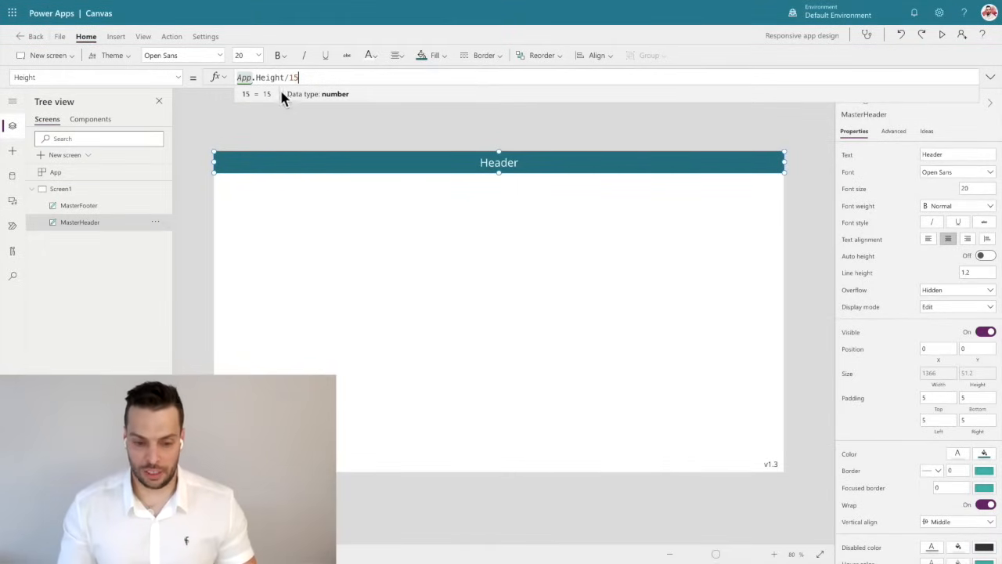
# Set the MasterFooter label's height to the formula App.Height/15.
pyautogui.click(399, 464)
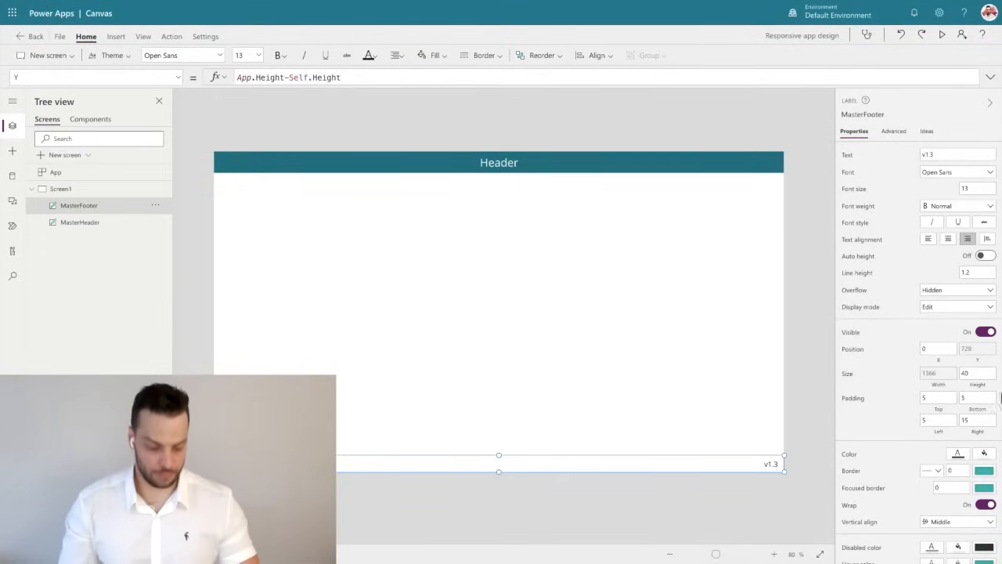
pyautogui.hotkey('ctrl', 'a')
pyautogui.write('Ap')
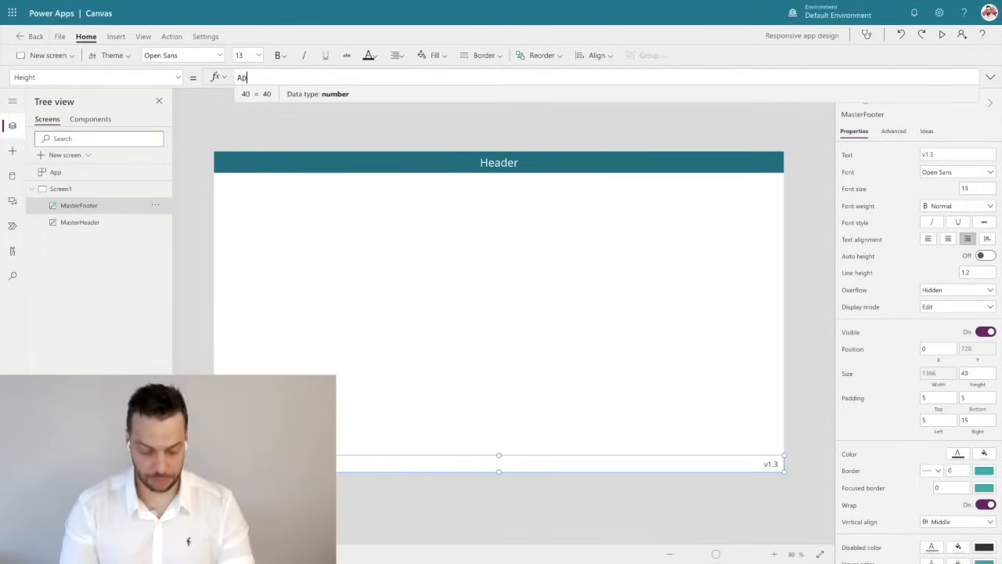
pyautogui.write('p.height')
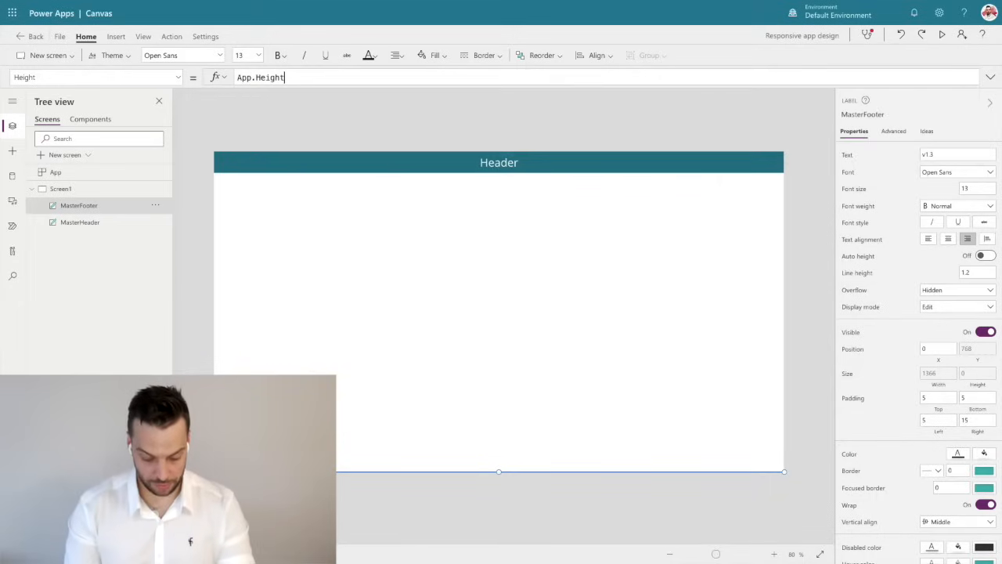
pyautogui.write('/15')
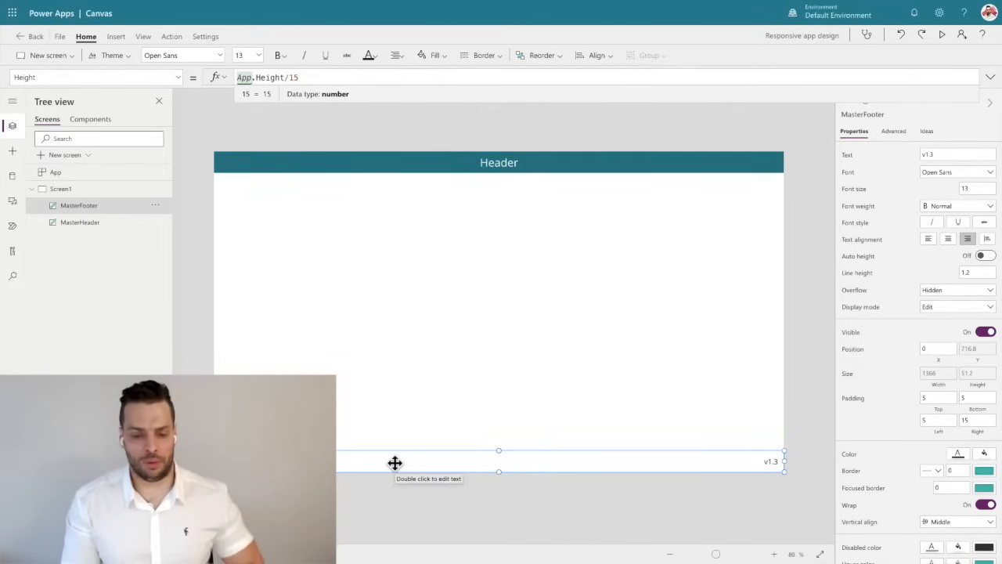
pyautogui.click(633, 510)
pyautogui.click(747, 458)
pyautogui.click(961, 153)
pyautogui.press('BackSpace')
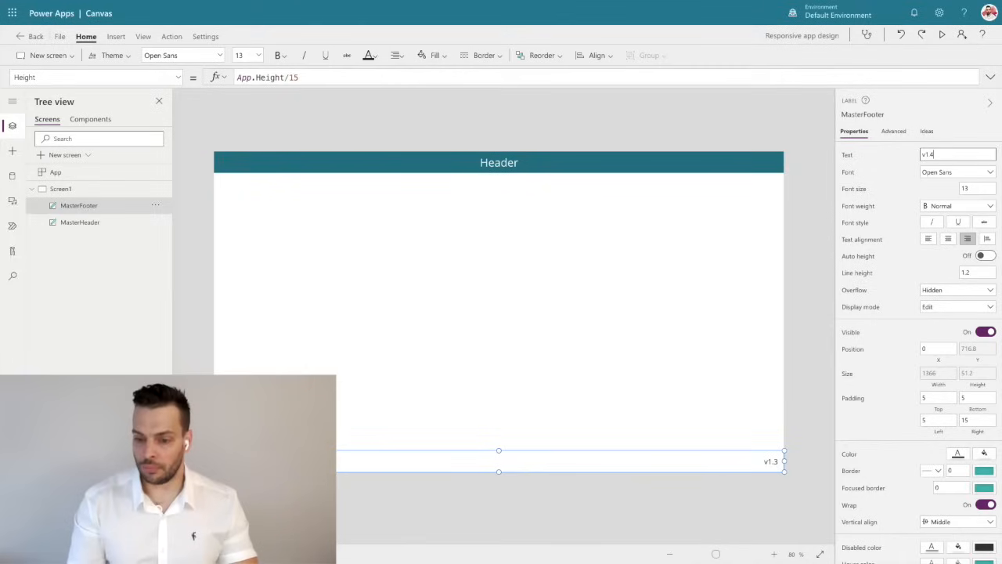
pyautogui.write('4')
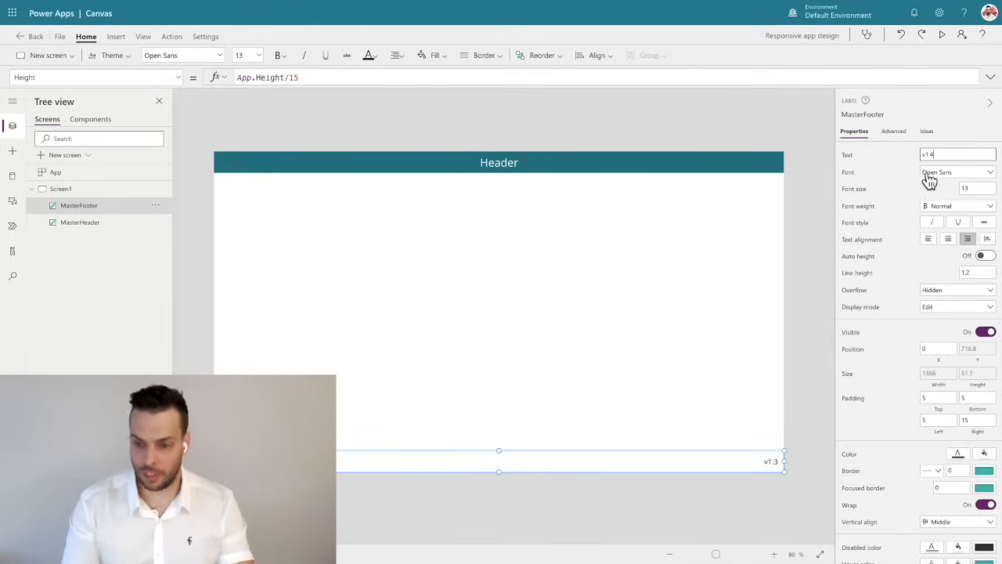
pyautogui.press('BackSpace')
pyautogui.write('3')
pyautogui.click(744, 128)
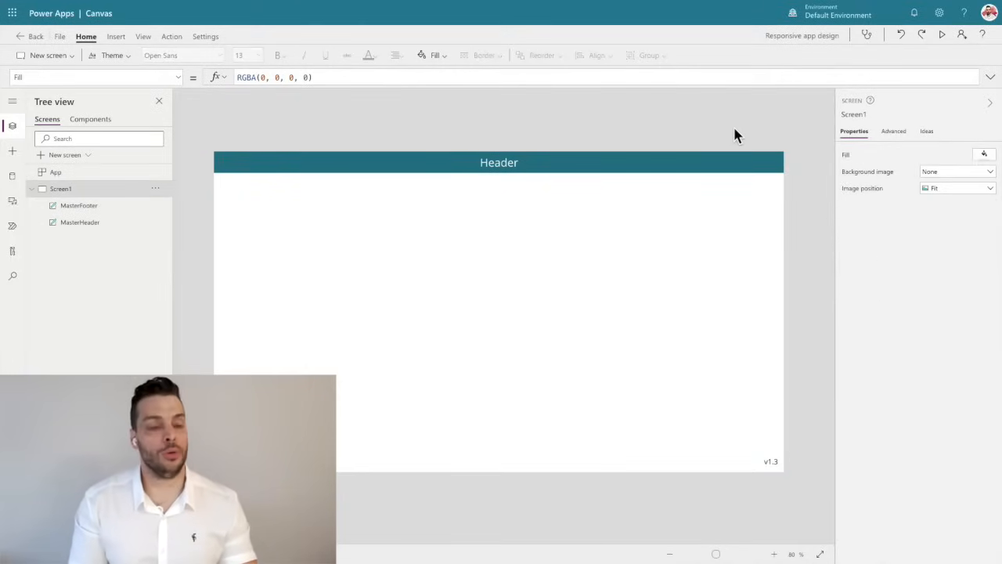
# Set the MasterHeader label's text to the formula "Header height: "&Self.Height.
pyautogui.click(278, 167)
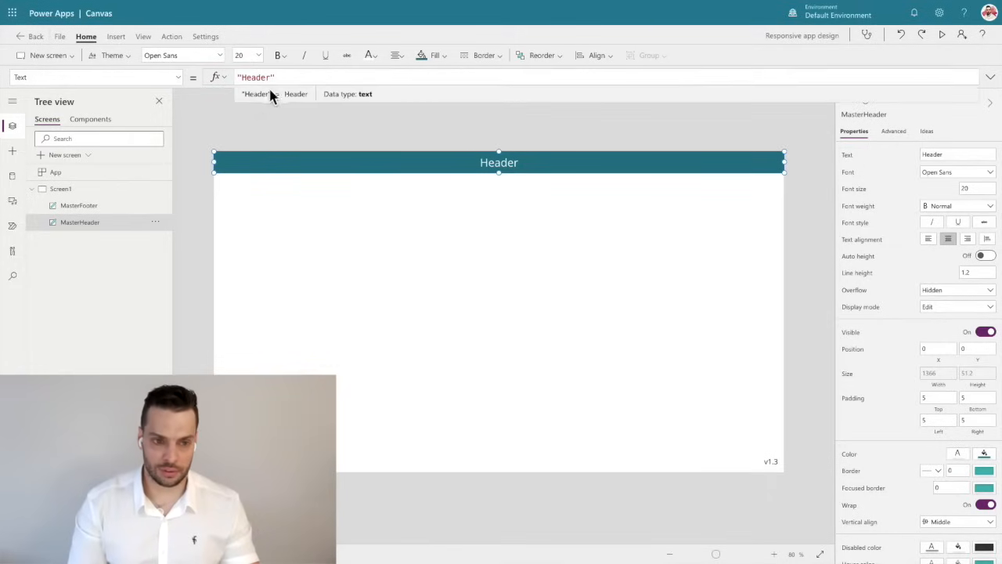
pyautogui.click(290, 77)
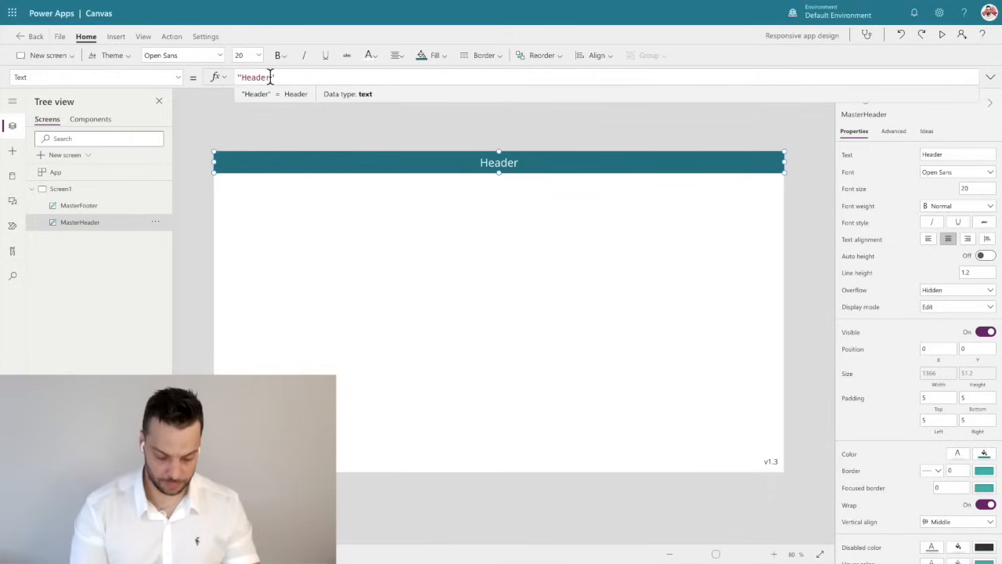
pyautogui.write('heaight')
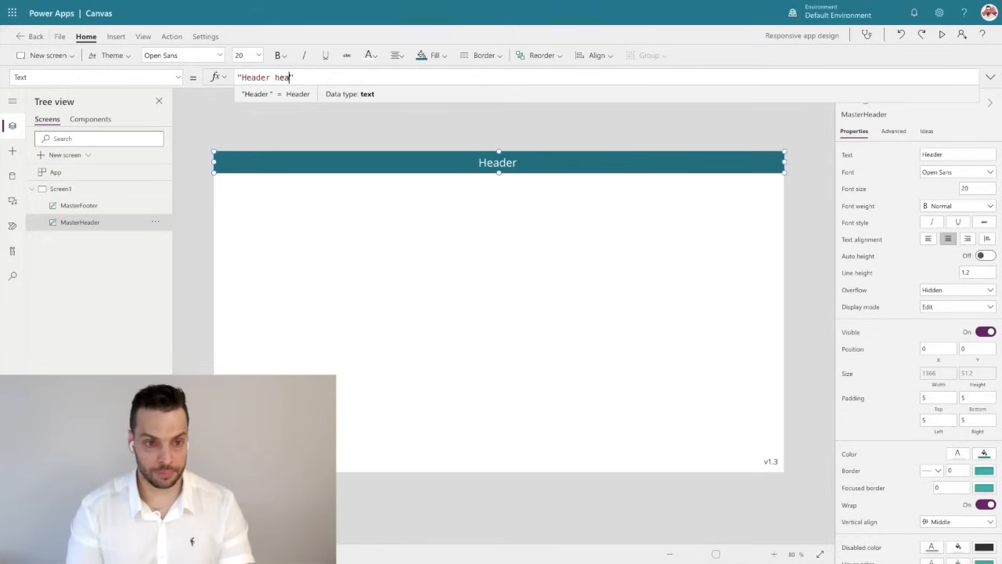
pyautogui.press('BackSpace')
pyautogui.press('BackSpace')
pyautogui.press('BackSpace')
pyautogui.press('BackSpace')
pyautogui.press('BackSpace')
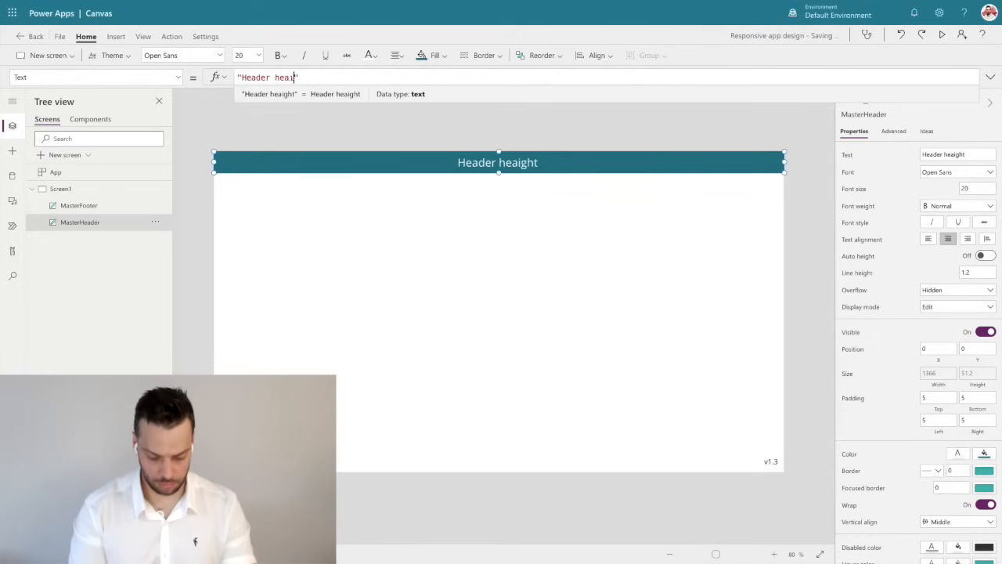
pyautogui.write('ight:')
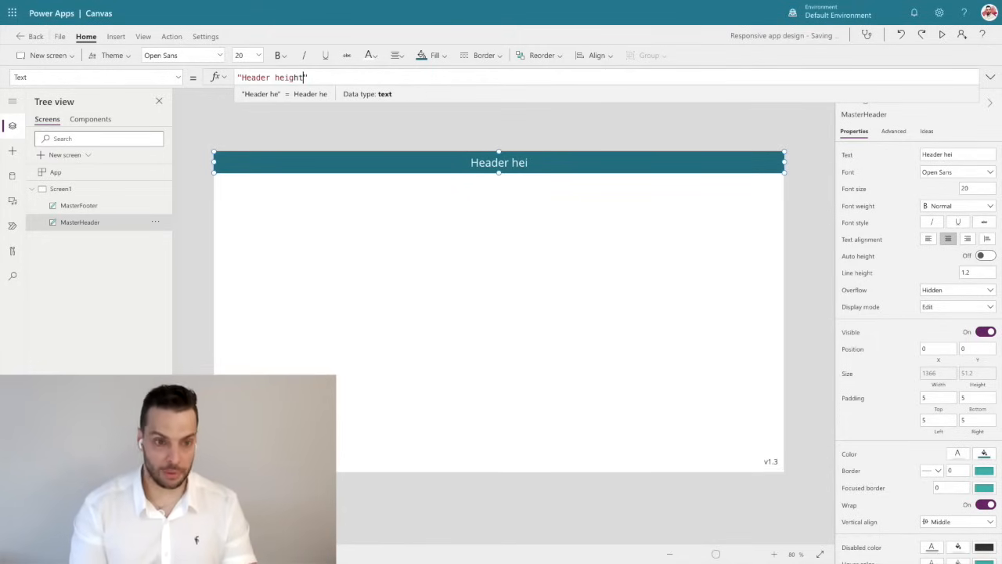
pyautogui.write(' "')
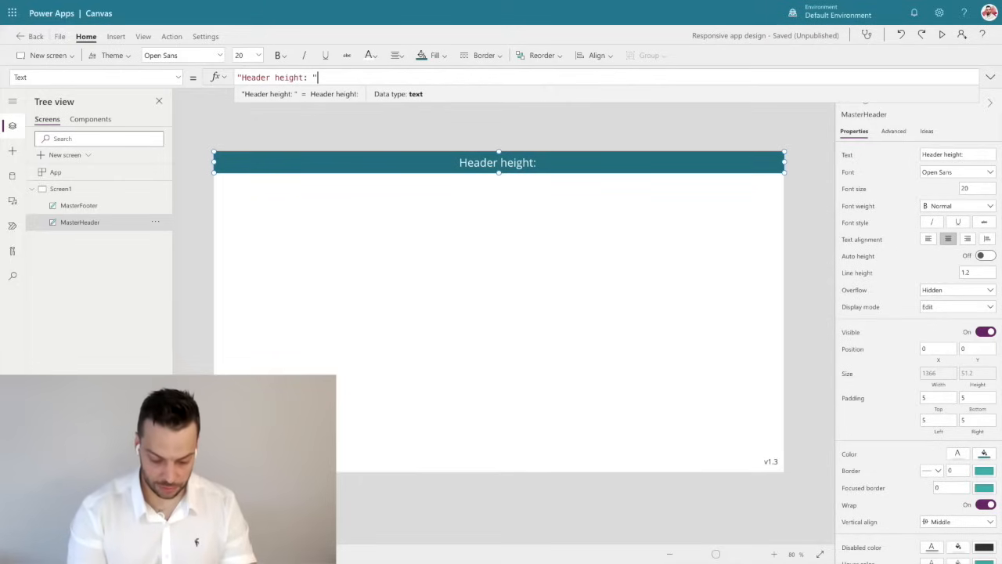
pyautogui.write('&')
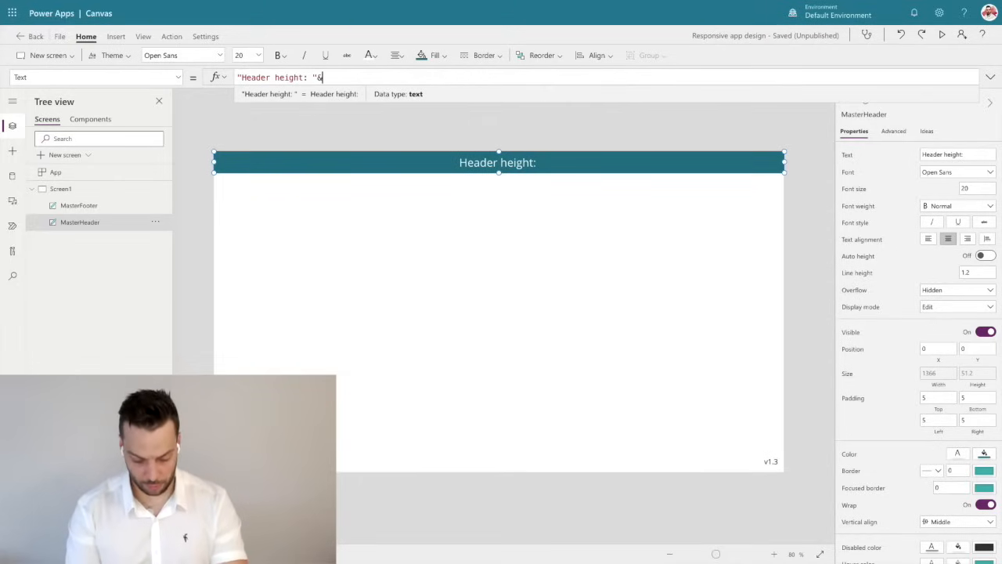
pyautogui.write('Self.H')
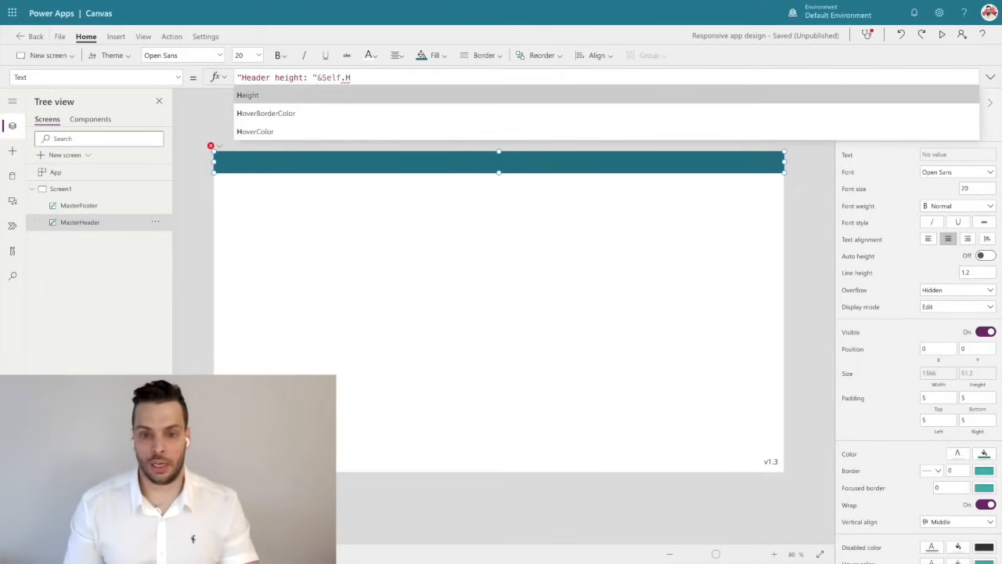
pyautogui.press('Tab')
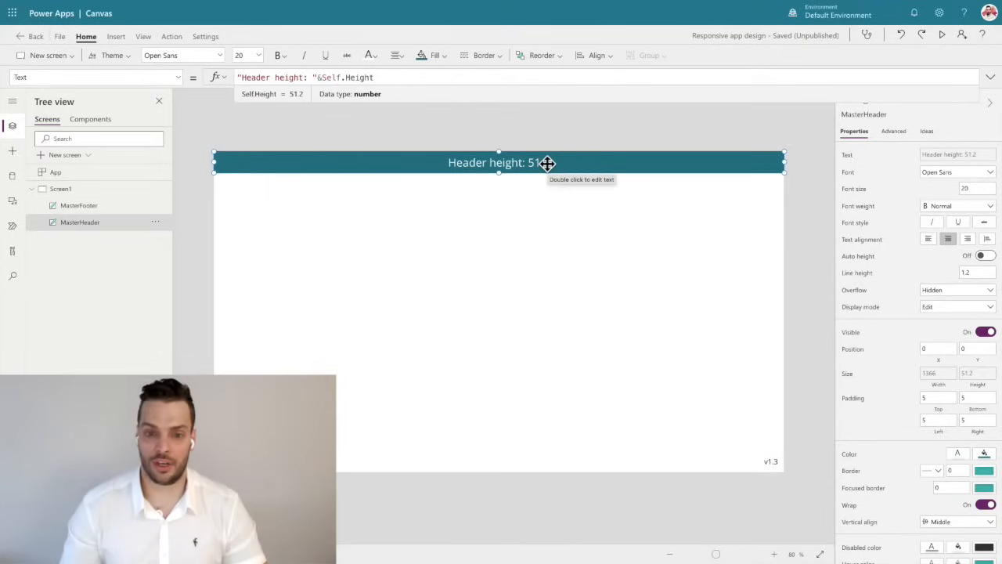
pyautogui.click(535, 137)
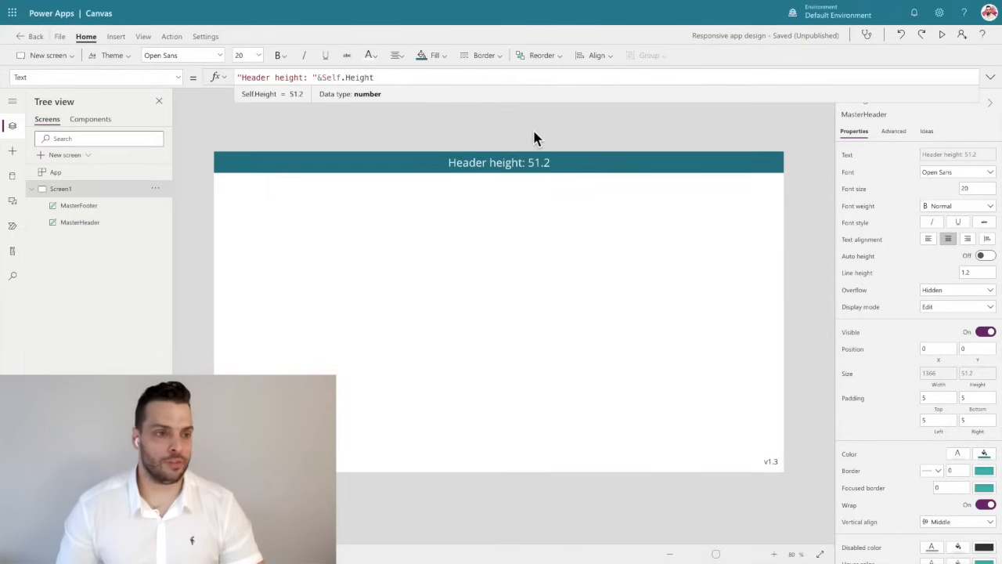
# Save and publish this version of the app, and check the header height in the refreshed published app.
pyautogui.click(55, 34)
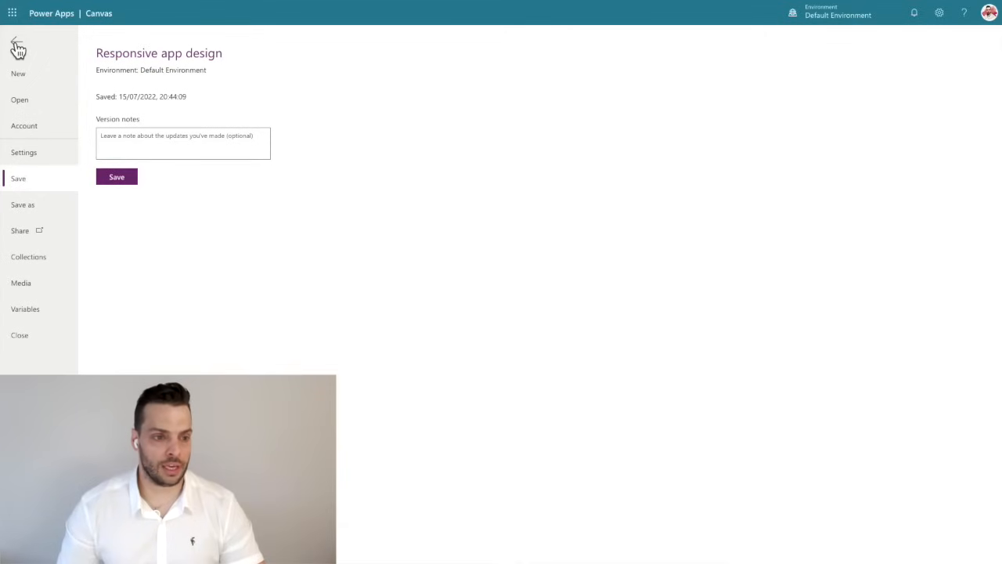
pyautogui.click(113, 176)
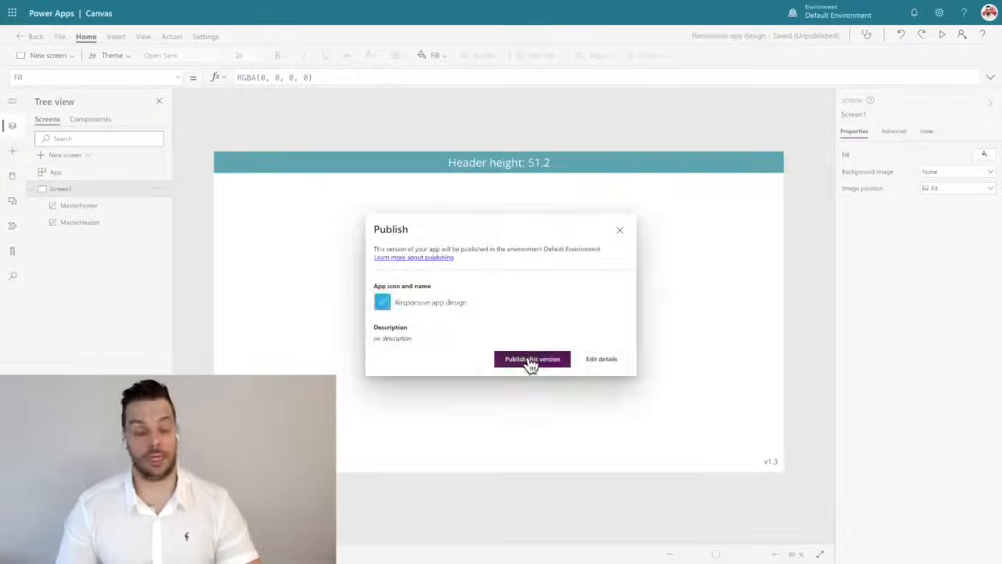
pyautogui.click(47, 34)
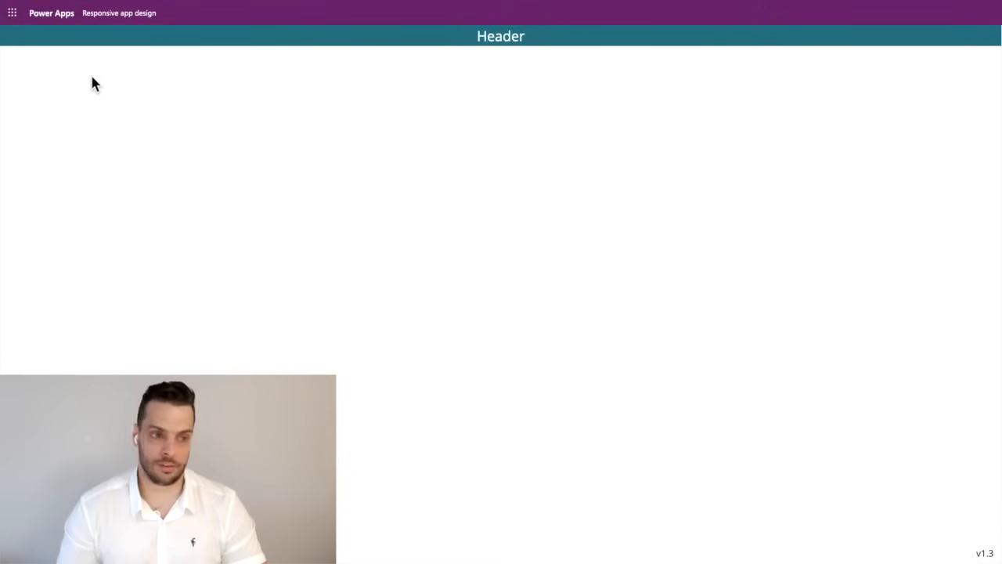
pyautogui.click(51, 62)
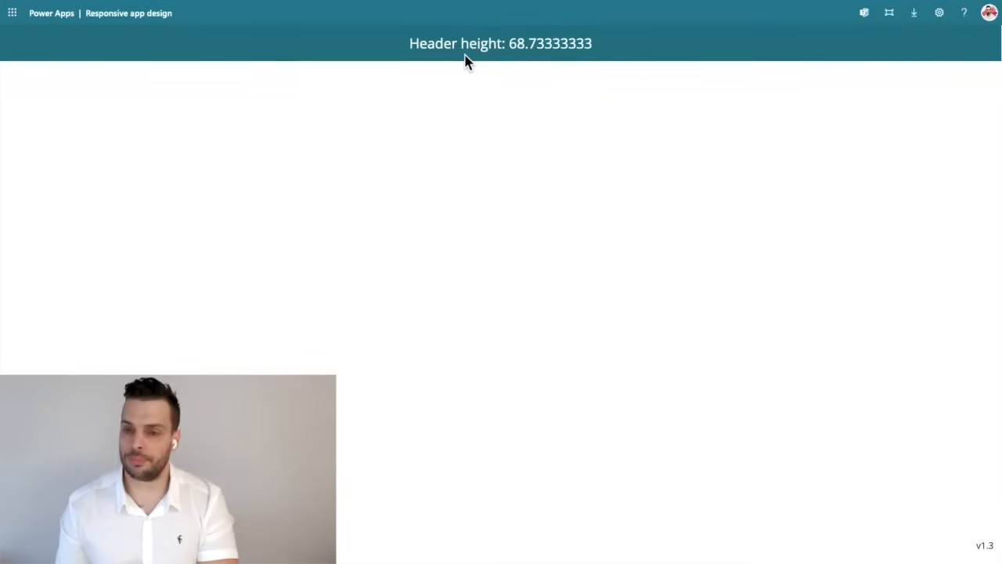
pyautogui.press('Escape')
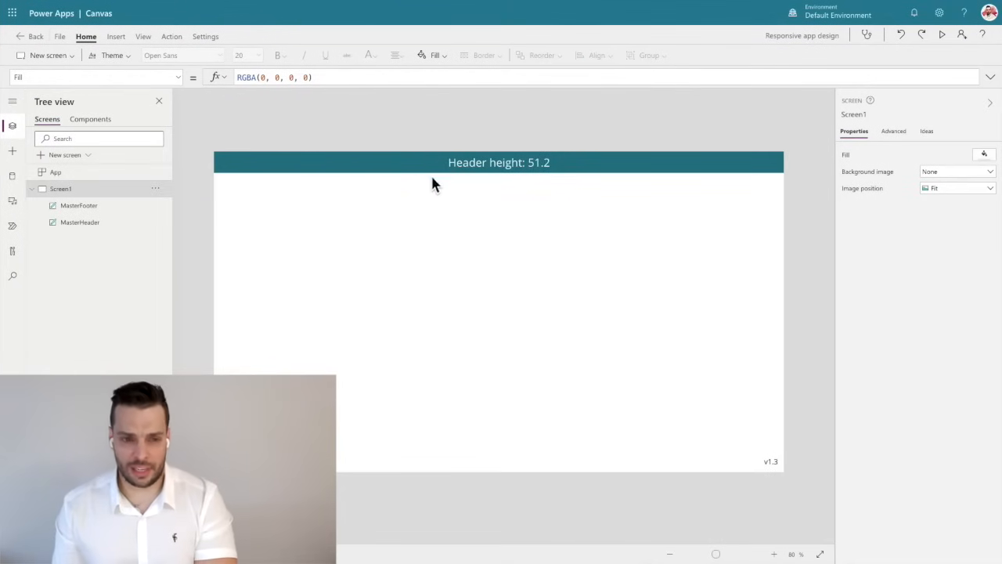
# Back in the app editor, remove the height read-out from the MasterHeader label so its text is just "Header".
pyautogui.click(456, 163)
pyautogui.moveTo(376, 77); pyautogui.dragTo(316, 77)
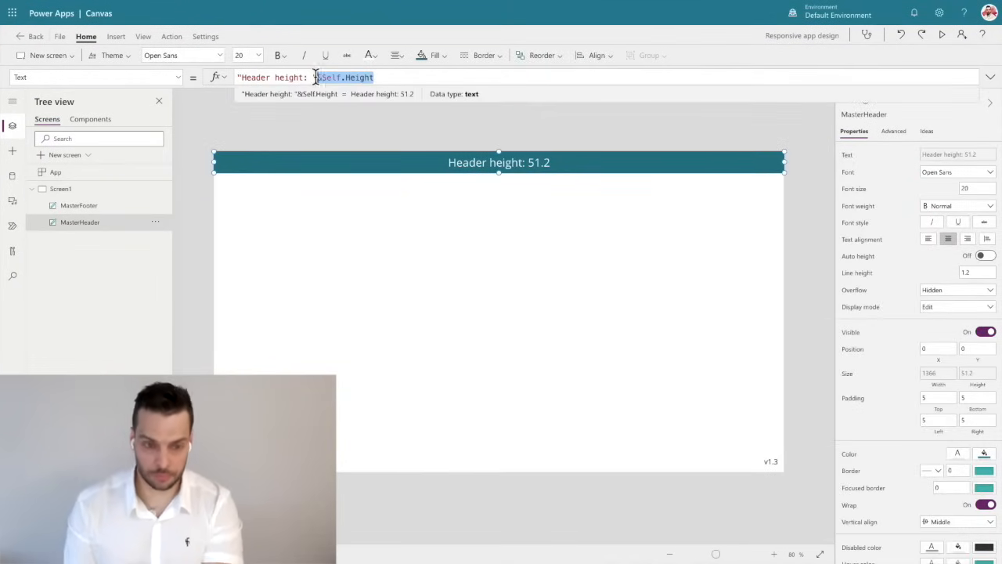
pyautogui.press('BackSpace')
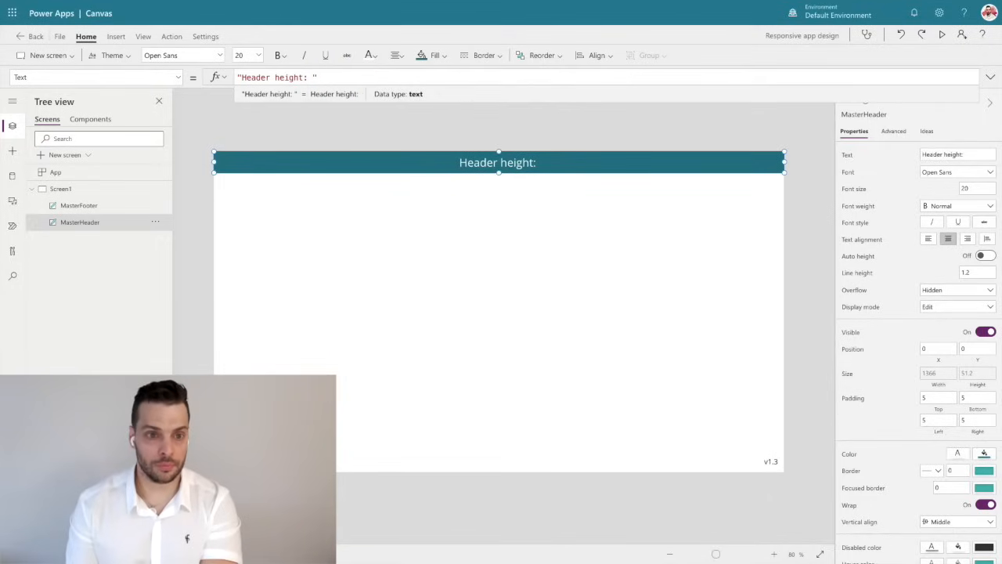
pyautogui.press('BackSpace')
pyautogui.press('BackSpace')
pyautogui.press('BackSpace')
pyautogui.press('BackSpace')
pyautogui.press('BackSpace')
pyautogui.press('BackSpace')
pyautogui.press('BackSpace')
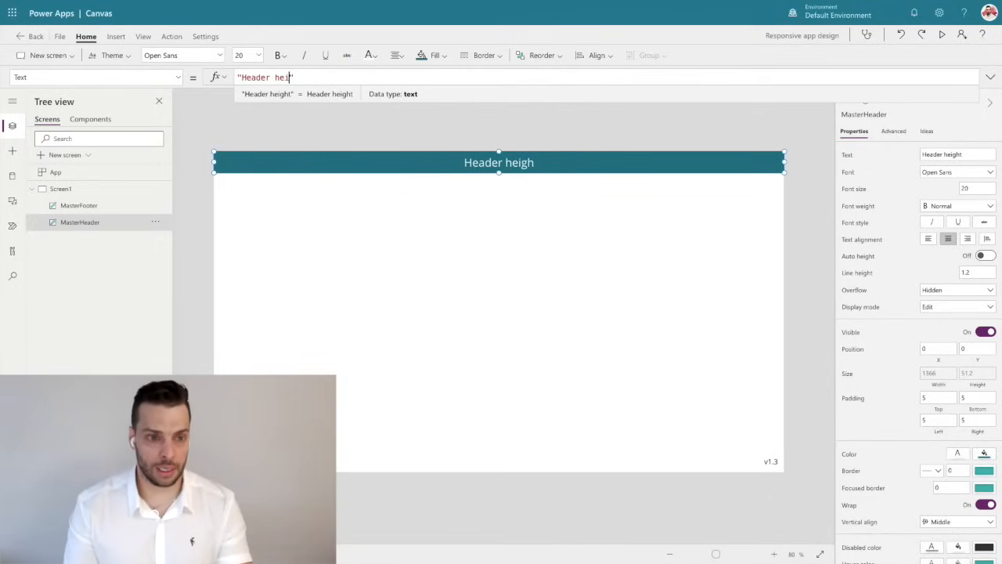
pyautogui.press('BackSpace')
pyautogui.press('BackSpace')
pyautogui.press('BackSpace')
pyautogui.press('BackSpace')
pyautogui.press('BackSpace')
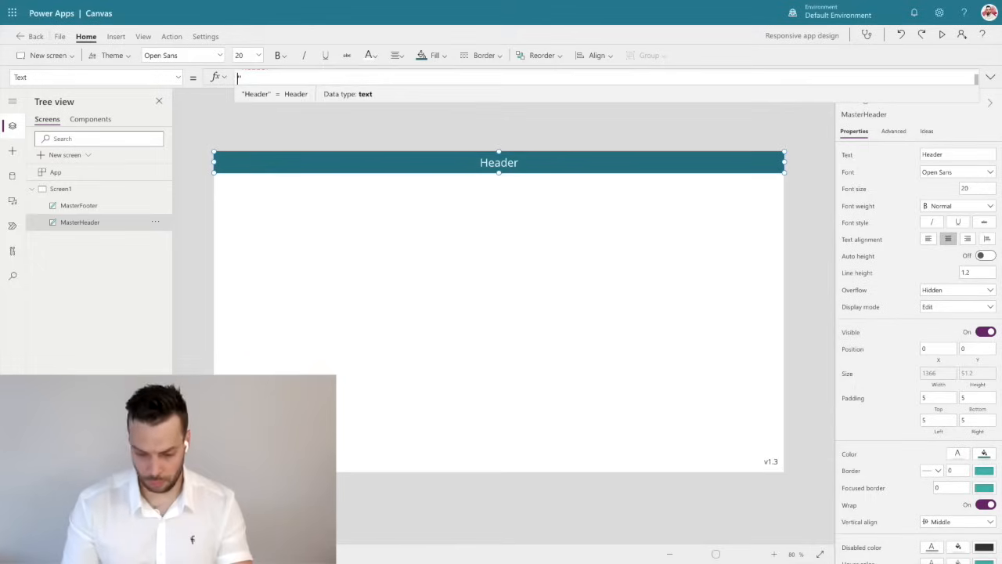
pyautogui.click(583, 187)
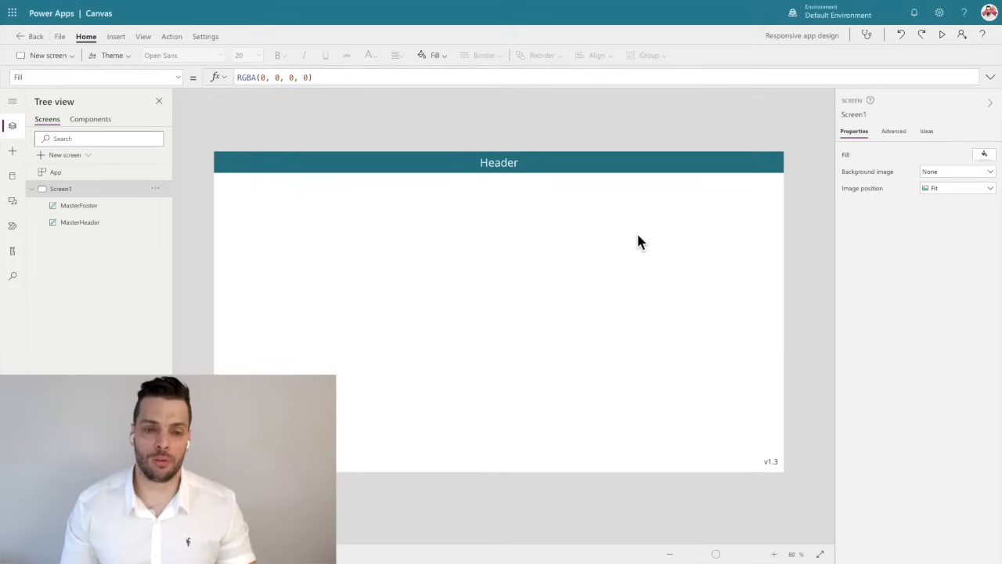
# Change the MasterHeader label's text to "Responsive app".
pyautogui.click(388, 162)
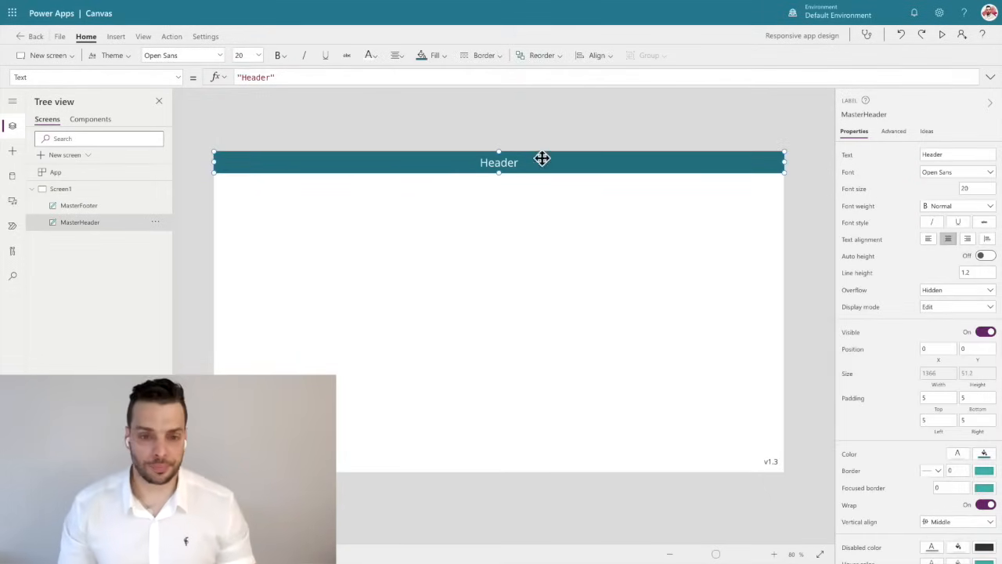
pyautogui.click(489, 119)
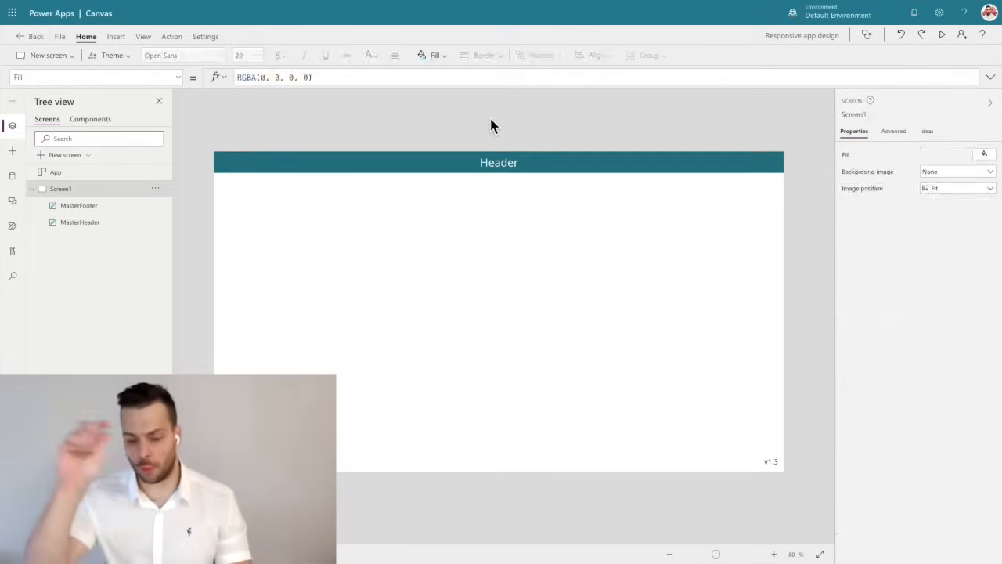
pyautogui.click(492, 160)
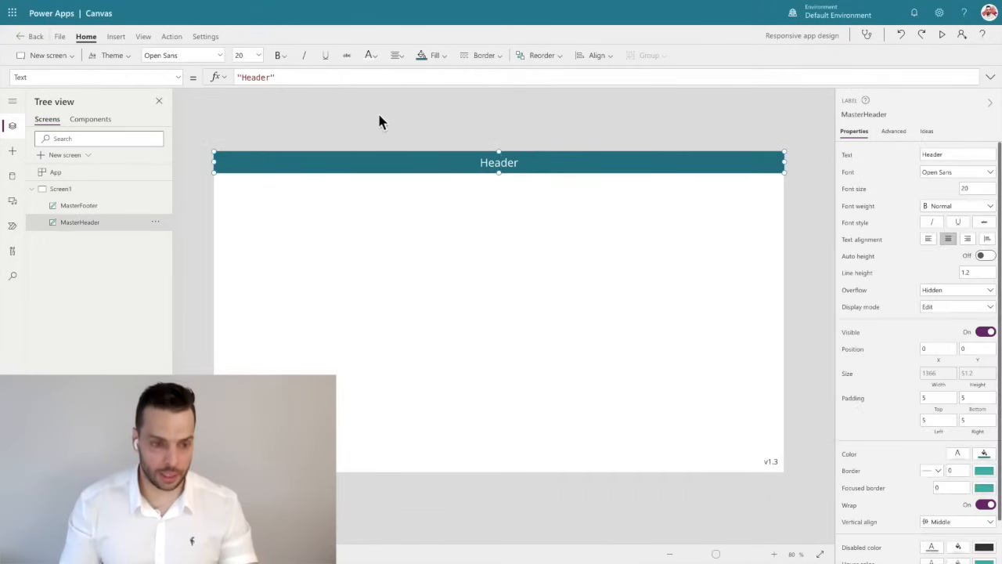
pyautogui.doubleClick(257, 77)
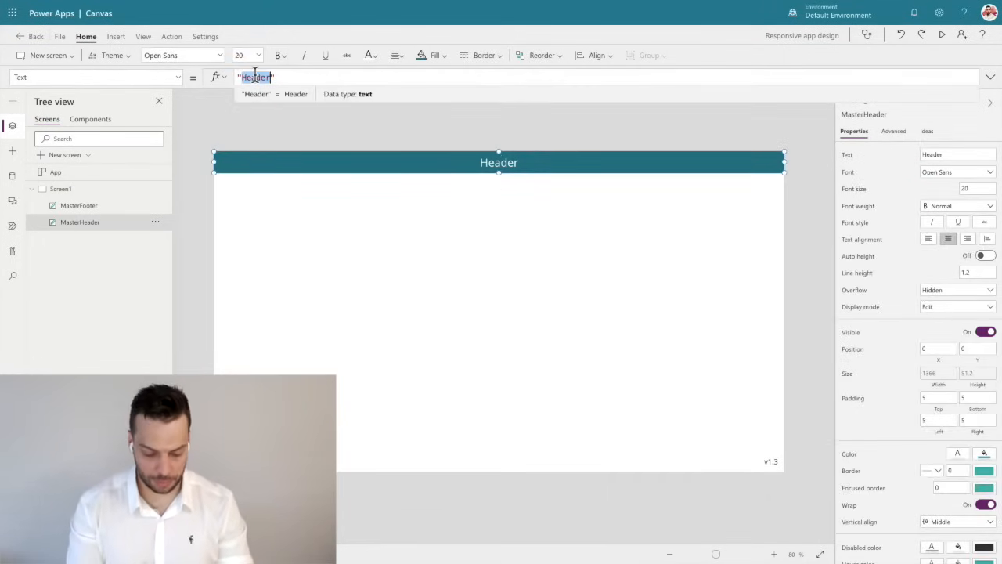
pyautogui.write('Respo')
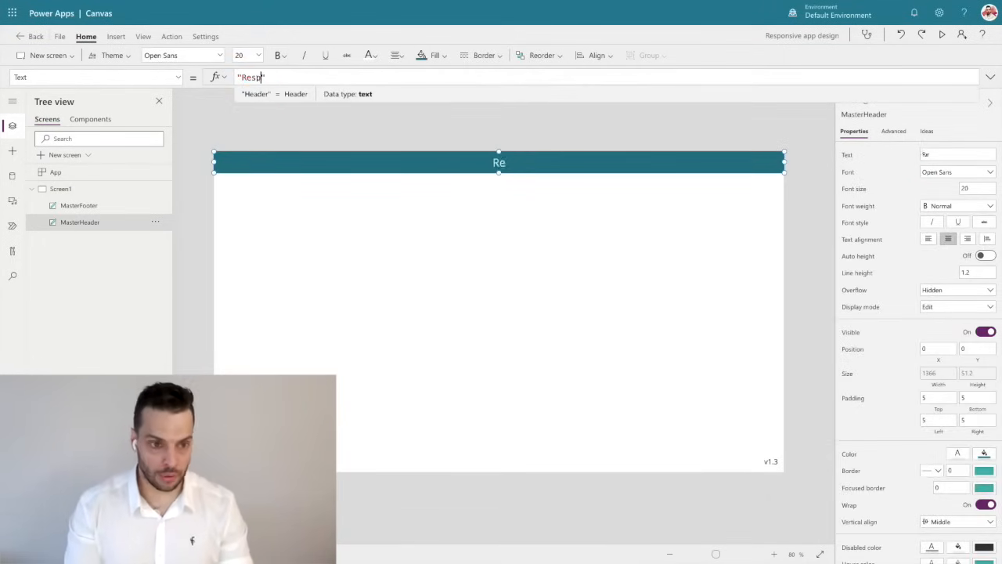
pyautogui.write('nsive app')
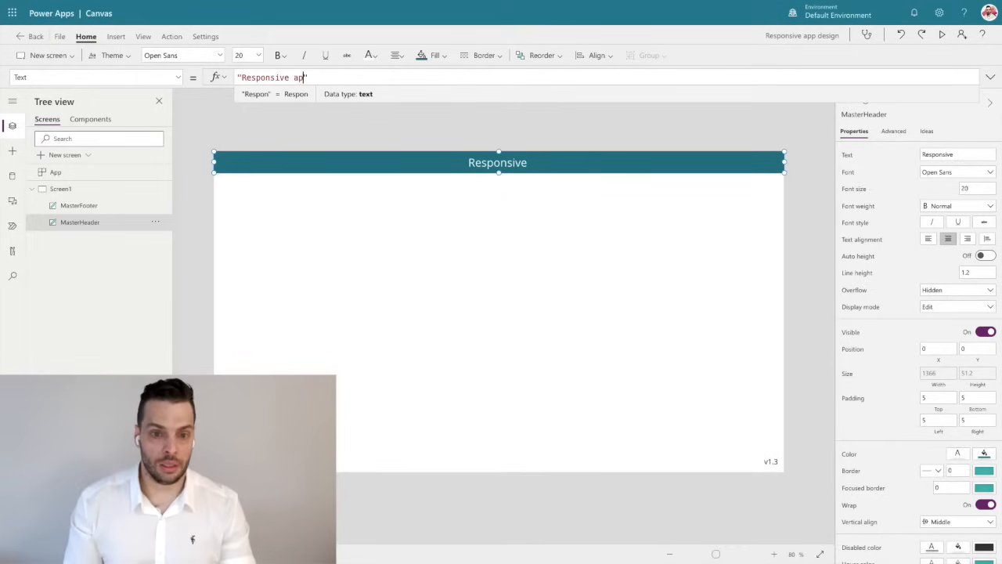
pyautogui.click(391, 117)
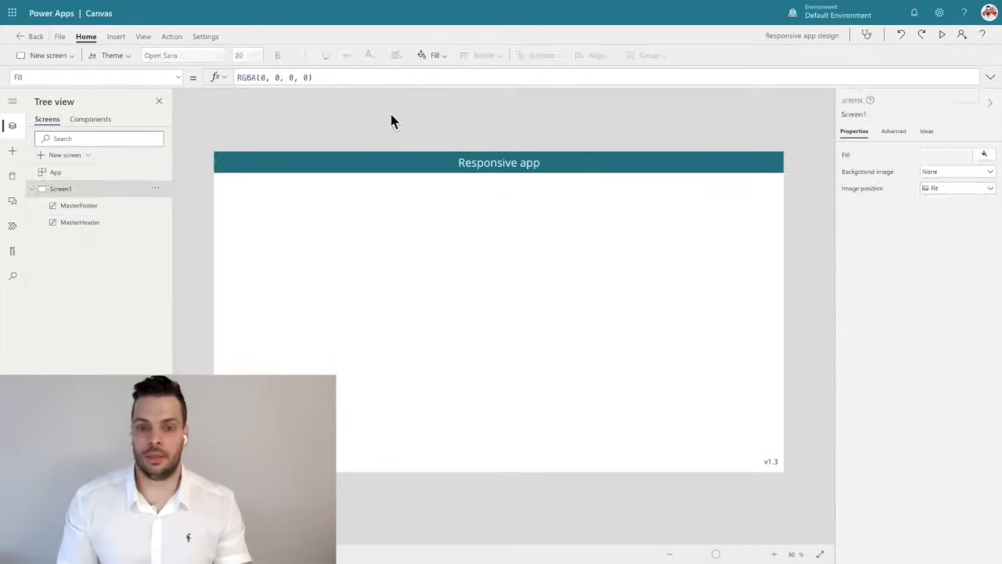
pyautogui.click(508, 163)
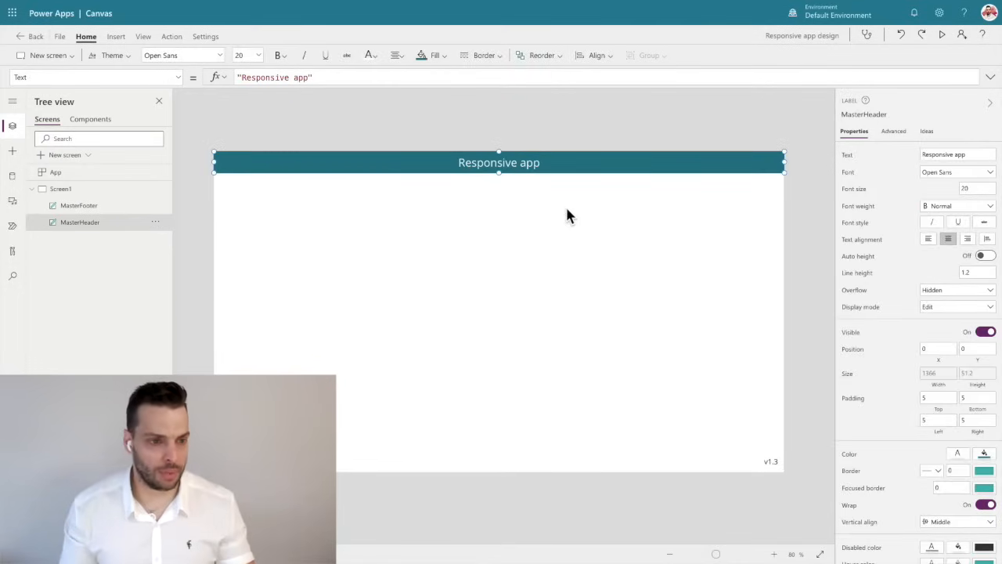
pyautogui.click(184, 169)
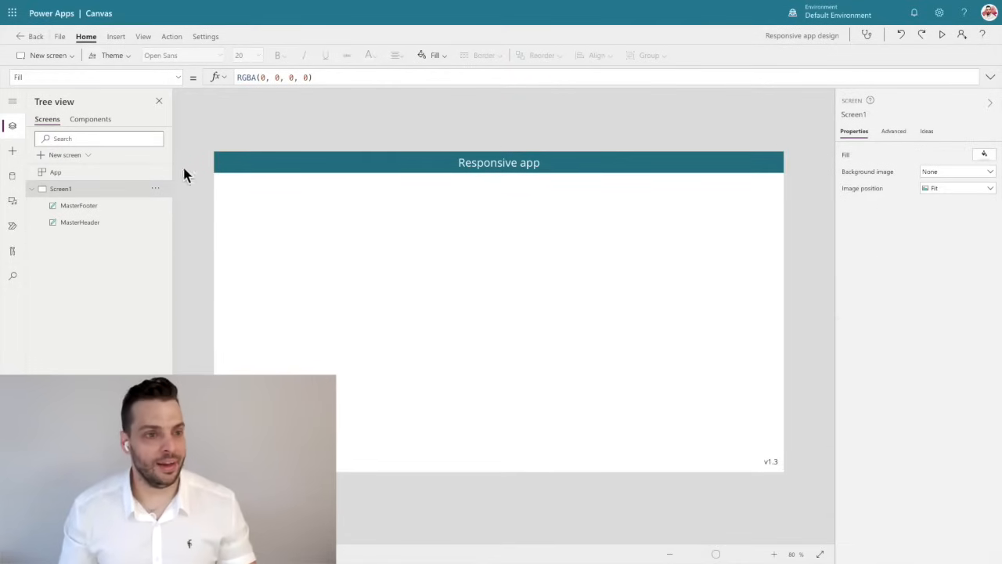
# Insert a label below the header at about X 312, Y 180 and rename it SubMasterHeader.
pyautogui.click(118, 38)
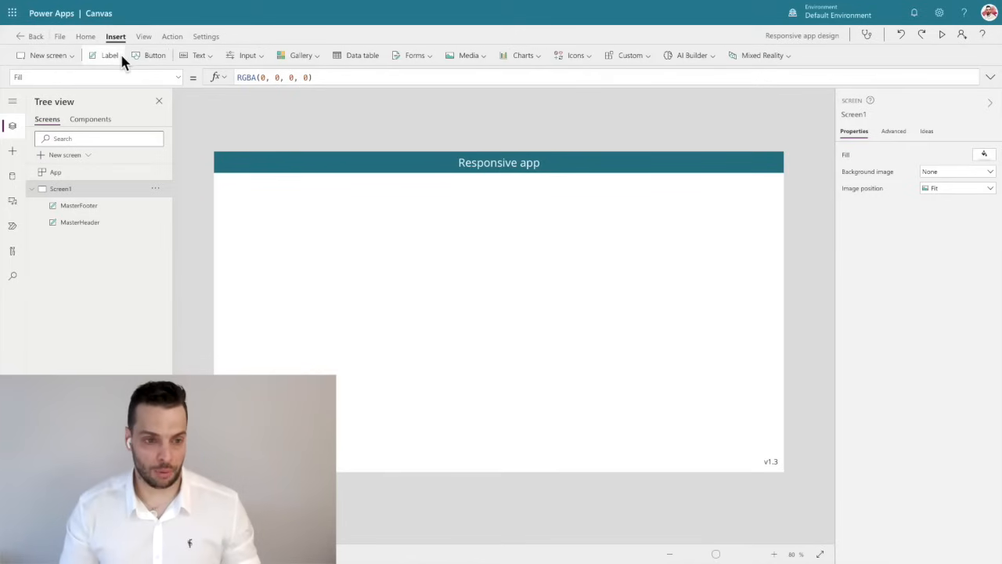
pyautogui.click(108, 56)
pyautogui.moveTo(250, 183); pyautogui.dragTo(362, 242)
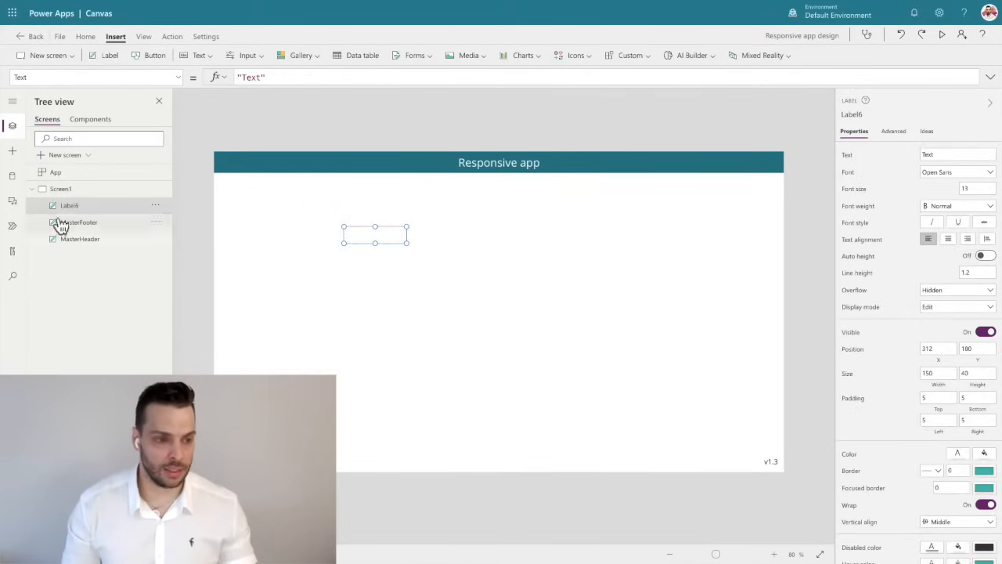
pyautogui.doubleClick(81, 206)
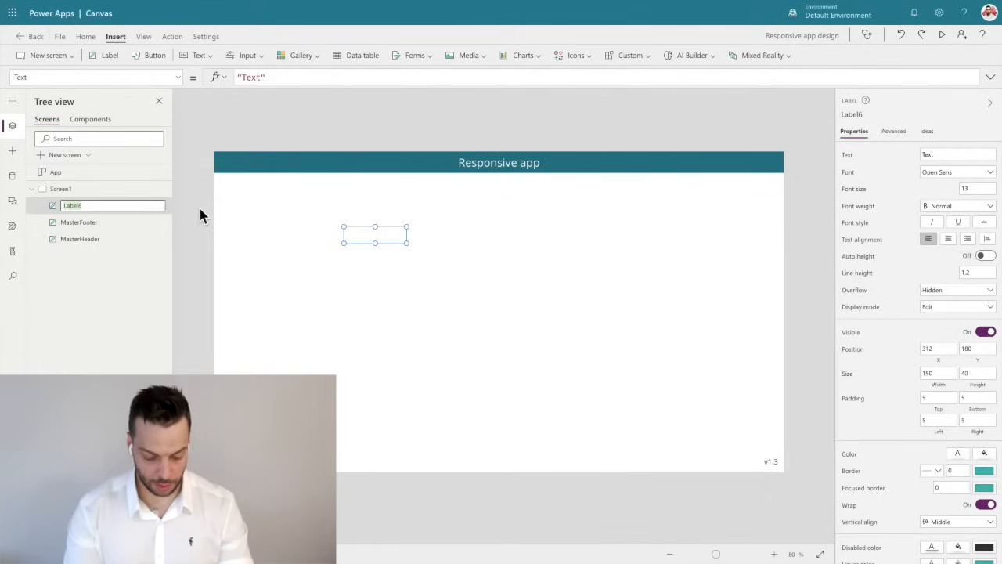
pyautogui.write('SubM')
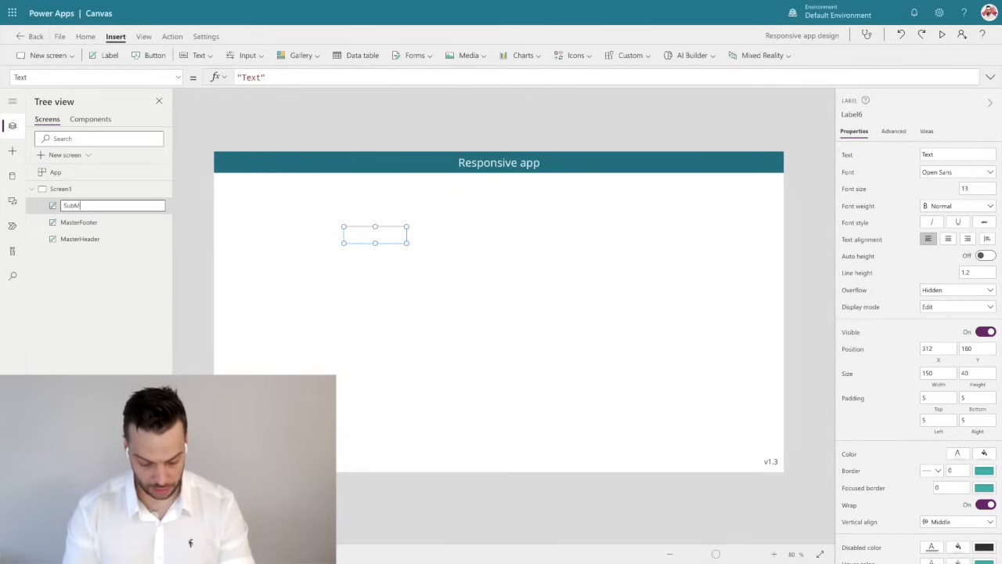
pyautogui.write('asterHeader')
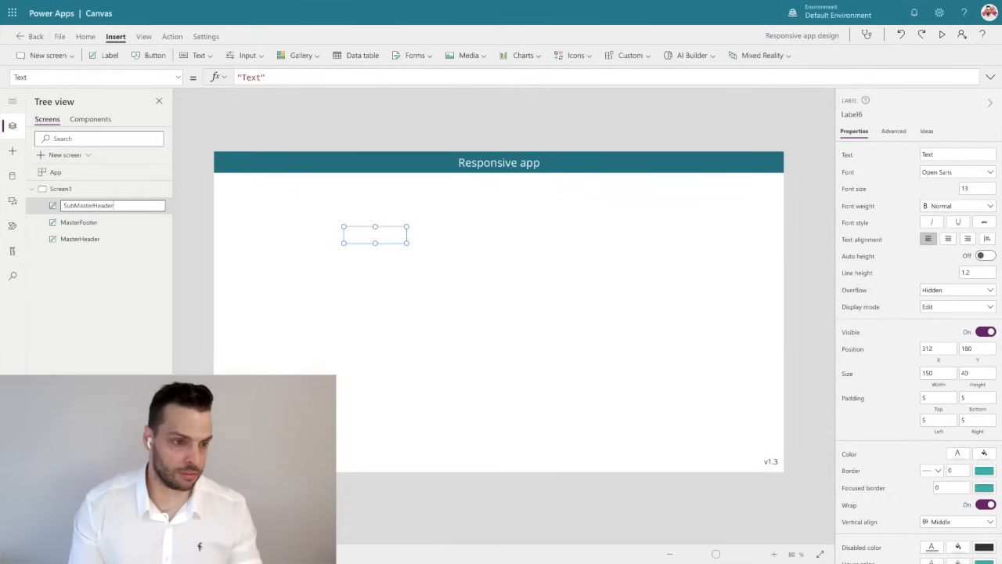
pyautogui.press('Return')
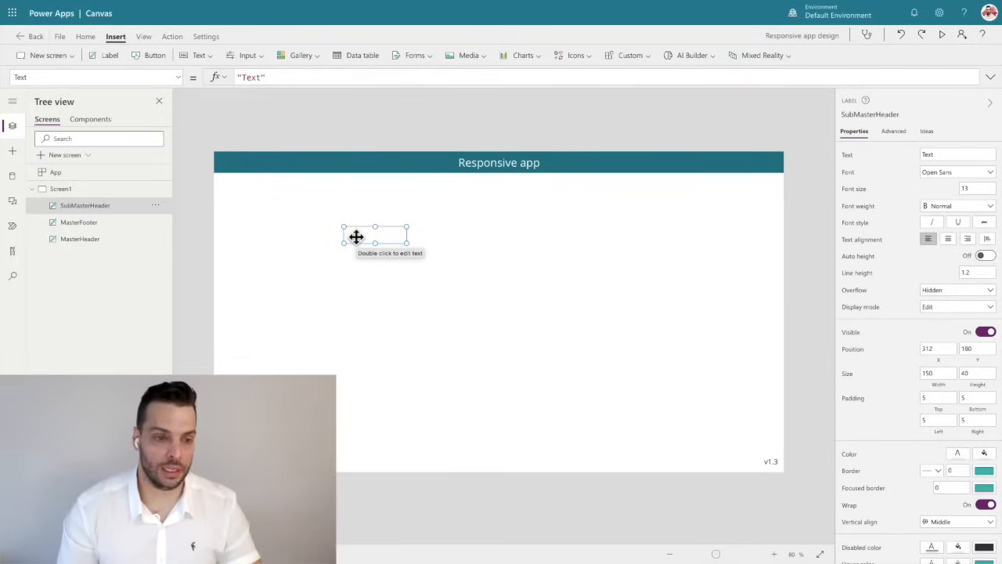
# Fill the SubMasterHeader label with the light teal theme color RGBA(218, 241, 241, 1).
pyautogui.click(247, 124)
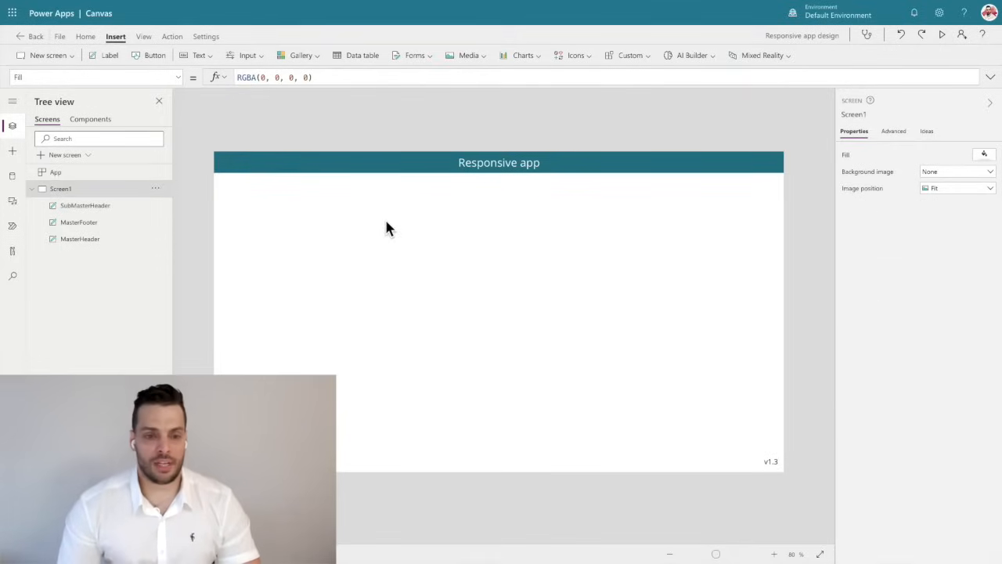
pyautogui.click(118, 206)
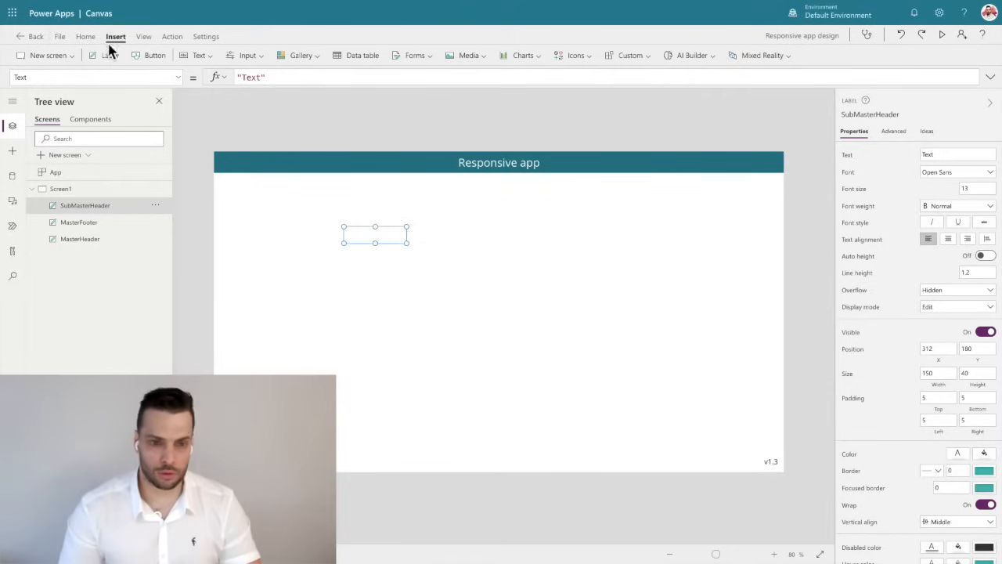
pyautogui.click(86, 37)
pyautogui.click(438, 55)
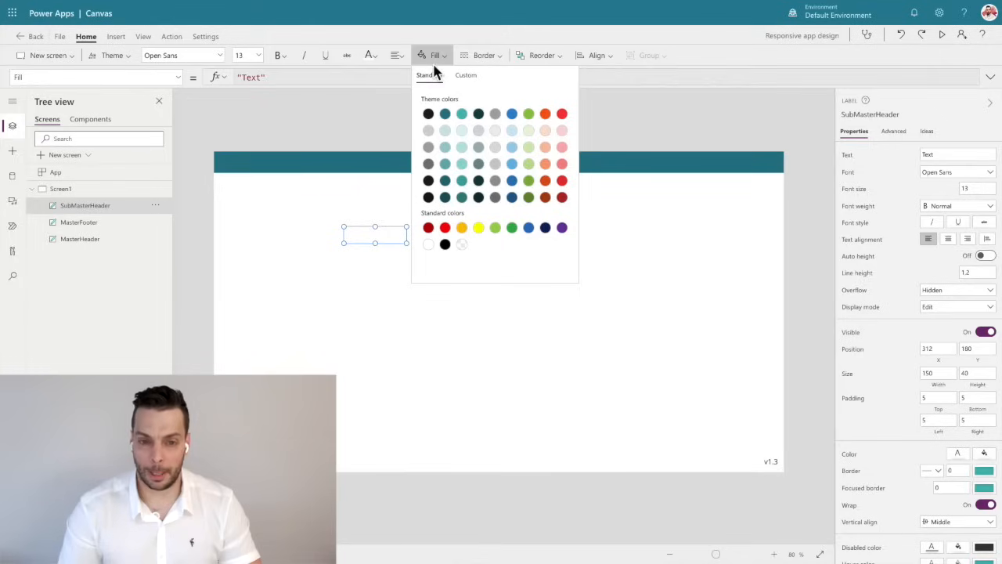
pyautogui.click(447, 133)
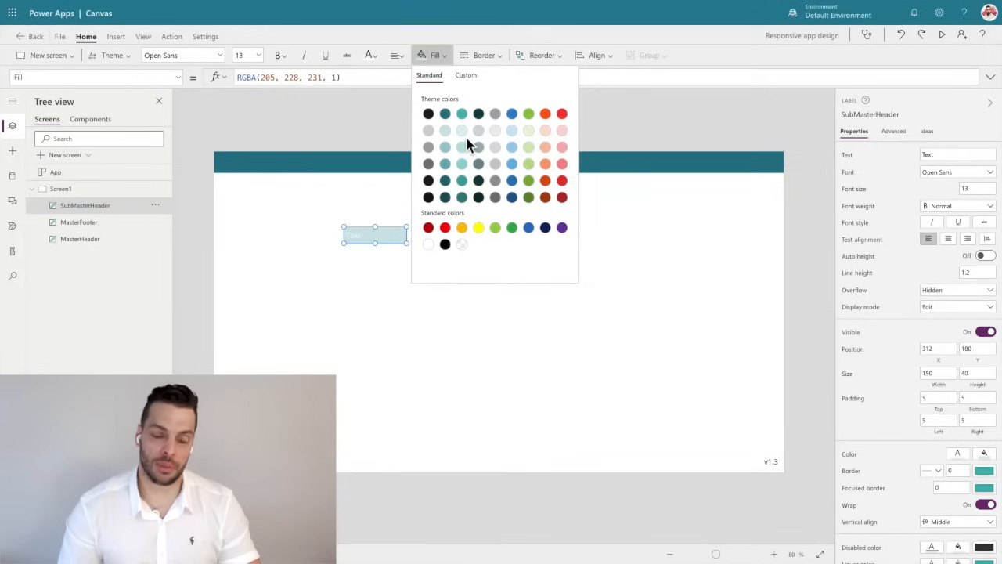
pyautogui.click(461, 132)
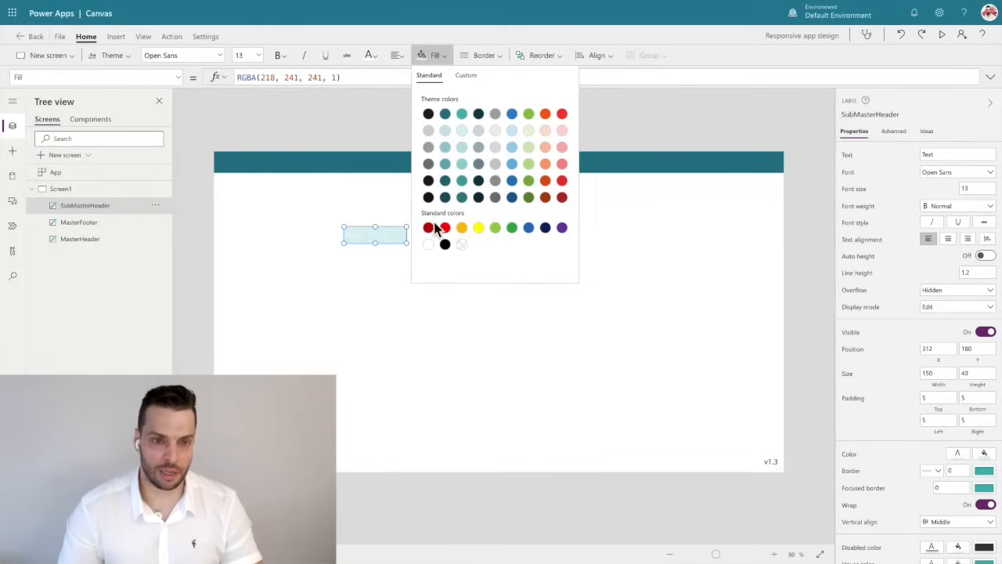
# Set the SubMasterHeader label's font color to the dark teal theme color RGBA(16, 65, 71, 1).
pyautogui.click(370, 55)
pyautogui.click(375, 112)
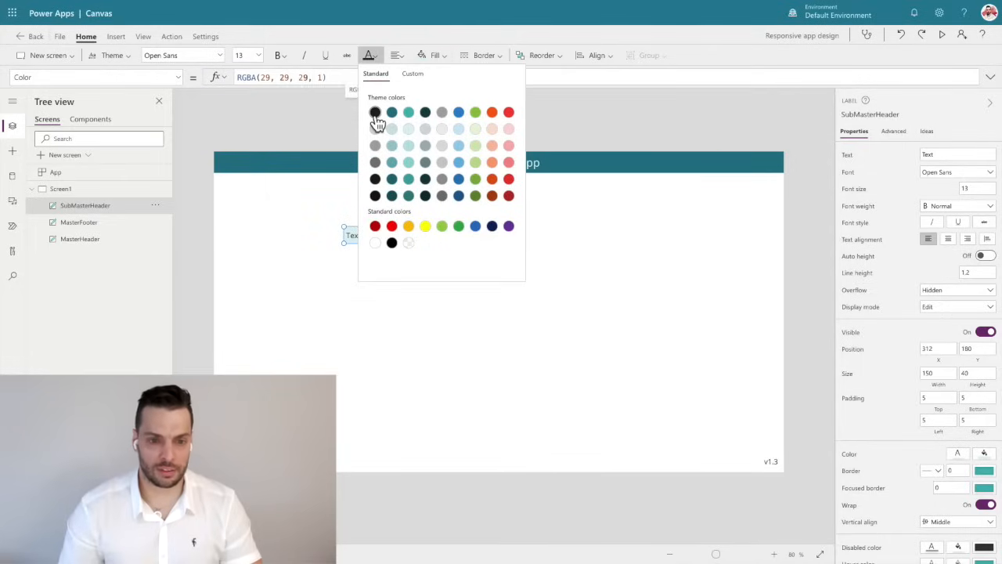
pyautogui.click(425, 112)
pyautogui.click(284, 112)
# Change the SubMasterHeader label's text to "Home".
pyautogui.click(380, 236)
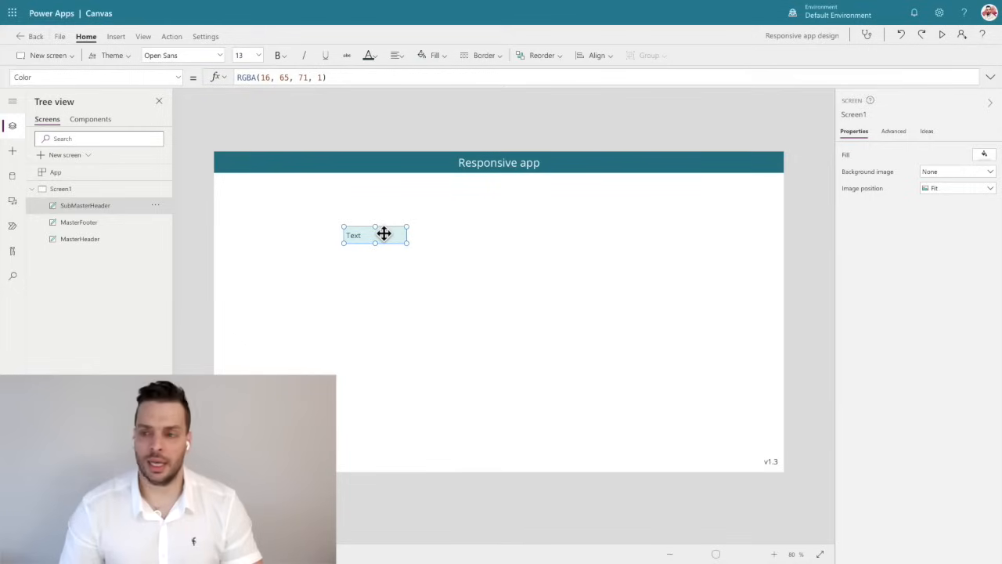
pyautogui.click(927, 154)
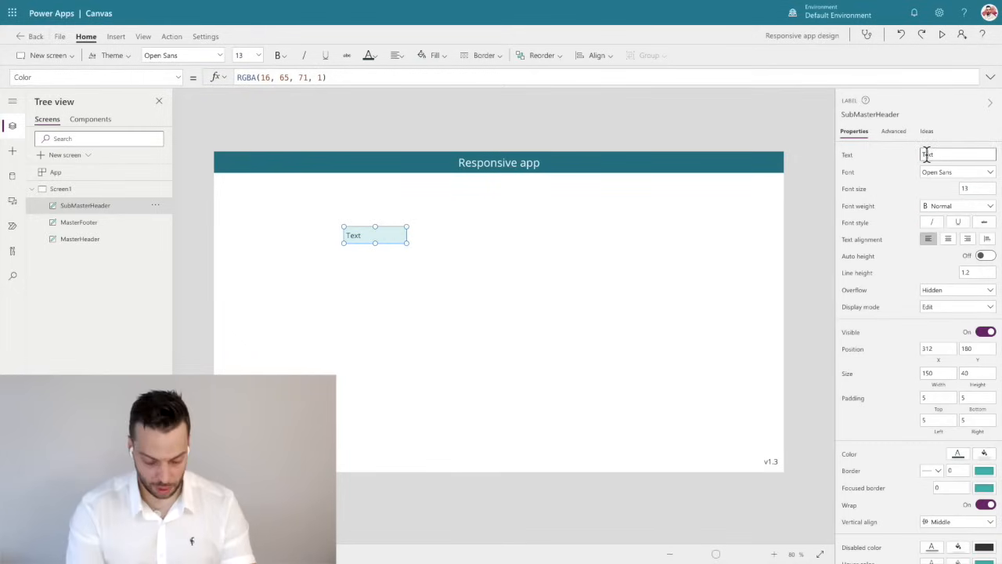
pyautogui.write('Home')
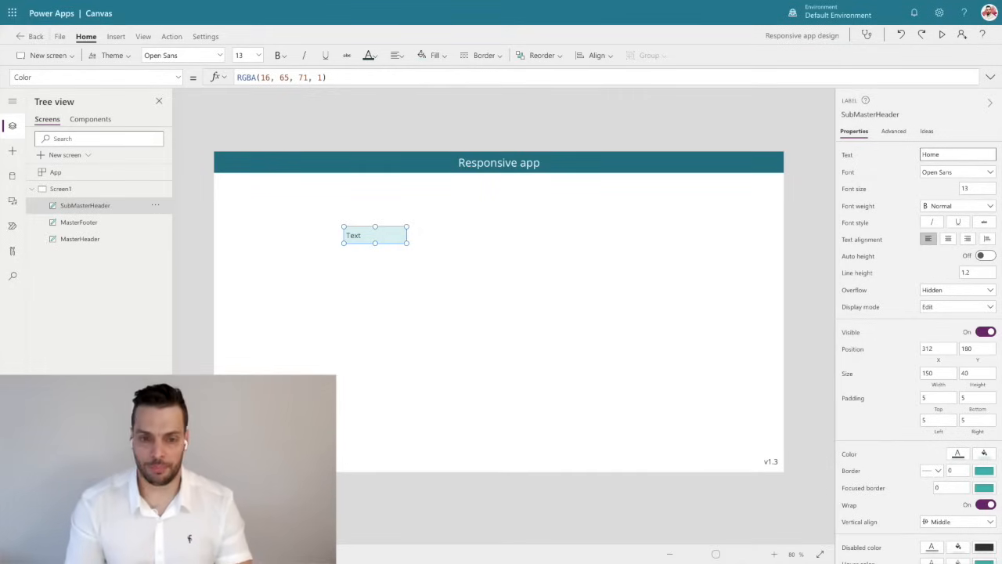
pyautogui.click(453, 129)
# Move the SubMasterHeader label freely below the header to about X 308, Y 124.
pyautogui.click(371, 237)
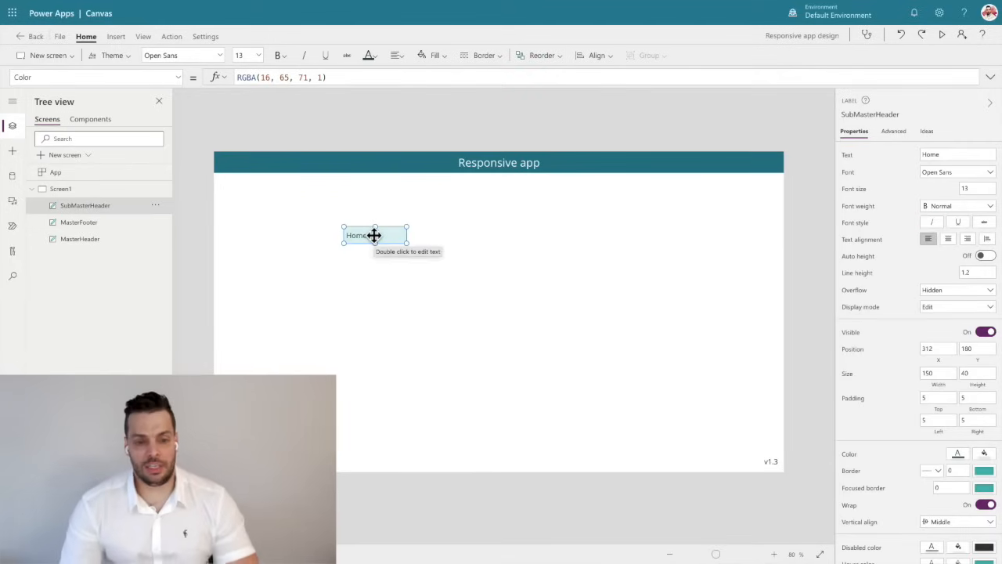
pyautogui.moveTo(368, 235)
pyautogui.mouseDown()
pyautogui.moveTo(373, 257)
pyautogui.moveTo(383, 233)
pyautogui.mouseUp()
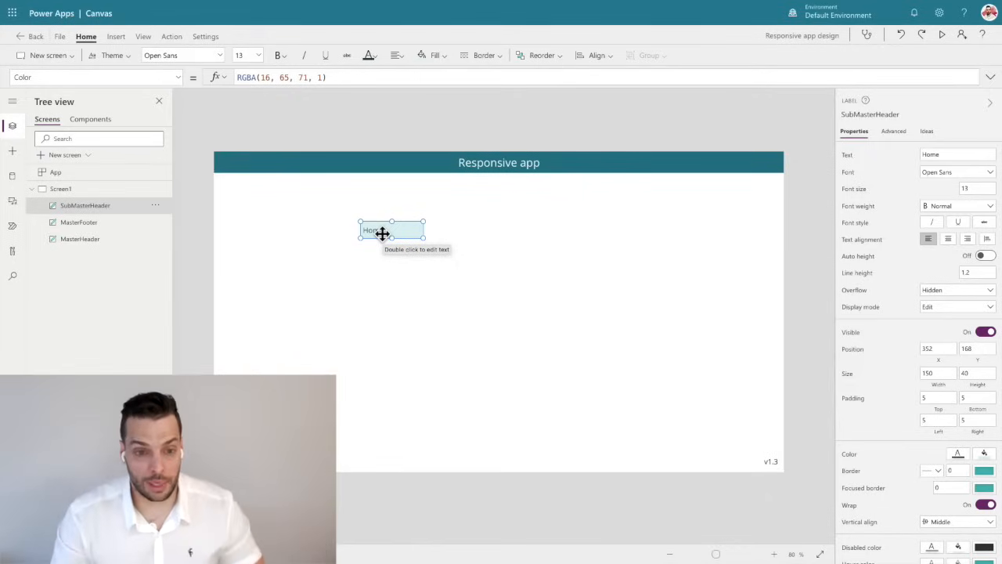
pyautogui.moveTo(382, 233); pyautogui.dragTo(362, 214)
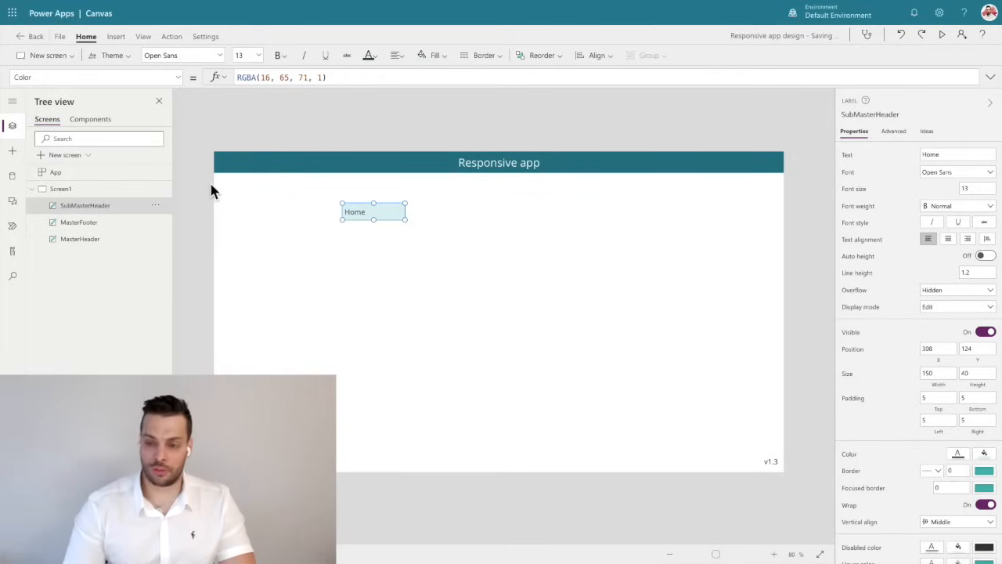
# Set the SubMasterHeader label's X to 0 and its Y formula to MasterHeader.Height+2.
pyautogui.click(945, 362)
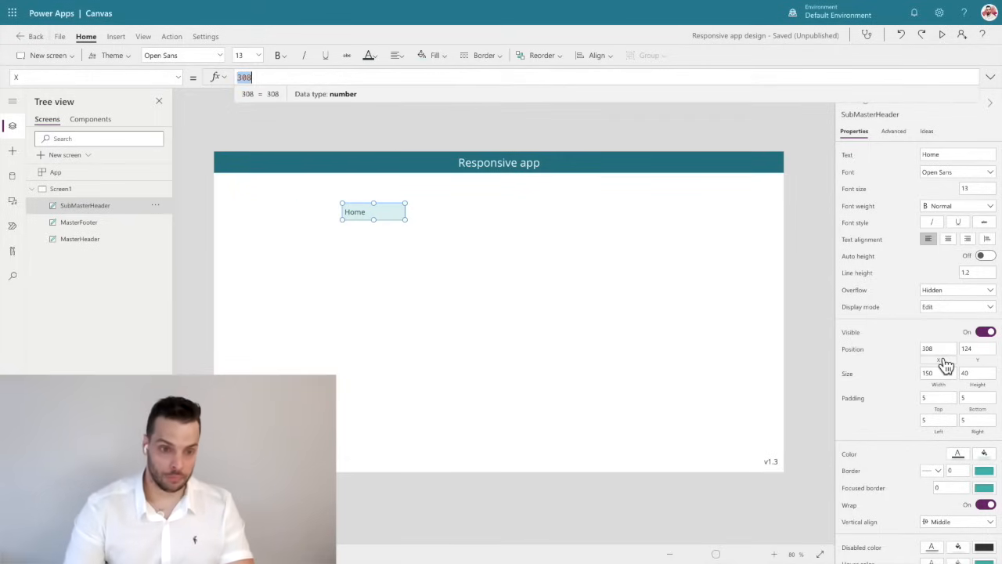
pyautogui.press('BackSpace')
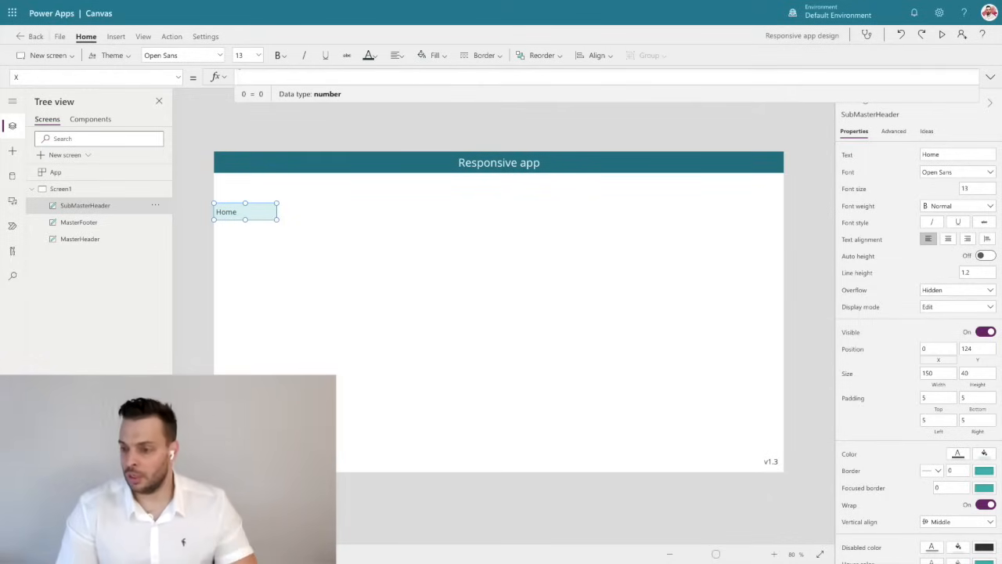
pyautogui.click(982, 360)
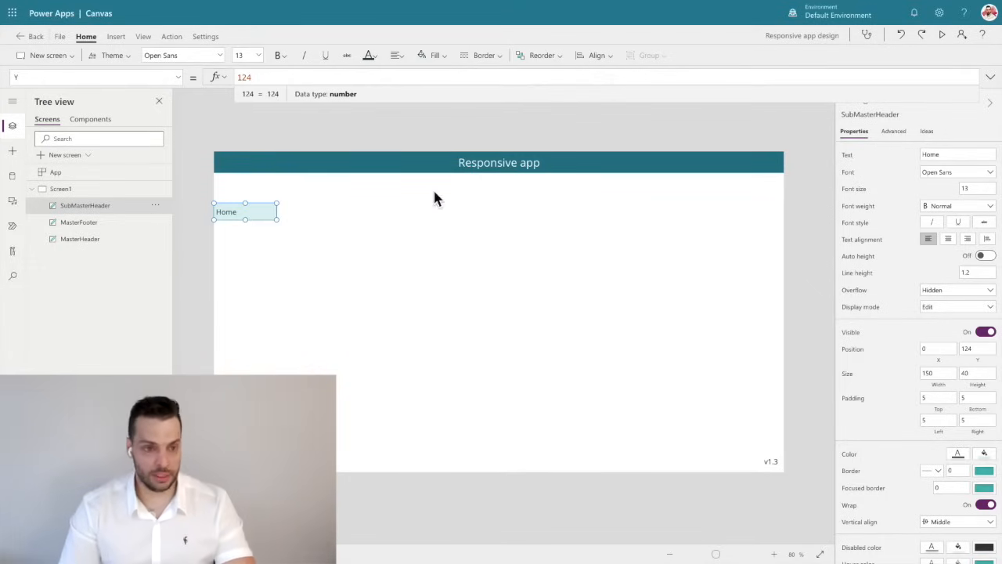
pyautogui.hotkey('ctrl', 'a')
pyautogui.write('Masterh')
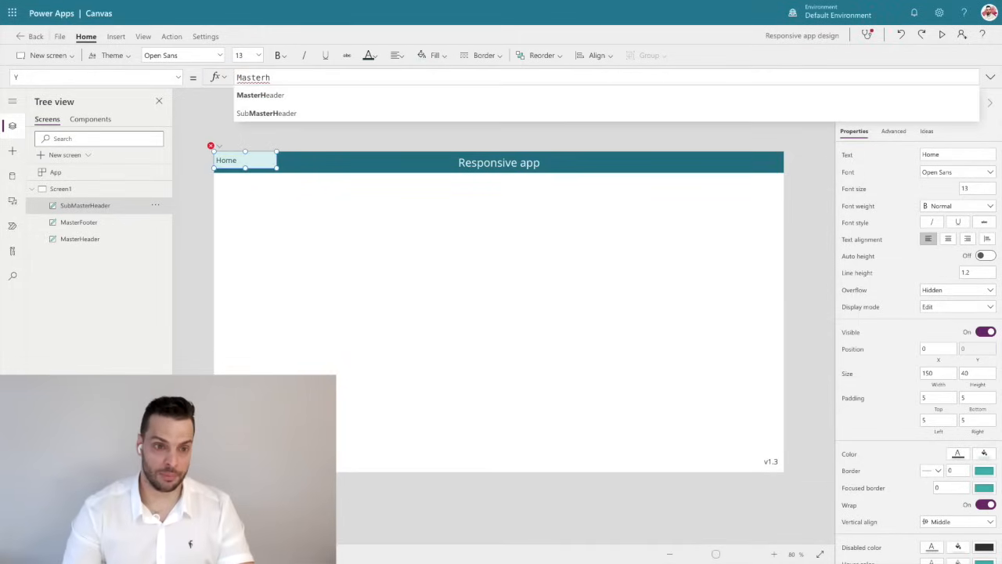
pyautogui.press('Tab')
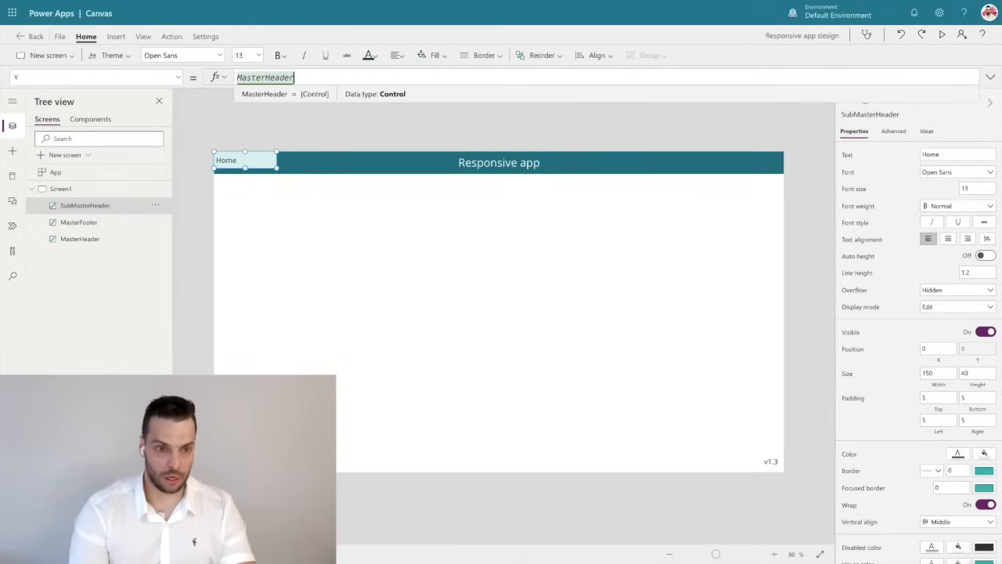
pyautogui.write('.H')
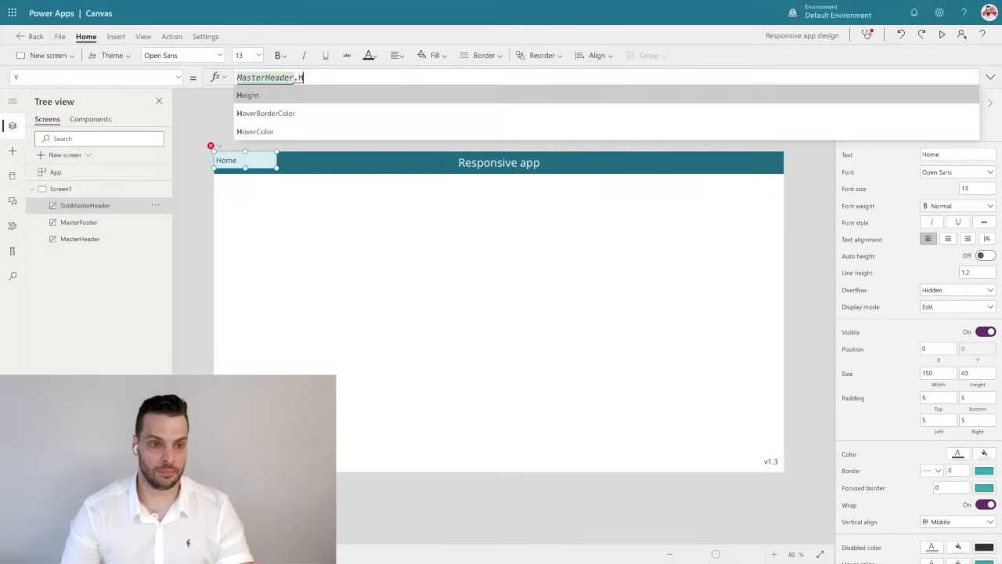
pyautogui.press('Tab')
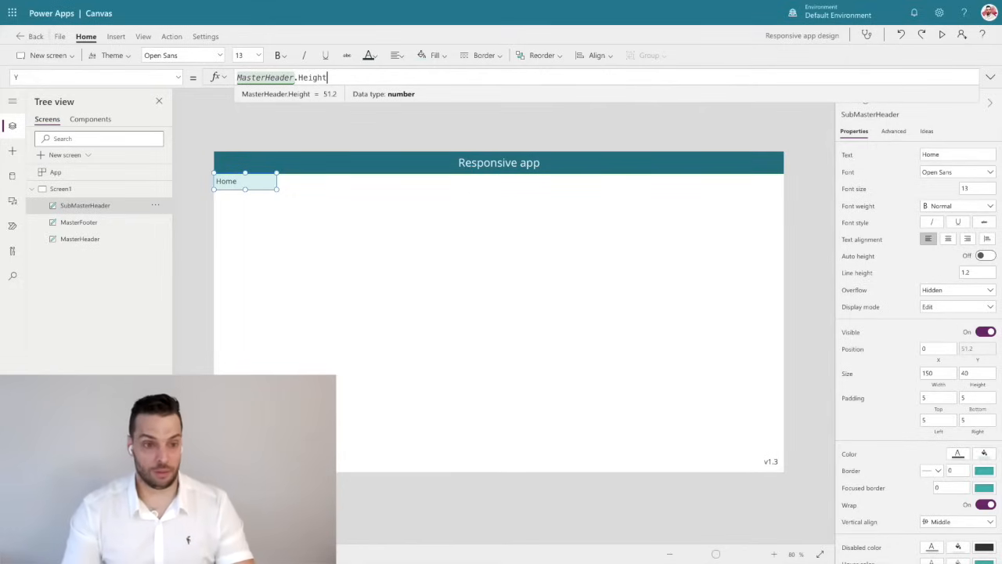
pyautogui.write('+2')
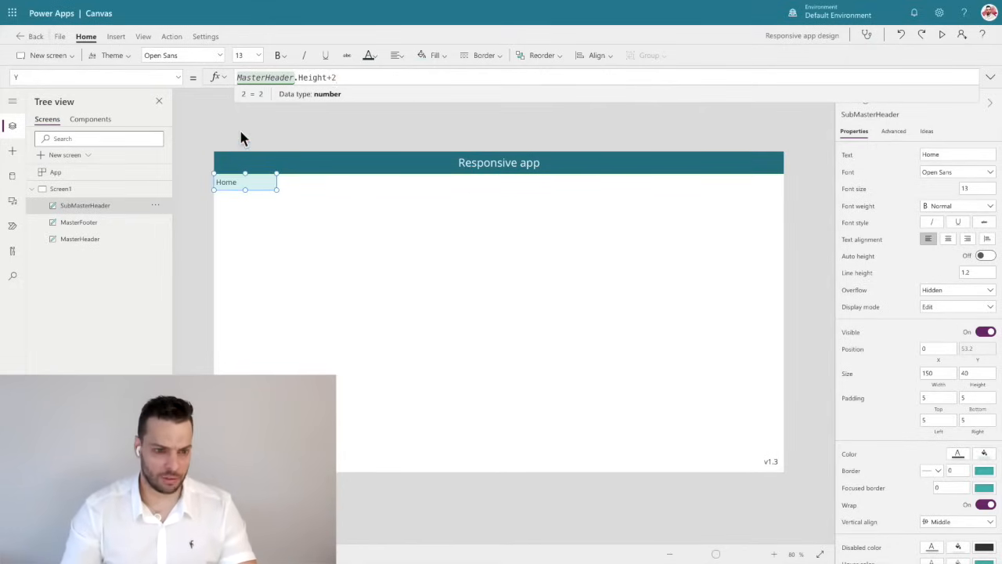
pyautogui.click(251, 199)
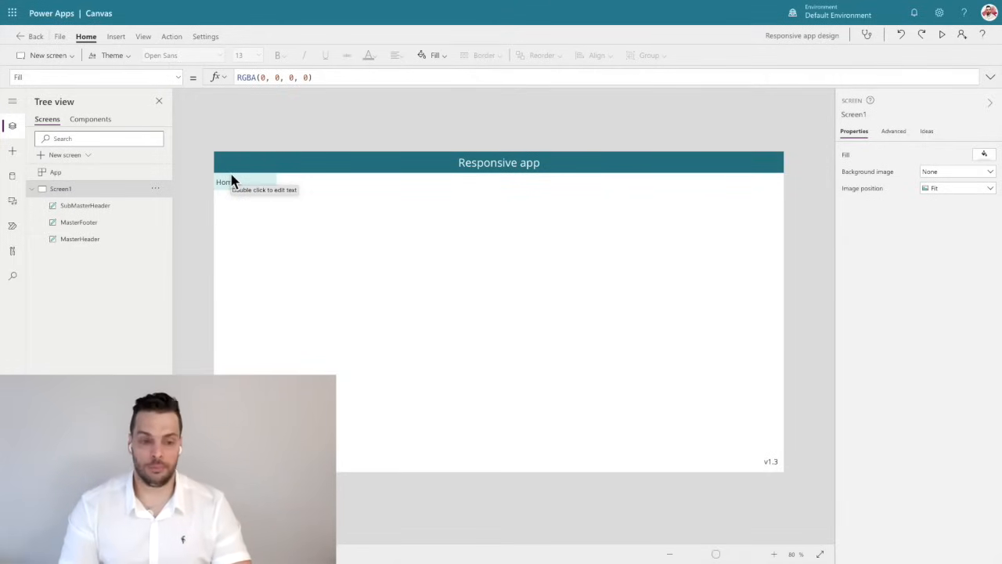
# Set the SubMasterHeader label's Width formula to MasterHeader.Width.
pyautogui.click(243, 185)
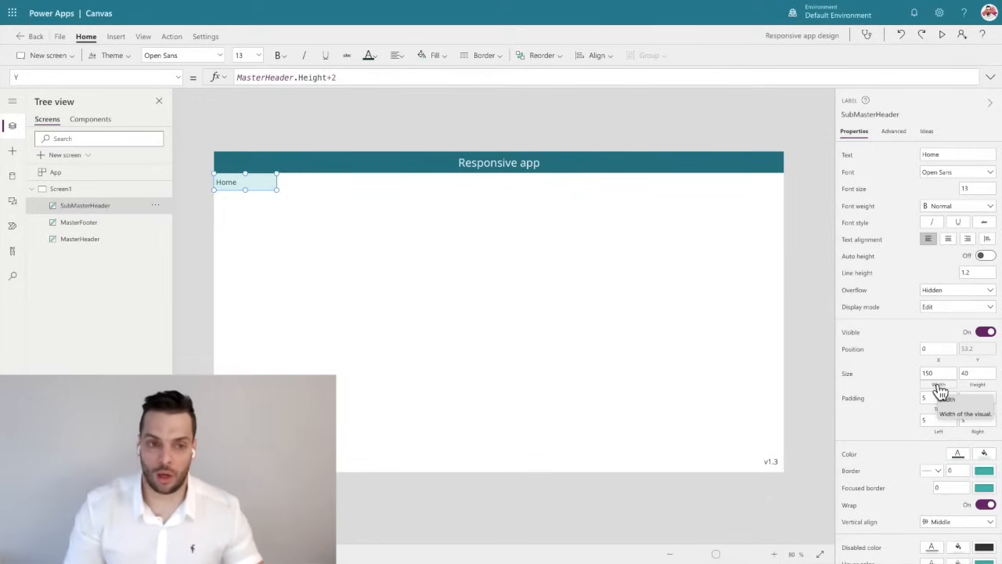
pyautogui.click(939, 385)
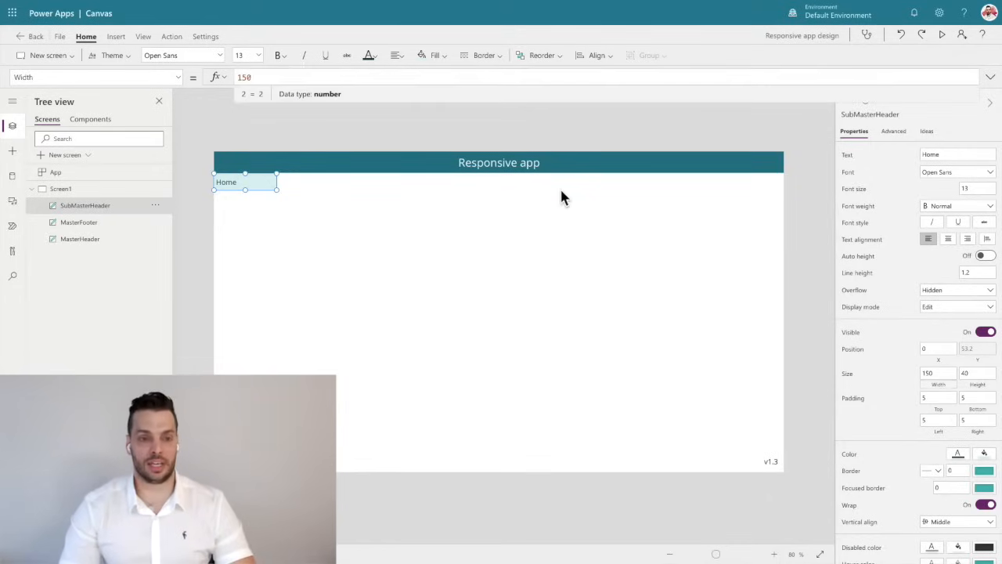
pyautogui.moveTo(259, 75); pyautogui.dragTo(202, 79)
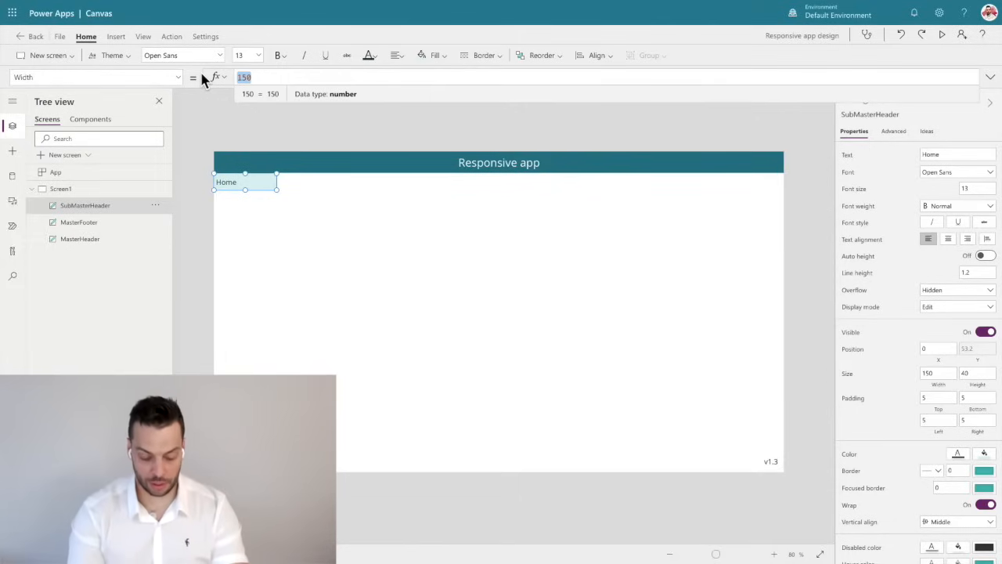
pyautogui.write('MasterHeader.')
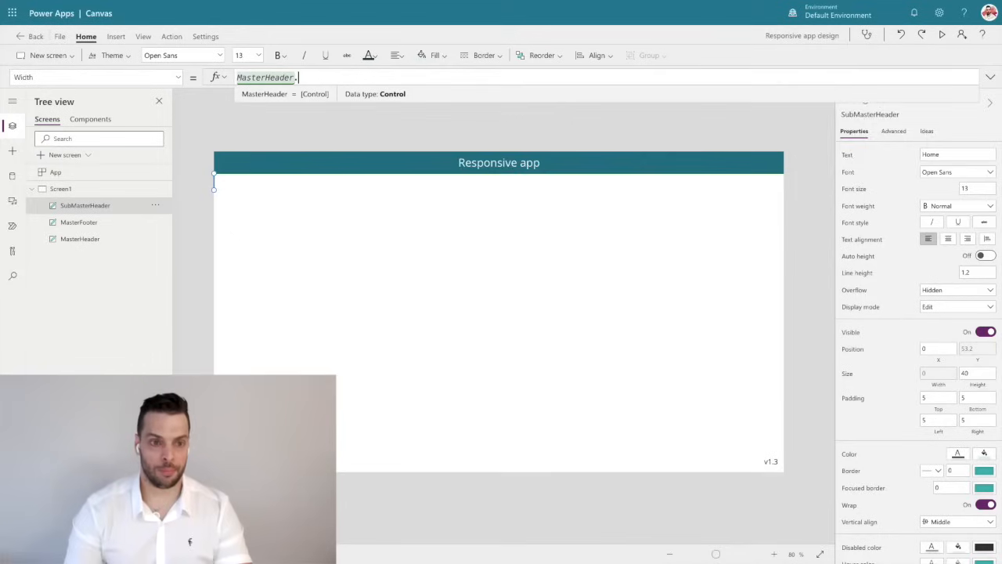
pyautogui.write('Width')
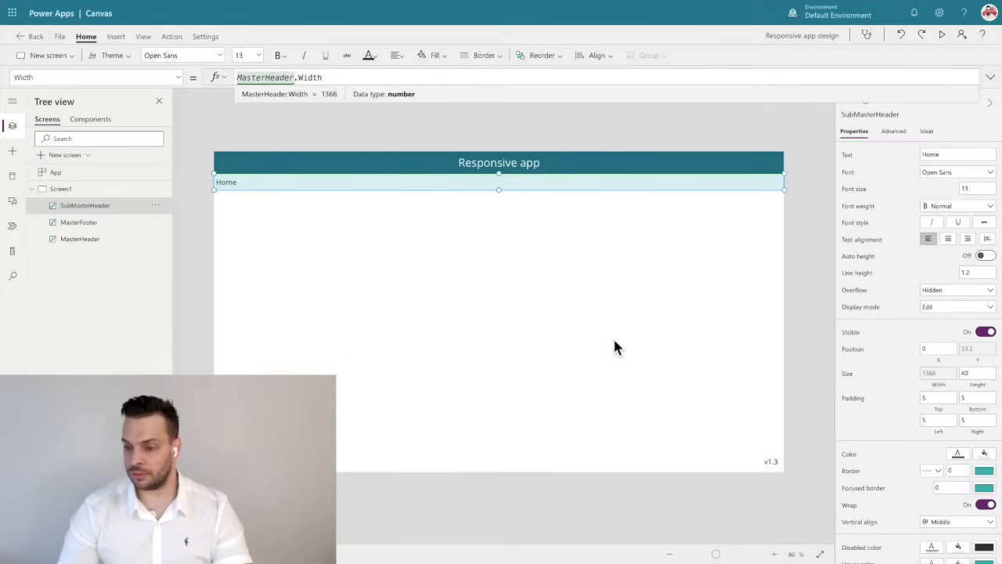
# Set the SubMasterHeader label's Height formula to MasterHeader.Height/4*3.
pyautogui.click(977, 375)
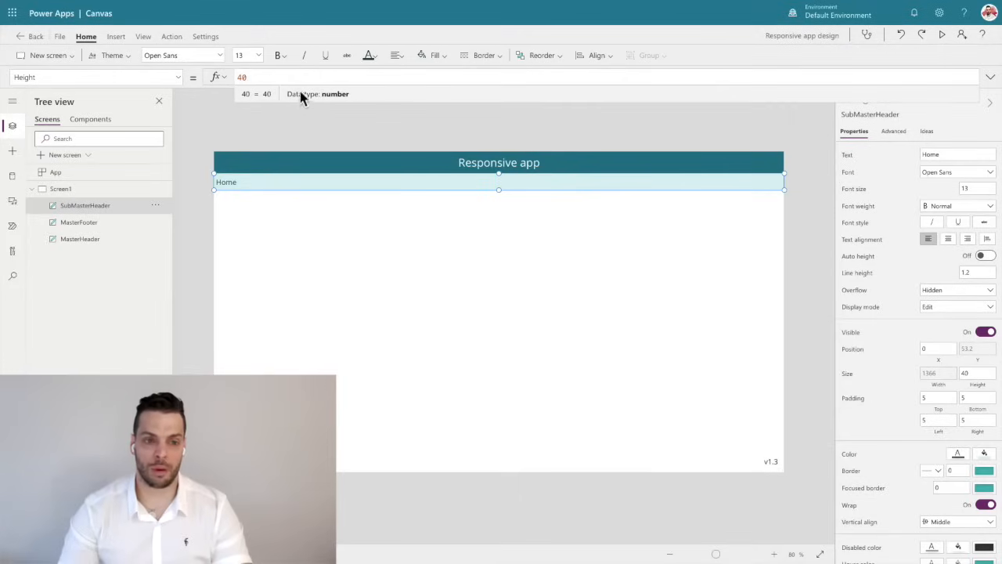
pyautogui.moveTo(261, 80); pyautogui.dragTo(223, 82)
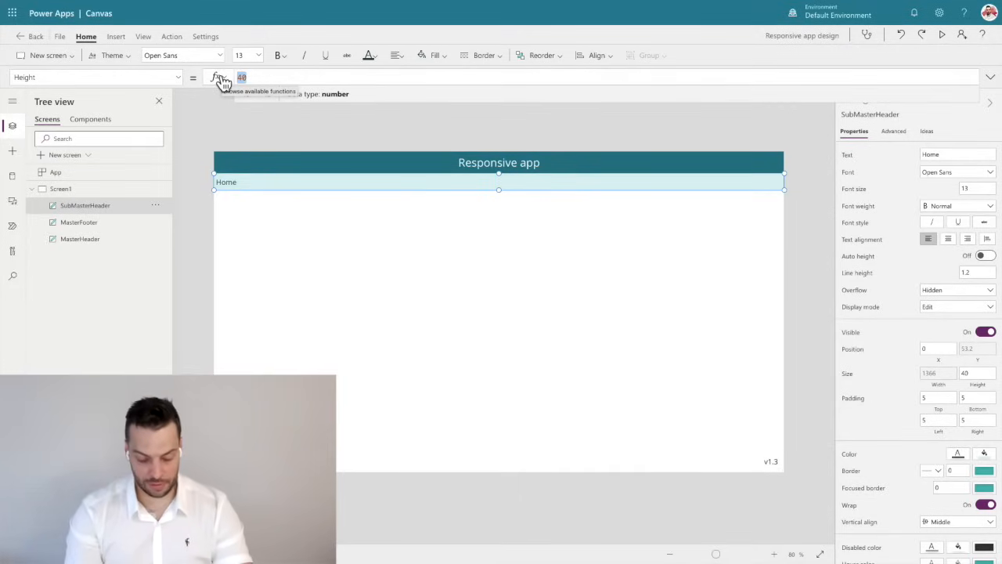
pyautogui.write('Master')
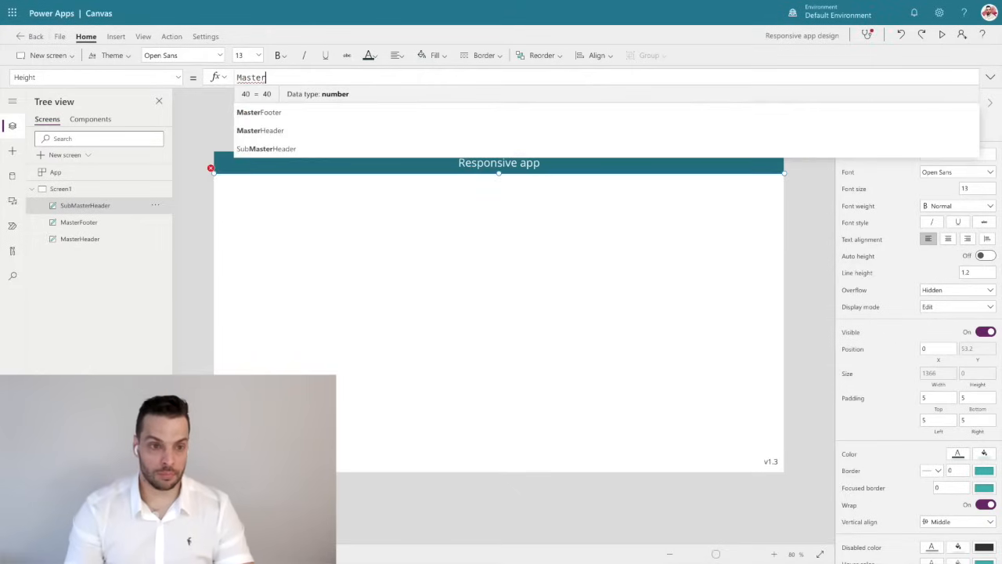
pyautogui.write('H')
pyautogui.press('Tab')
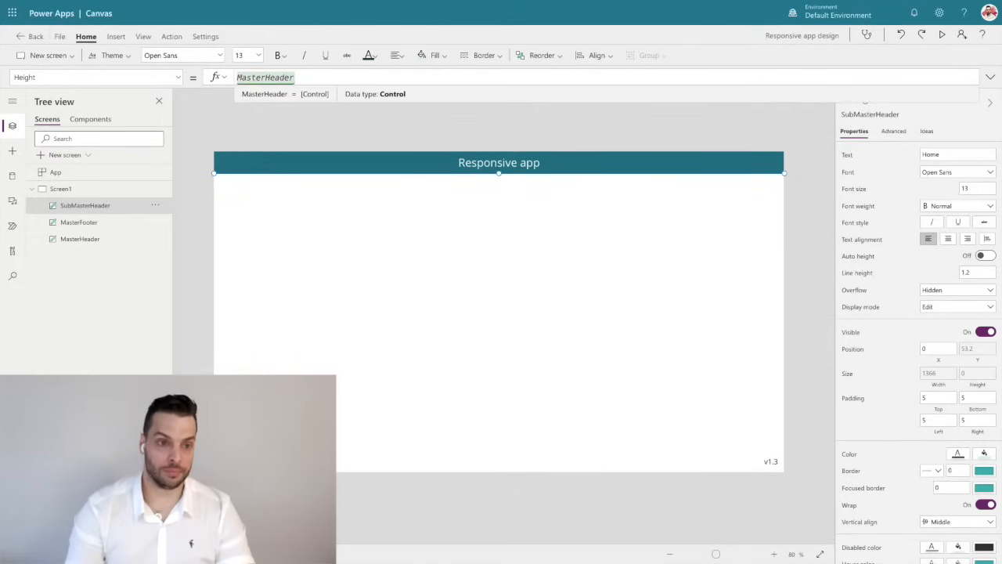
pyautogui.write('.He')
pyautogui.press('Tab')
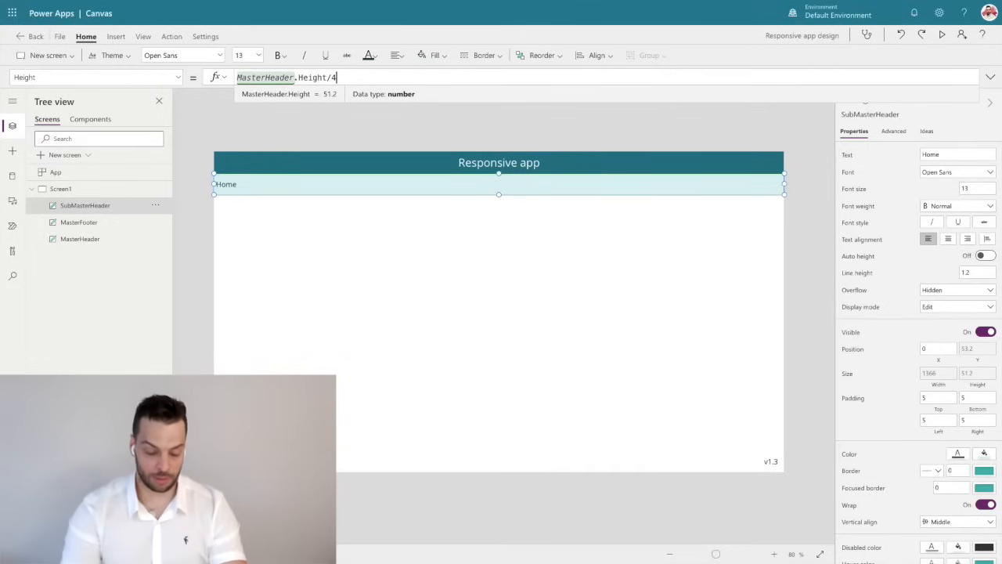
pyautogui.write('*3')
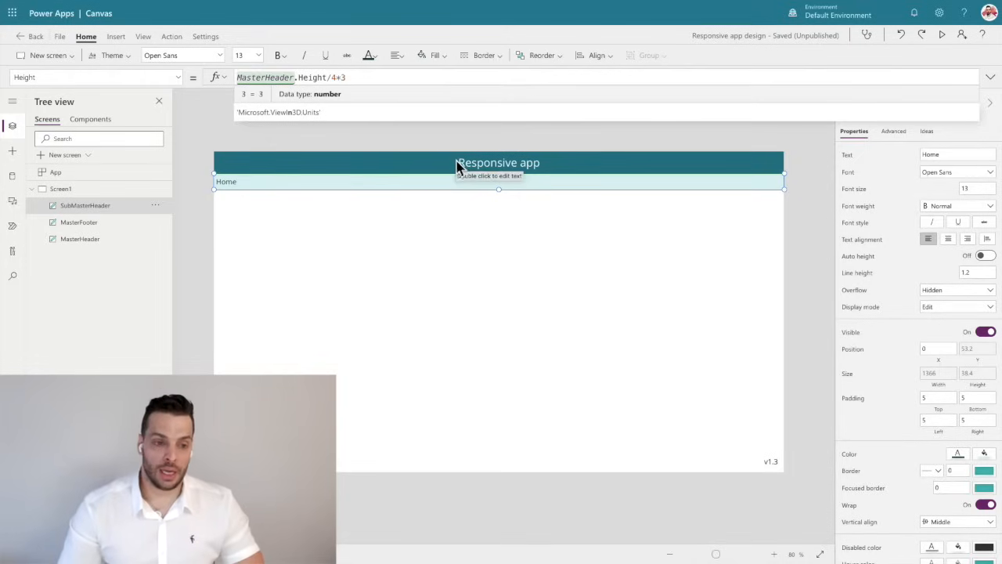
pyautogui.click(181, 214)
# Right-align the text of the SubMasterHeader label.
pyautogui.click(274, 178)
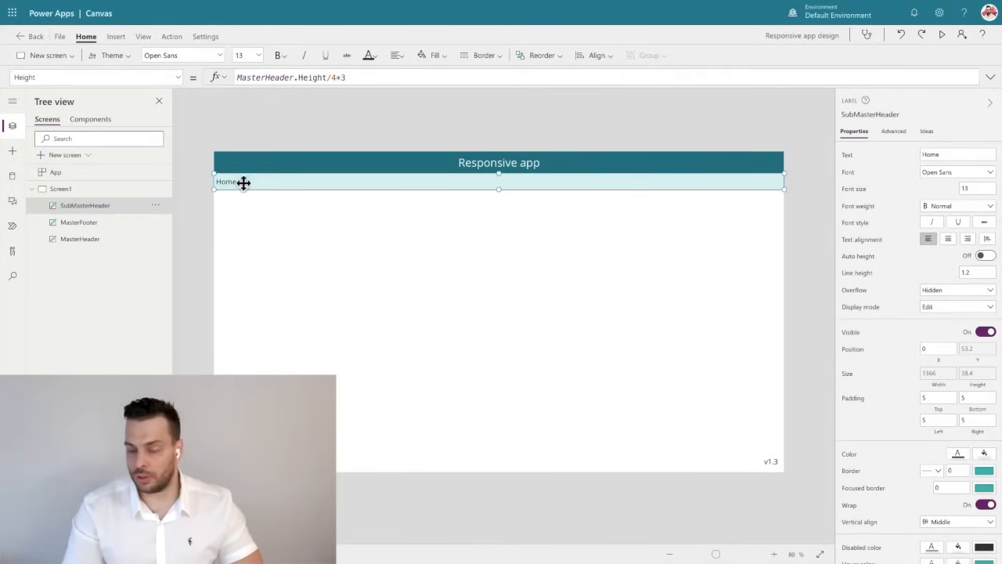
pyautogui.click(947, 240)
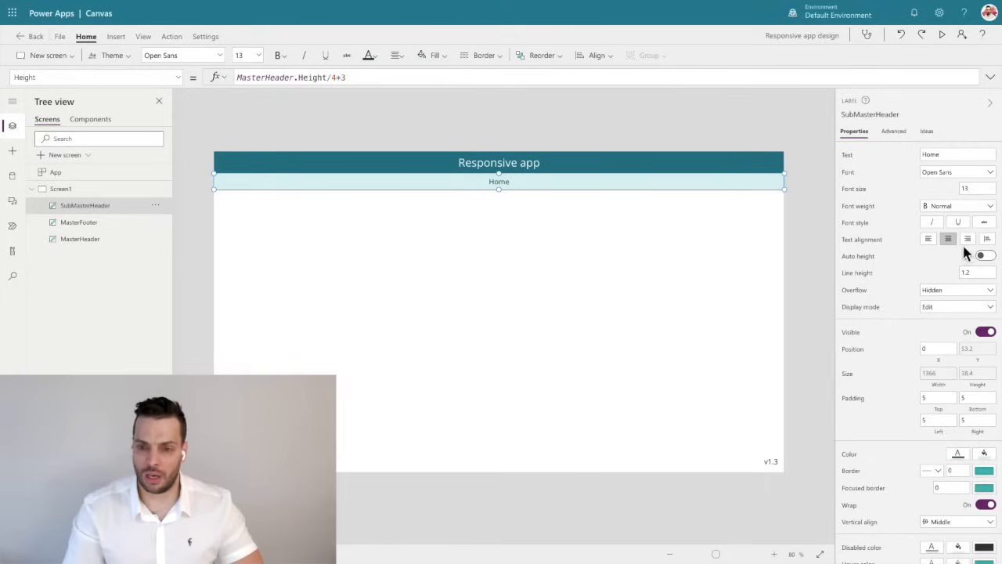
pyautogui.click(968, 241)
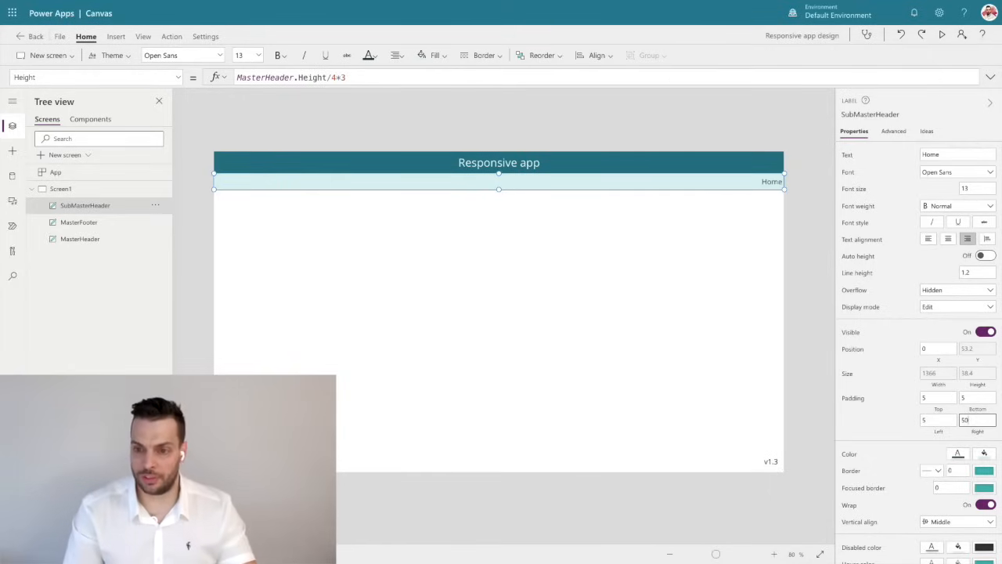
# Right-align the text of the MasterHeader label and set its right padding to 50.
pyautogui.click(497, 161)
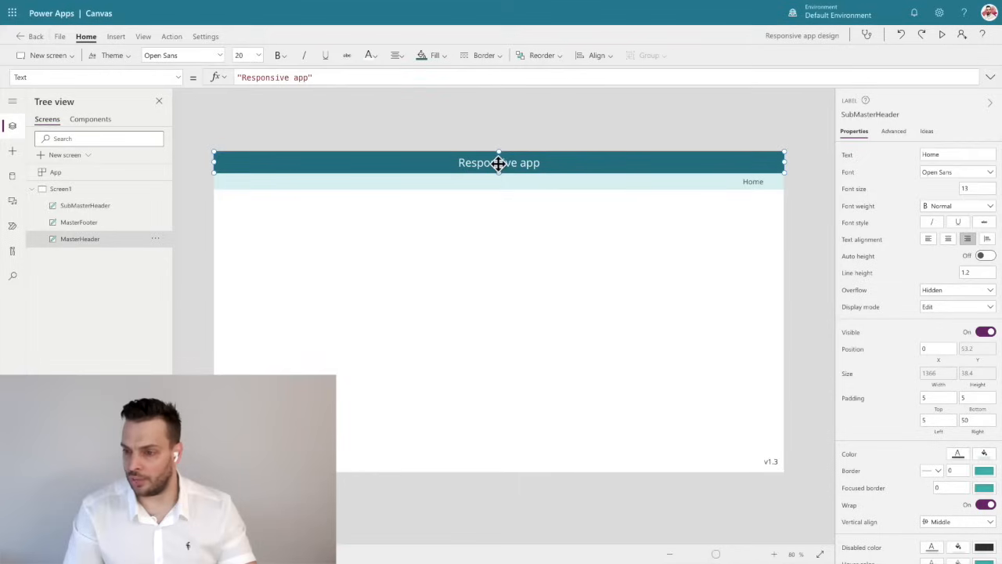
pyautogui.click(968, 239)
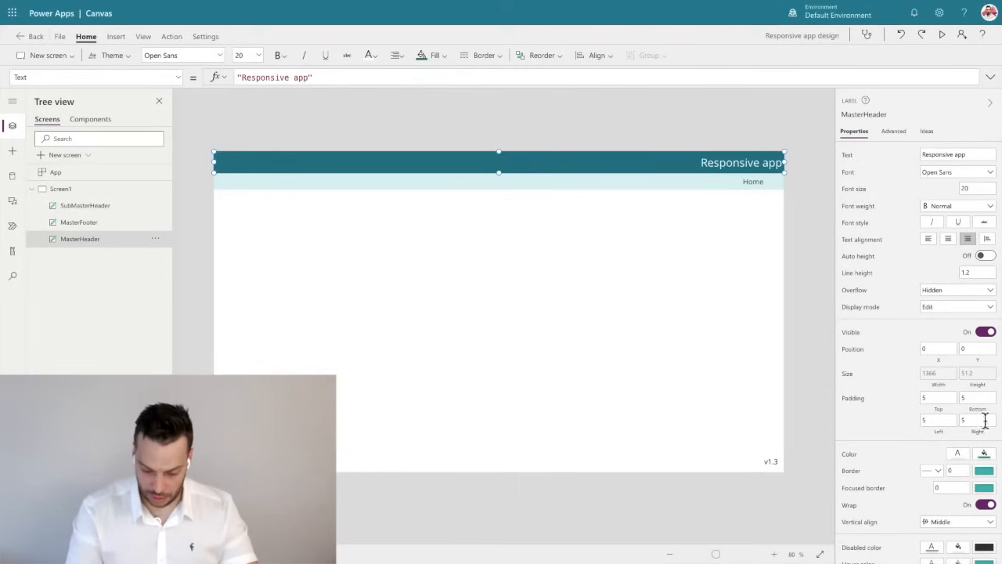
pyautogui.click(979, 420)
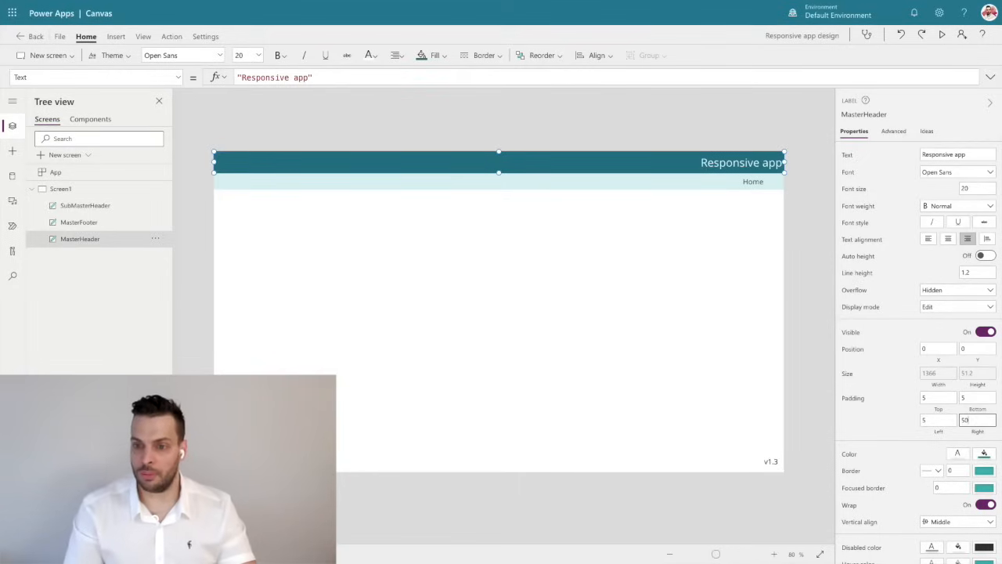
pyautogui.click(821, 228)
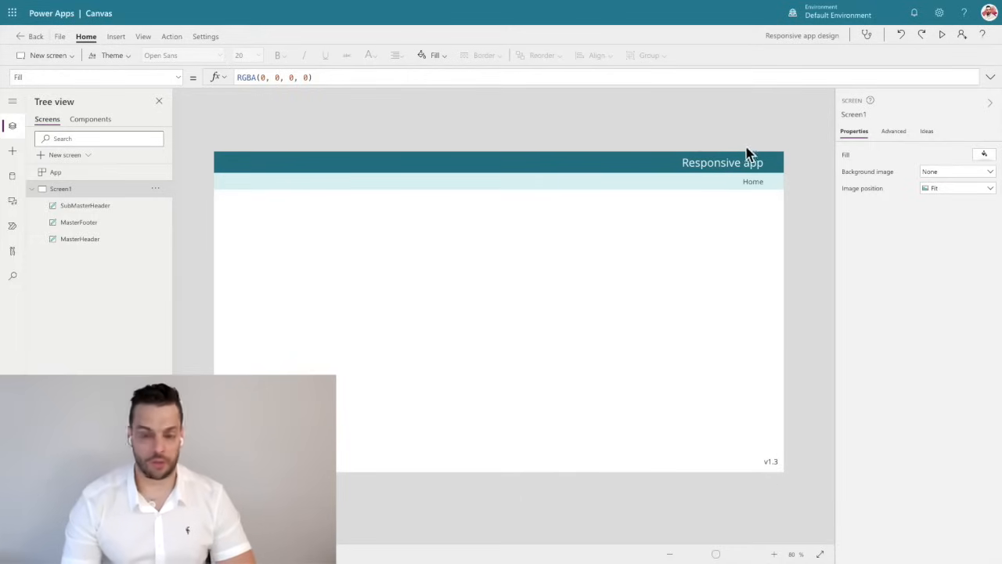
# Save the app and publish the new version.
pyautogui.click(62, 37)
pyautogui.click(116, 176)
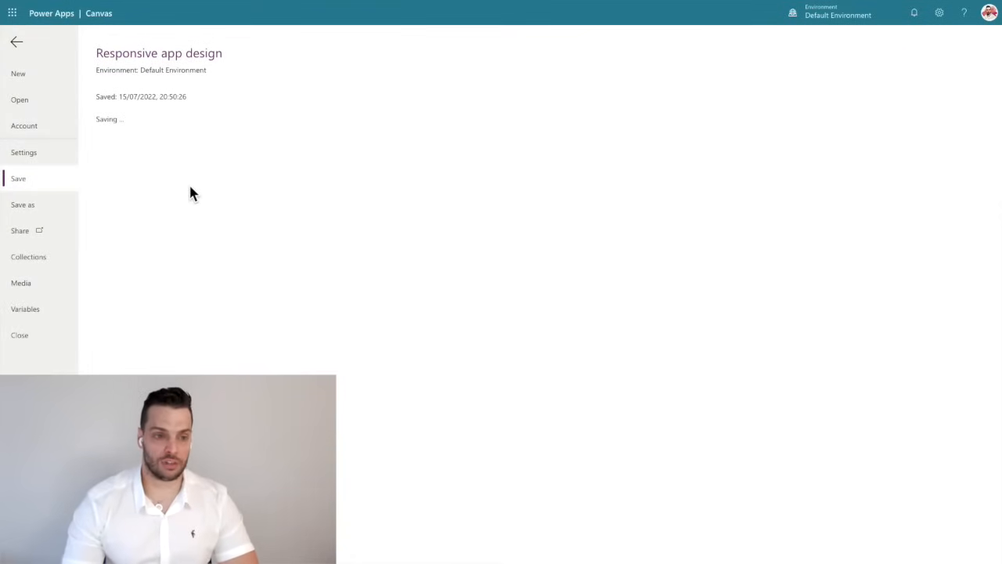
pyautogui.click(133, 146)
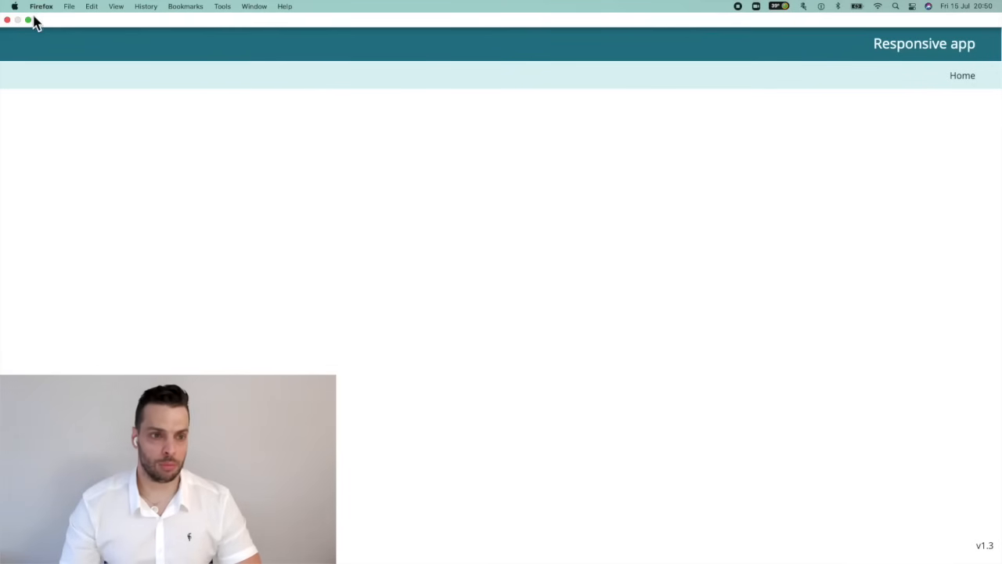
# Check the published app's header, sub-header and footer at wide, short and narrow window sizes, restore full screen and return to the editor.
pyautogui.click(29, 21)
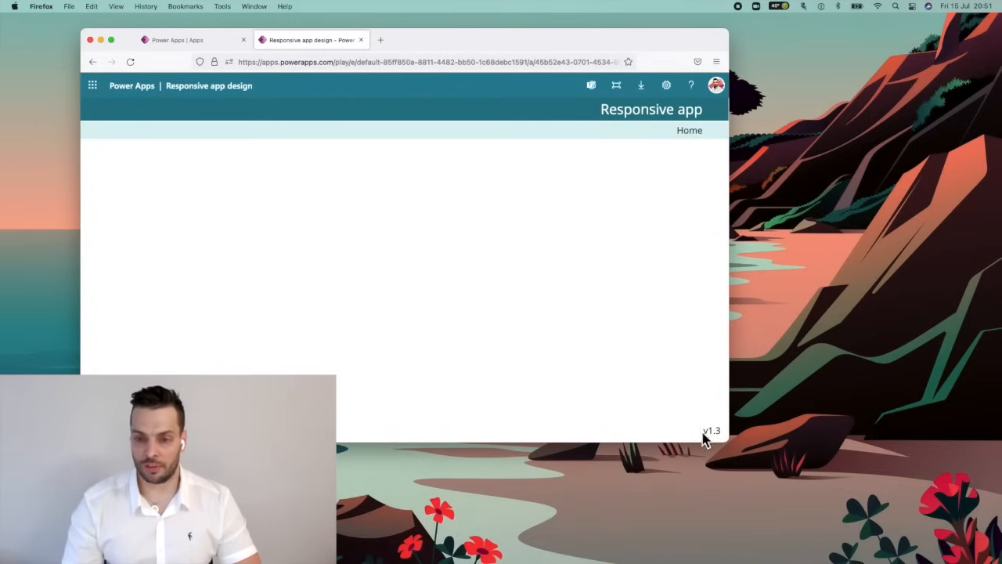
pyautogui.moveTo(727, 438); pyautogui.dragTo(786, 274)
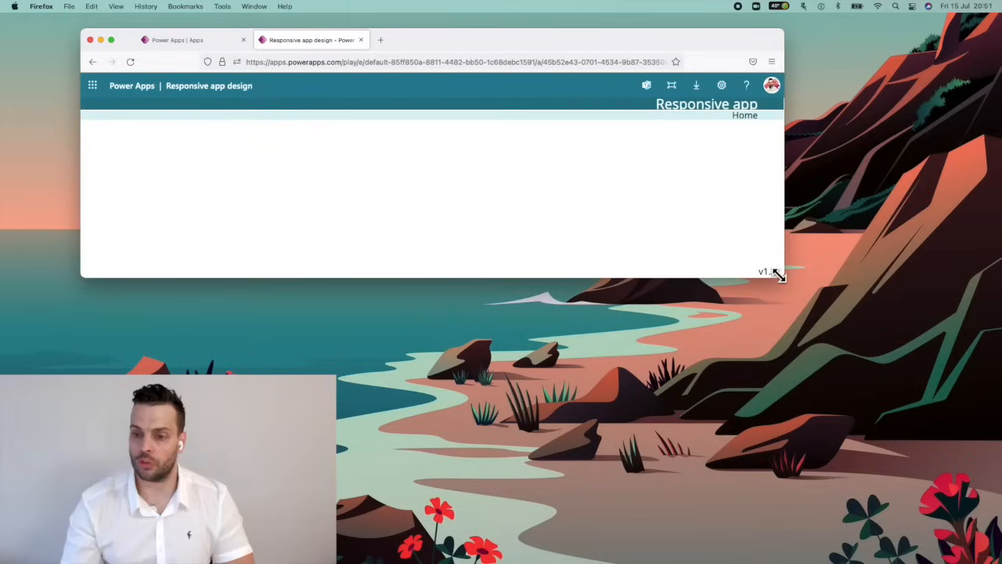
pyautogui.moveTo(778, 274); pyautogui.dragTo(343, 553)
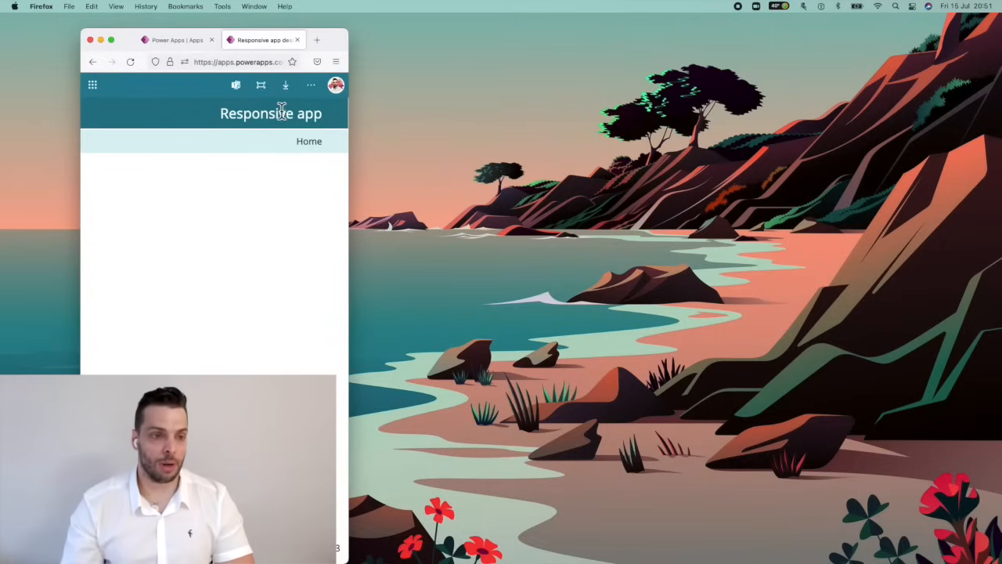
pyautogui.click(112, 40)
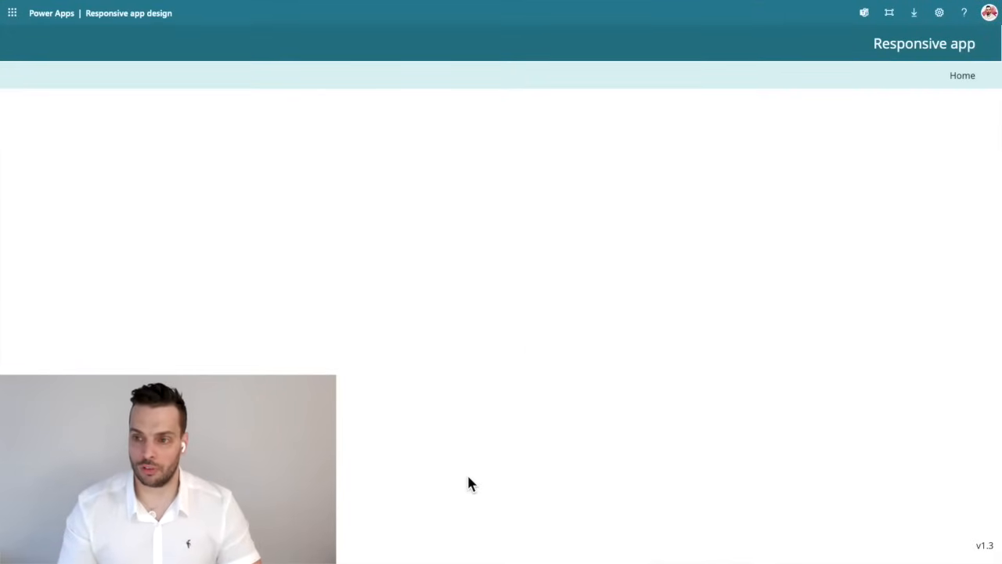
pyautogui.hotkey('ctrl', 'Right')
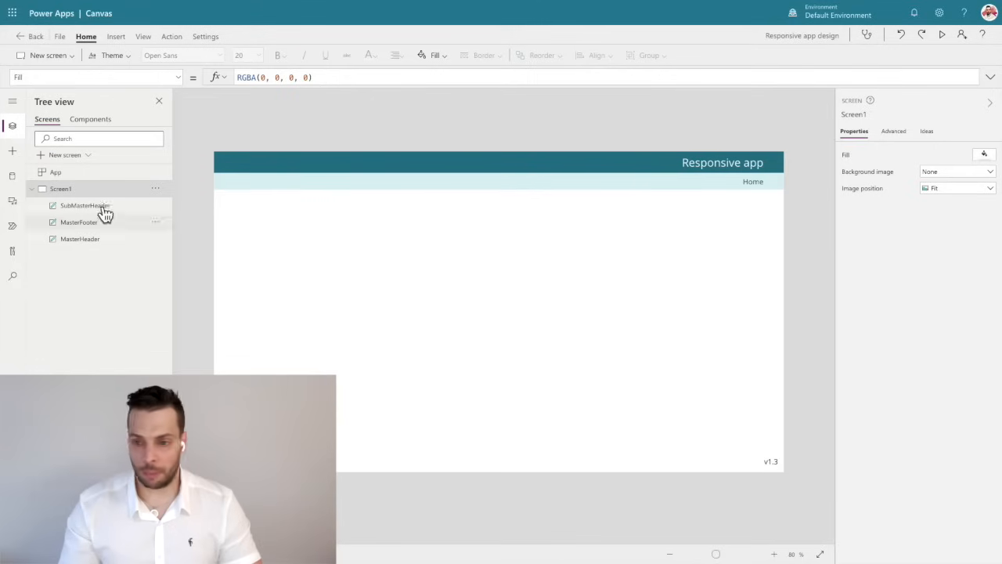
pyautogui.click(745, 186)
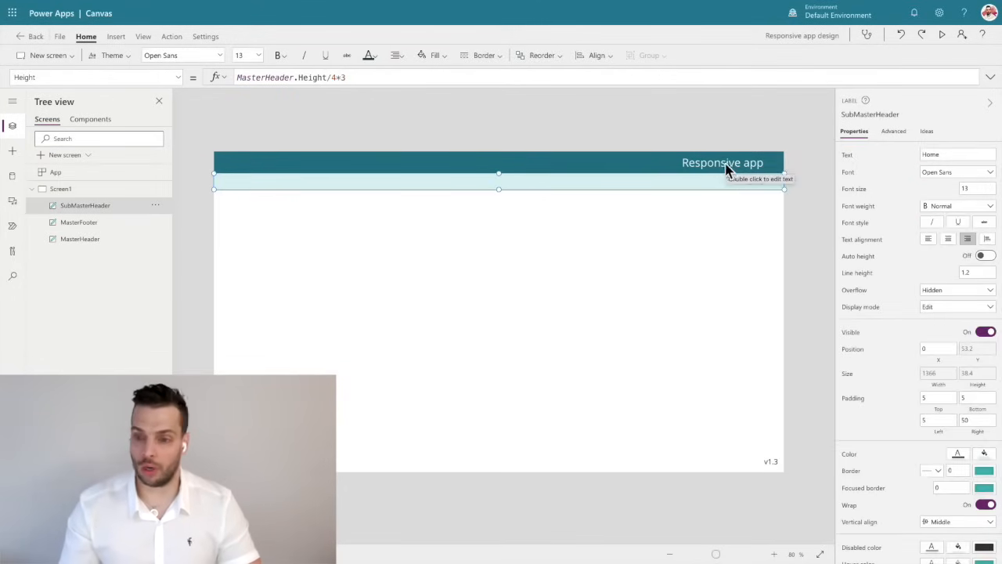
pyautogui.click(726, 166)
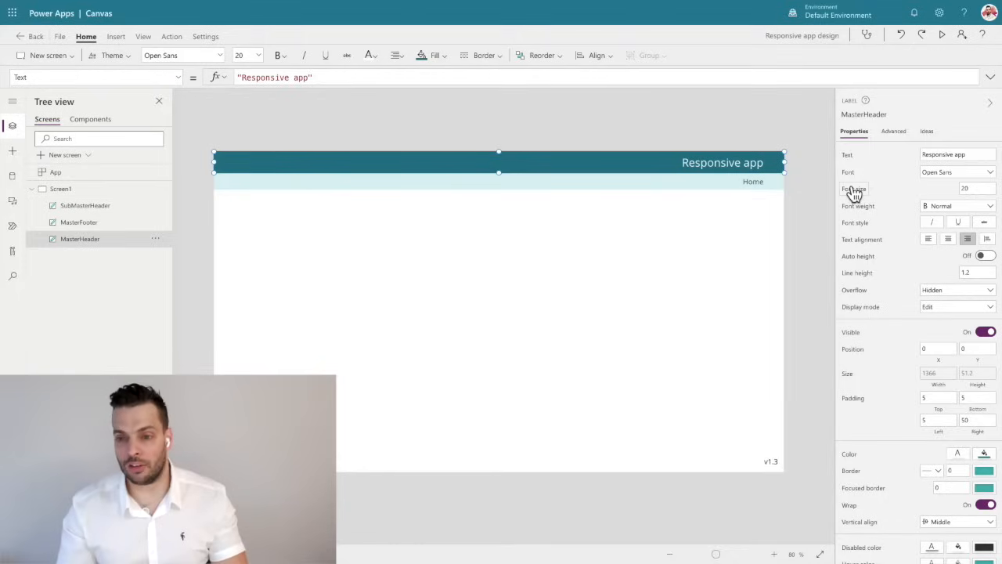
pyautogui.click(752, 116)
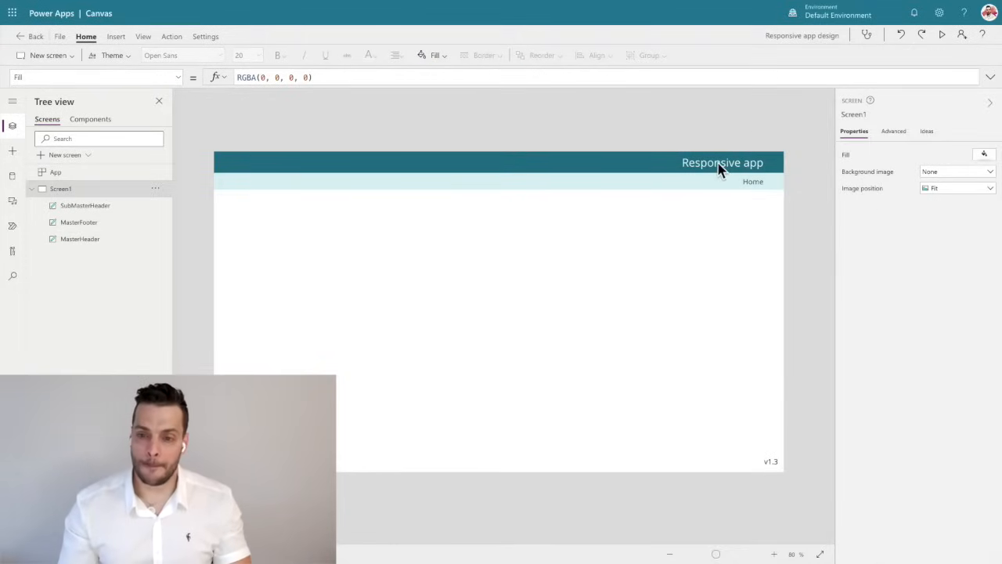
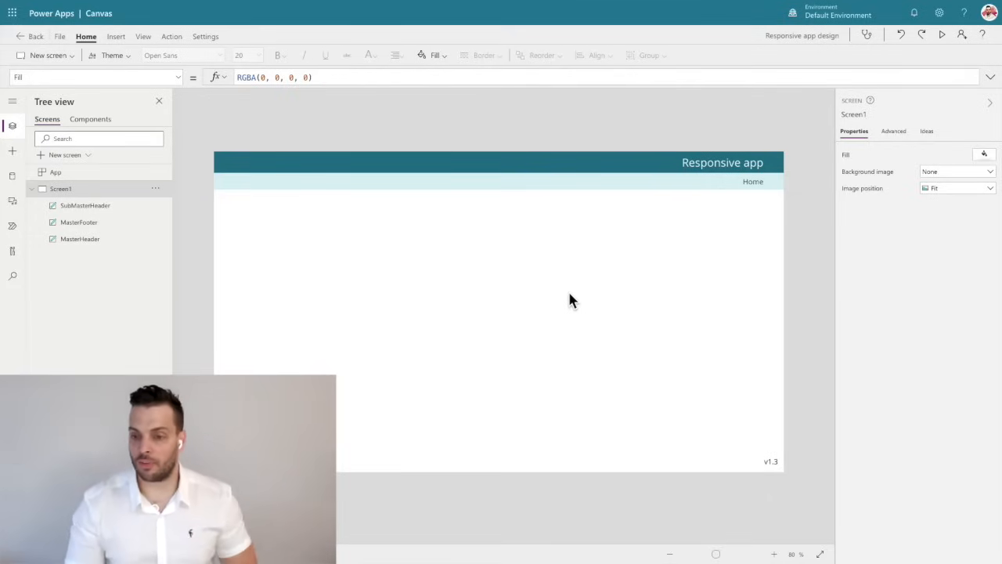
# Set the MasterHeader label's font size with the formula Self.Height/3.
pyautogui.click(732, 160)
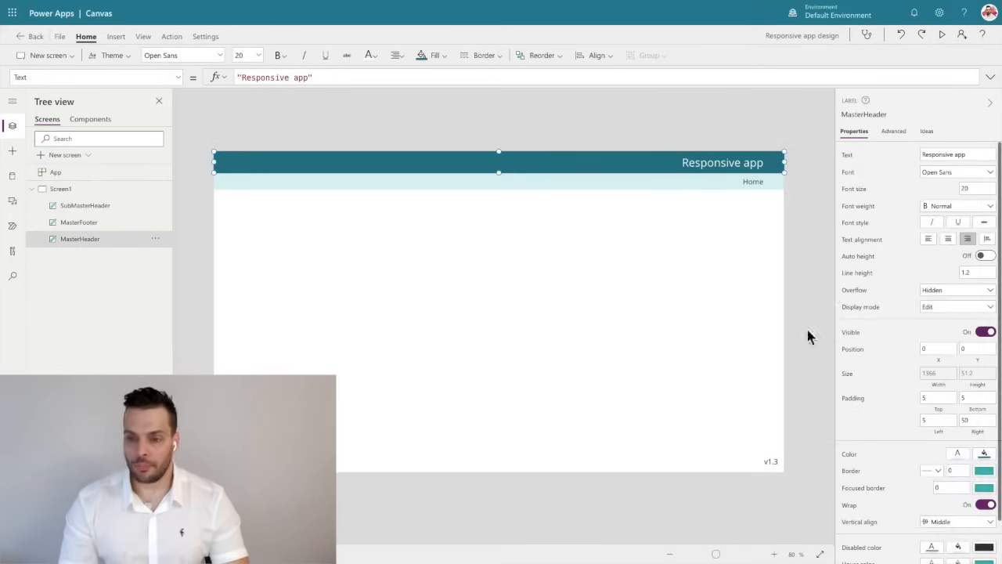
pyautogui.click(857, 191)
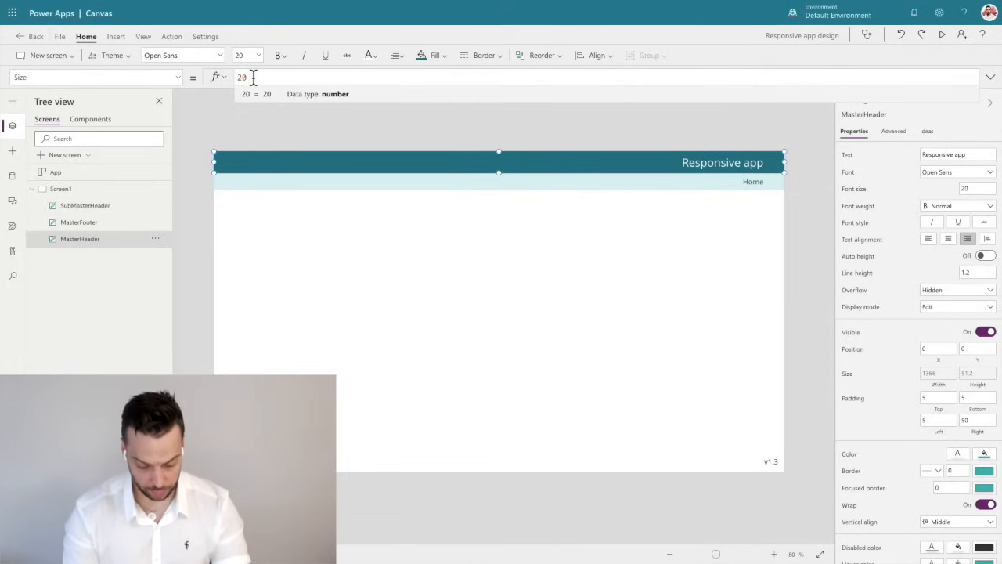
pyautogui.hotkey('ctrl', 'a')
pyautogui.press('BackSpace')
pyautogui.write('Self.H')
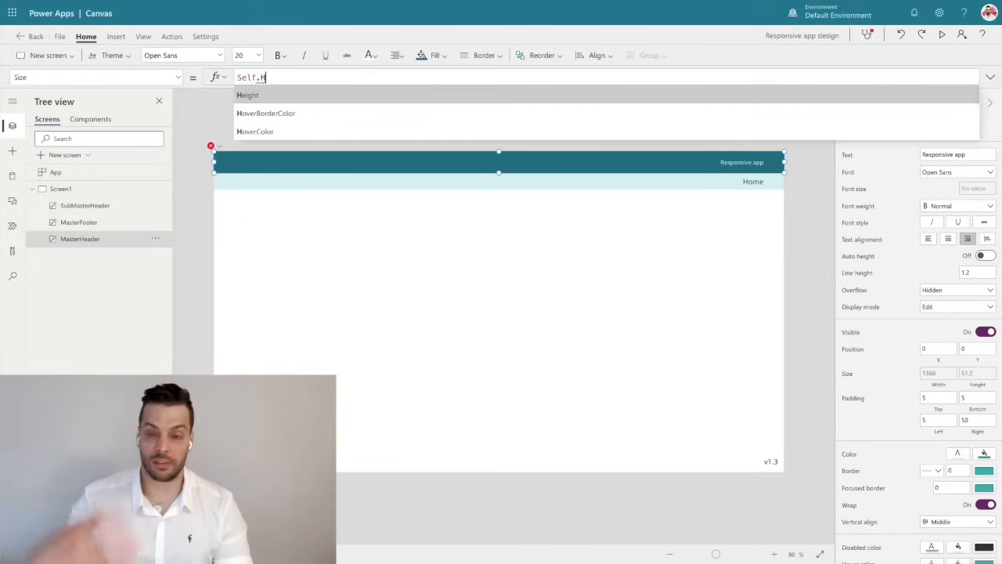
pyautogui.press('Tab')
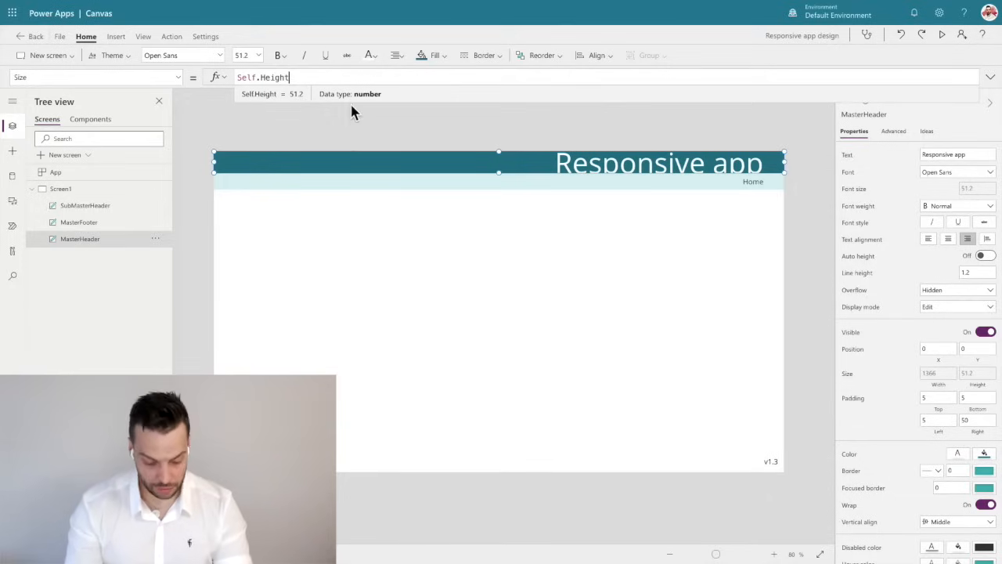
pyautogui.write('/')
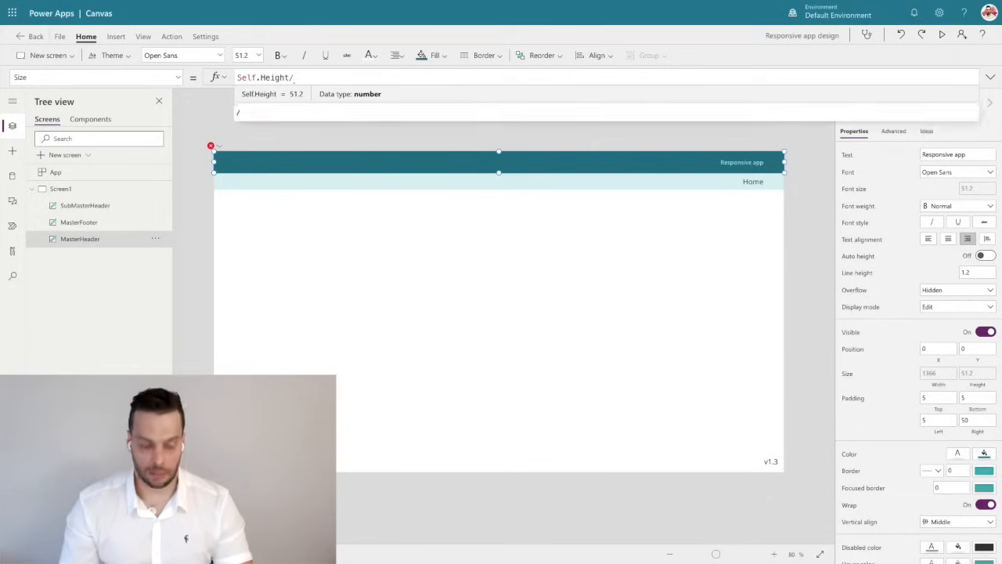
pyautogui.write('3')
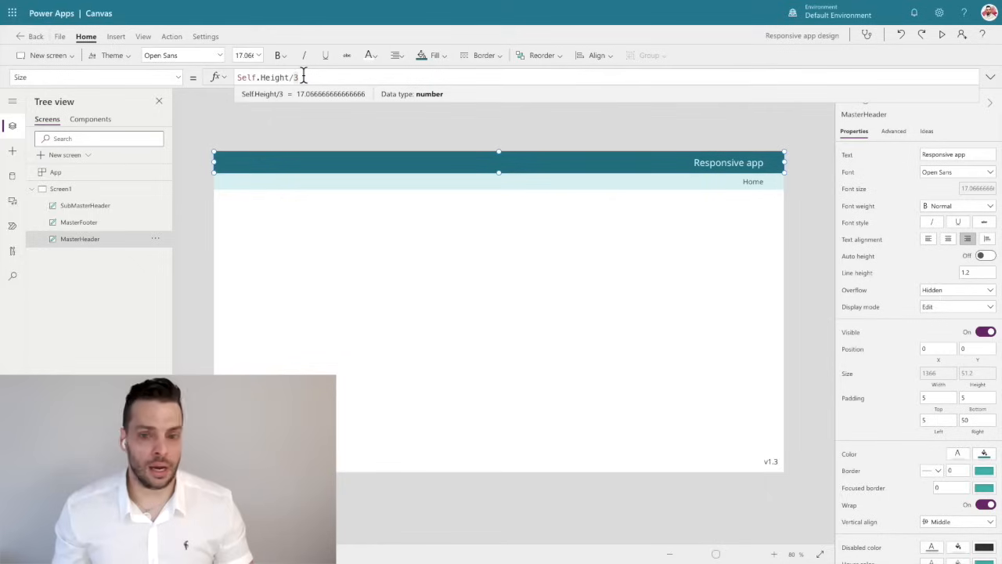
# Set the SubMasterHeader label's font size with the formula Self.Height/3.
pyautogui.click(666, 182)
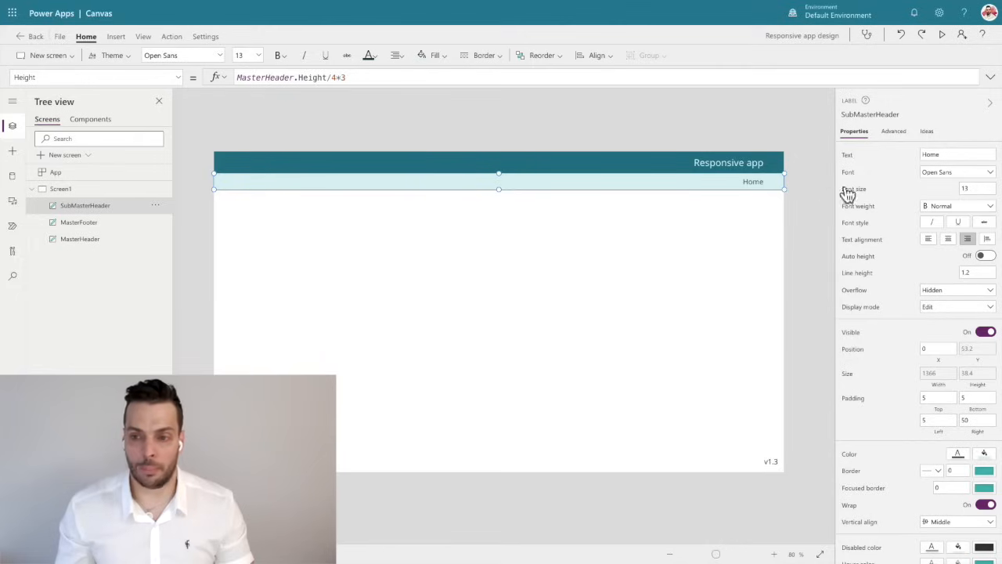
pyautogui.click(864, 190)
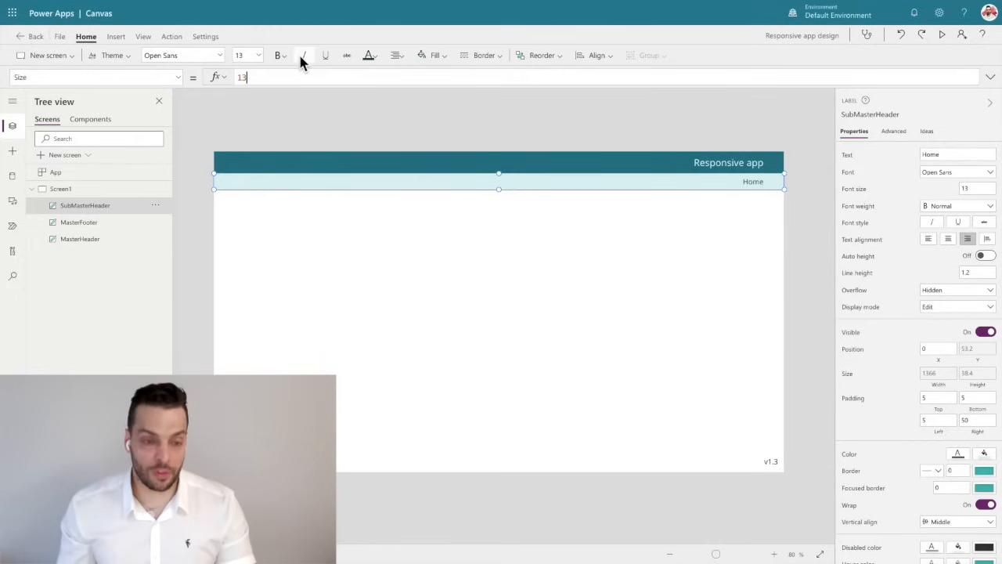
pyautogui.doubleClick(278, 70)
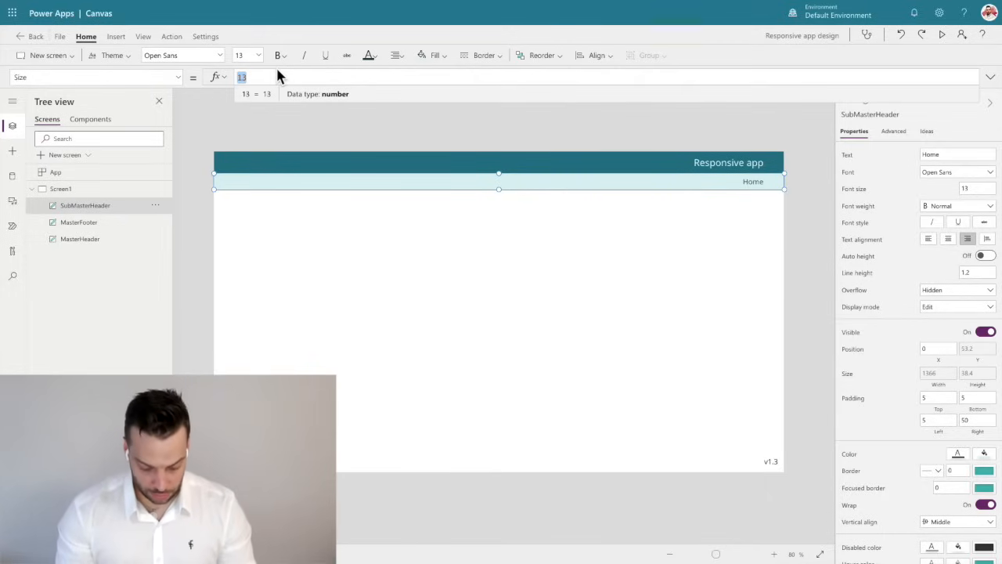
pyautogui.write('Slef.H')
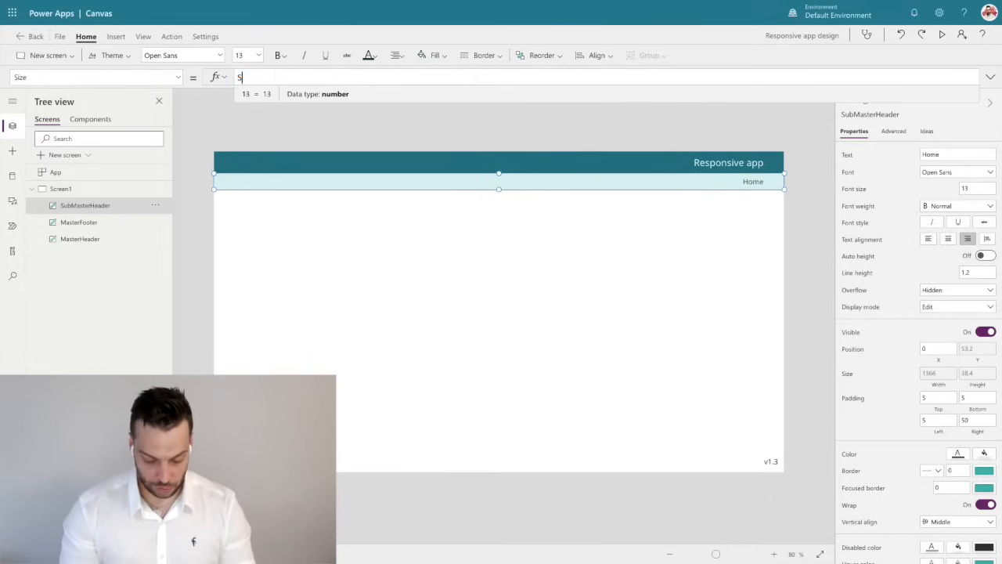
pyautogui.press('BackSpace')
pyautogui.press('BackSpace')
pyautogui.press('BackSpace')
pyautogui.press('BackSpace')
pyautogui.press('BackSpace')
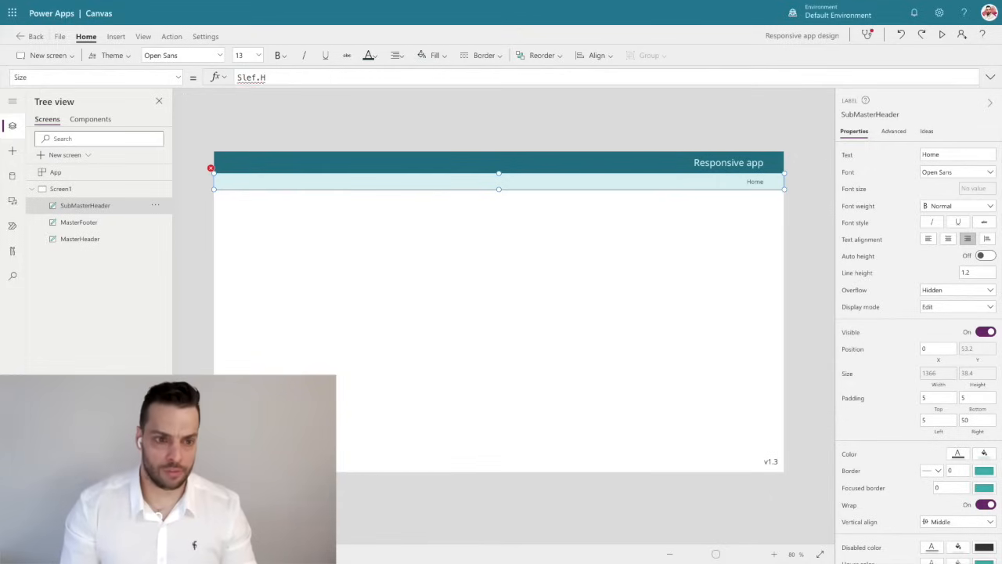
pyautogui.write('el')
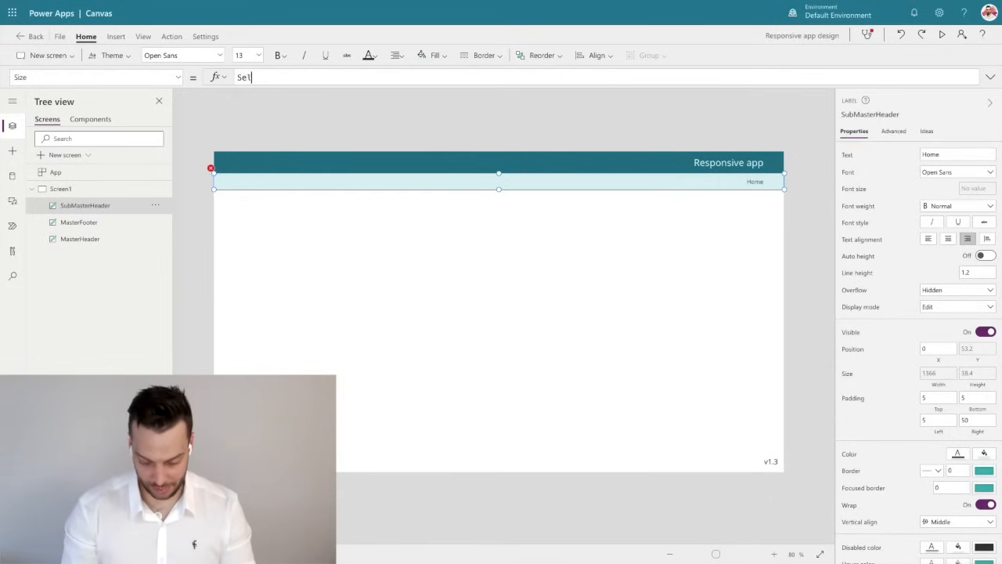
pyautogui.write('f.Height')
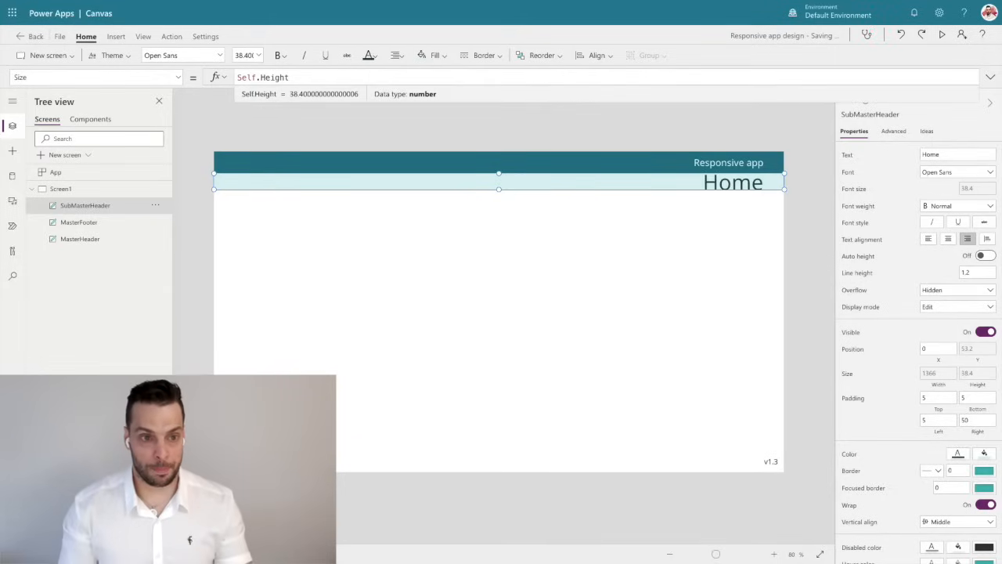
pyautogui.write('/3')
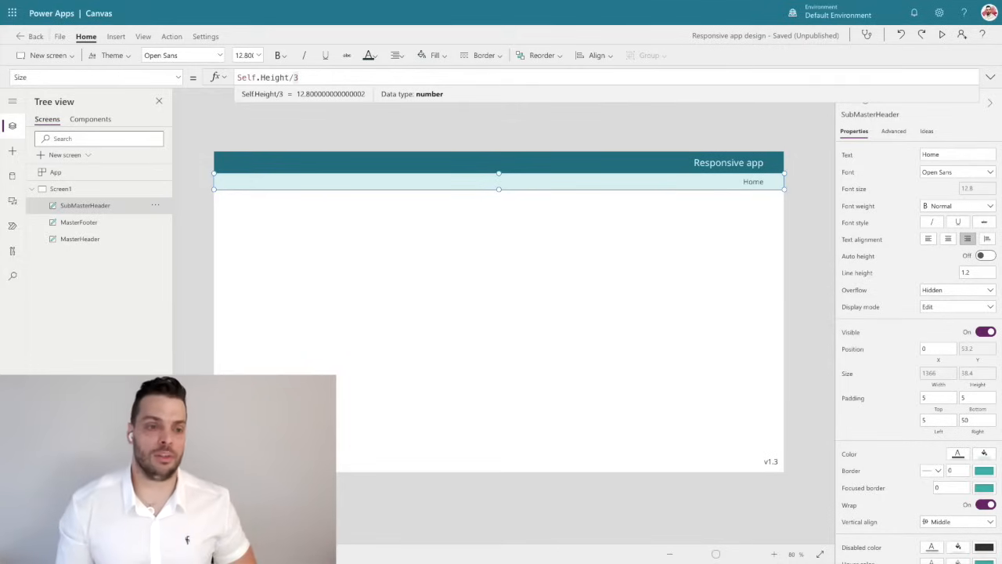
pyautogui.click(167, 187)
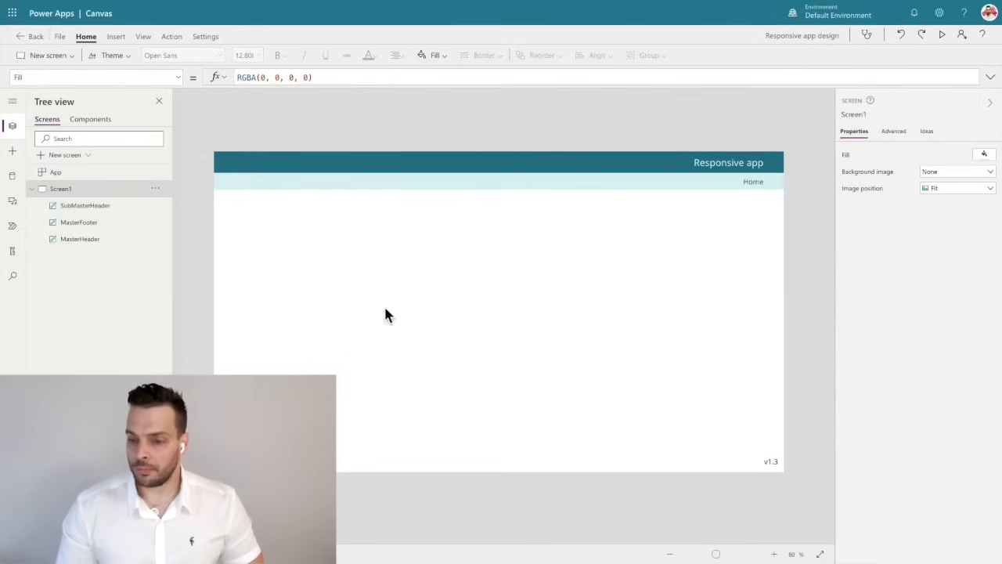
pyautogui.click(751, 186)
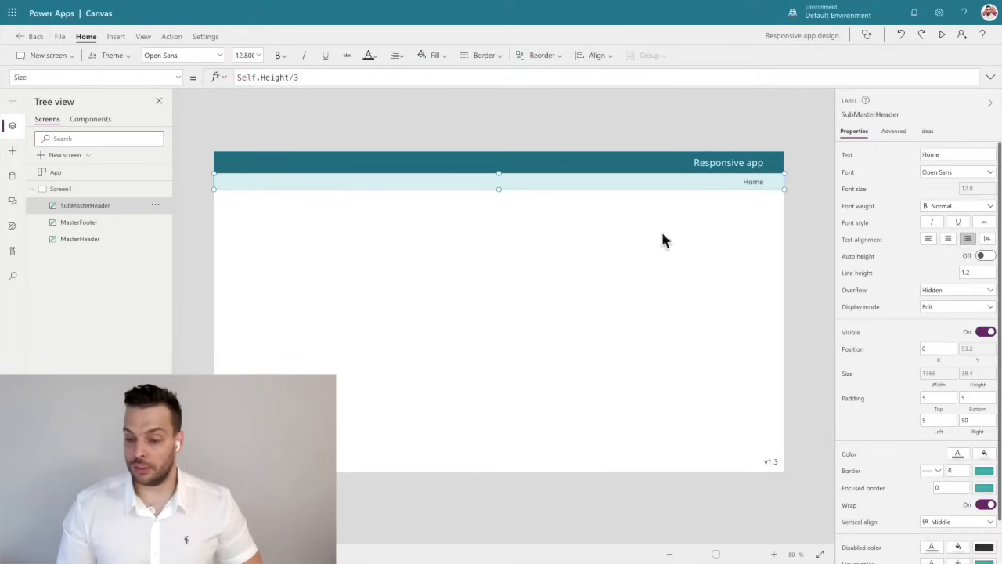
# Make the MasterFooter label's font size follow the sub-header with the formula SubMasterHeader.Size.
pyautogui.click(710, 464)
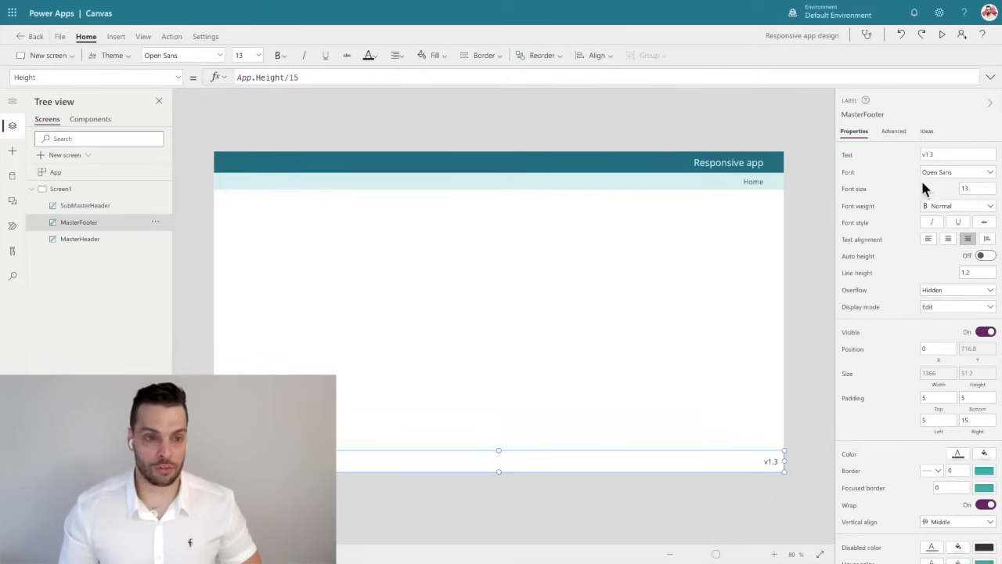
pyautogui.click(854, 189)
pyautogui.click(249, 74)
pyautogui.moveTo(249, 74); pyautogui.dragTo(224, 80)
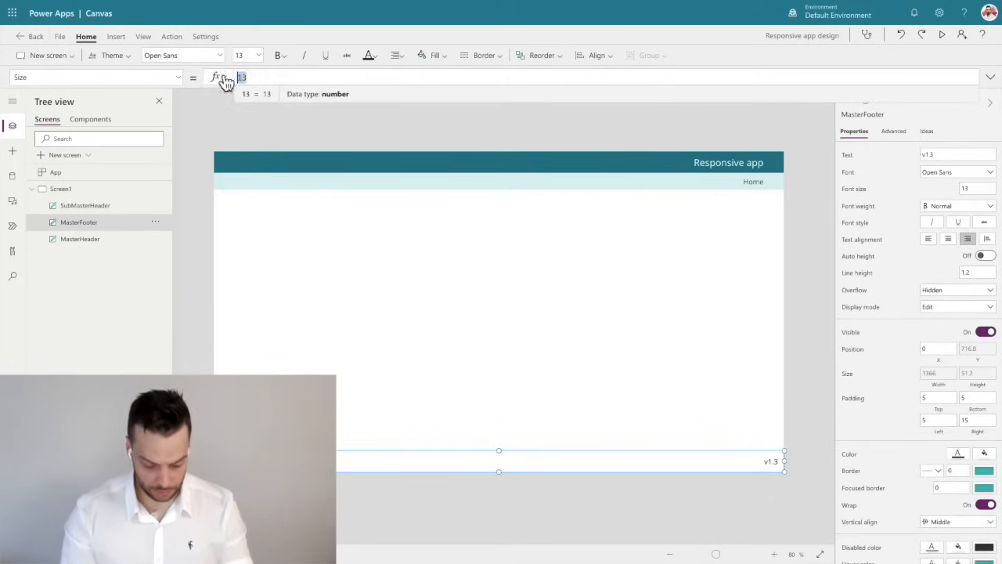
pyautogui.write('Subma')
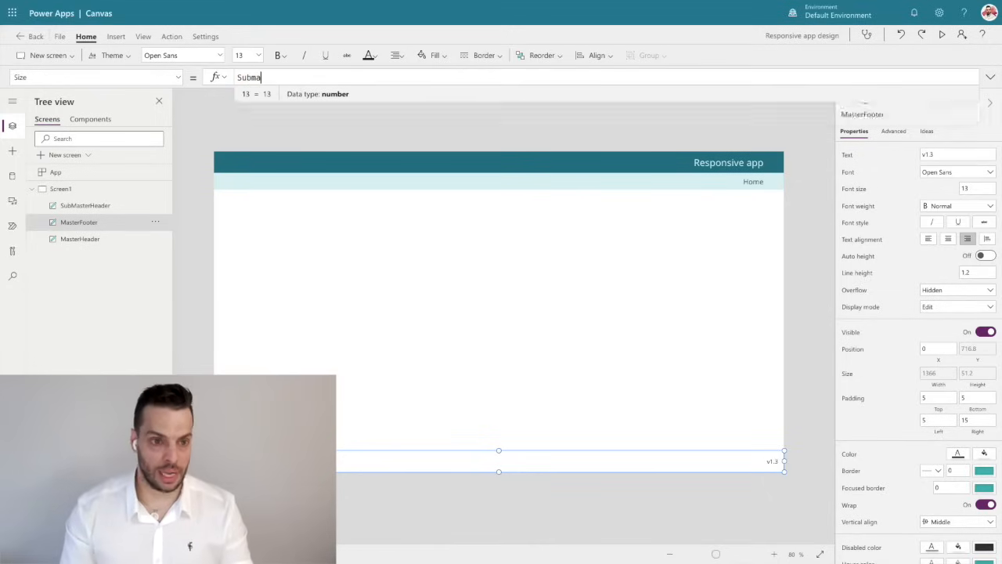
pyautogui.press('Tab')
pyautogui.write('.')
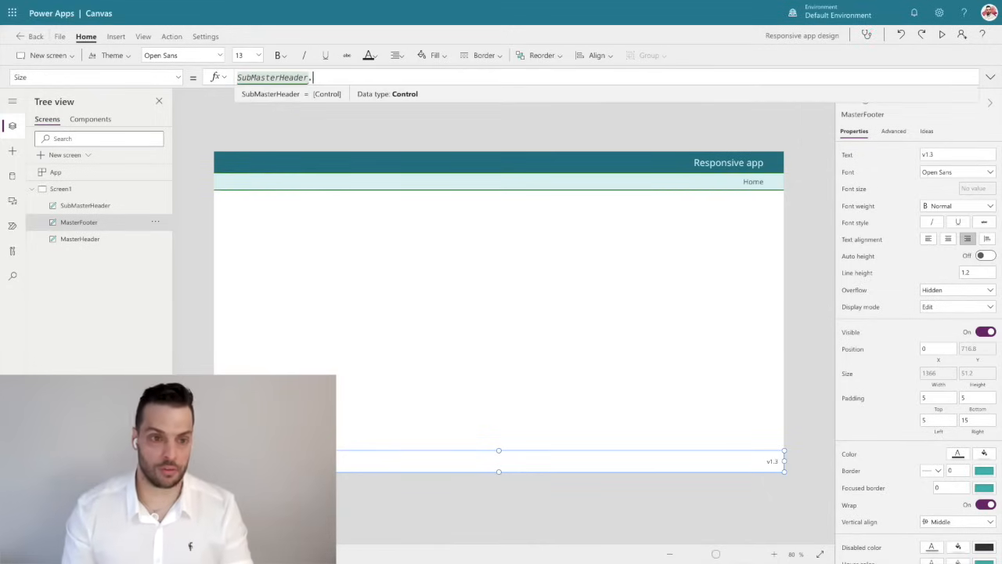
pyautogui.write('Si')
pyautogui.press('Tab')
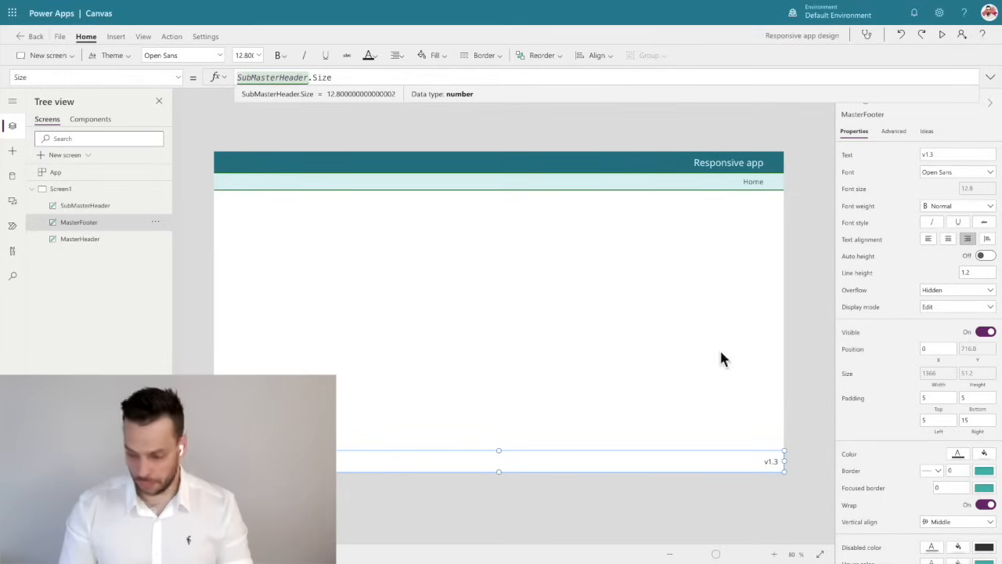
# Update the version text of the MasterFooter label to v1.4.
pyautogui.click(949, 157)
pyautogui.press('BackSpace')
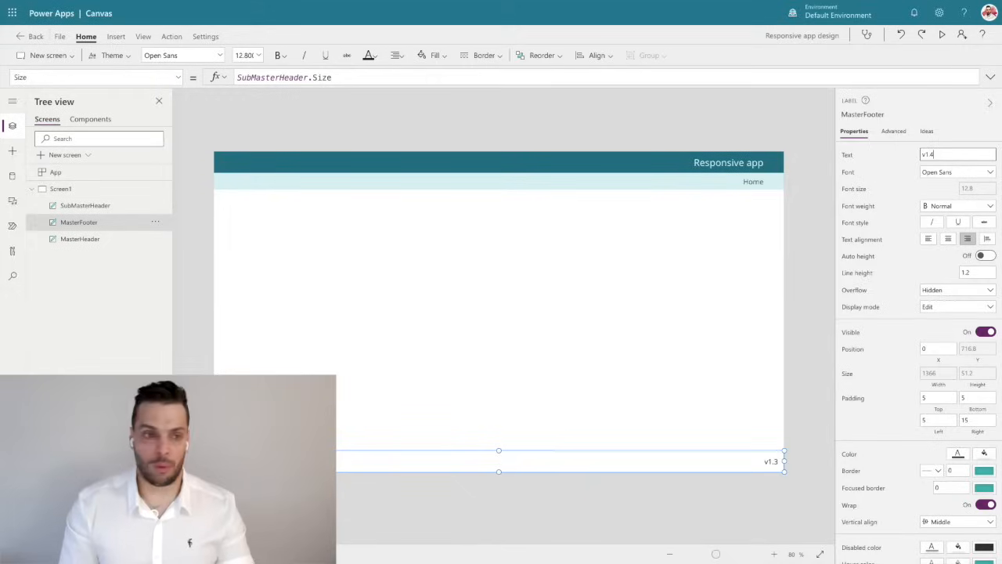
pyautogui.click(588, 128)
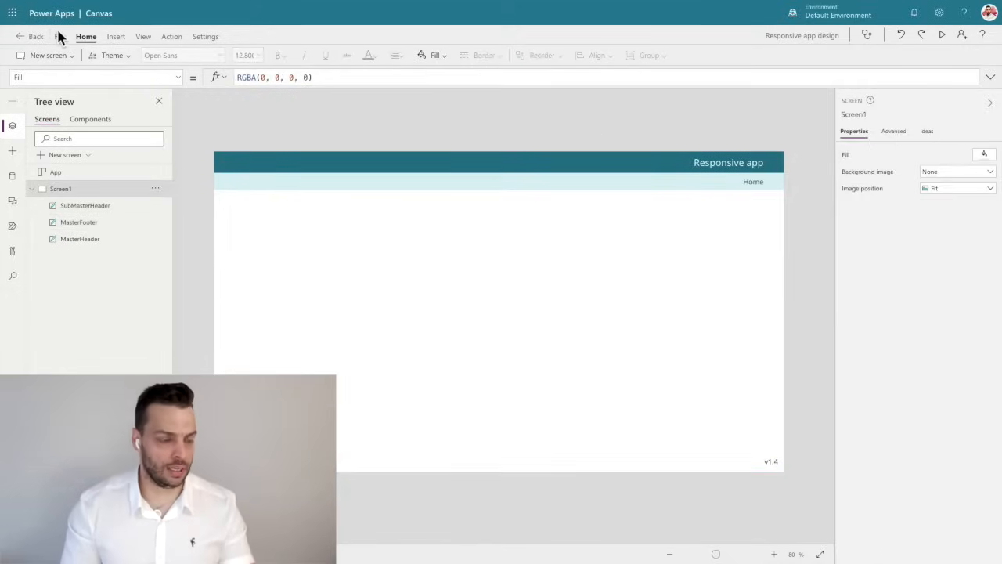
# Save the app and publish the new version.
pyautogui.click(59, 36)
pyautogui.click(117, 178)
pyautogui.click(539, 360)
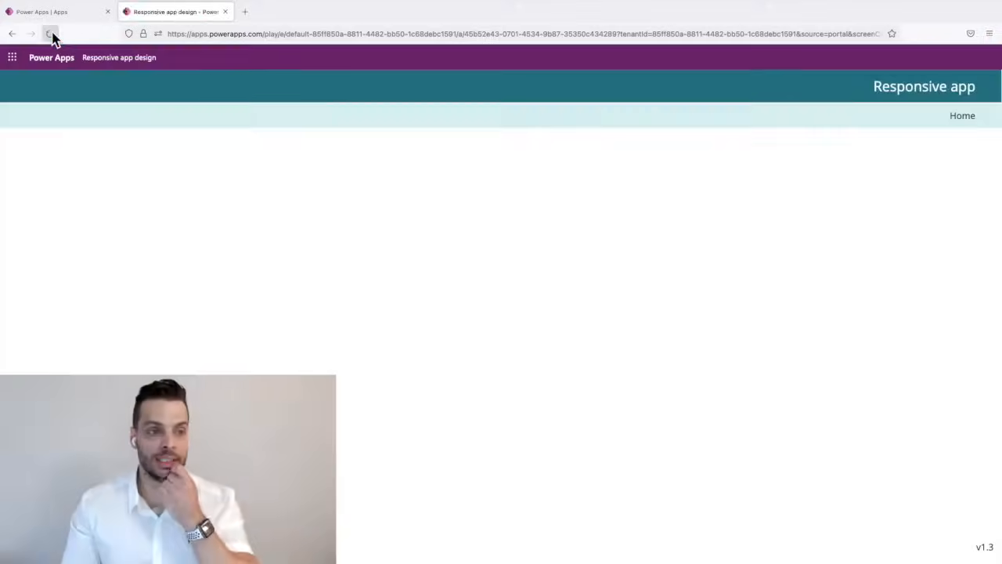
pyautogui.click(50, 35)
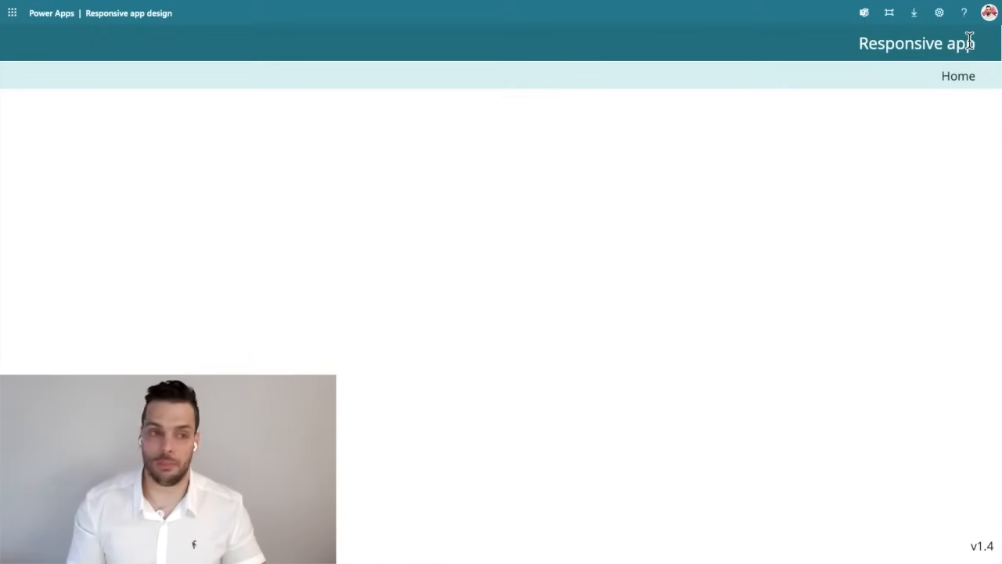
# Check how the published app's header, sub-header and footer text scales at narrow, wide and short window sizes, restore full screen and return to the editor.
pyautogui.moveTo(58, 6)
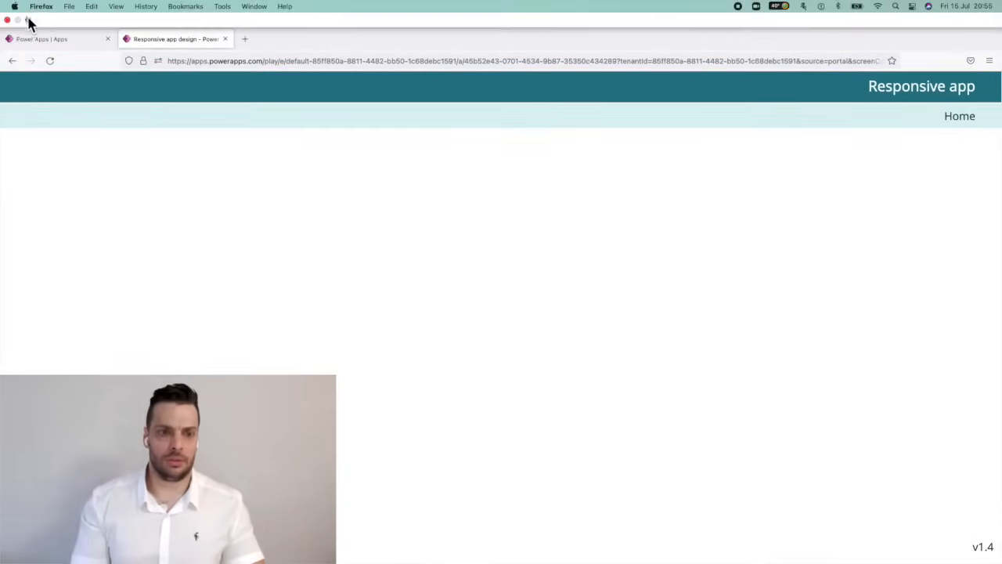
pyautogui.click(30, 21)
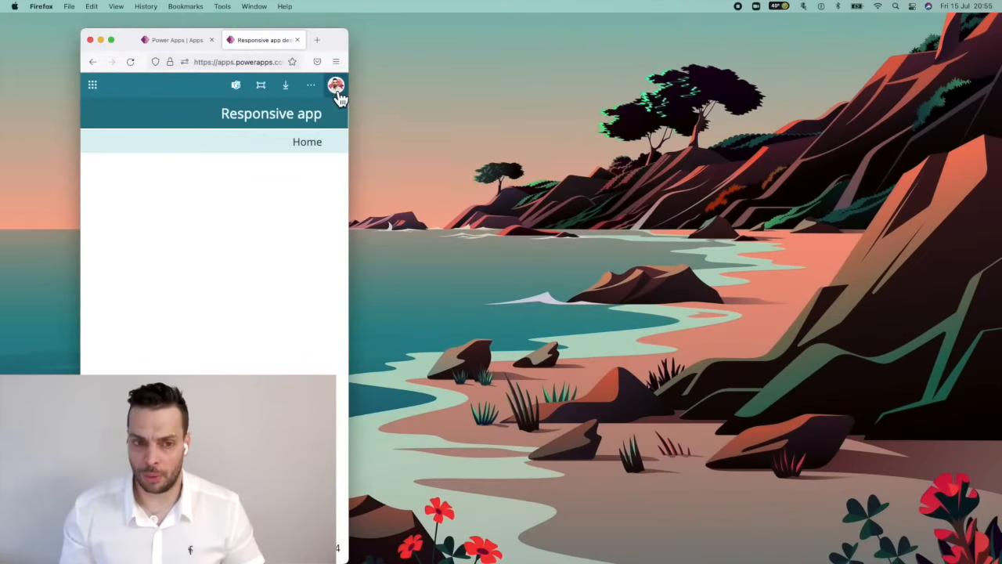
pyautogui.moveTo(348, 142); pyautogui.dragTo(918, 245)
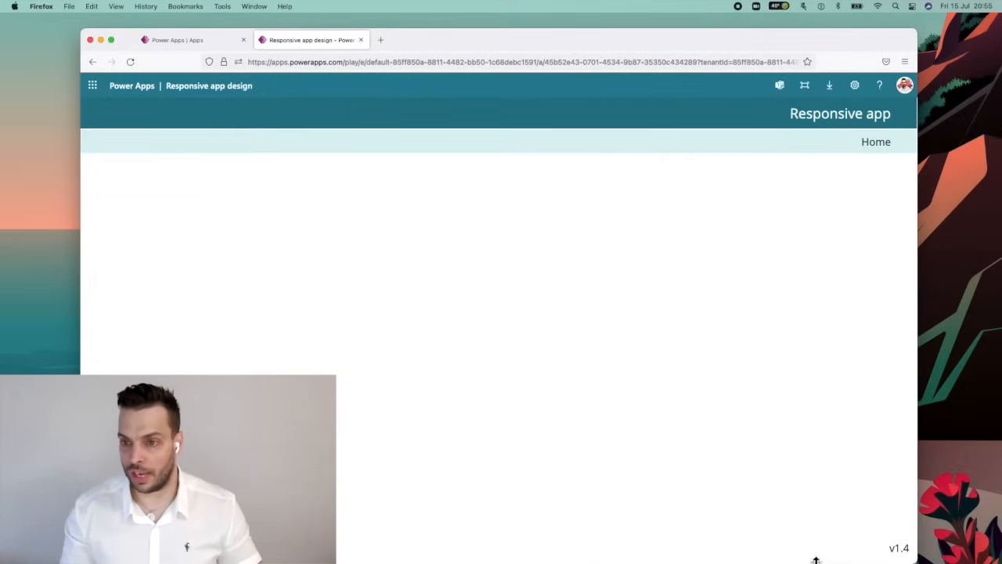
pyautogui.moveTo(808, 27); pyautogui.dragTo(794, 143)
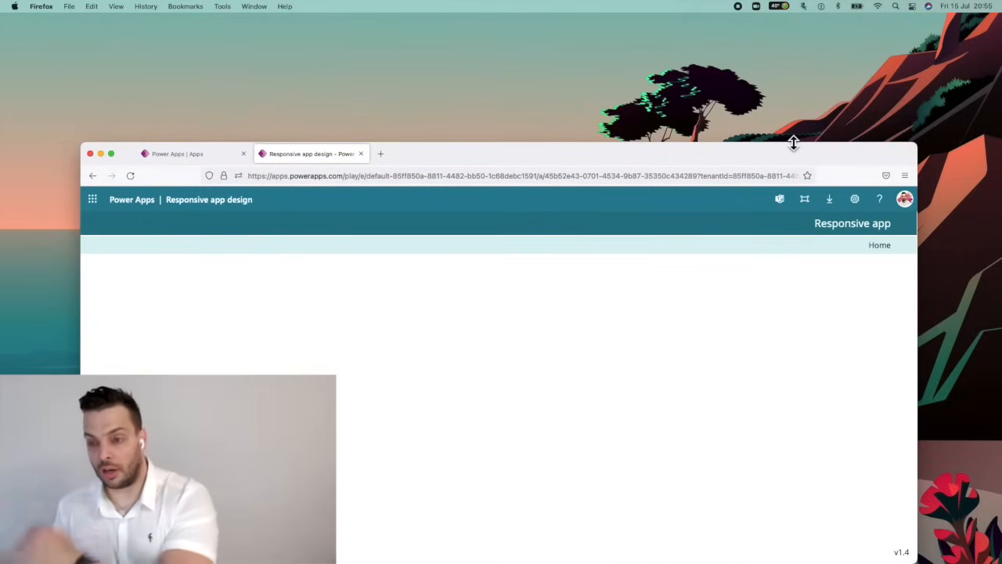
pyautogui.moveTo(793, 143); pyautogui.dragTo(795, 25)
pyautogui.moveTo(917, 32); pyautogui.dragTo(587, 59)
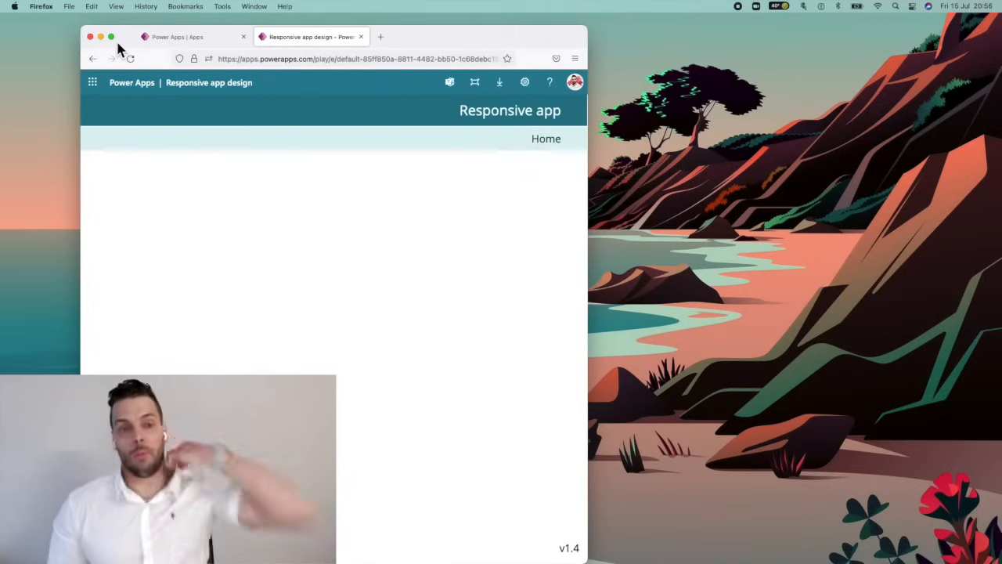
pyautogui.moveTo(500, 47); pyautogui.dragTo(596, 52)
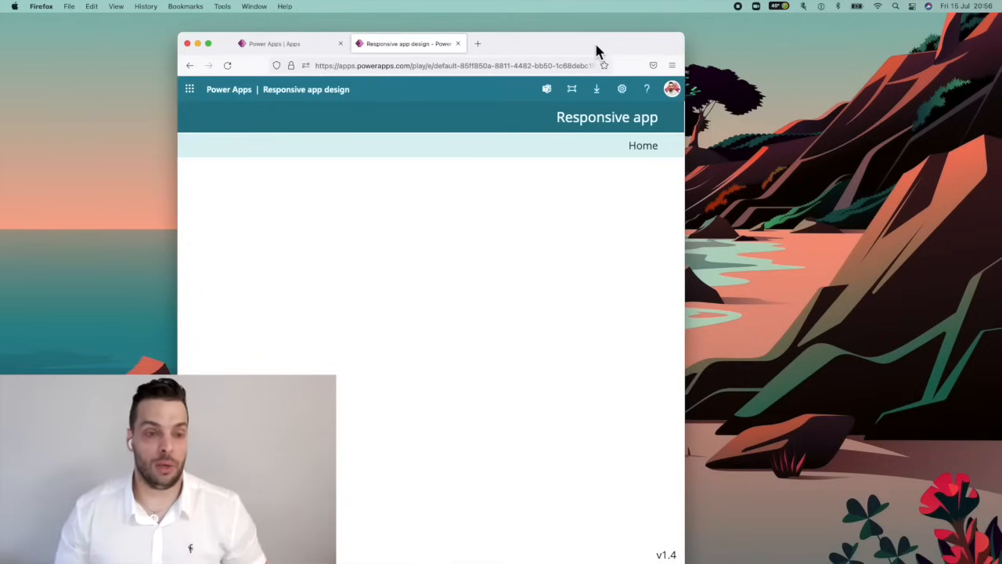
pyautogui.click(208, 44)
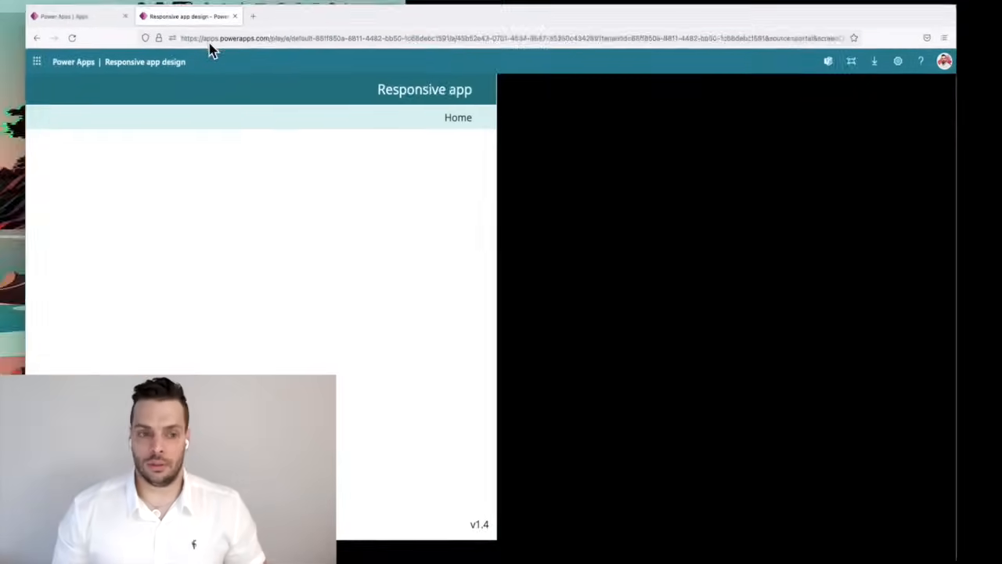
pyautogui.press('Escape')
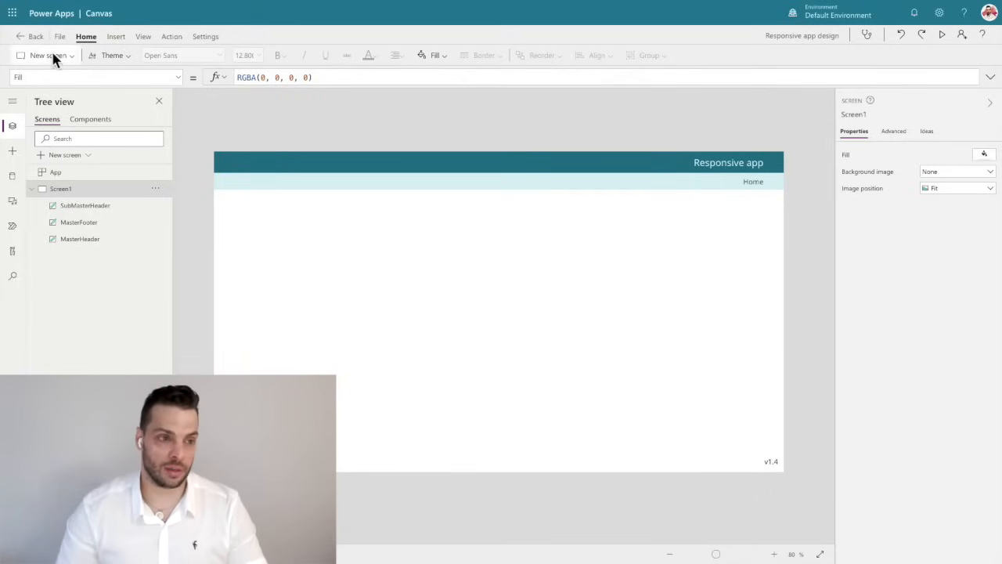
# Insert a new text label and move it into the blank area below the sub-header, at about X 200, Y 268.
pyautogui.click(116, 39)
pyautogui.click(100, 54)
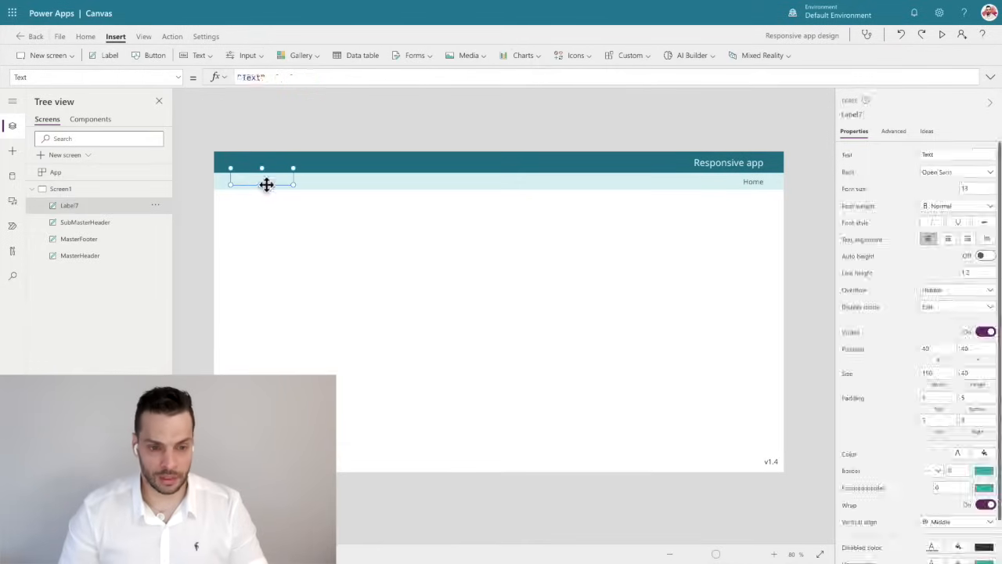
pyautogui.moveTo(268, 177); pyautogui.dragTo(334, 273)
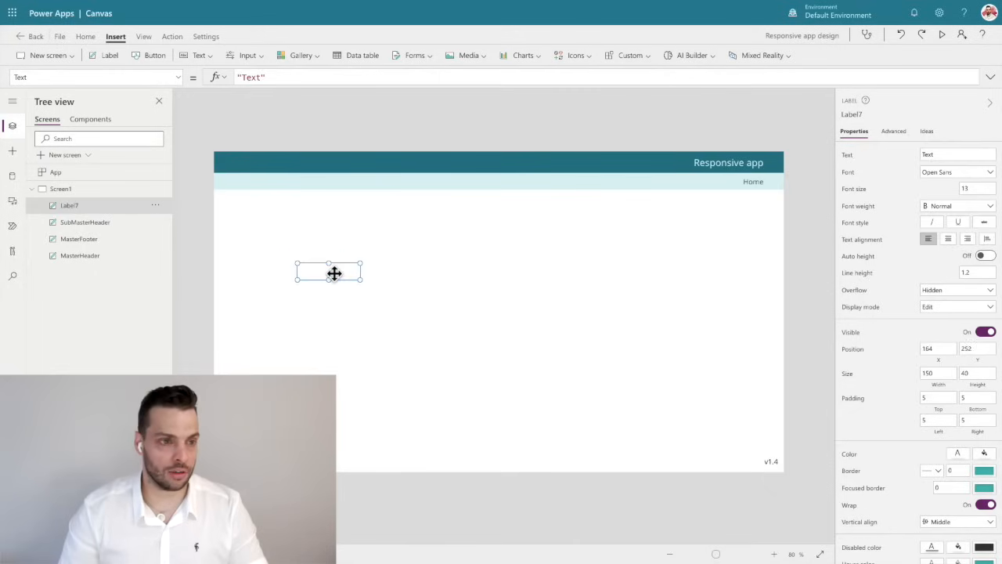
# Set the new label's text colour to the dark teal theme colour and move it to about X 432, Y 312.
pyautogui.click(87, 38)
pyautogui.click(368, 55)
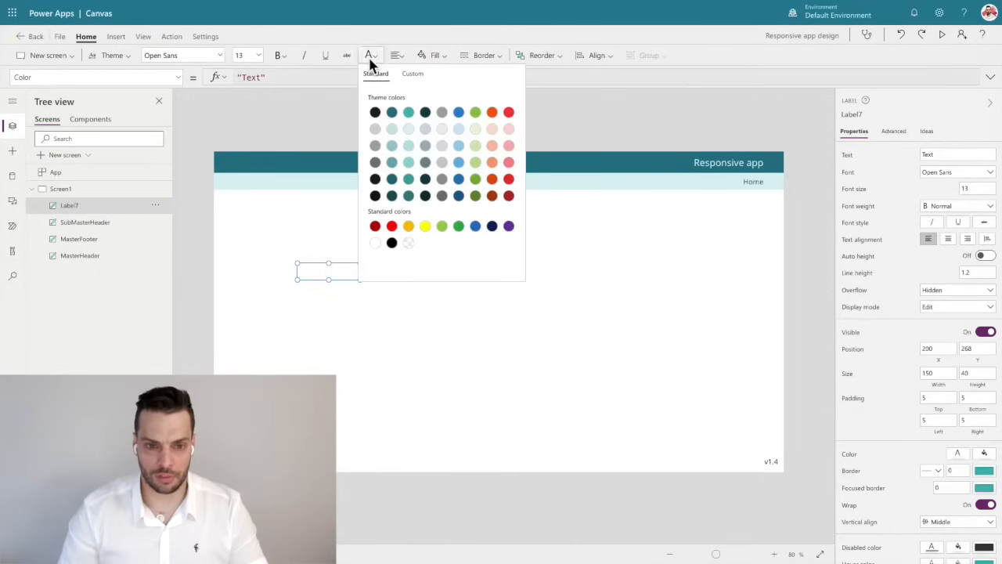
pyautogui.click(426, 113)
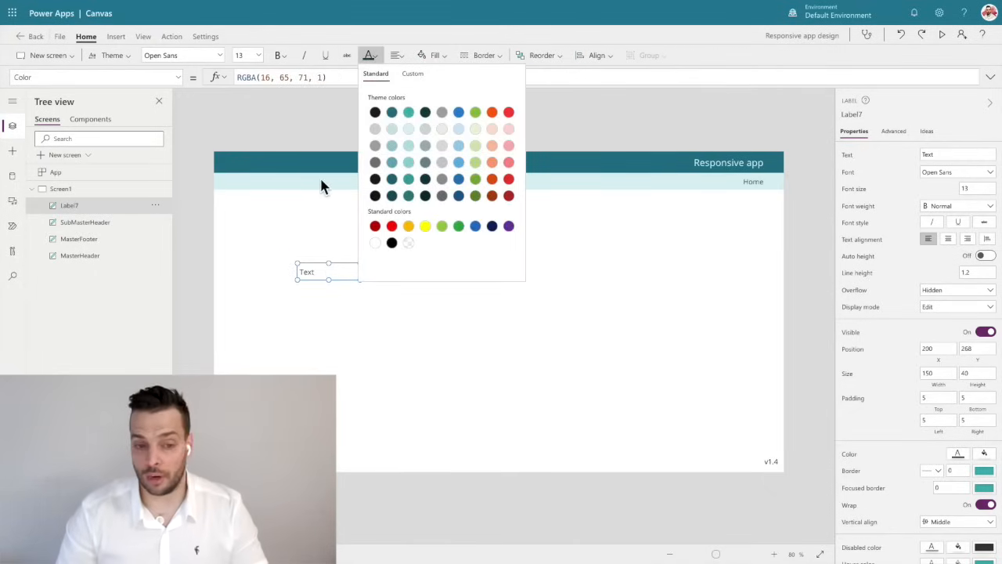
pyautogui.moveTo(339, 272); pyautogui.dragTo(435, 296)
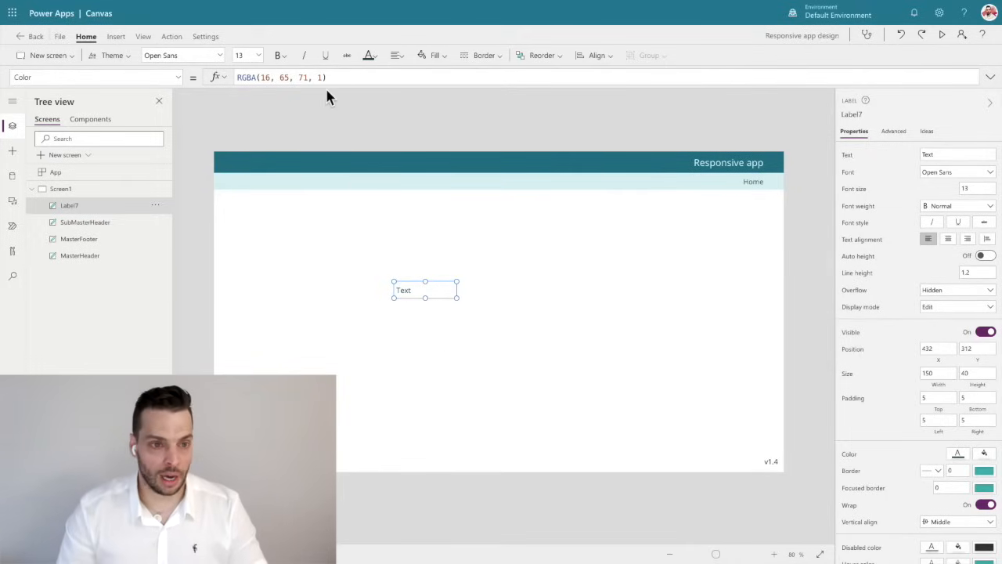
# Set the label's Color formula to SubMasterHeader.Color and move the label to about X 560, Y 252.
pyautogui.moveTo(328, 78); pyautogui.dragTo(191, 78)
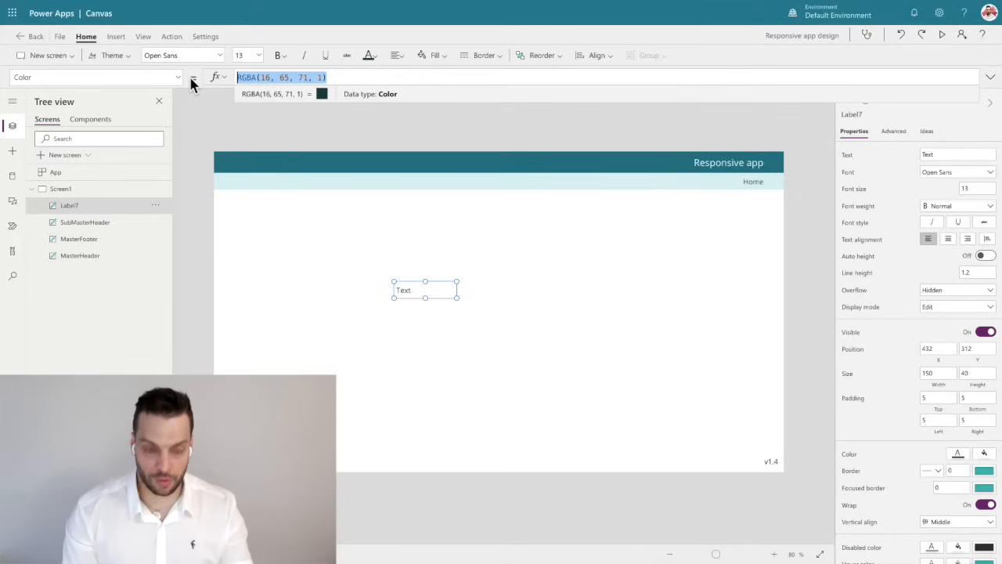
pyautogui.write('Su')
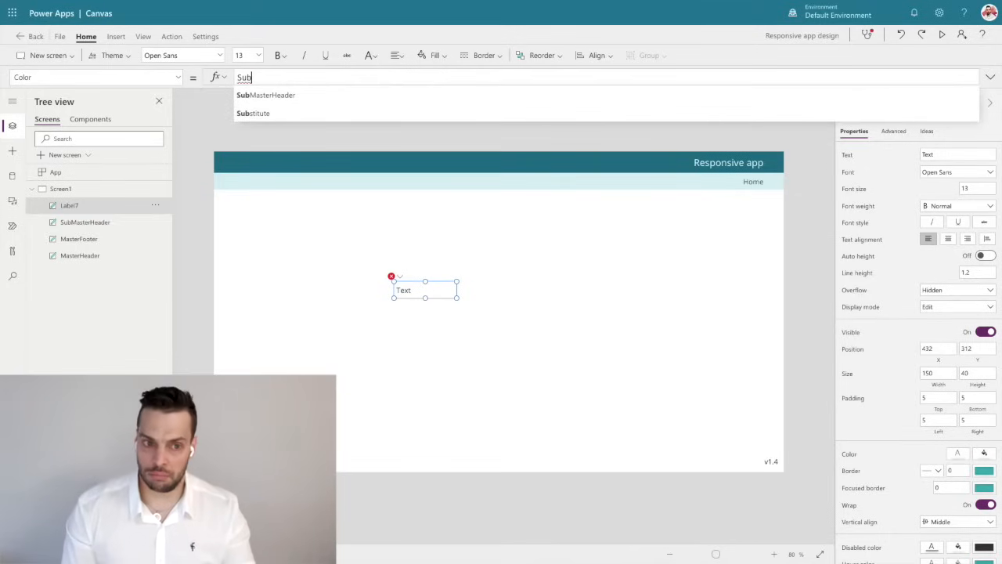
pyautogui.write('b')
pyautogui.press('Tab')
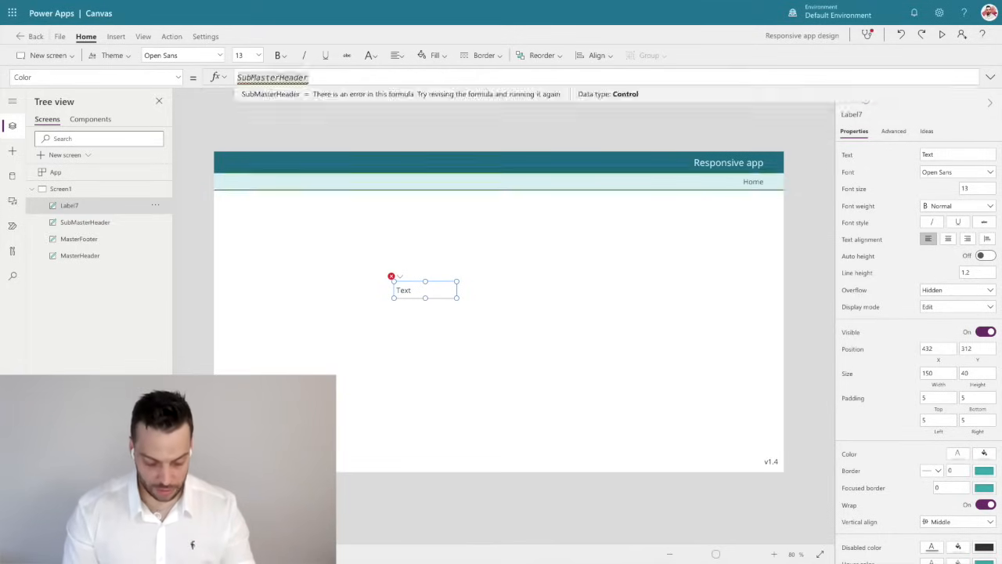
pyautogui.write('.Color')
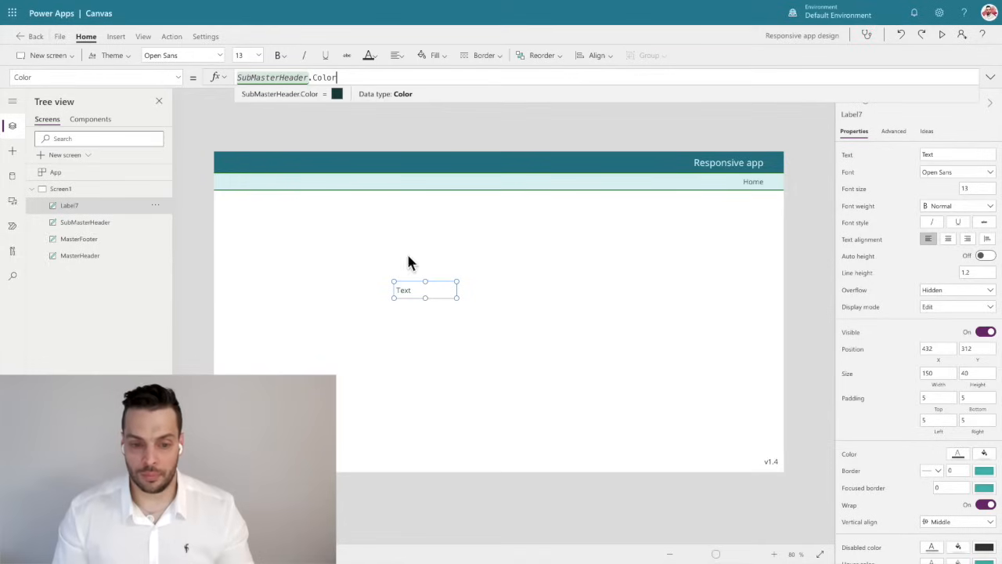
pyautogui.moveTo(414, 289); pyautogui.dragTo(470, 259)
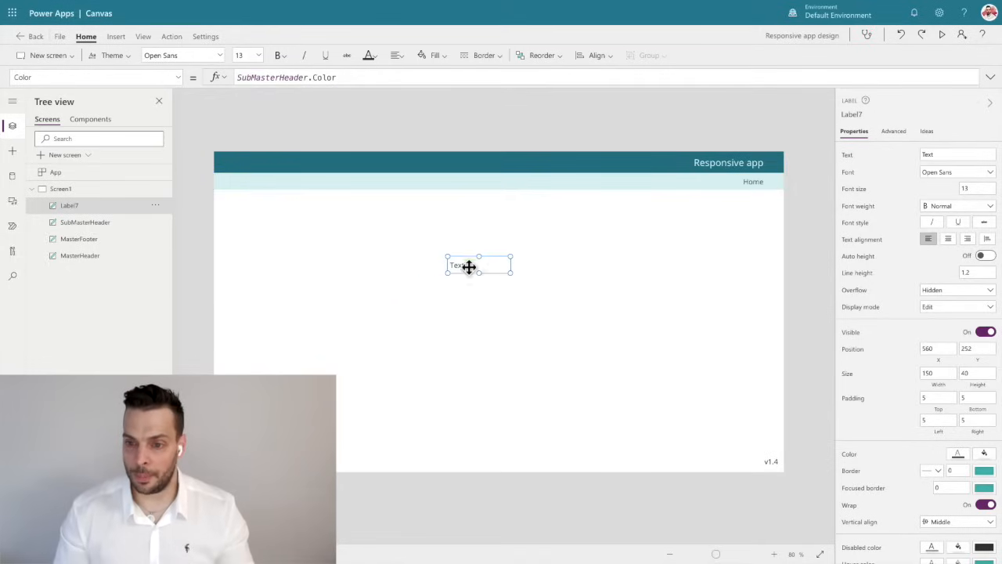
# Change the SubMasterHeader's text colour to the theme red to test the linked label colour.
pyautogui.click(754, 185)
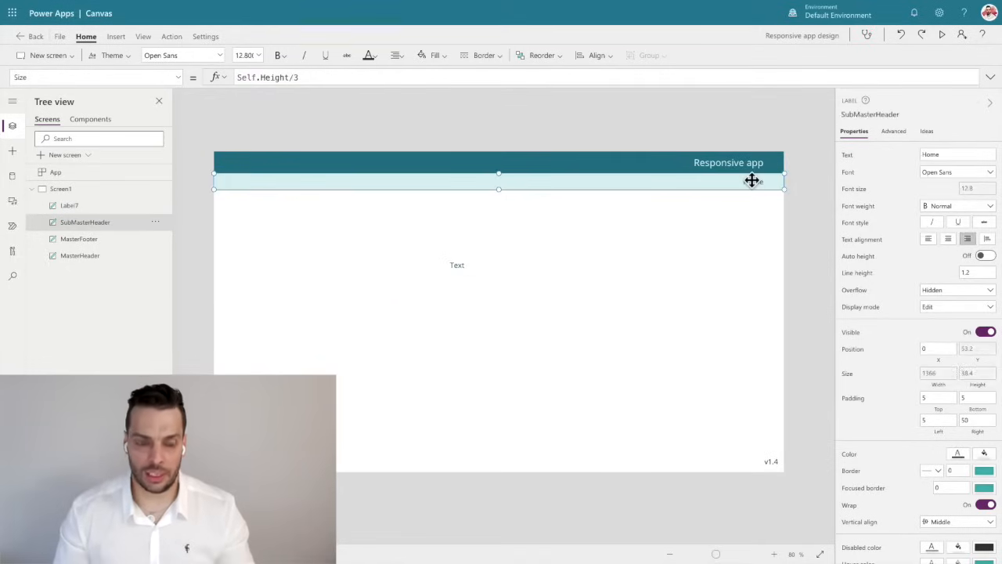
pyautogui.click(372, 61)
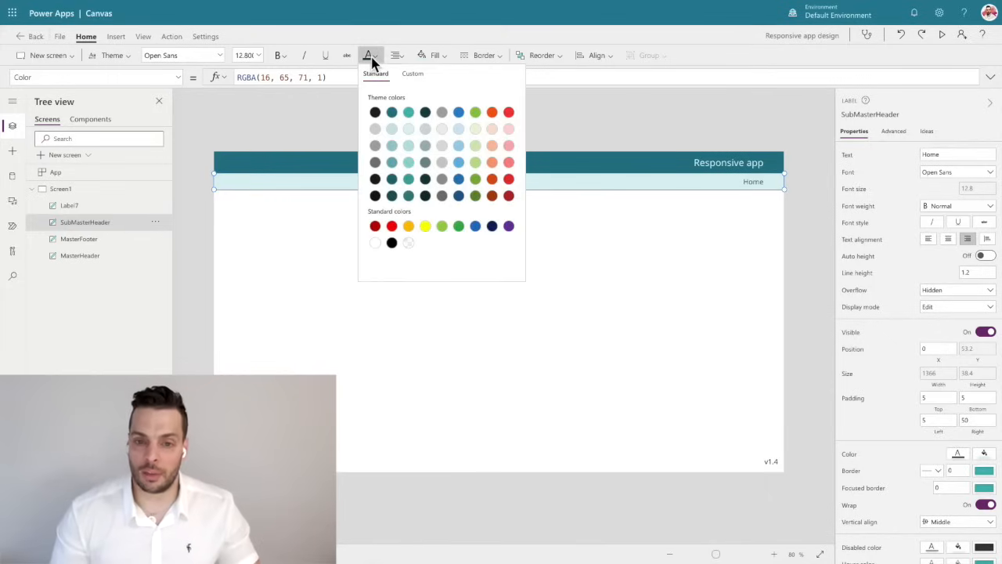
pyautogui.click(509, 114)
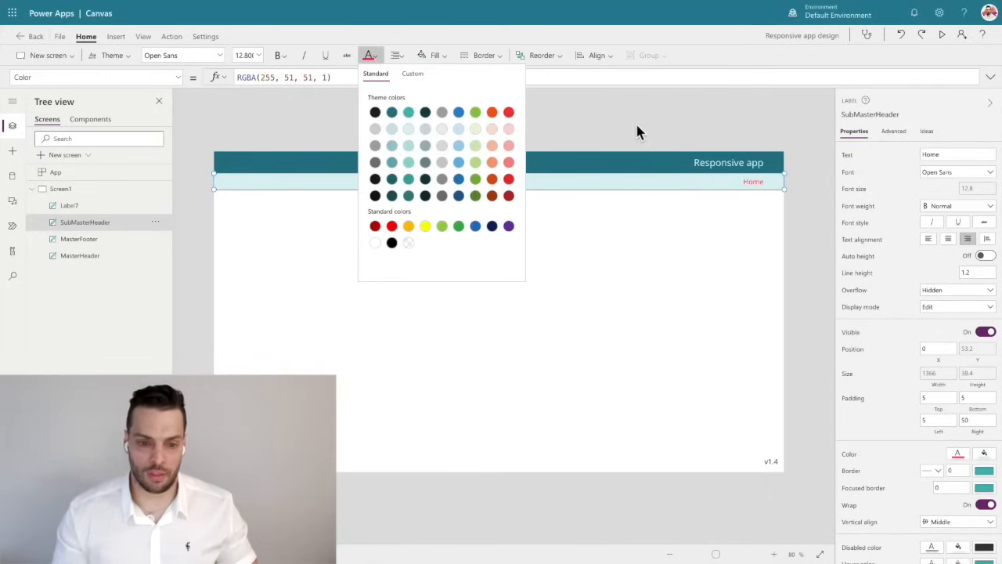
pyautogui.click(557, 208)
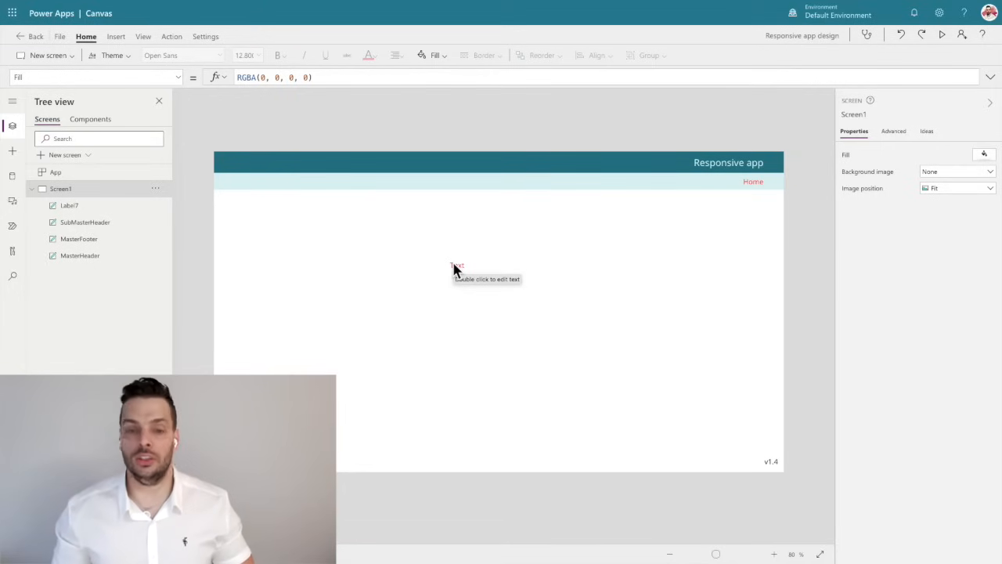
# Set the SubMasterHeader's text colour back to the dark teal theme colour, RGBA(16, 65, 71, 1).
pyautogui.click(757, 180)
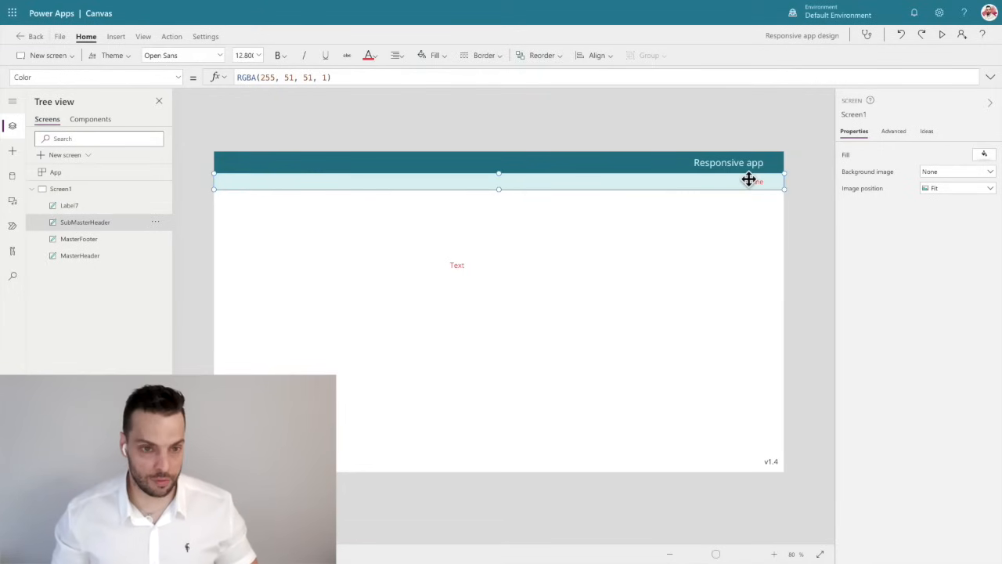
pyautogui.click(368, 55)
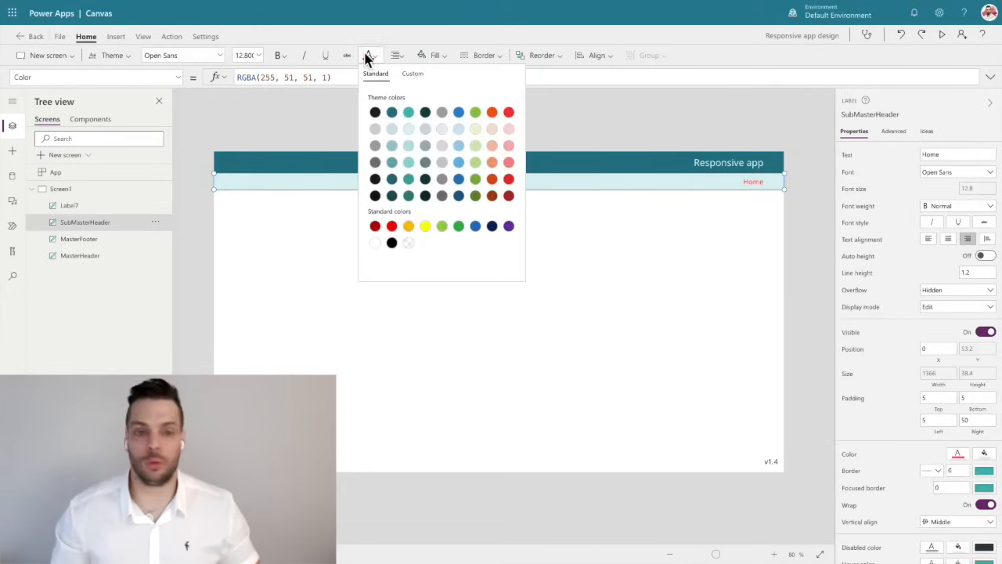
pyautogui.click(427, 116)
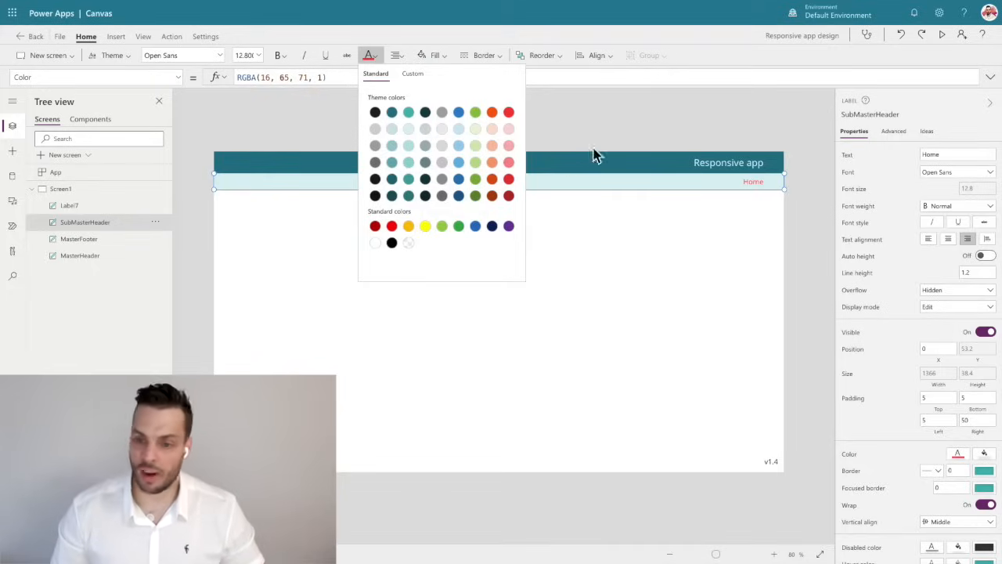
pyautogui.click(620, 124)
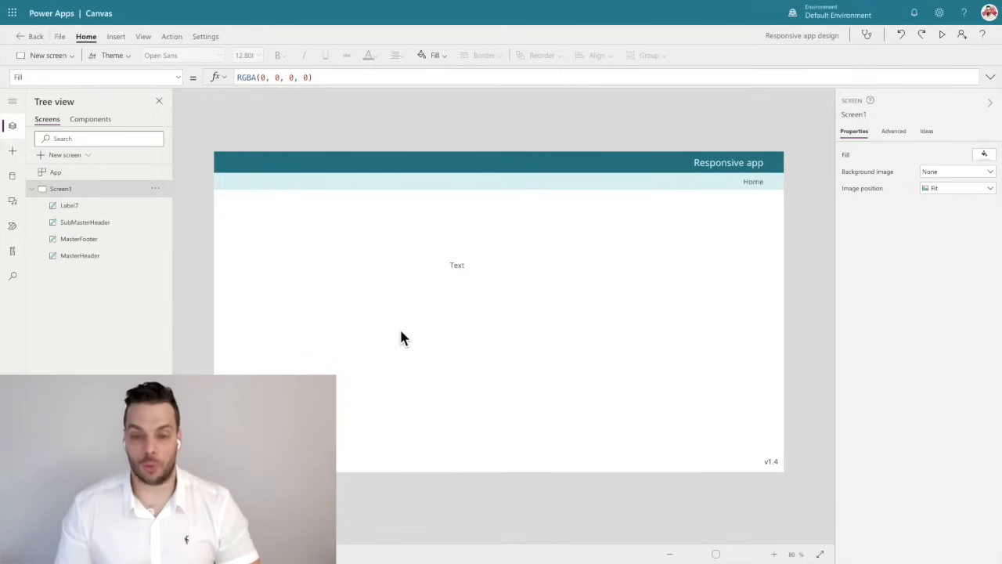
# Set the new label's font size formula to SubMasterHeader.Size.
pyautogui.click(457, 266)
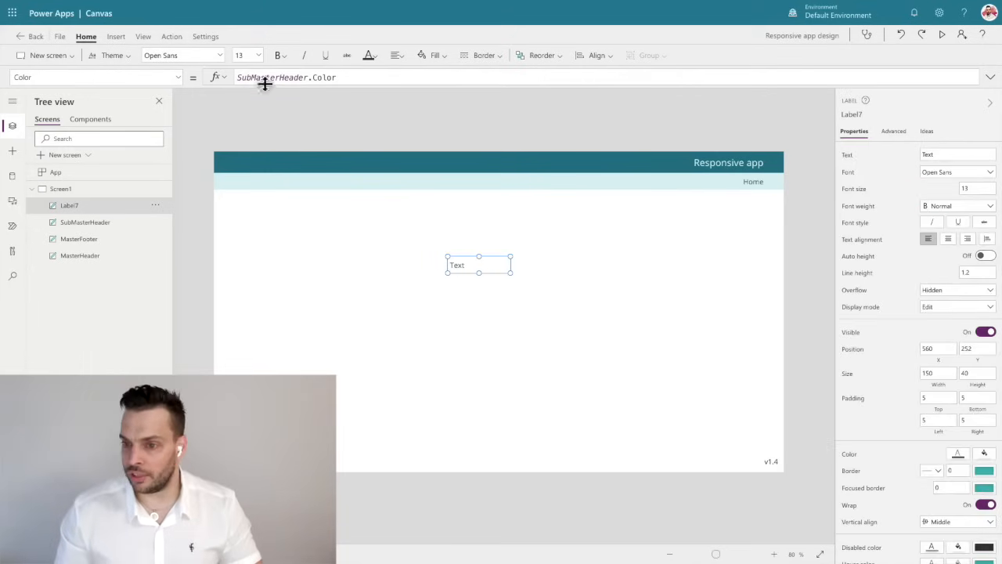
pyautogui.click(856, 192)
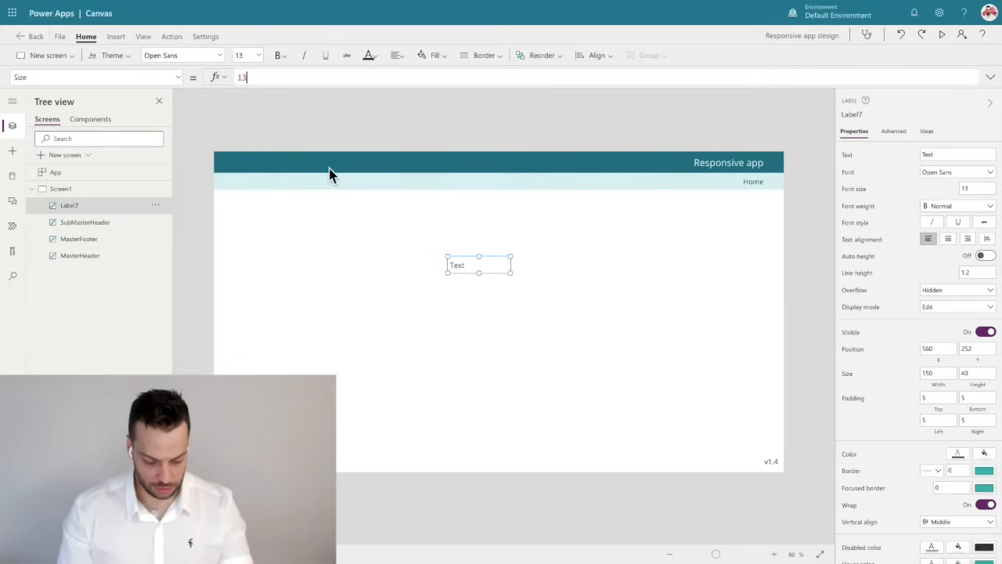
pyautogui.write('Subm')
pyautogui.press('Tab')
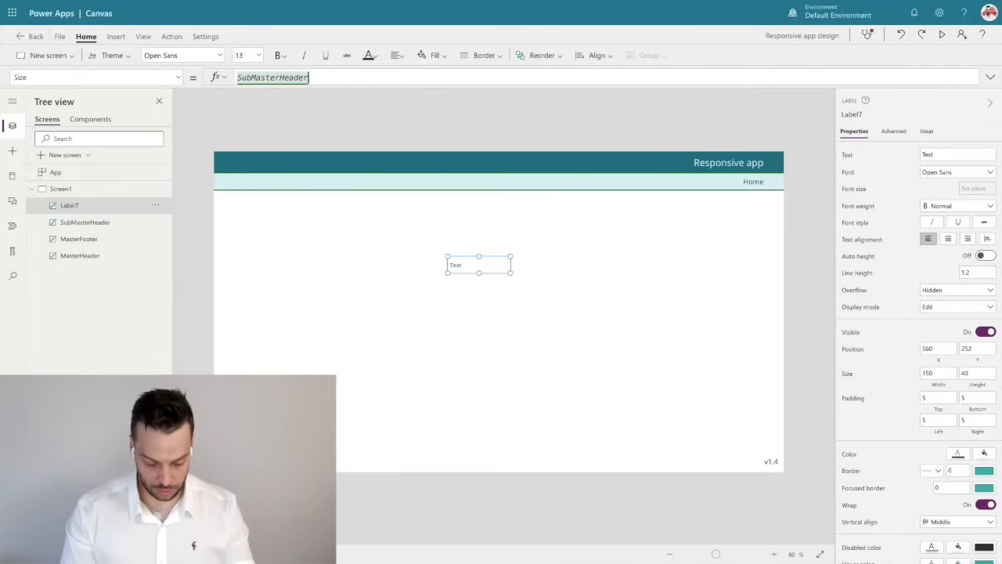
pyautogui.write('.S')
pyautogui.press('Down')
pyautogui.press('Return')
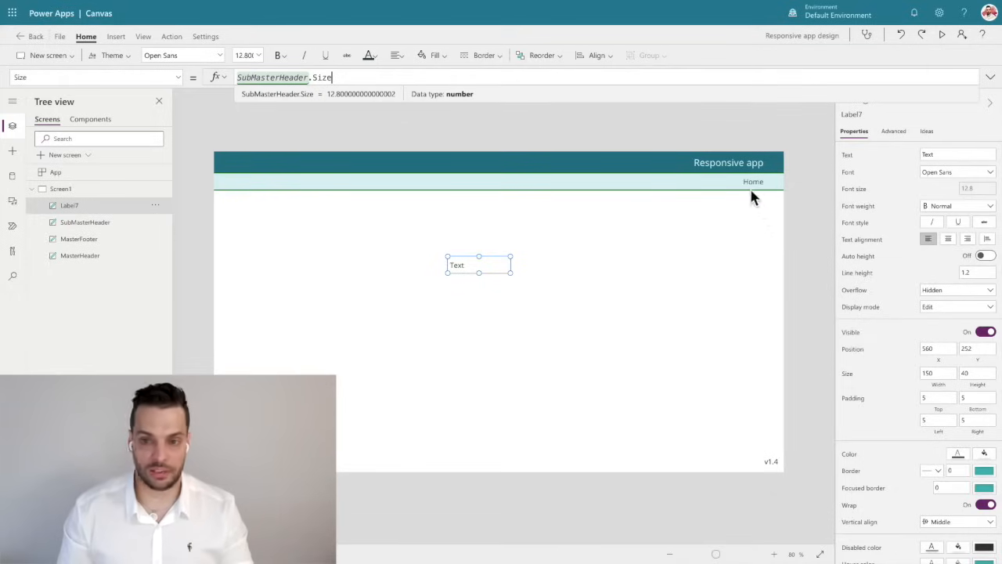
# Examine the SubMasterHeader's font size formula and try editing its divisor.
pyautogui.click(750, 187)
pyautogui.click(861, 195)
pyautogui.click(292, 77)
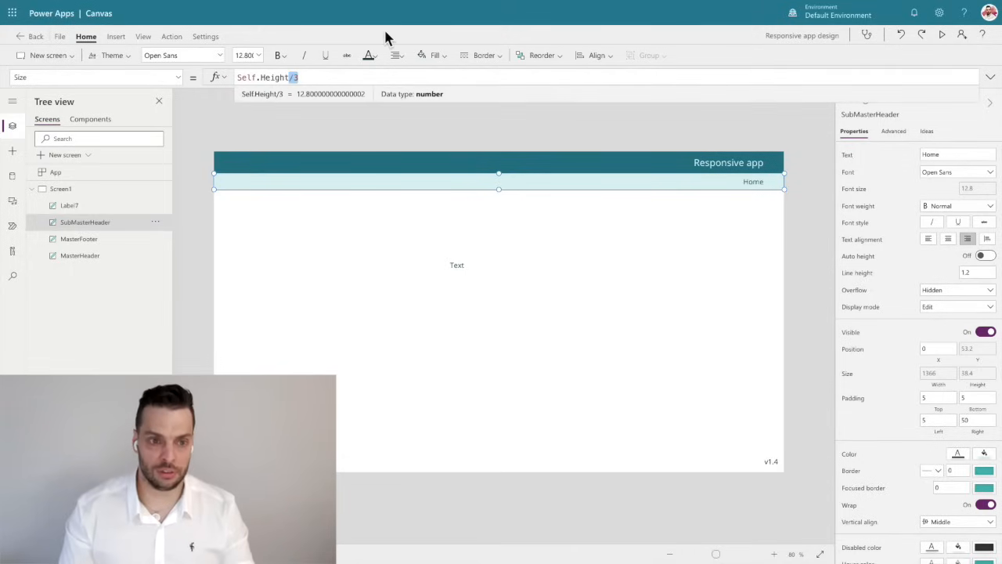
pyautogui.press('BackSpace')
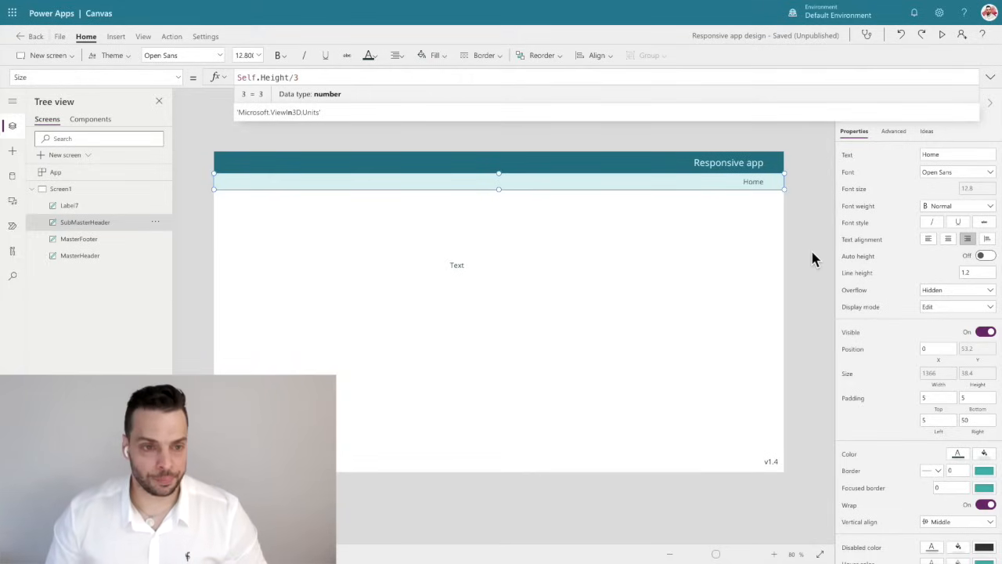
# Set the label's text to "Please click the button!", centre-align it and move the label to about X 584, Y 148.
pyautogui.click(459, 265)
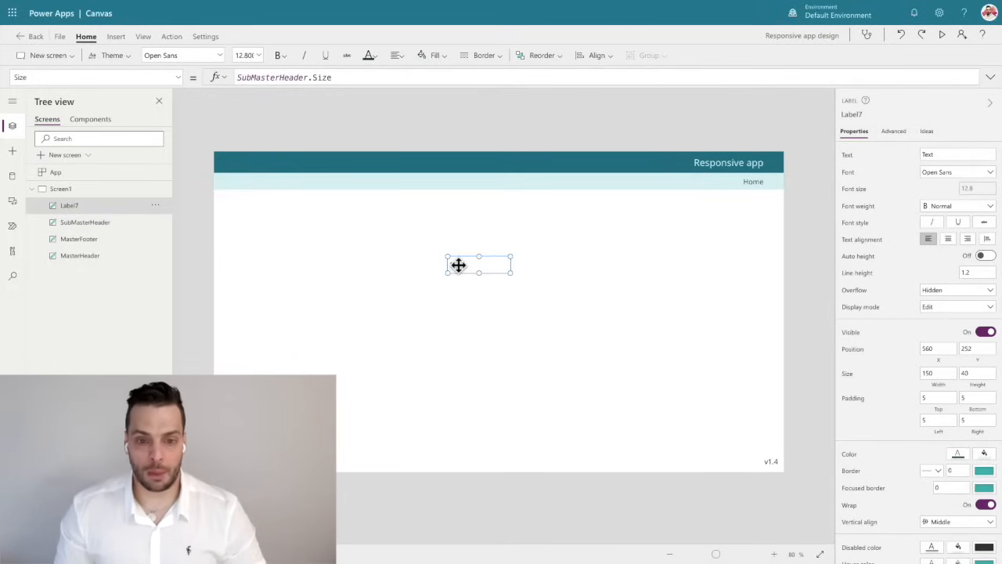
pyautogui.moveTo(458, 265); pyautogui.dragTo(438, 249)
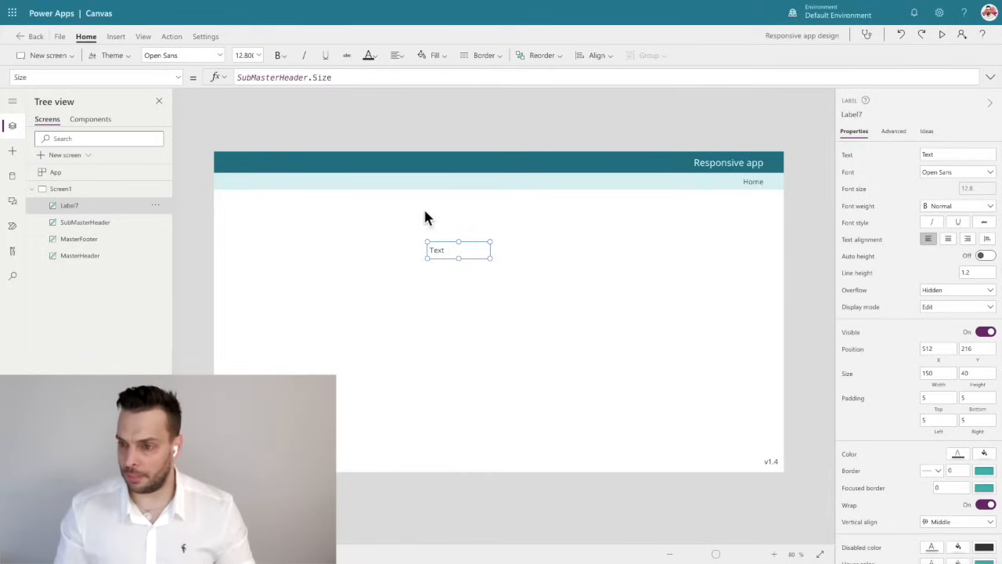
pyautogui.click(848, 156)
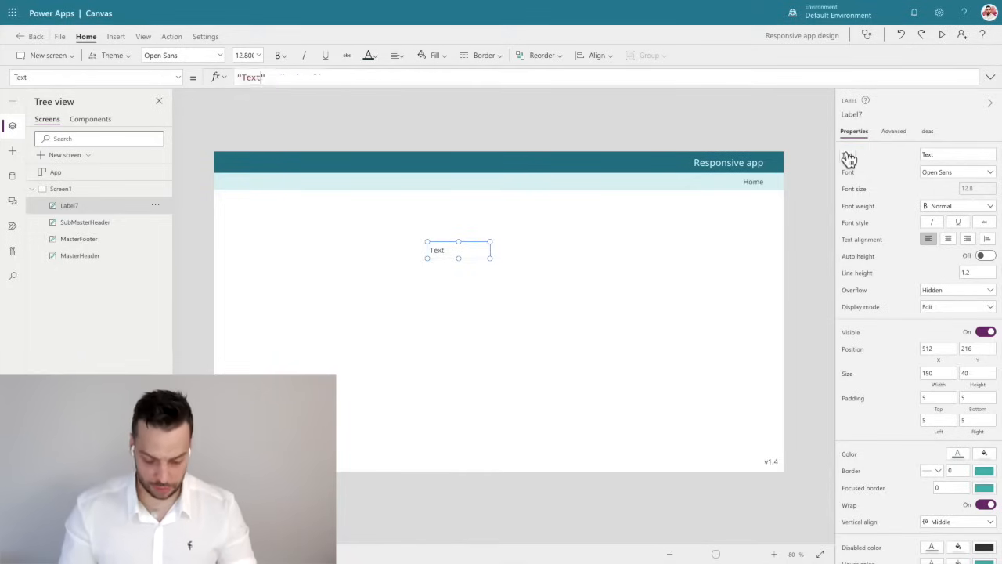
pyautogui.press('BackSpace')
pyautogui.press('BackSpace')
pyautogui.press('BackSpace')
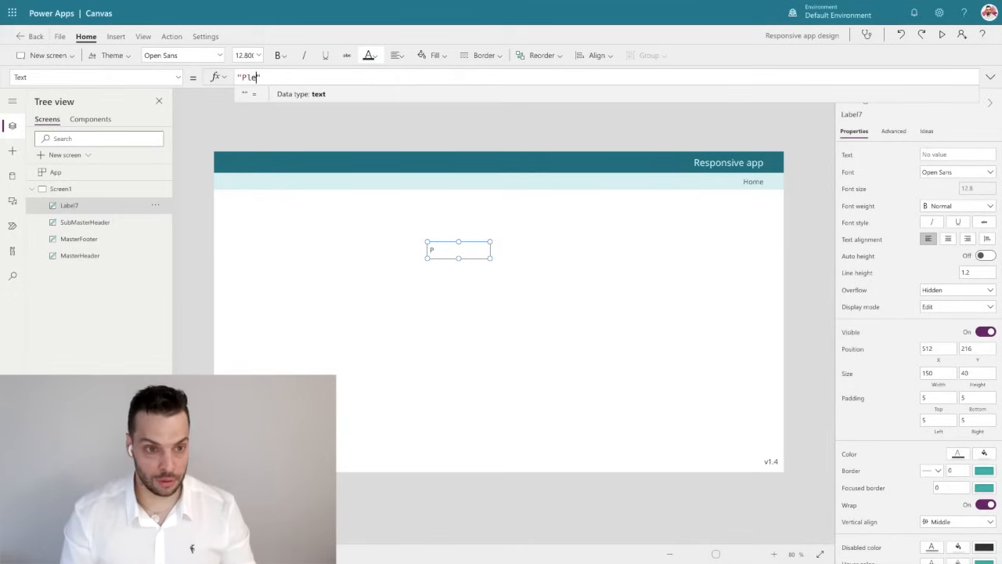
pyautogui.write('Please click the button!')
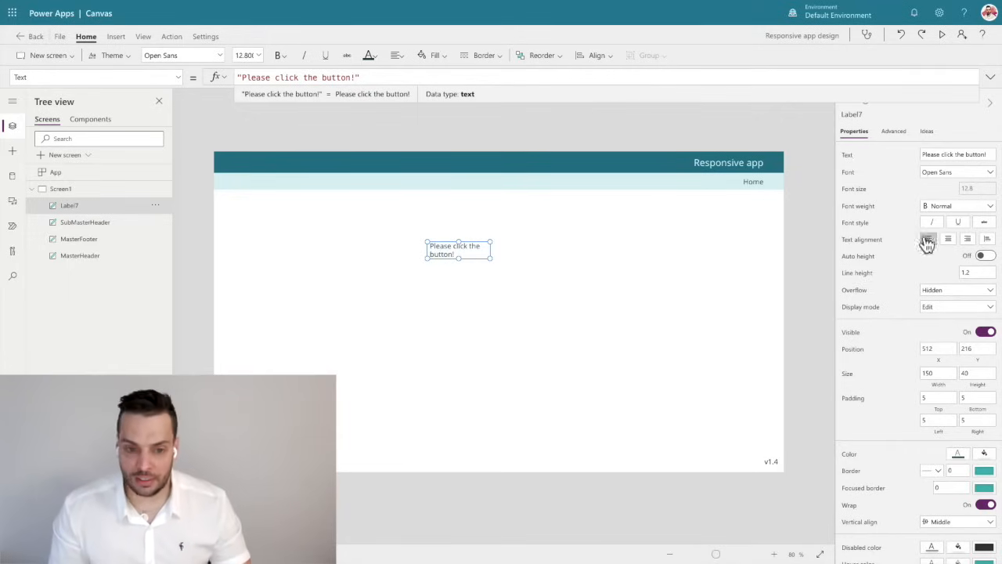
pyautogui.moveTo(443, 250); pyautogui.dragTo(475, 220)
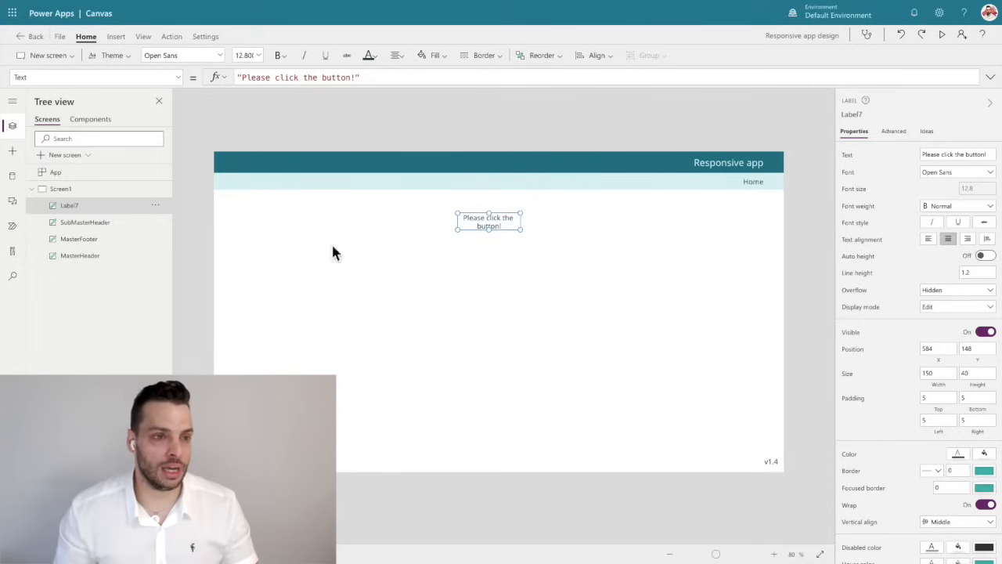
# Insert a button and place it below the "Please click the button!" label, at about X 579, Y 325.
pyautogui.click(116, 37)
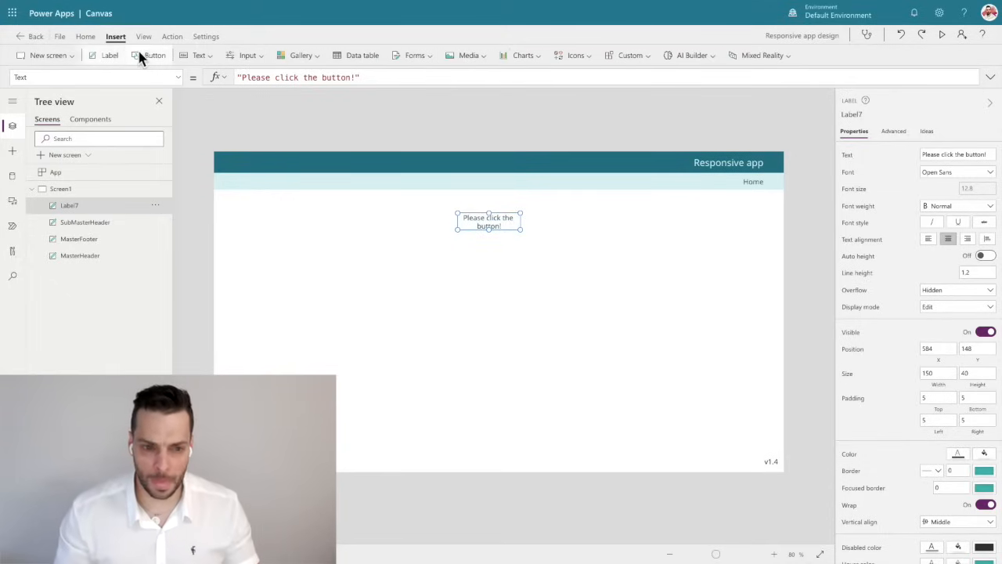
pyautogui.click(146, 55)
pyautogui.moveTo(290, 172); pyautogui.dragTo(512, 294)
pyautogui.click(591, 300)
pyautogui.click(497, 299)
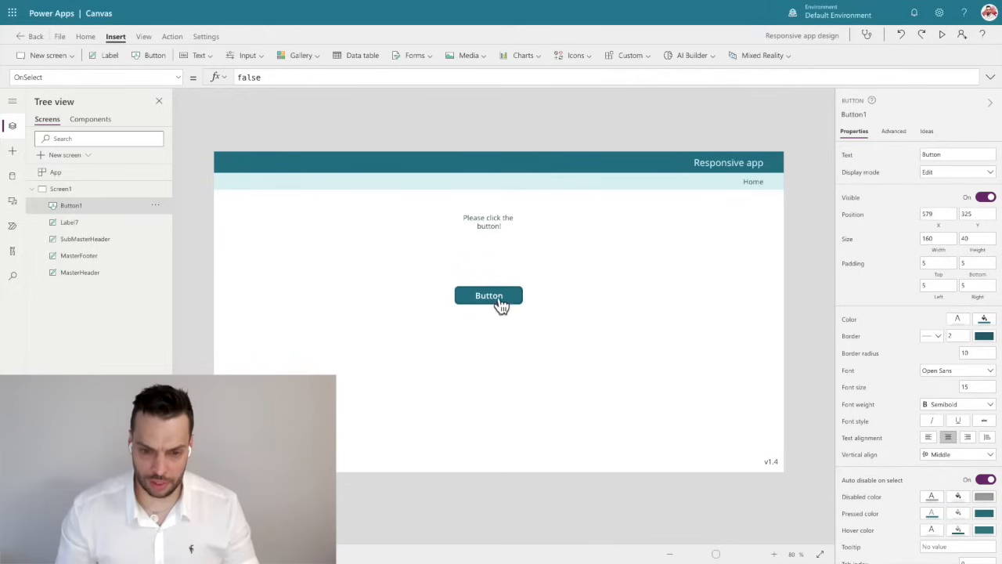
# Set the button's border radius to 0 and its font weight to Normal.
pyautogui.click(493, 292)
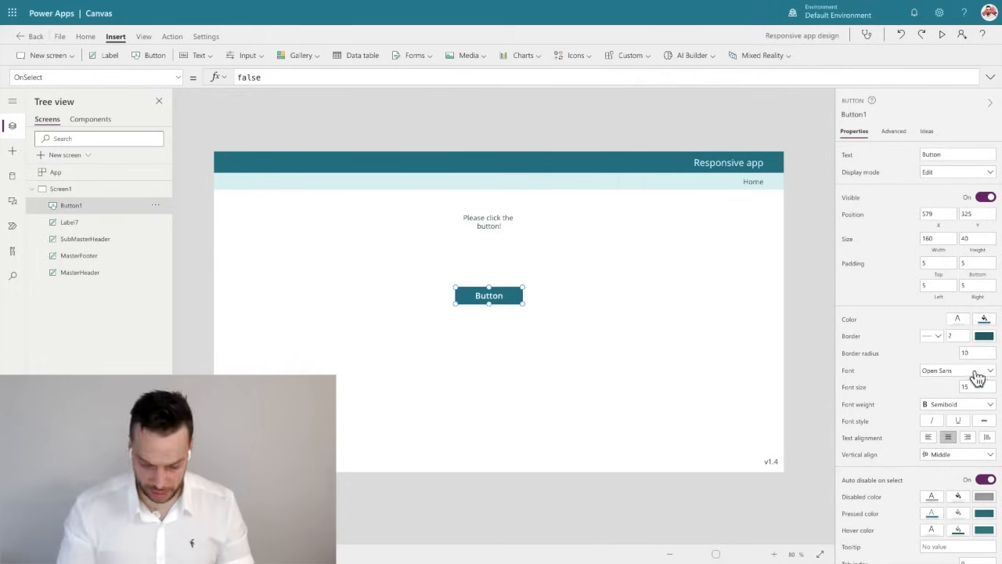
pyautogui.moveTo(944, 355); pyautogui.dragTo(927, 354)
pyautogui.write('0')
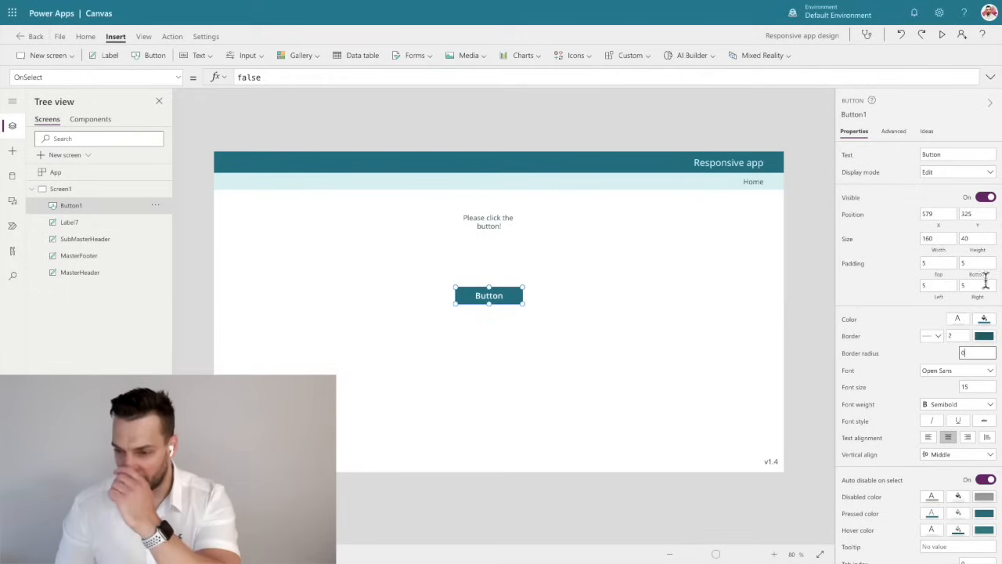
pyautogui.click(951, 404)
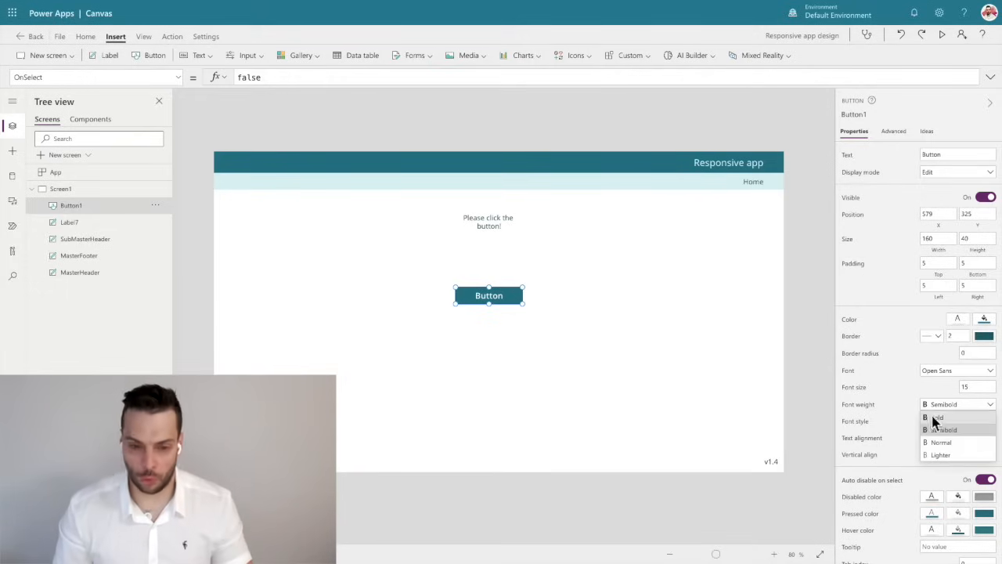
pyautogui.click(945, 442)
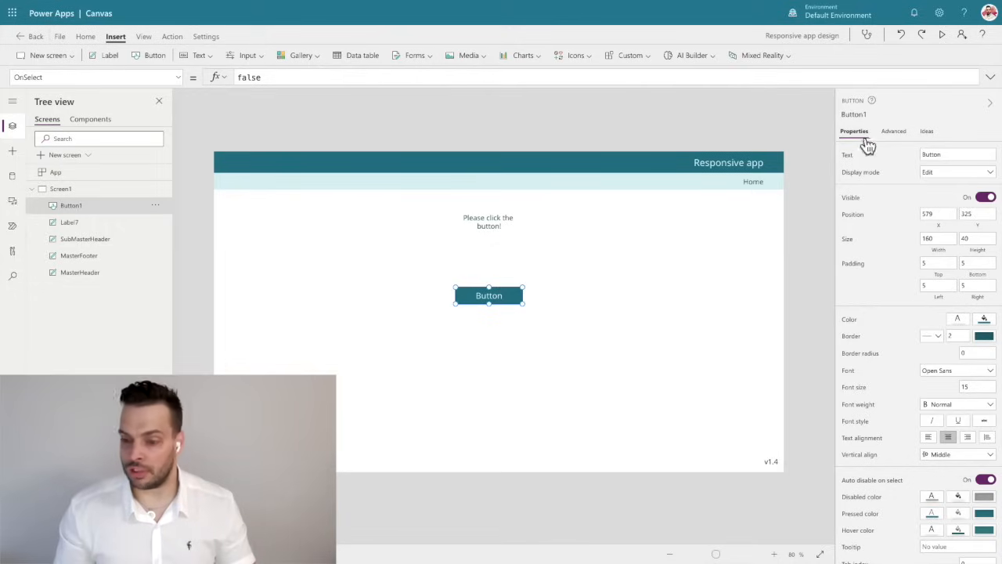
# Link the button's font size to the header with the formula MasterHeader.Size.
pyautogui.click(855, 389)
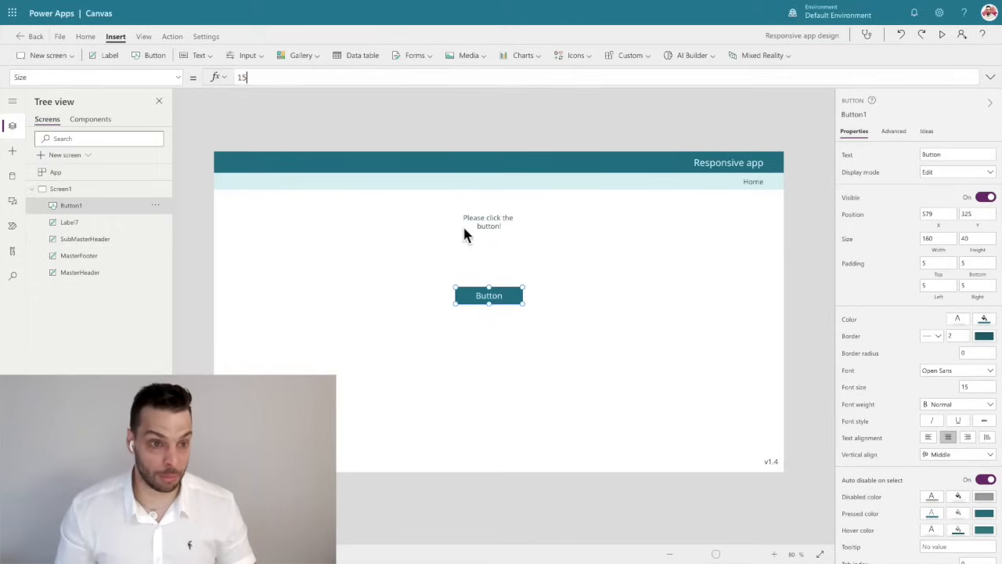
pyautogui.click(243, 77)
pyautogui.hotkey('ctrl', 'a')
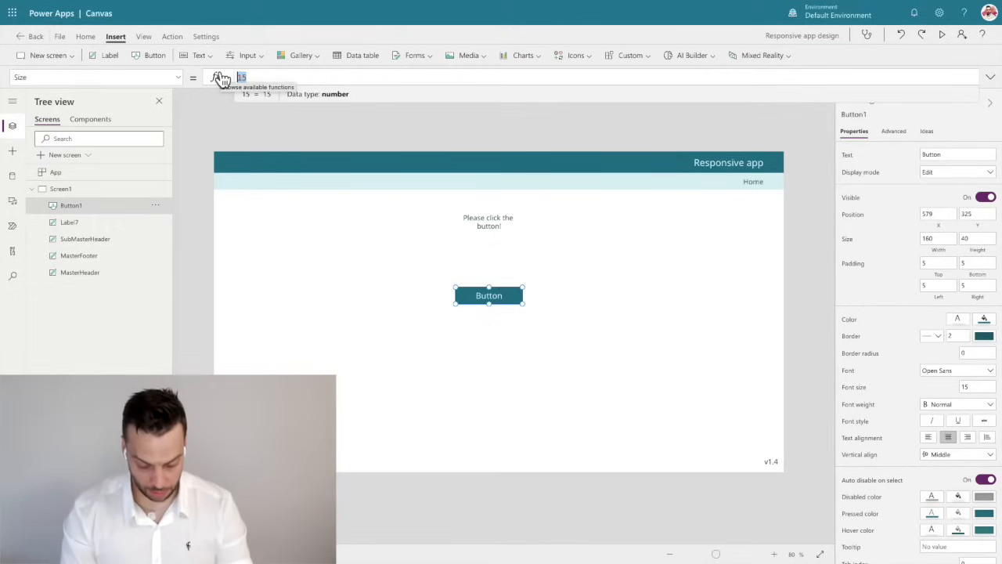
pyautogui.write('Masterh')
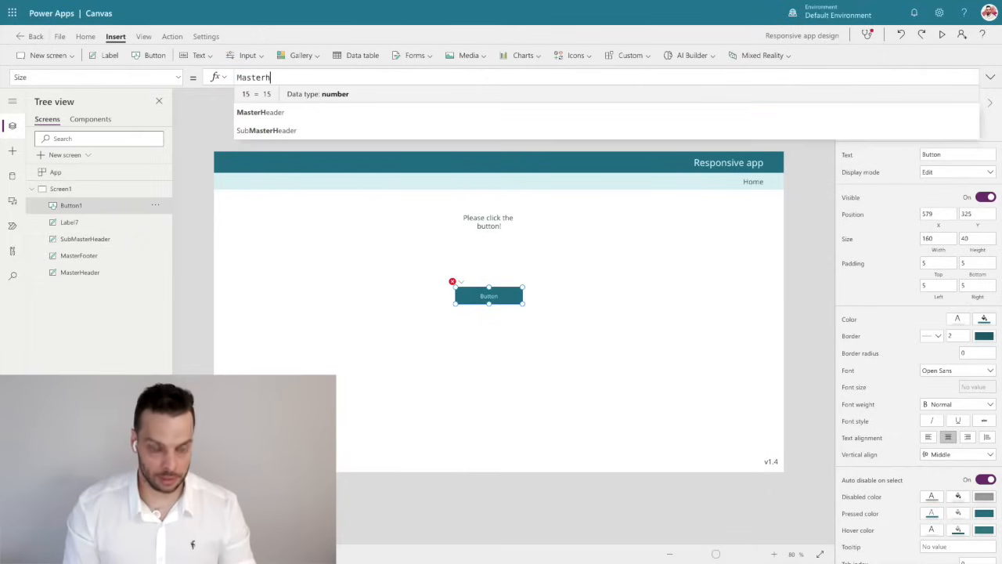
pyautogui.press('Tab')
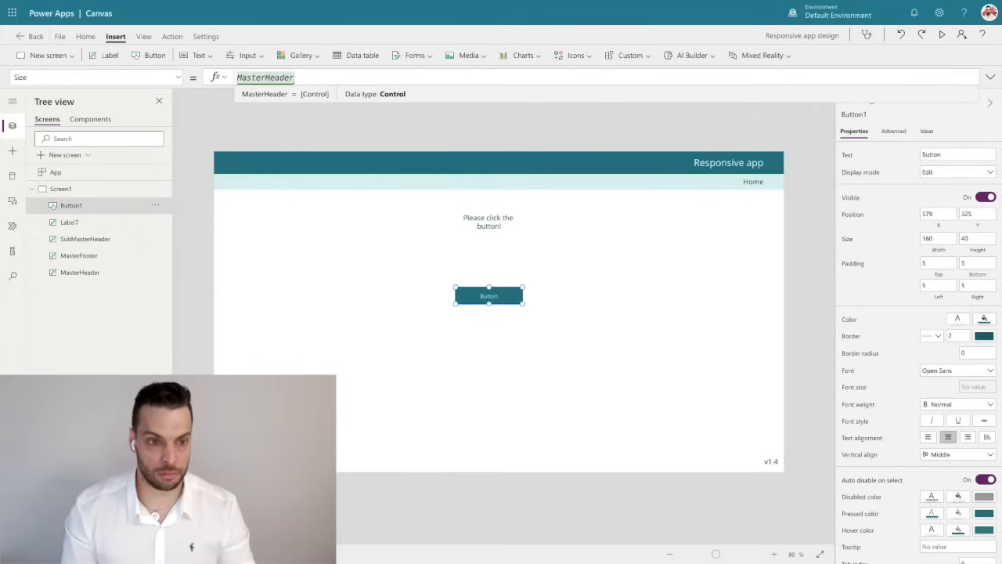
pyautogui.write('.s')
pyautogui.press('Tab')
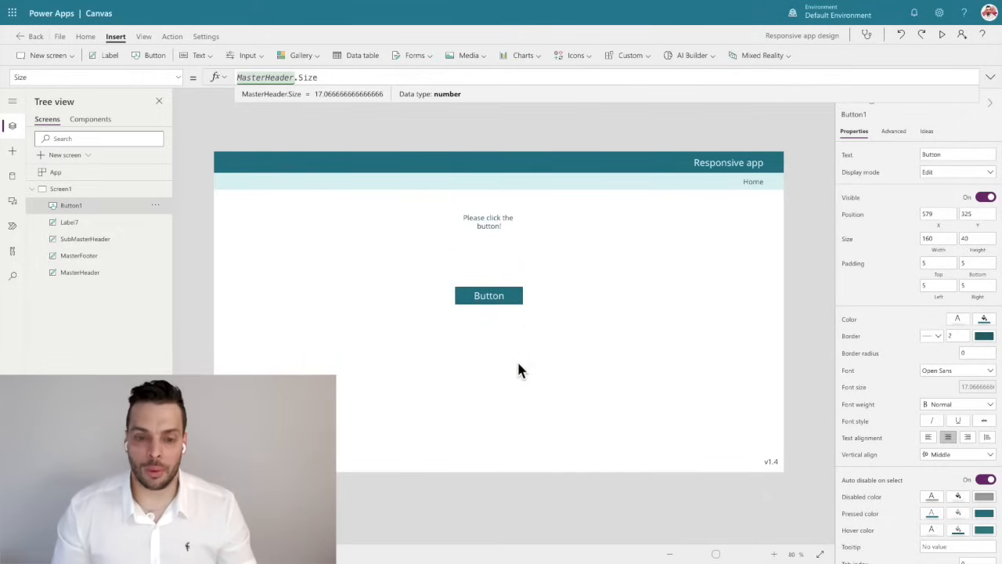
pyautogui.click(495, 256)
pyautogui.click(488, 293)
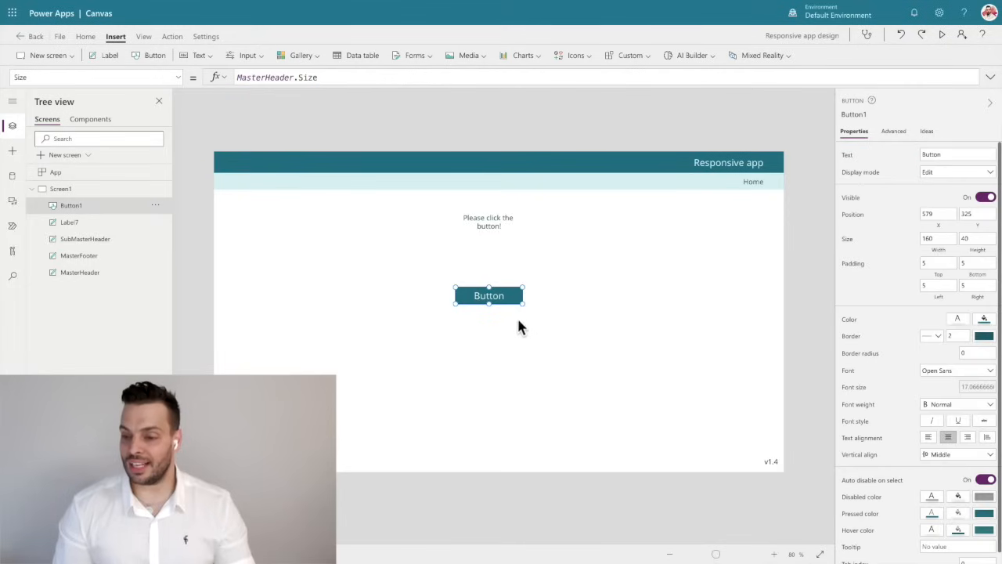
# Test the button's hover and pressed appearance directly on the canvas and view its advanced properties.
pyautogui.click(895, 133)
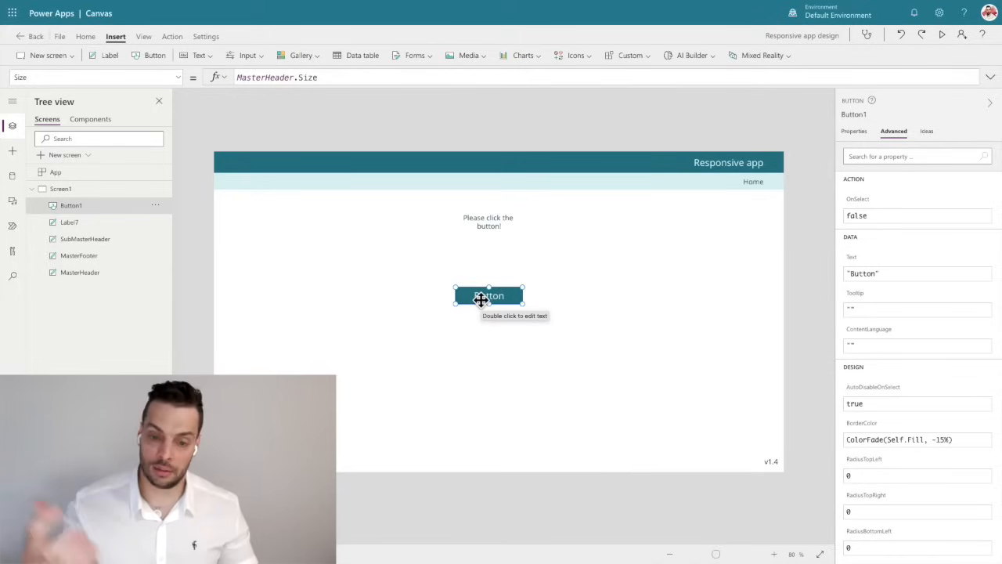
pyautogui.press('alt')
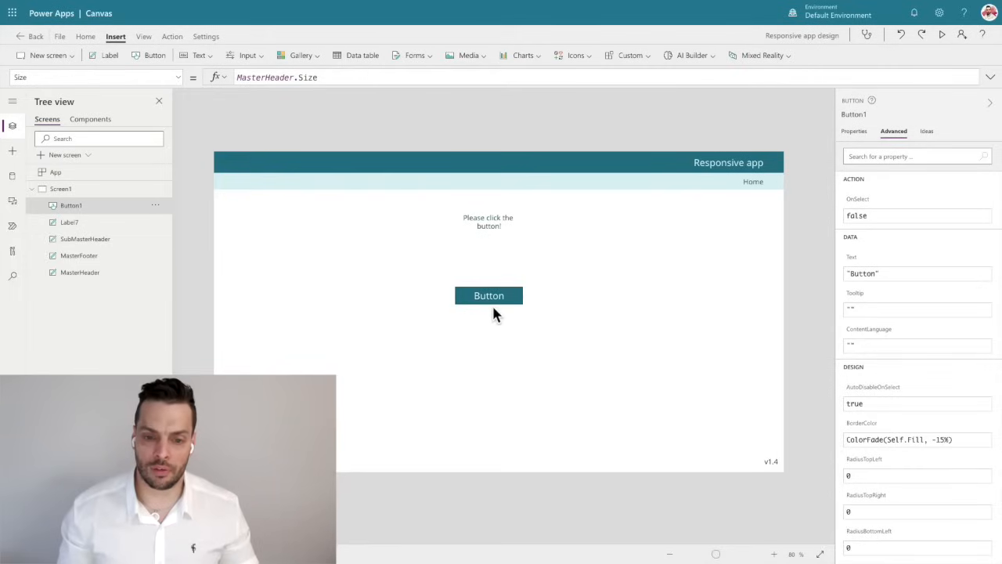
pyautogui.keyDown('alt'); pyautogui.click(493, 298); pyautogui.keyUp('alt')
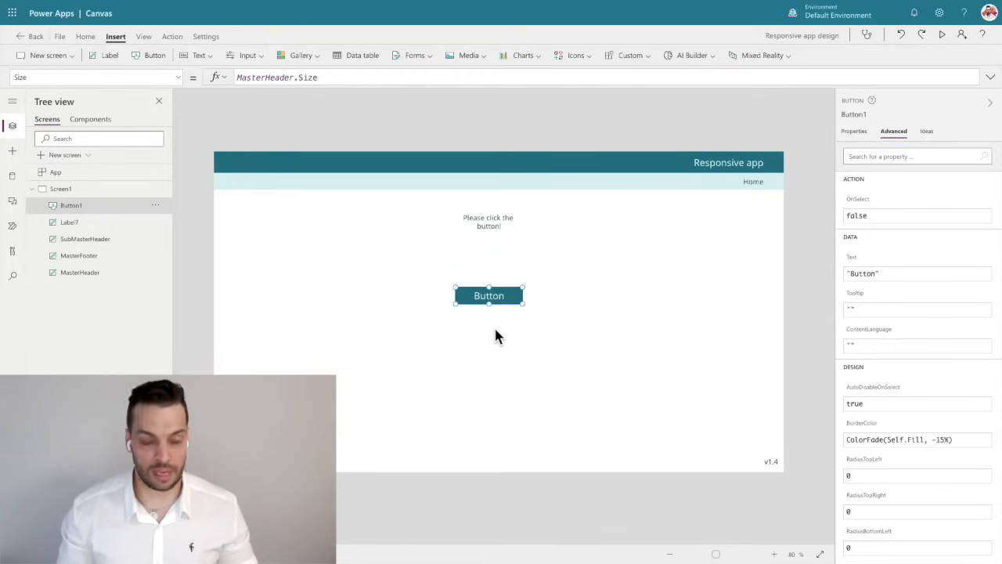
pyautogui.press('alt')
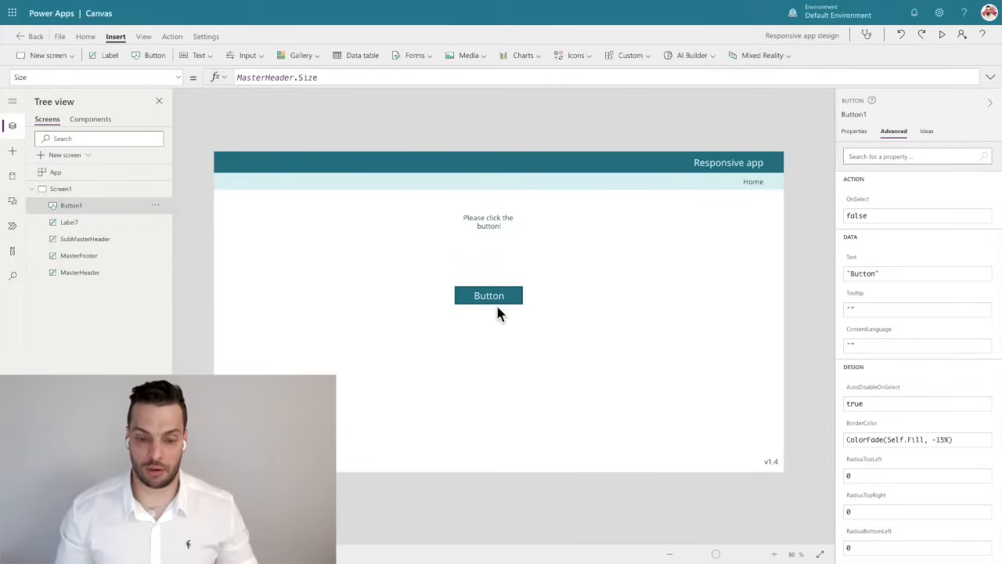
pyautogui.click(498, 305)
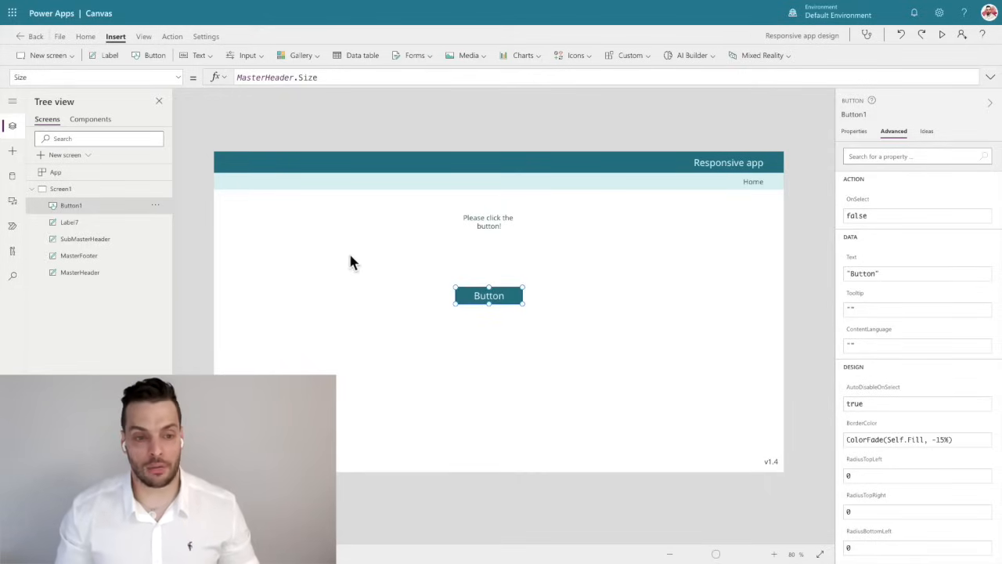
# Try a red fill on the MasterHeader and return it to the theme teal, RGBA(3, 121, 137, 1).
pyautogui.click(332, 162)
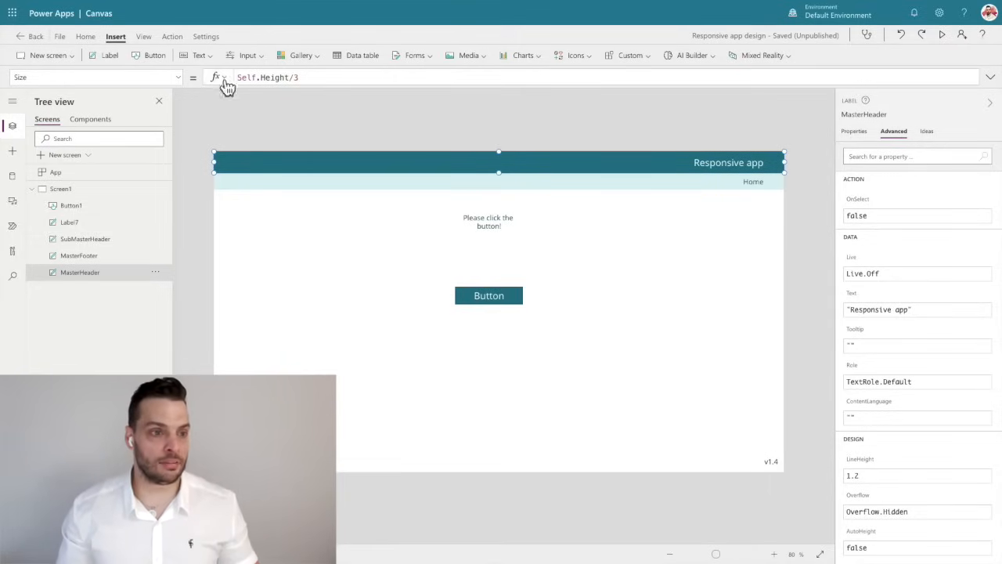
pyautogui.click(85, 37)
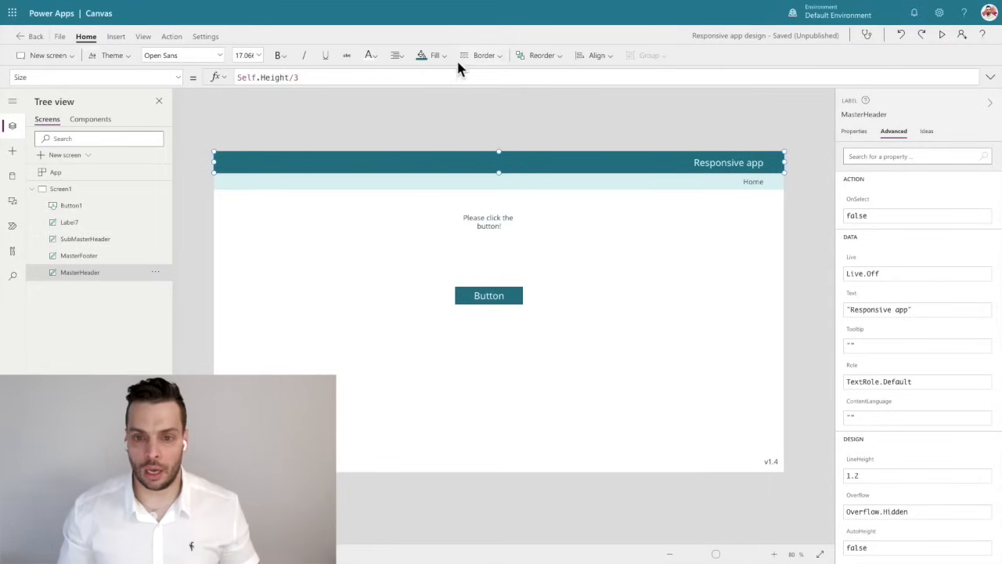
pyautogui.click(437, 56)
pyautogui.click(564, 117)
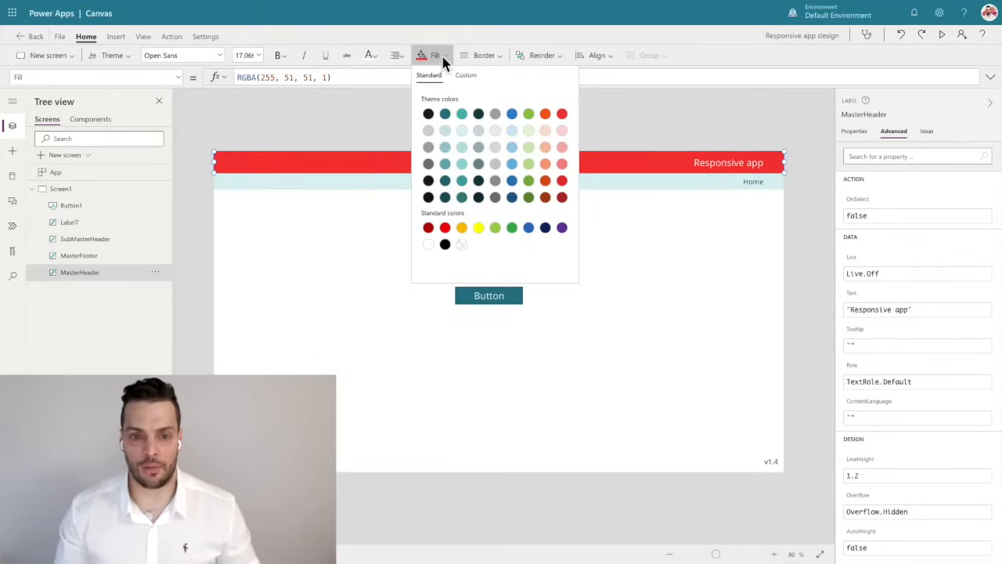
pyautogui.click(445, 113)
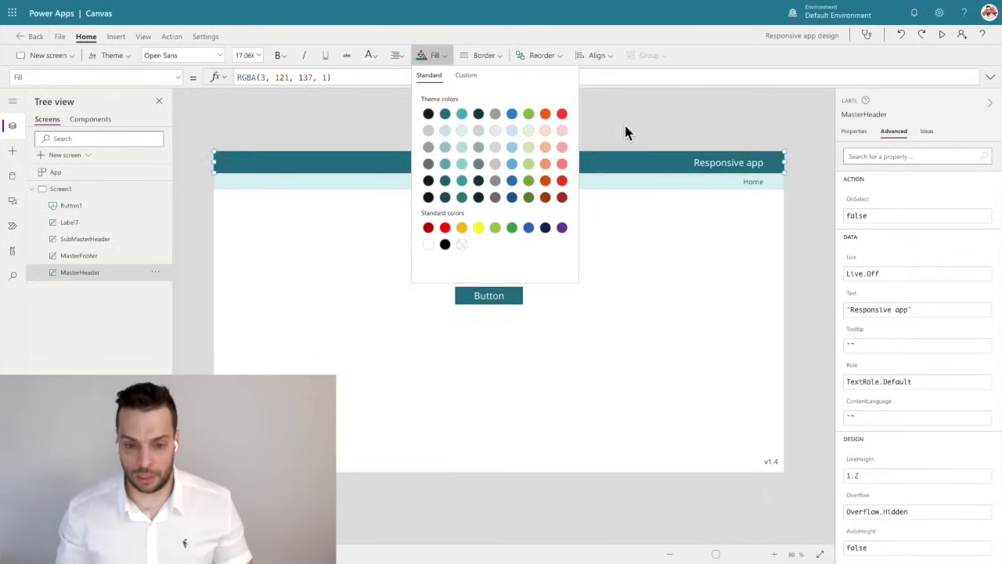
pyautogui.click(624, 122)
# Link the button's text colour to the header by setting its Color property to MasterHeader.Color.
pyautogui.click(491, 295)
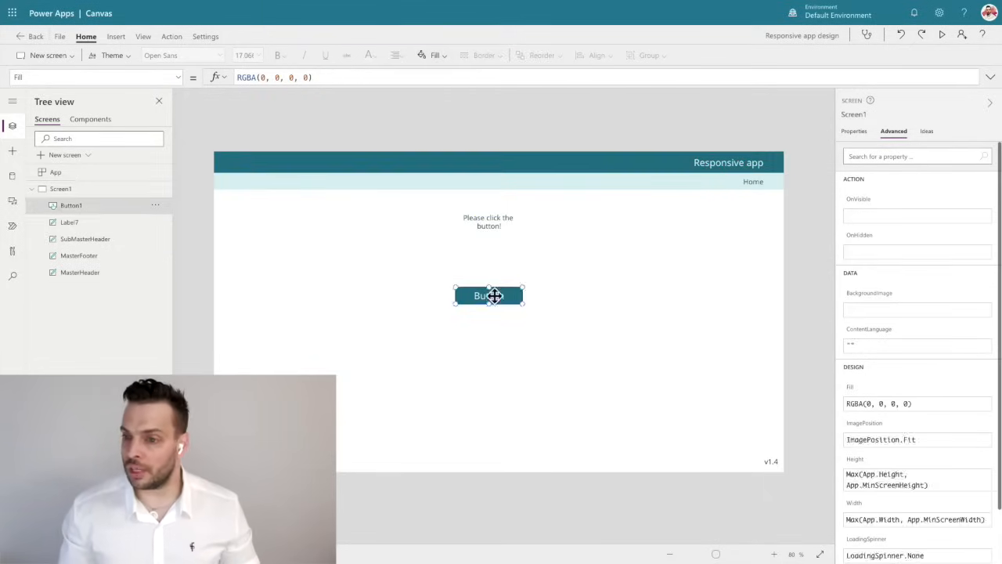
pyautogui.click(854, 131)
pyautogui.click(893, 132)
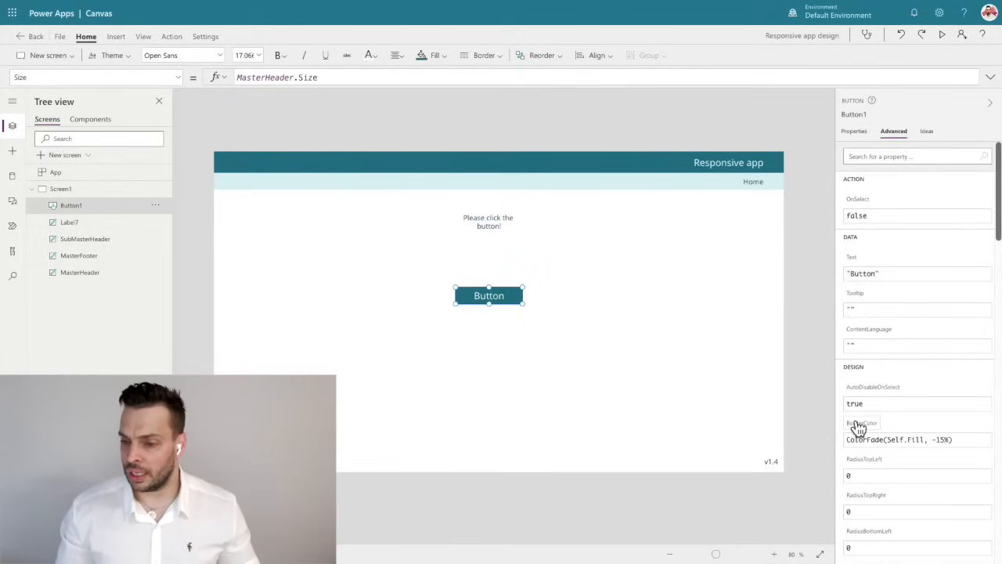
pyautogui.scroll(-1, 859, 427)
pyautogui.scroll(-2, 869, 329)
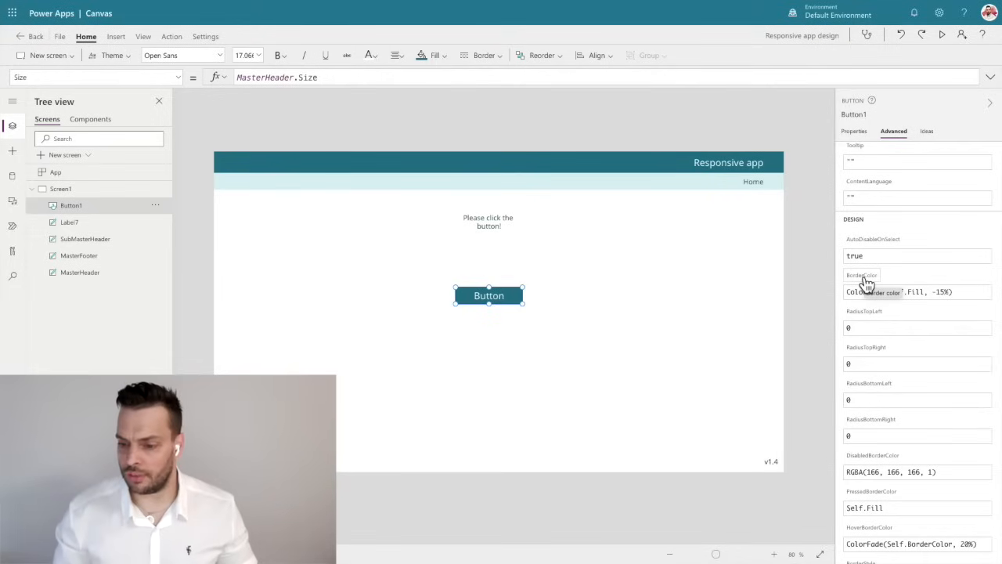
pyautogui.scroll(-3, 928, 384)
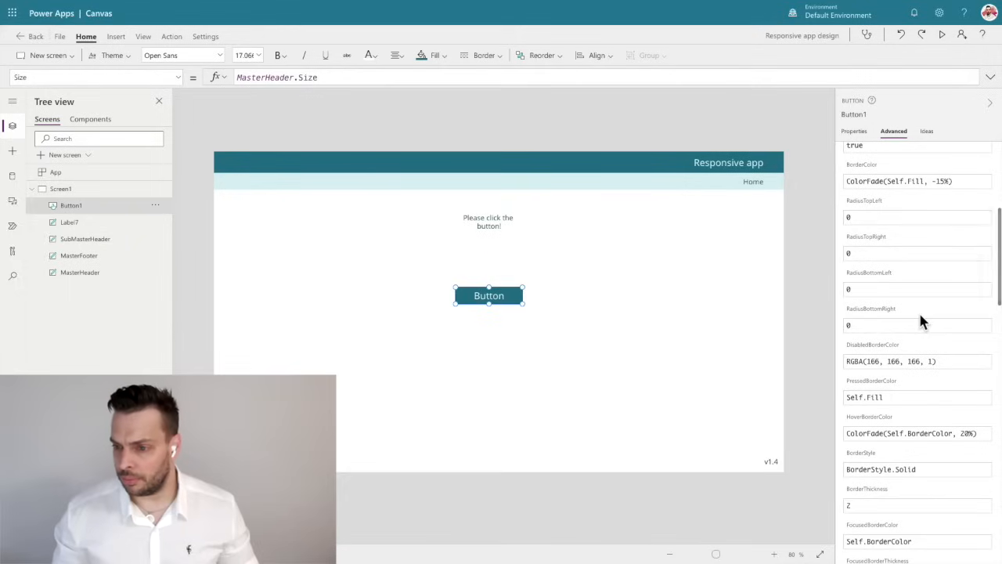
pyautogui.scroll(-2, 896, 380)
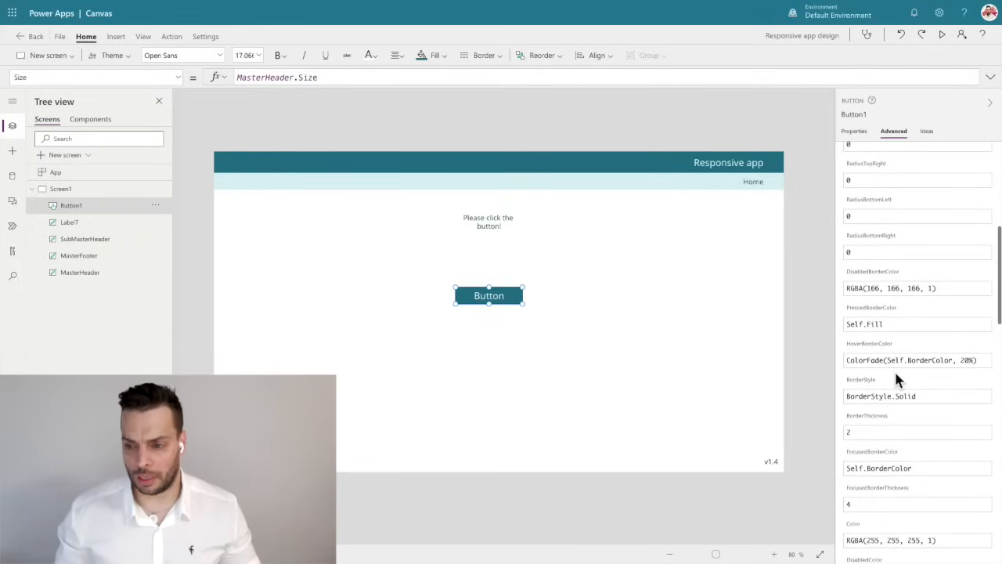
pyautogui.scroll(-4, 897, 380)
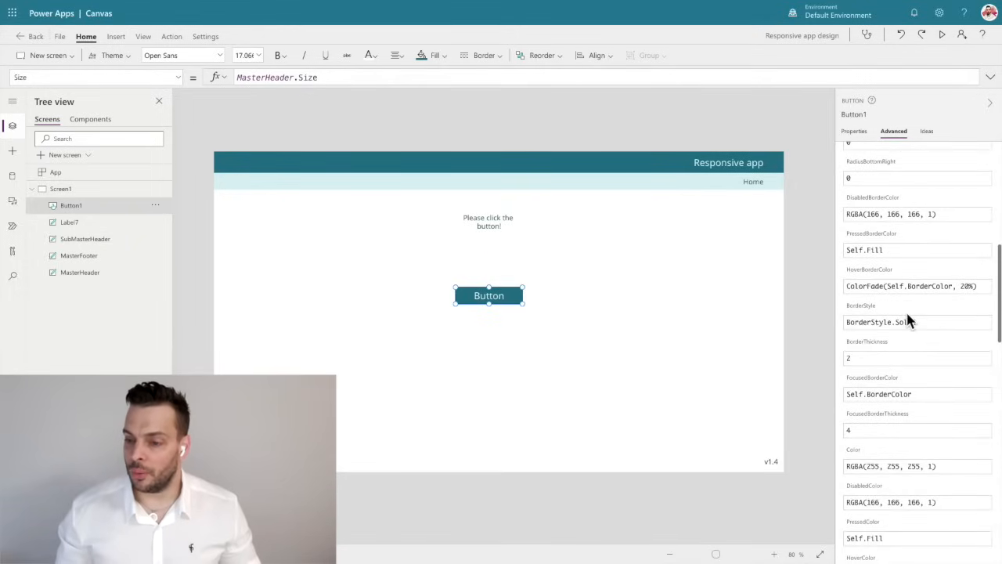
pyautogui.scroll(-2, 908, 320)
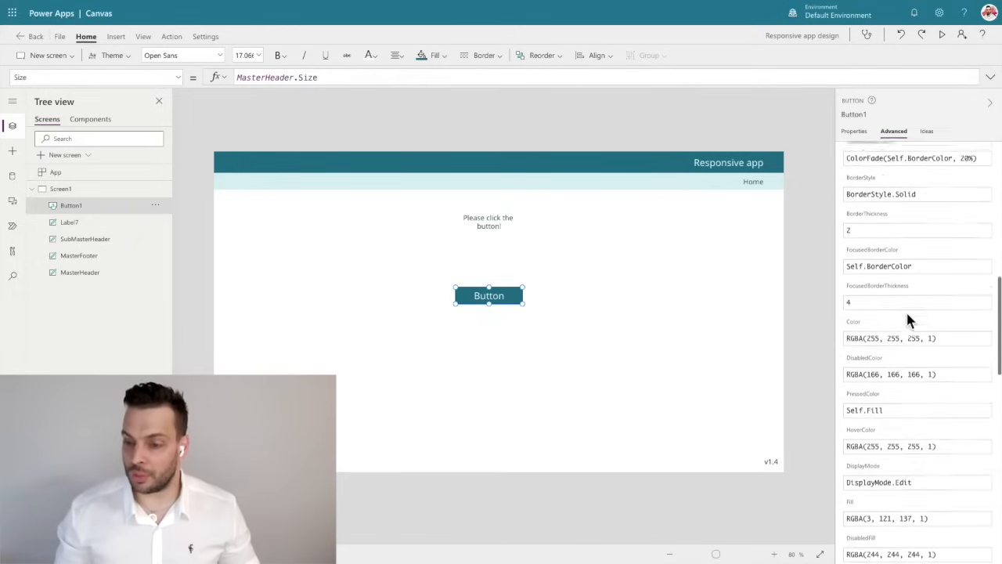
pyautogui.click(857, 325)
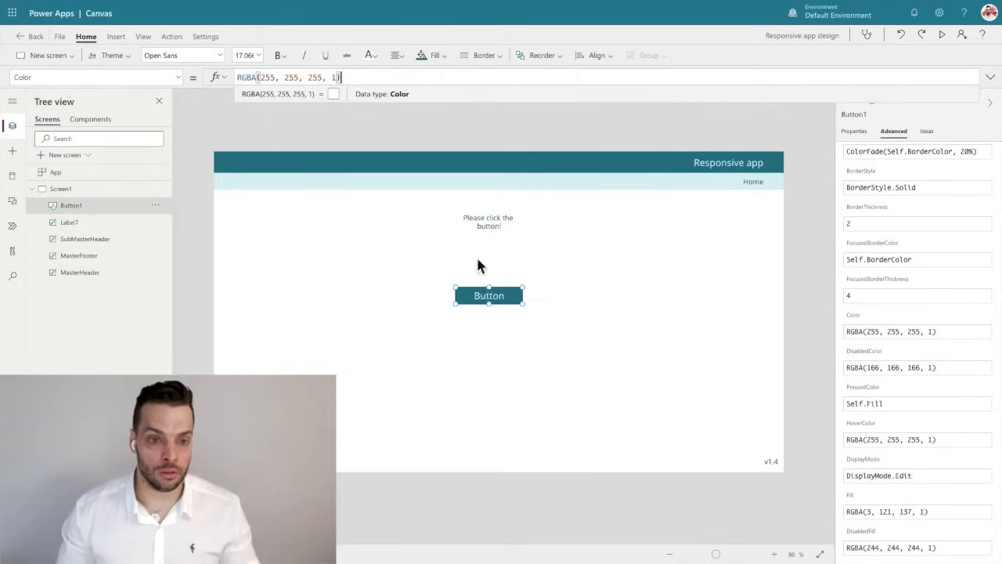
pyautogui.moveTo(345, 78); pyautogui.dragTo(220, 82)
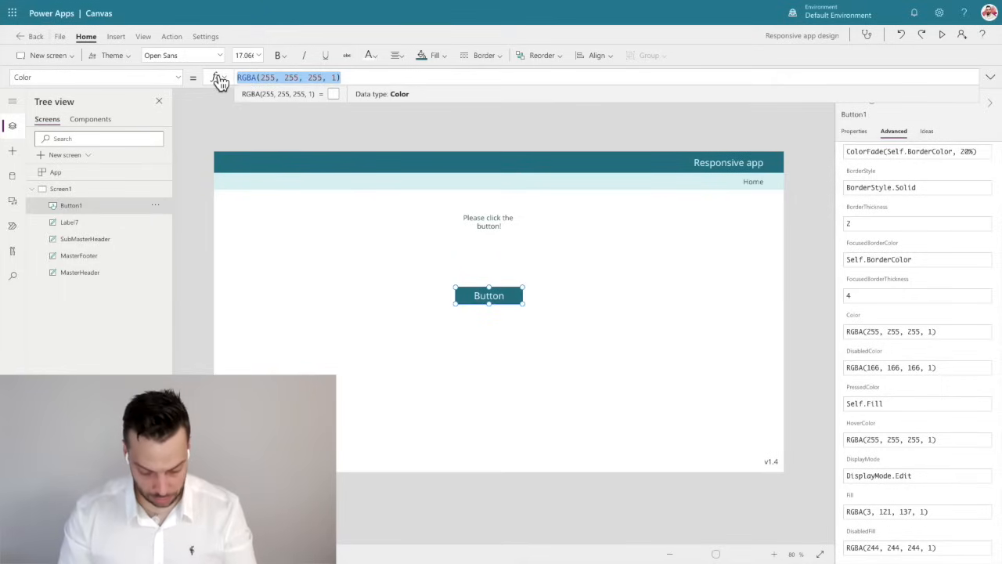
pyautogui.write('masterh')
pyautogui.press('Tab')
pyautogui.write('.co')
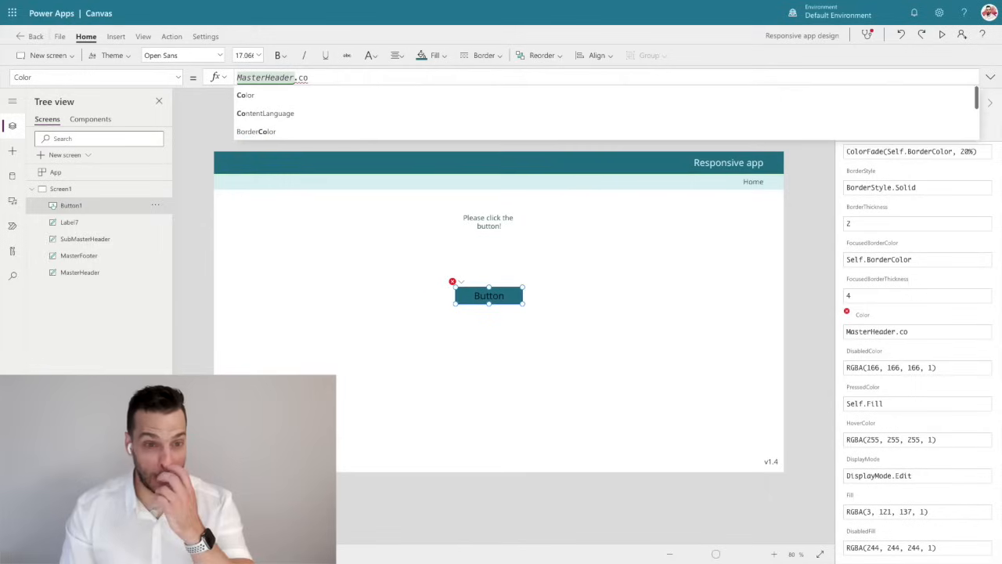
pyautogui.press('Tab')
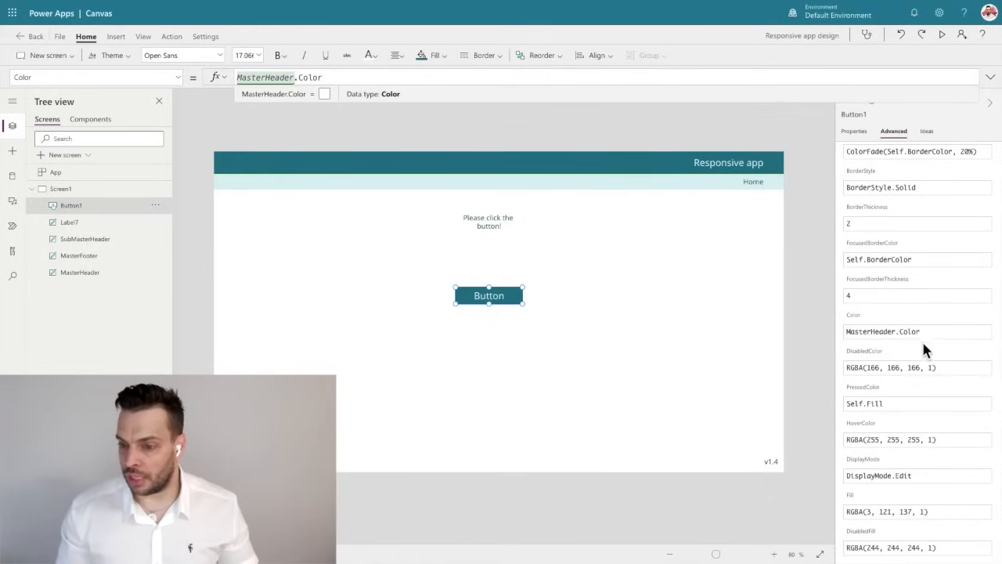
# Set the button's Fill property to MasterHeader.Fill.
pyautogui.scroll(-2, 891, 370)
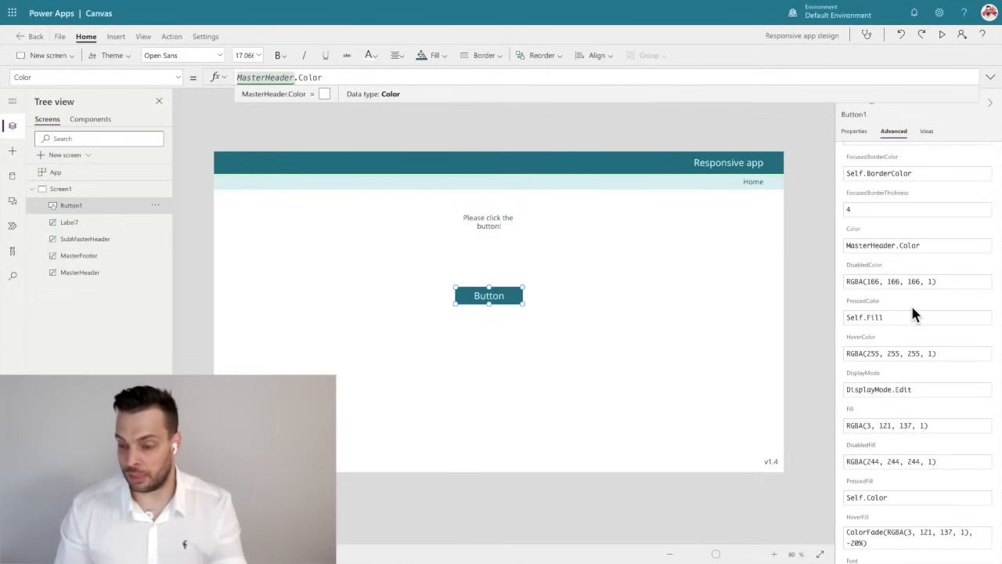
pyautogui.scroll(-1, 899, 429)
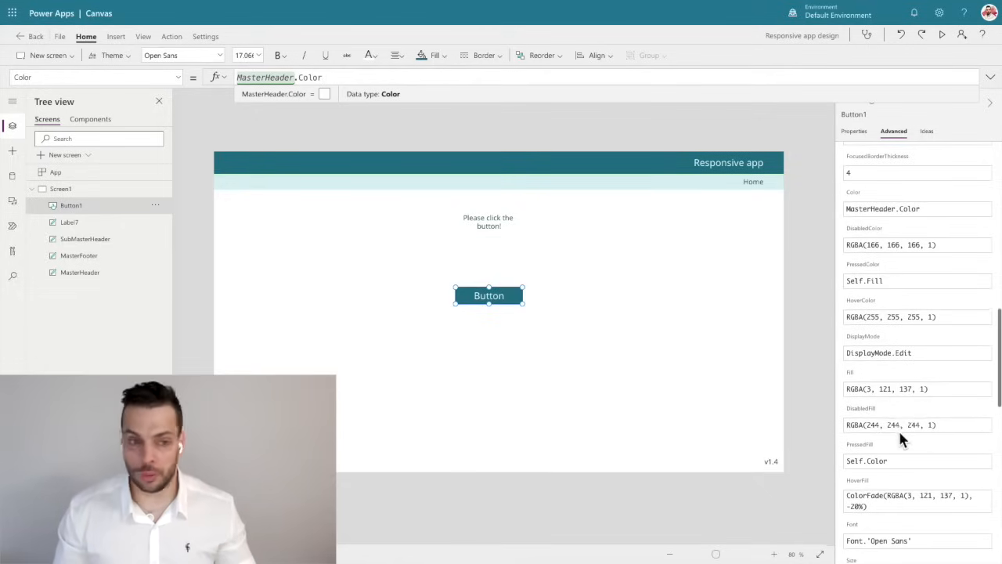
pyautogui.click(856, 380)
pyautogui.hotkey('ctrl', 'a')
pyautogui.write('masterh')
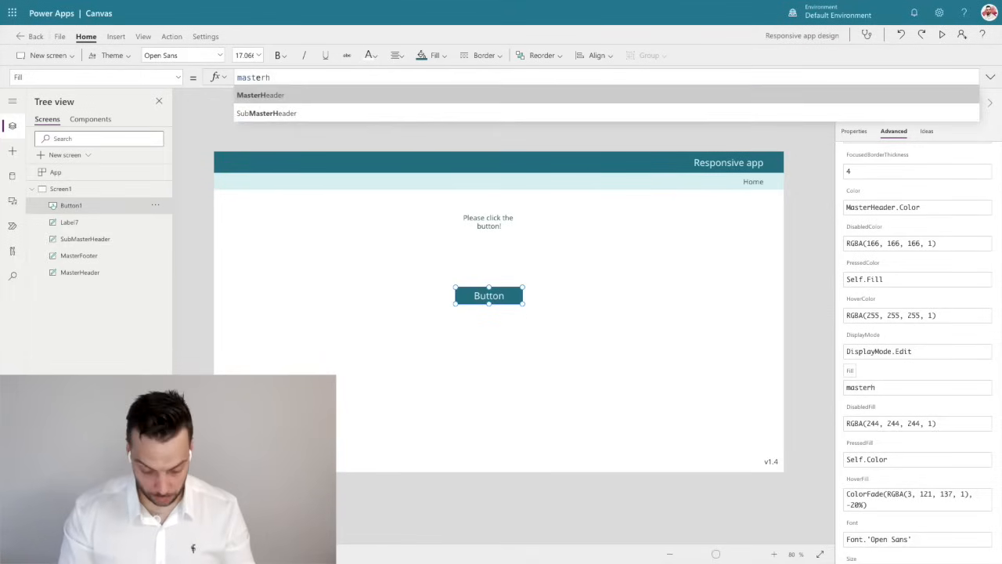
pyautogui.press('Tab')
pyautogui.write('.Fill')
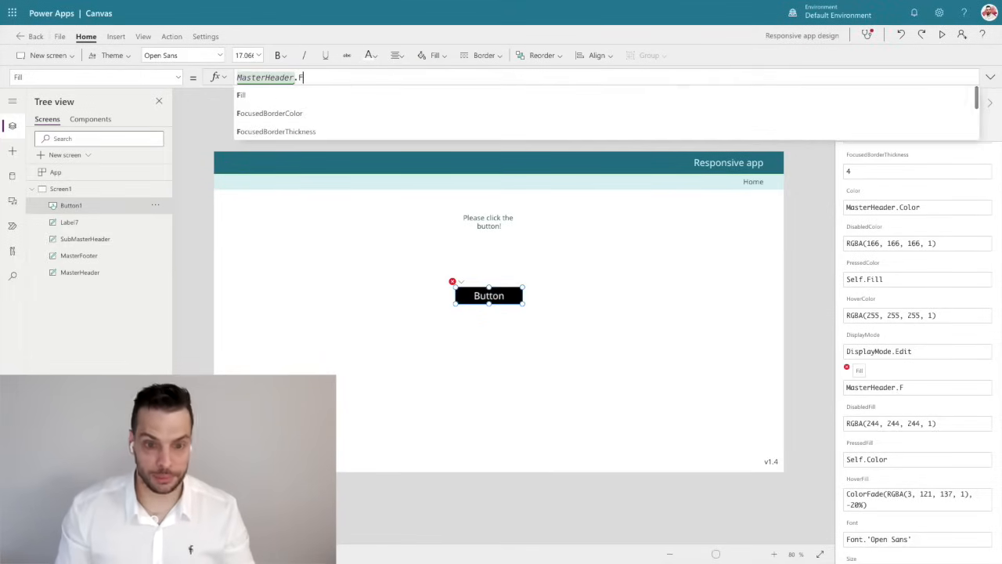
pyautogui.press('Down')
pyautogui.press('Tab')
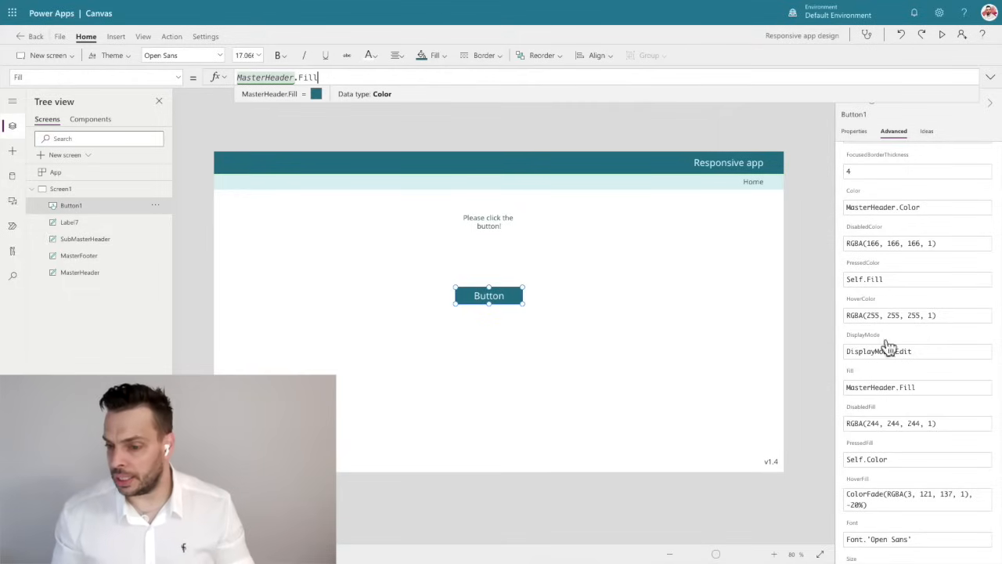
# Set the button's HoverFill property to ColorFade(Self.Fill, -20%) and test its hover appearance on the canvas.
pyautogui.scroll(-2, 937, 401)
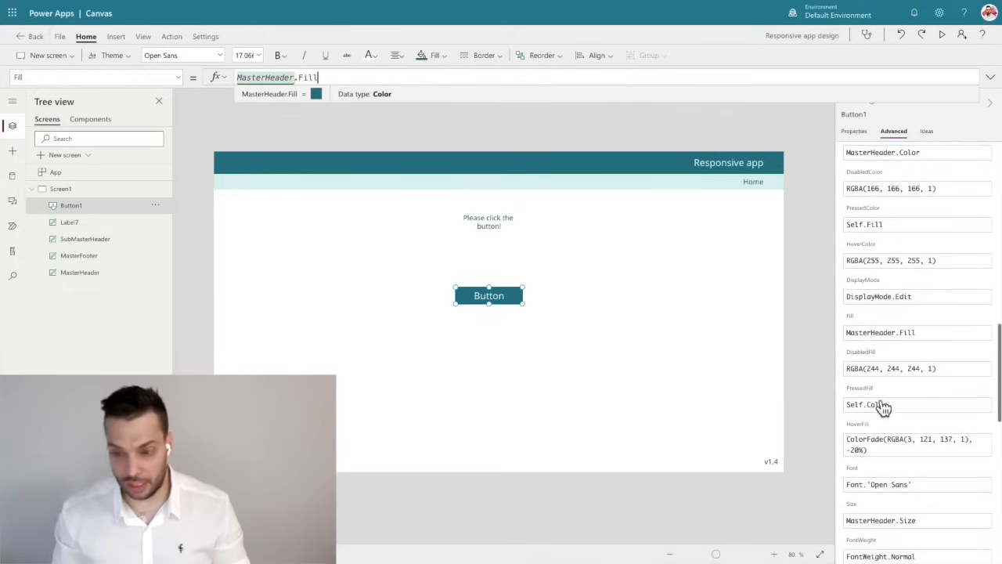
pyautogui.scroll(-1, 887, 407)
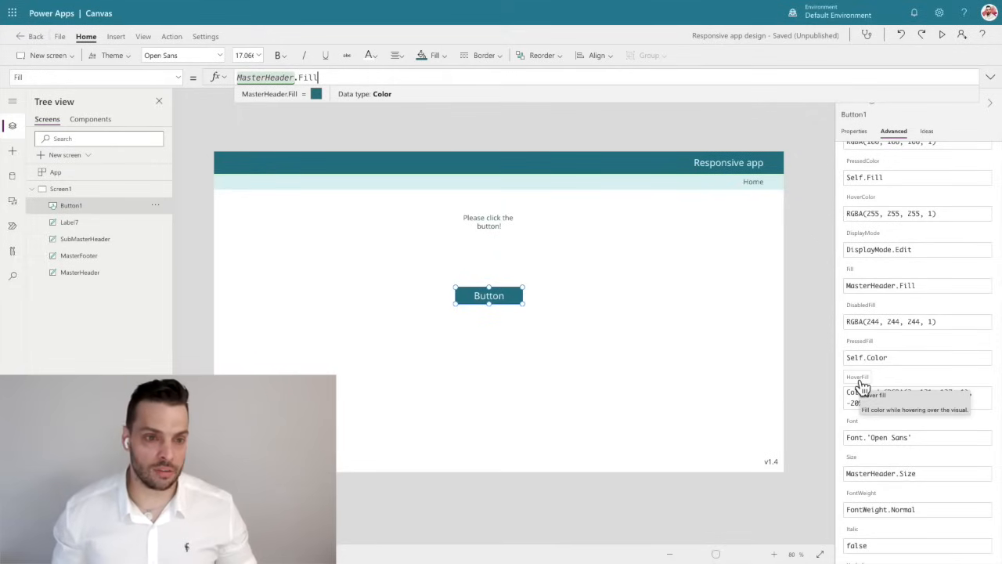
pyautogui.click(863, 387)
pyautogui.moveTo(284, 77)
pyautogui.mouseDown()
pyautogui.moveTo(403, 77)
pyautogui.moveTo(373, 81)
pyautogui.mouseUp()
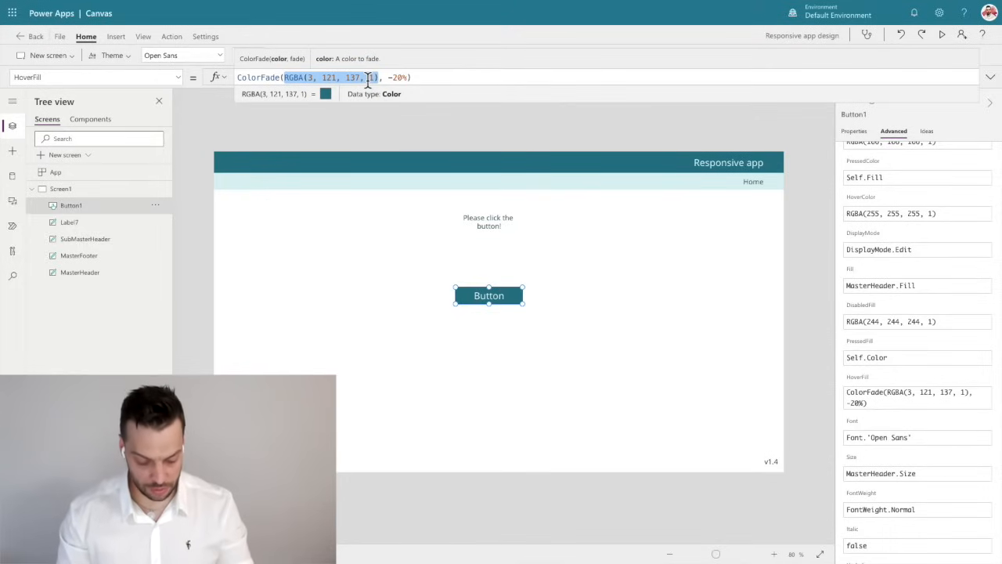
pyautogui.write('Self.')
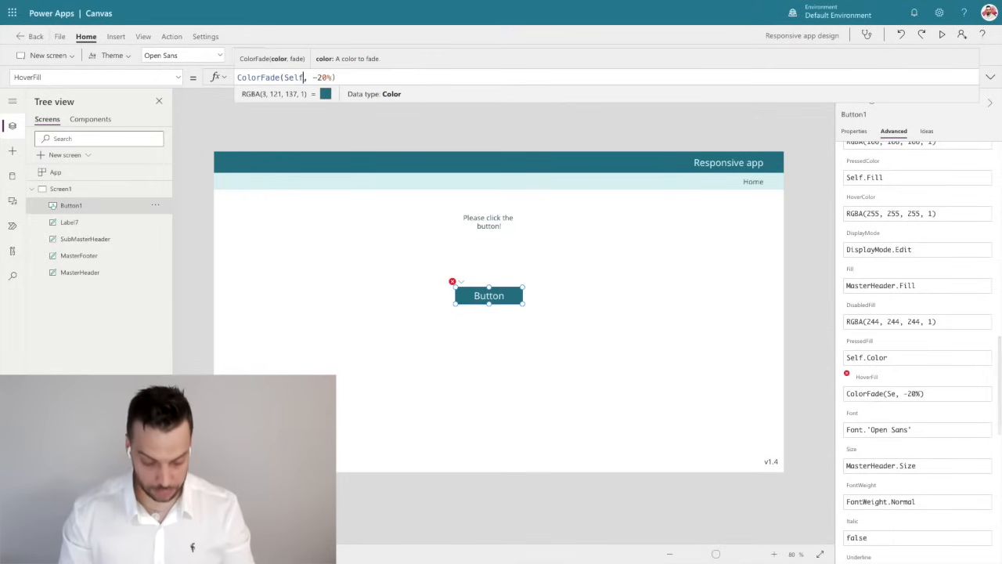
pyautogui.write('Fill')
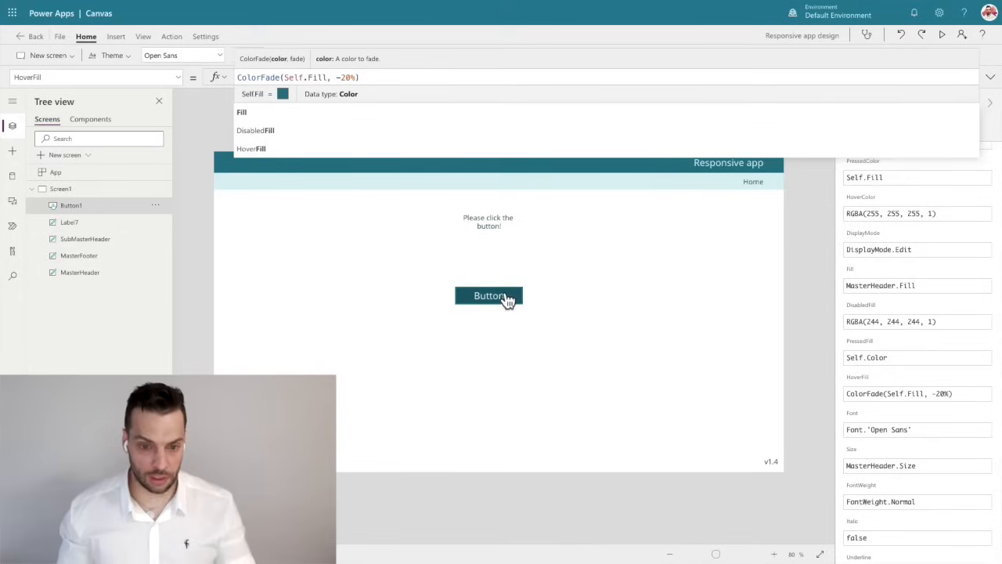
pyautogui.click(504, 295)
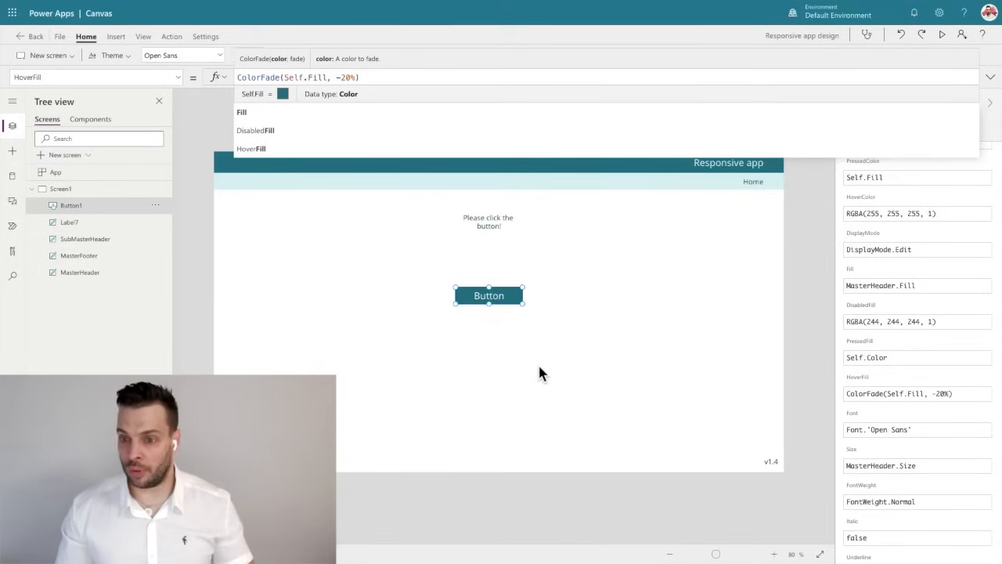
# Try a red fill, RGBA(255, 51, 51, 1), on the MasterHeader and test the button's hover colour.
pyautogui.click(822, 243)
pyautogui.click(650, 165)
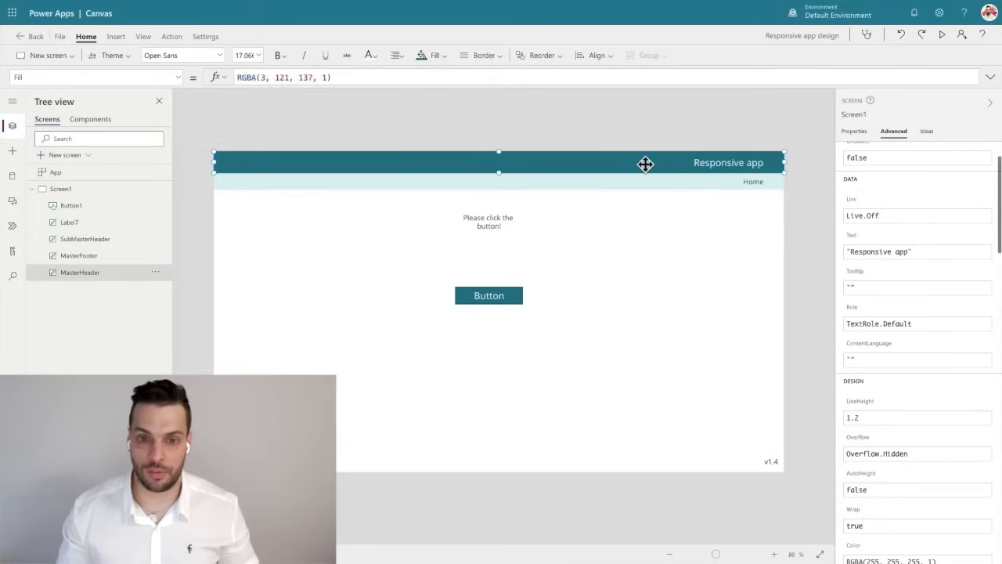
pyautogui.click(432, 56)
pyautogui.click(562, 114)
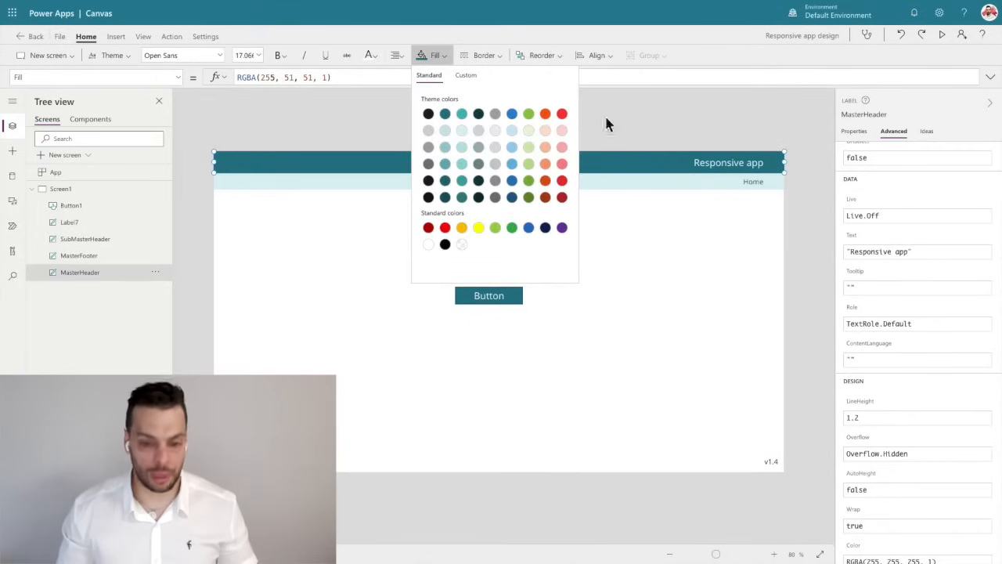
pyautogui.click(521, 372)
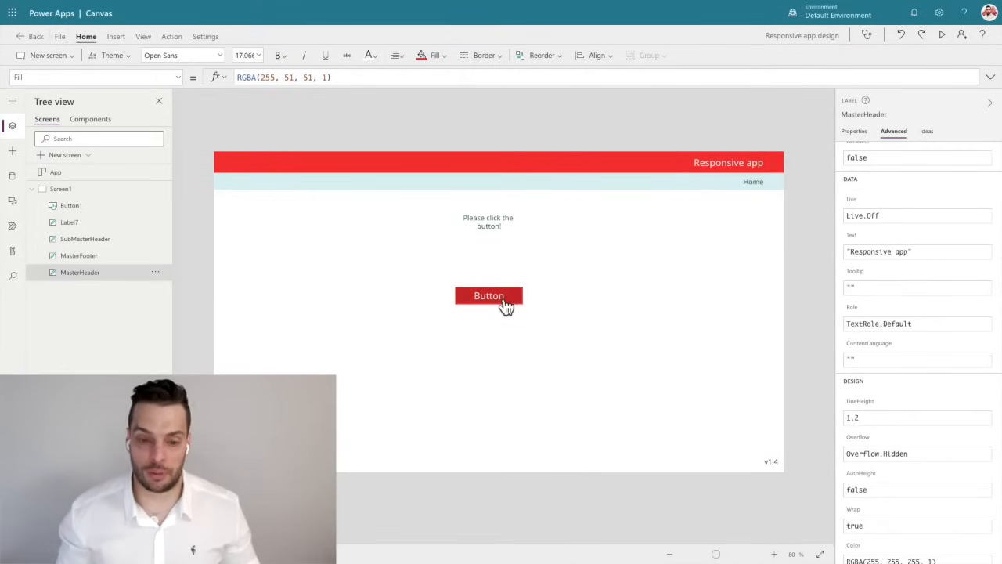
pyautogui.keyDown('alt'); pyautogui.click(506, 305); pyautogui.keyUp('alt')
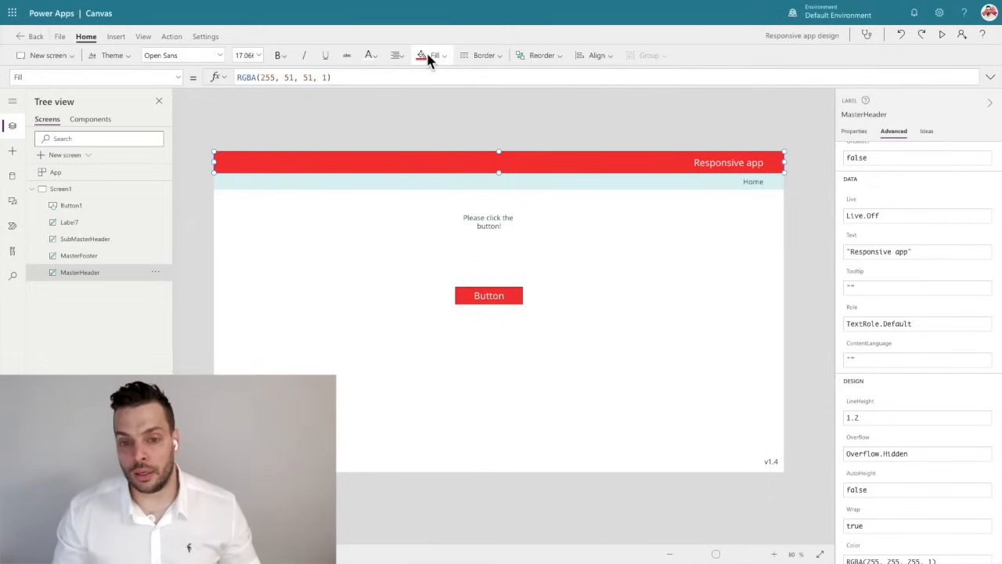
# Move the button to the left of the canvas centre and slightly lower on Screen1.
pyautogui.click(534, 138)
pyautogui.click(499, 304)
pyautogui.moveTo(501, 297); pyautogui.dragTo(399, 289)
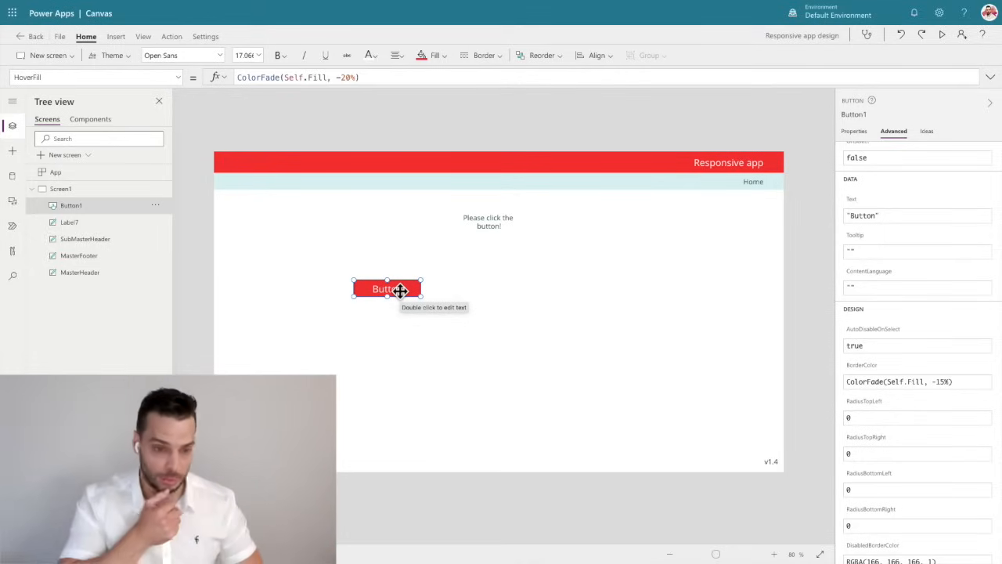
pyautogui.moveTo(400, 290); pyautogui.dragTo(399, 326)
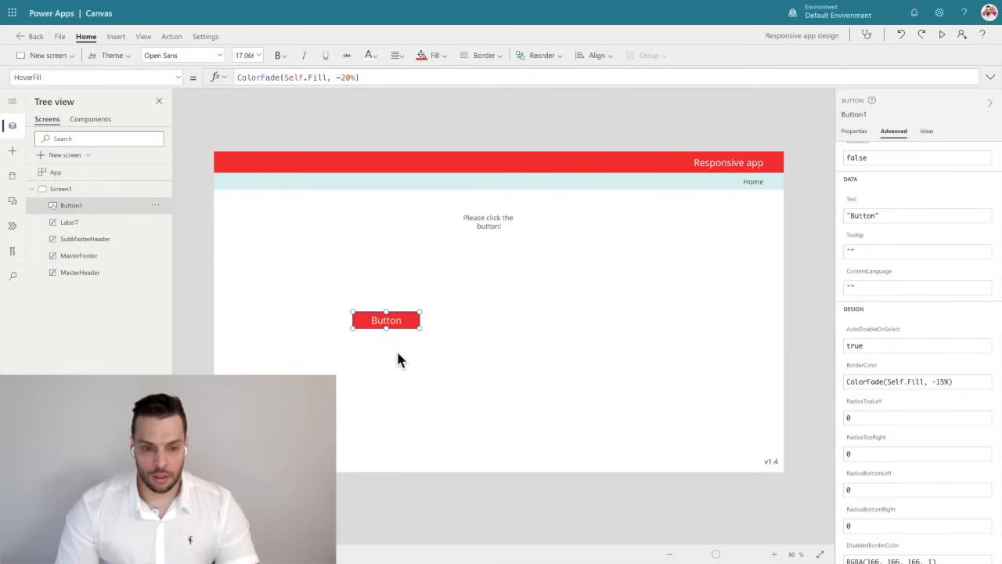
# Duplicate the button and place the copy level with the original, to its right with a gap between them.
pyautogui.hotkey('ctrl', 'c')
pyautogui.hotkey('ctrl', 'v')
pyautogui.moveTo(400, 329); pyautogui.dragTo(548, 320)
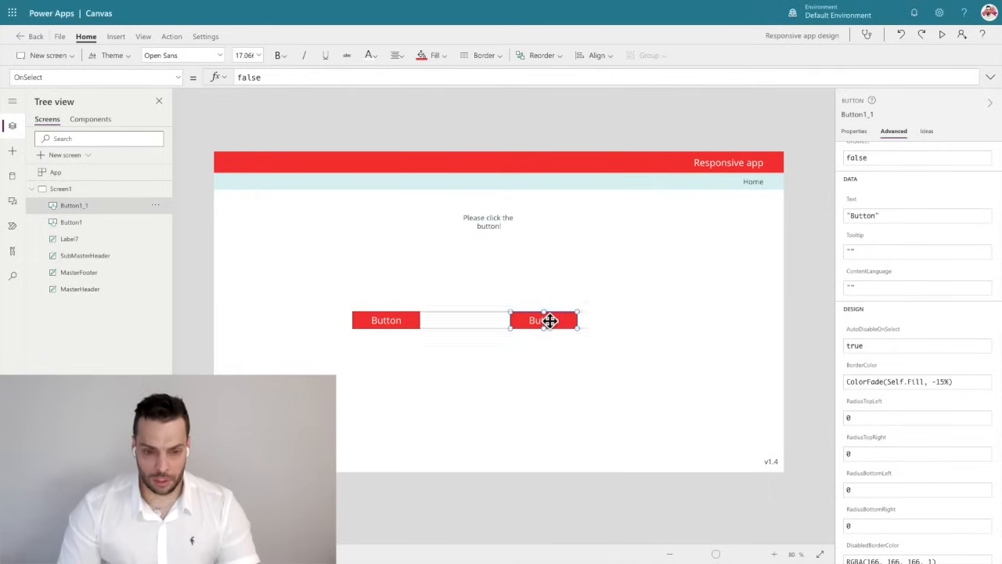
# Change the original button's text to "Button 1" and the copy's text to "Button 2".
pyautogui.click(394, 320)
pyautogui.click(407, 324)
pyautogui.press('Right')
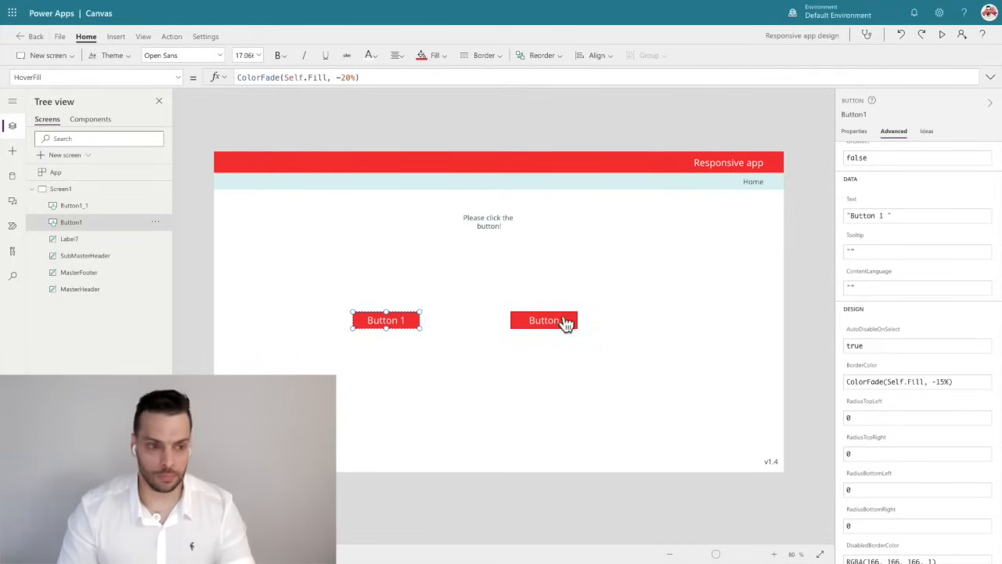
pyautogui.click(503, 110)
pyautogui.click(114, 213)
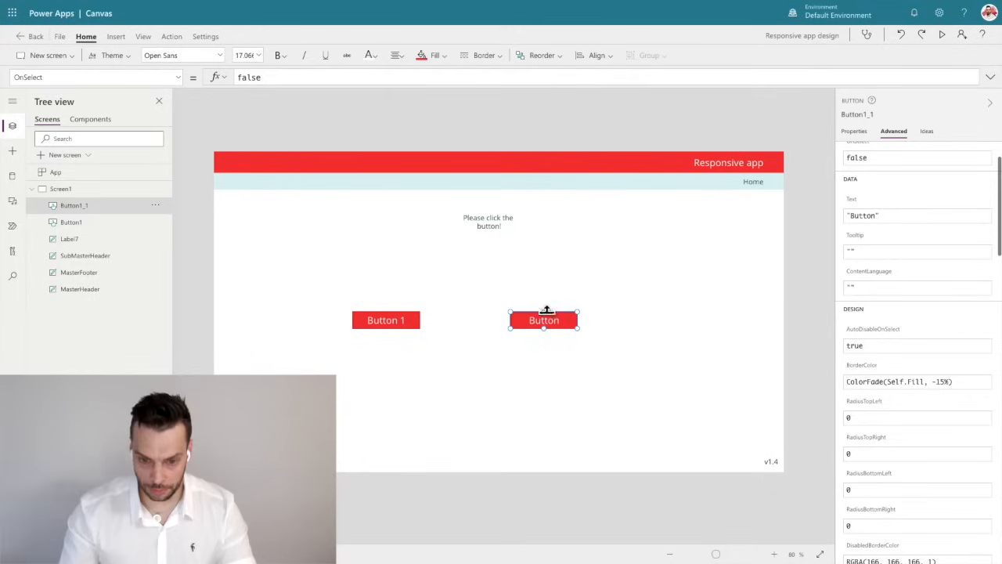
pyautogui.doubleClick(572, 321)
pyautogui.press('Right')
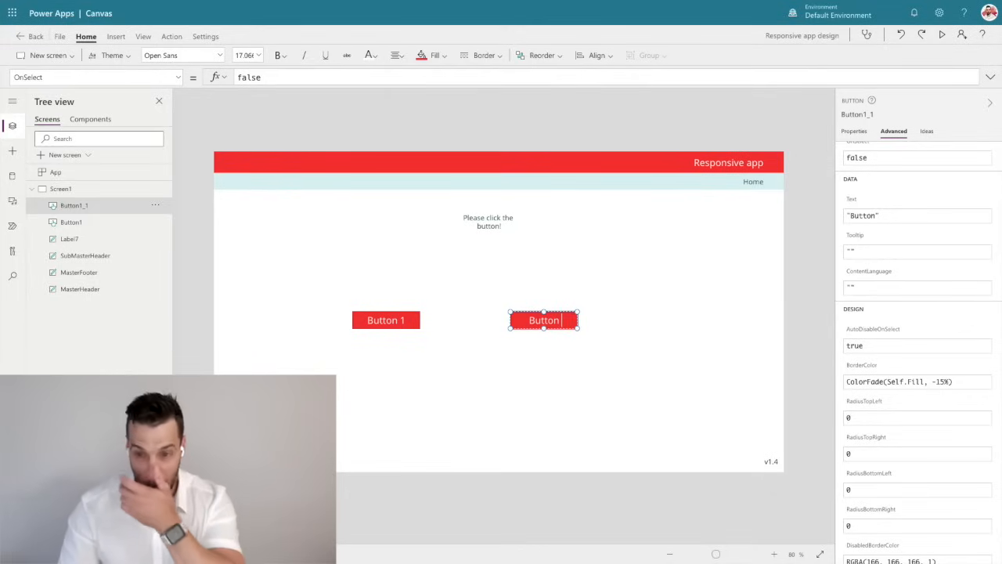
pyautogui.click(795, 300)
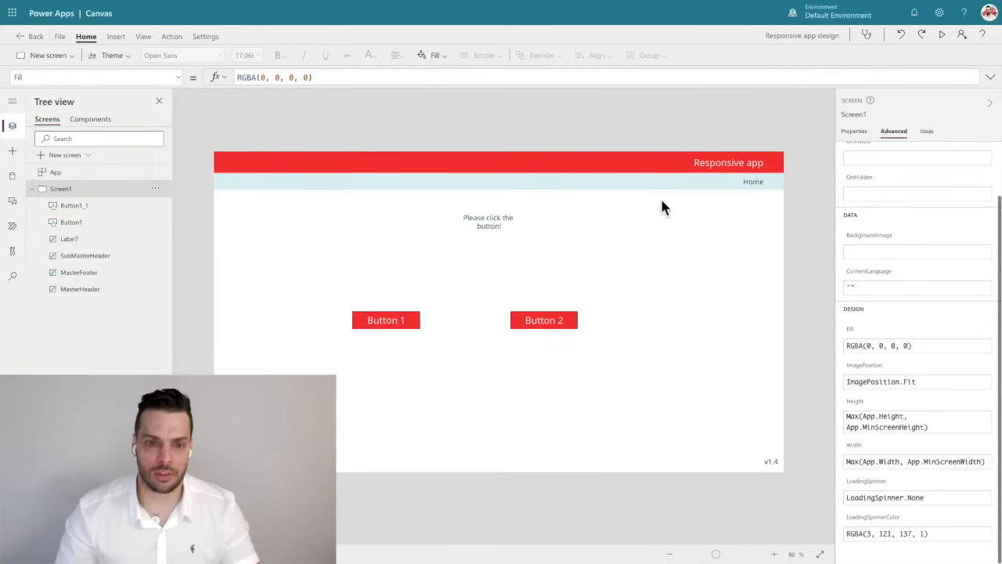
# Return the MasterHeader's fill to the theme teal, RGBA(3, 121, 137, 1).
pyautogui.click(622, 161)
pyautogui.click(437, 54)
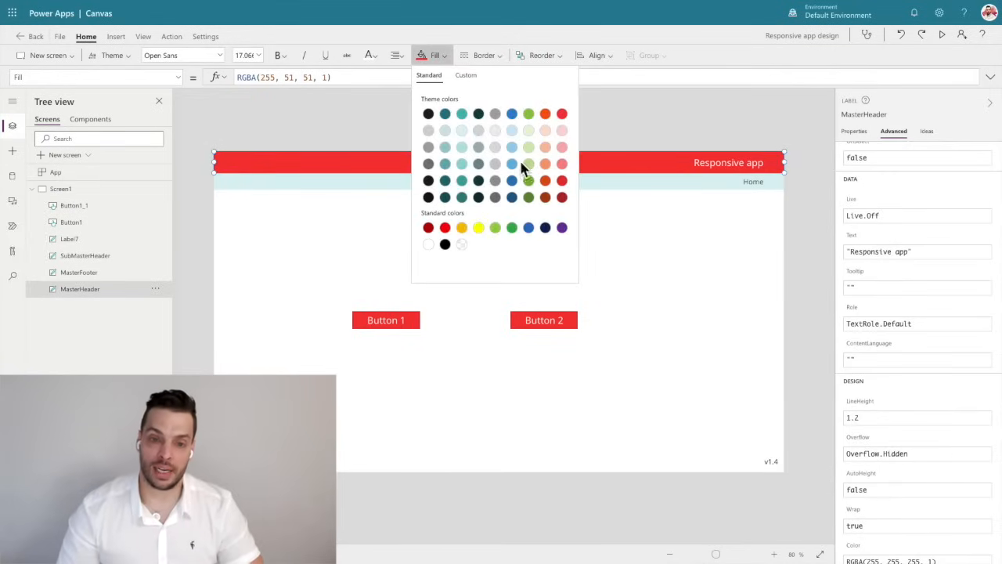
pyautogui.click(444, 114)
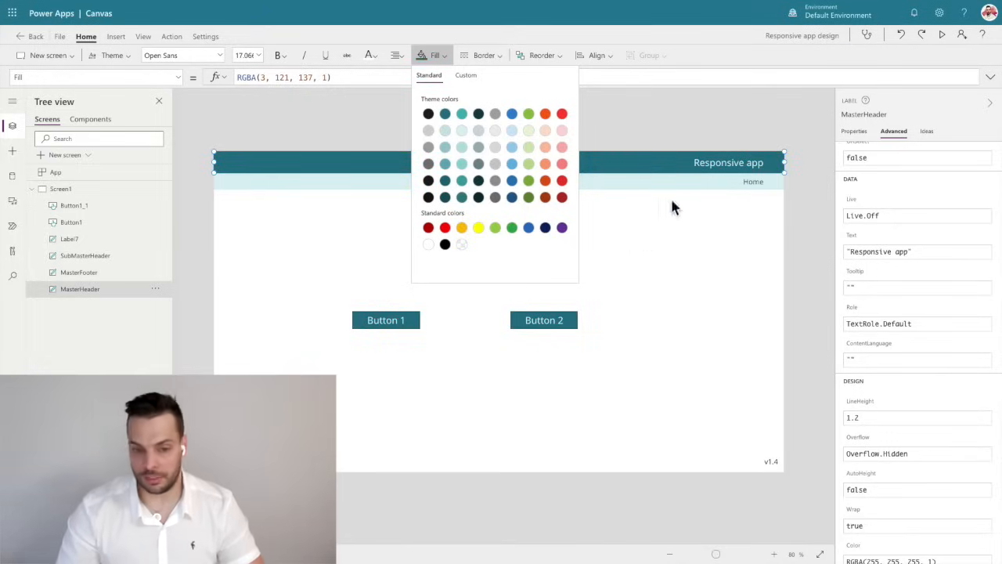
pyautogui.click(644, 241)
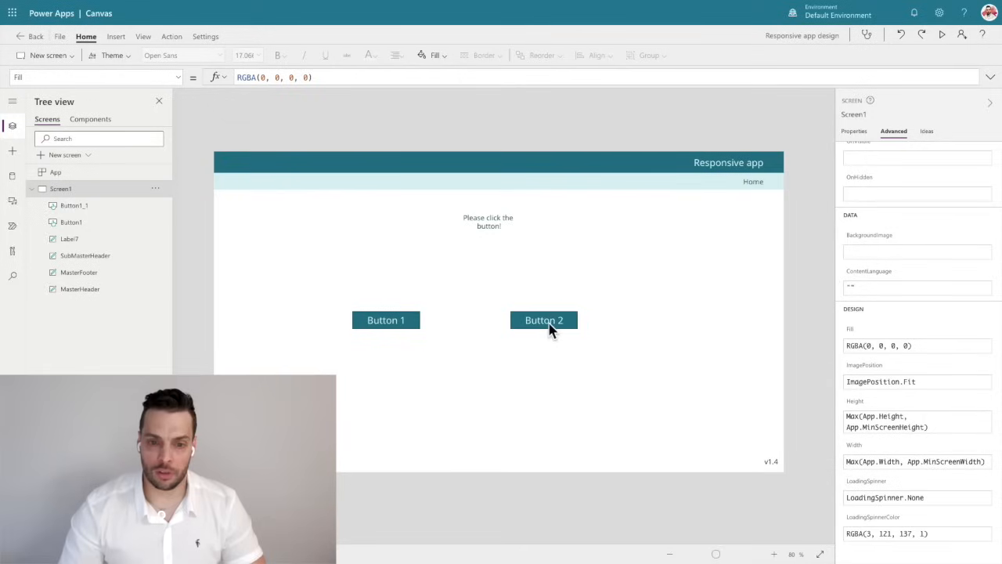
# Move the "Please click the button!" label and both buttons lower on the screen, spacing the buttons further apart.
pyautogui.moveTo(499, 226); pyautogui.dragTo(470, 253)
pyautogui.moveTo(398, 319); pyautogui.dragTo(398, 348)
pyautogui.moveTo(544, 319); pyautogui.dragTo(576, 348)
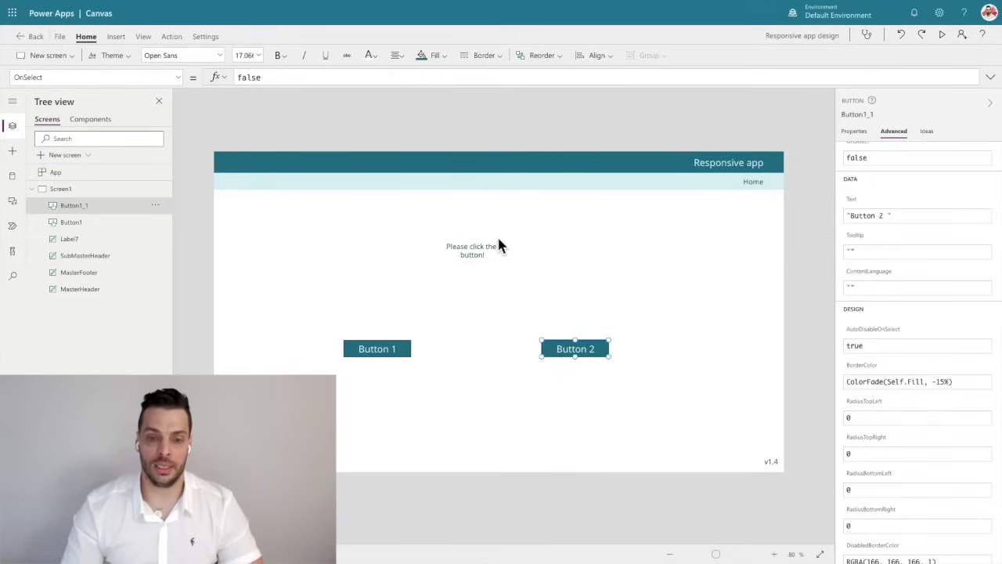
# Reposition the "Please click the button!" label to about X 448, Y 276 and enlarge it to about 391 by 45.
pyautogui.click(463, 249)
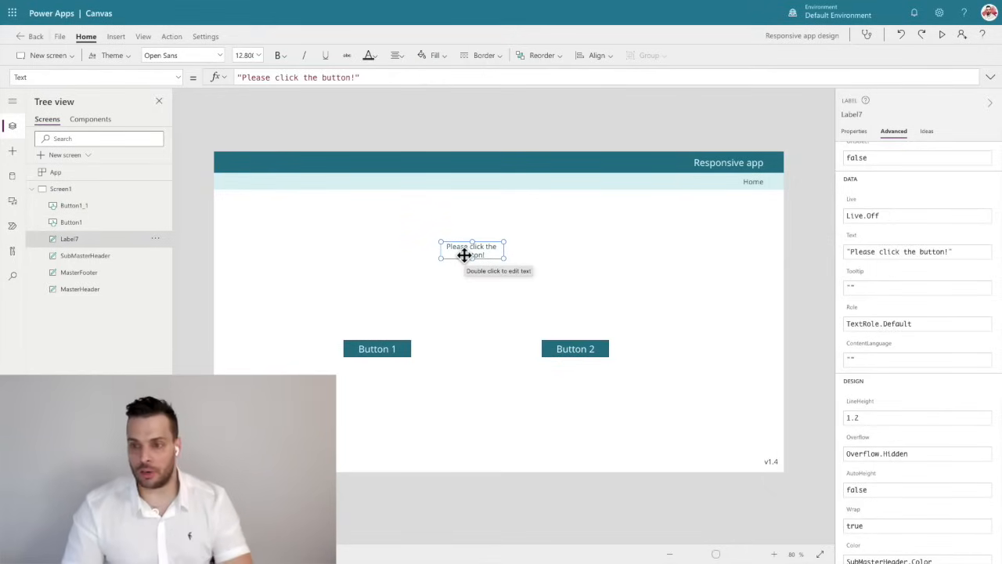
pyautogui.click(855, 132)
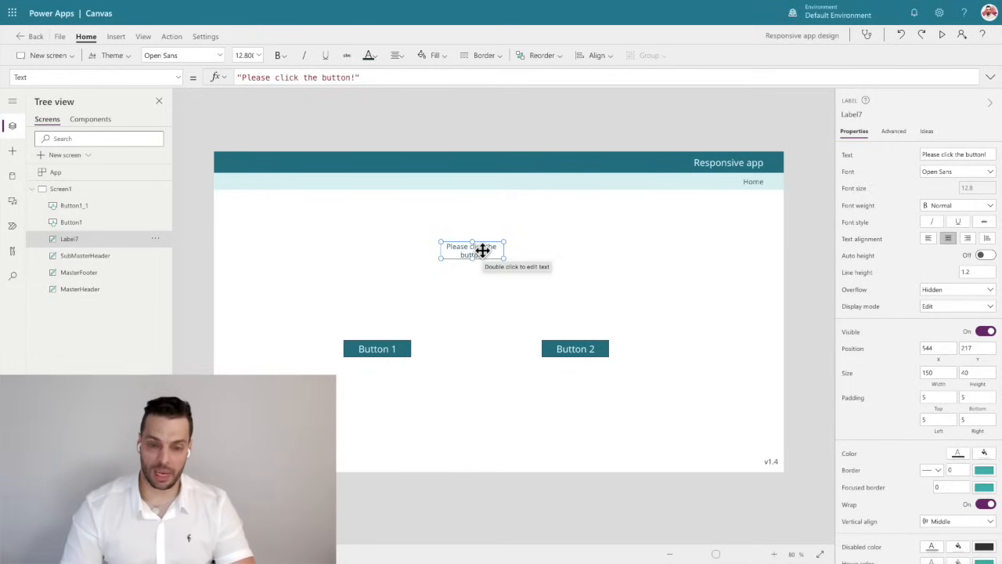
pyautogui.moveTo(483, 249); pyautogui.dragTo(511, 263)
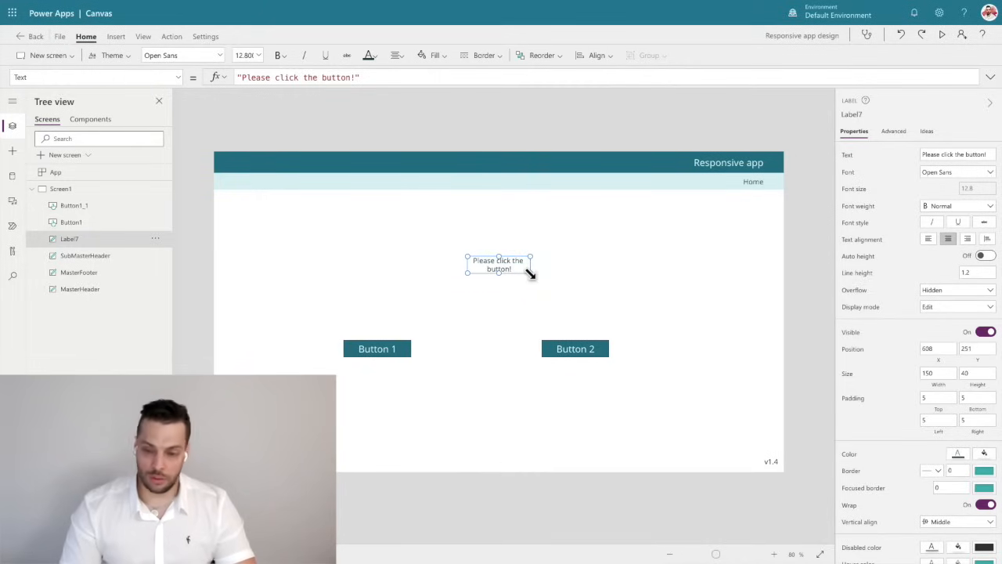
pyautogui.moveTo(529, 273)
pyautogui.mouseDown()
pyautogui.moveTo(642, 274)
pyautogui.moveTo(533, 275)
pyautogui.mouseUp()
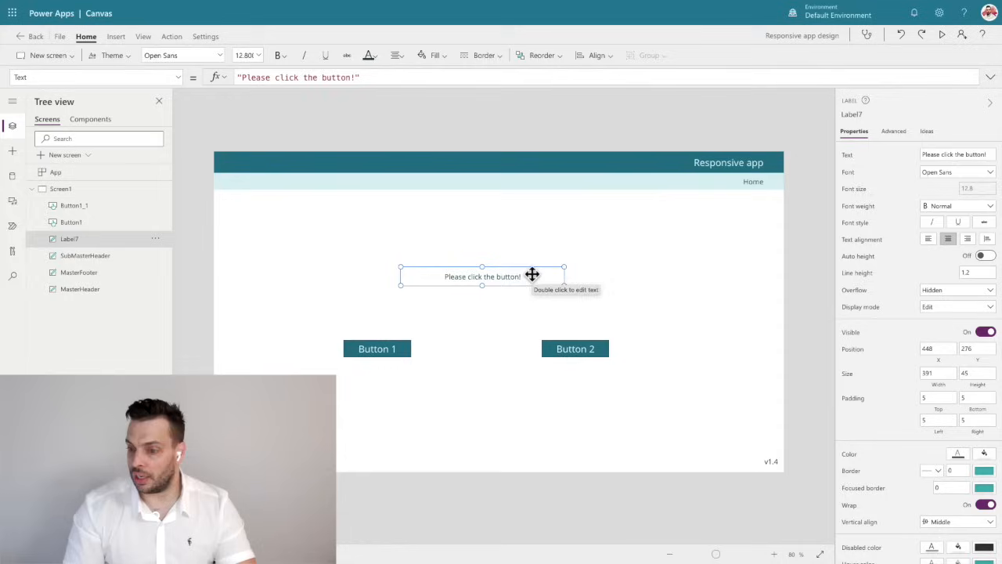
# Set the "Please click the button!" label's Width property to App.Width/2.
pyautogui.click(939, 374)
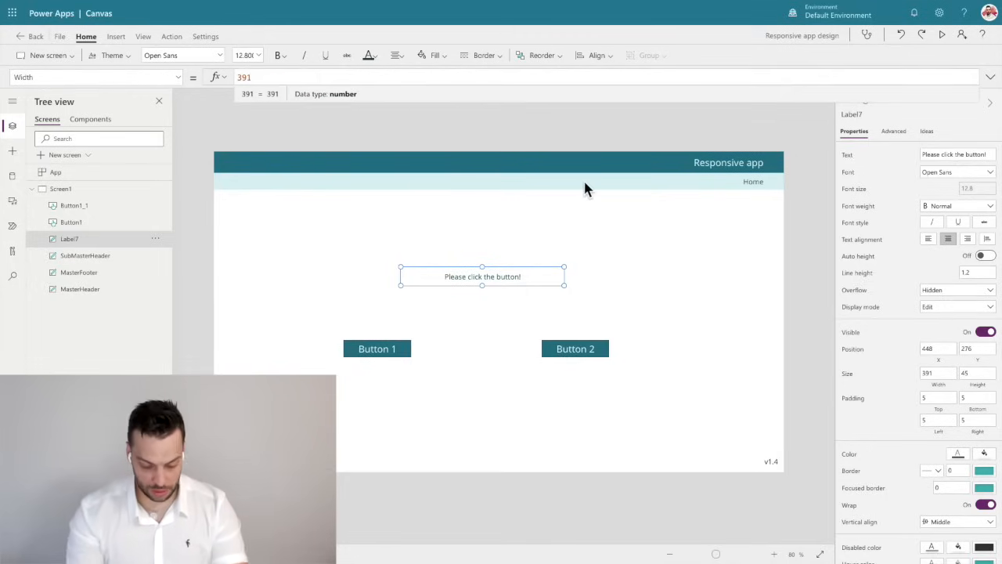
pyautogui.hotkey('ctrl', 'a')
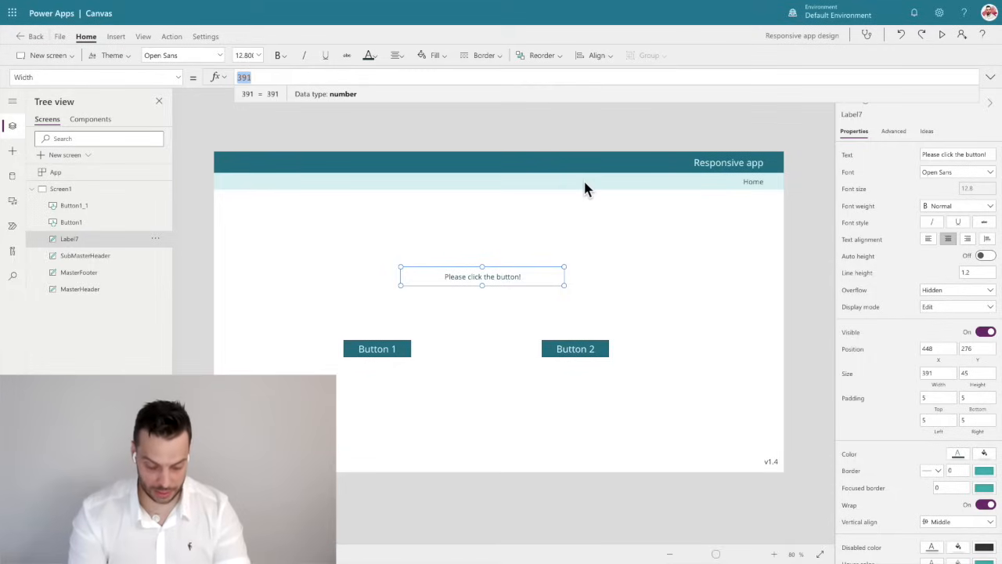
pyautogui.write('App.w')
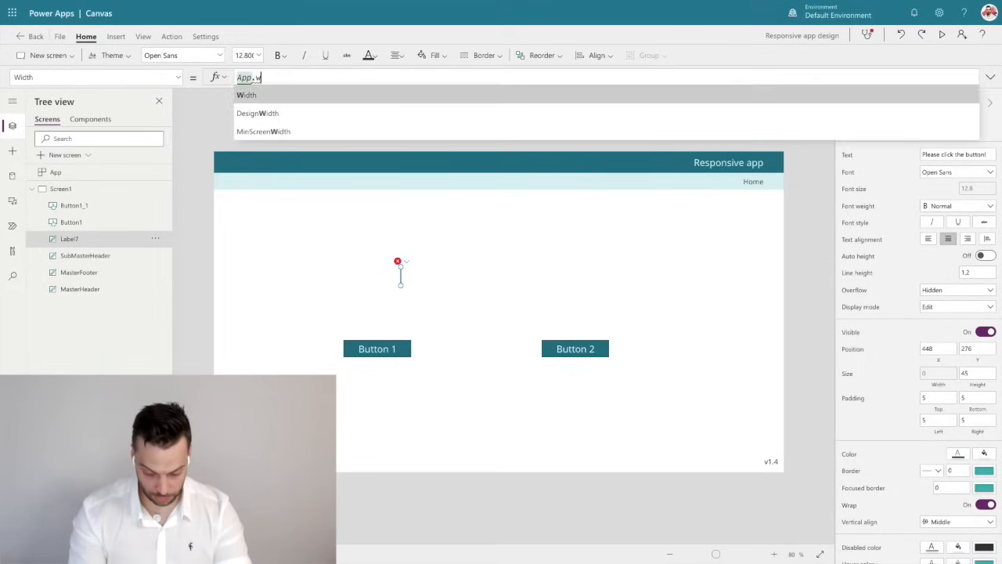
pyautogui.press('Tab')
pyautogui.write('/2')
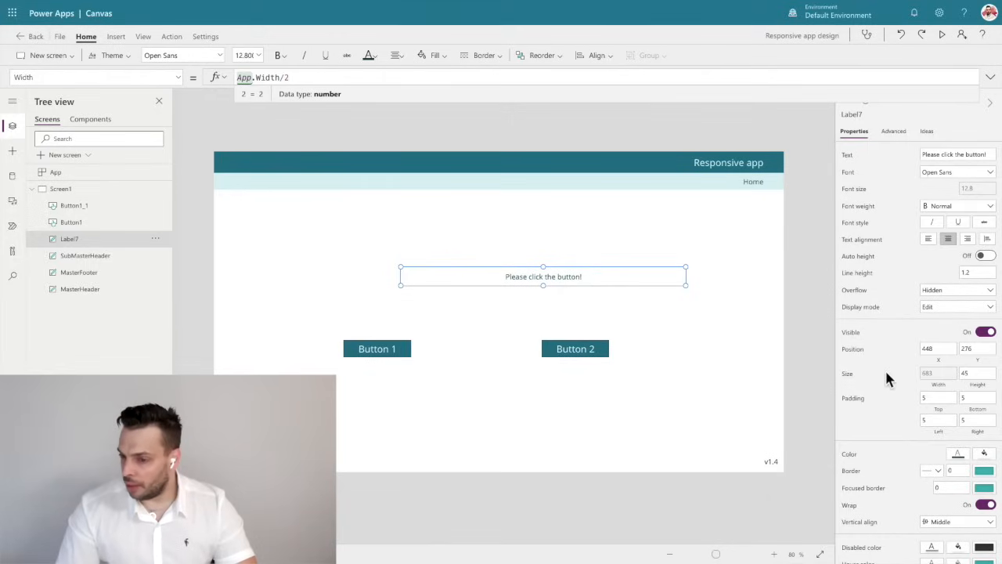
# Set the "Please click the button!" label's Height property to MasterHeader.Height.
pyautogui.click(971, 374)
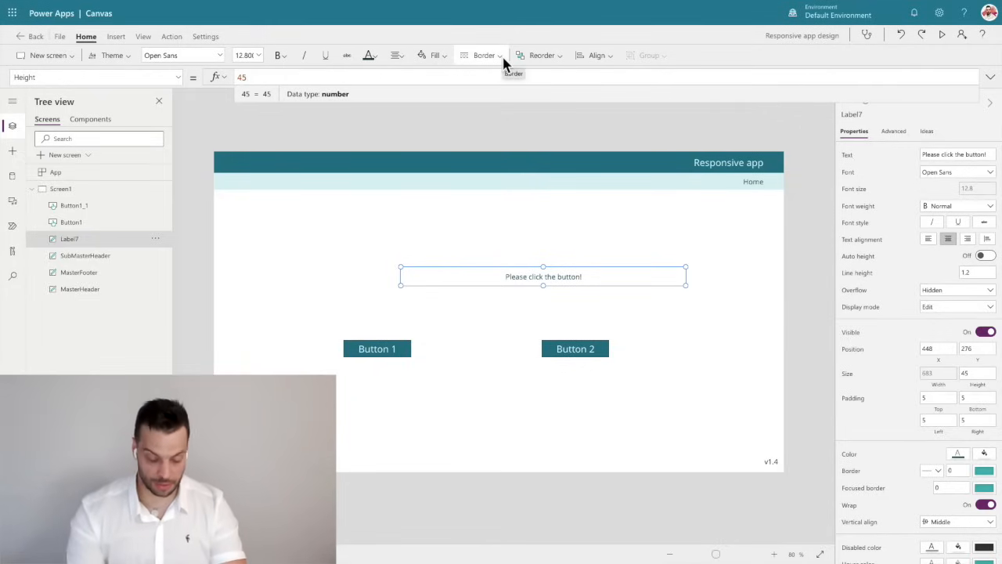
pyautogui.write('Masterh')
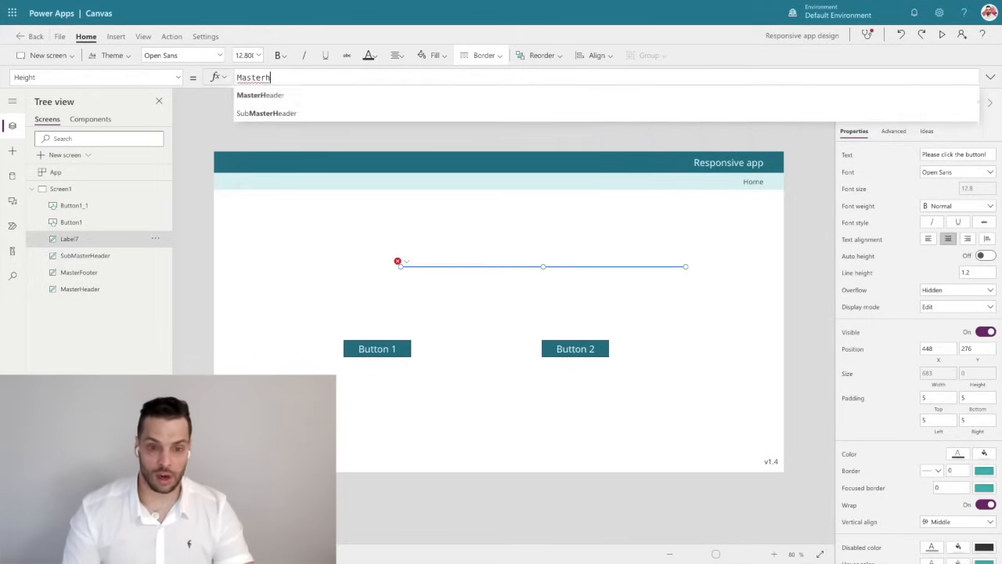
pyautogui.press('Tab')
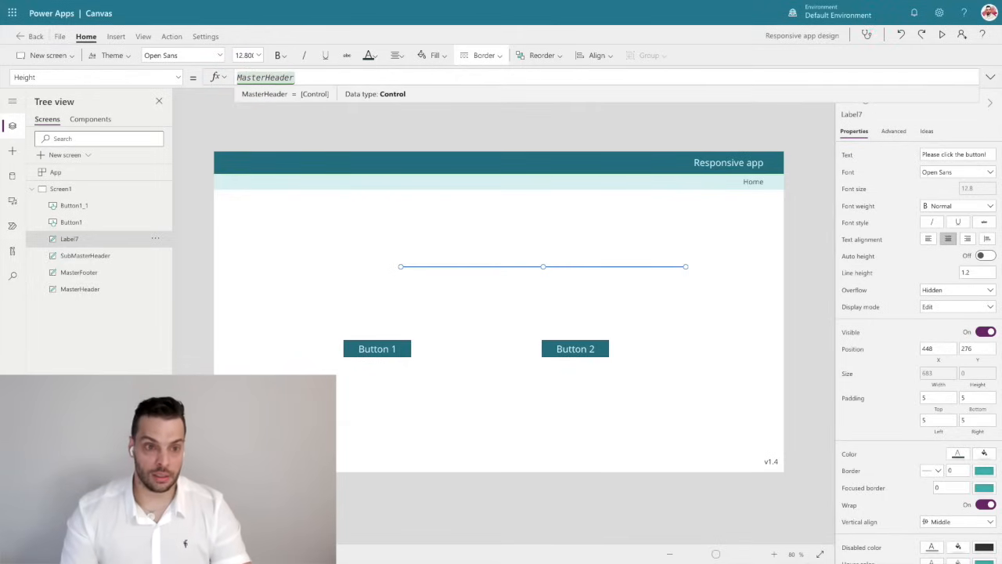
pyautogui.write('.')
pyautogui.press('Return')
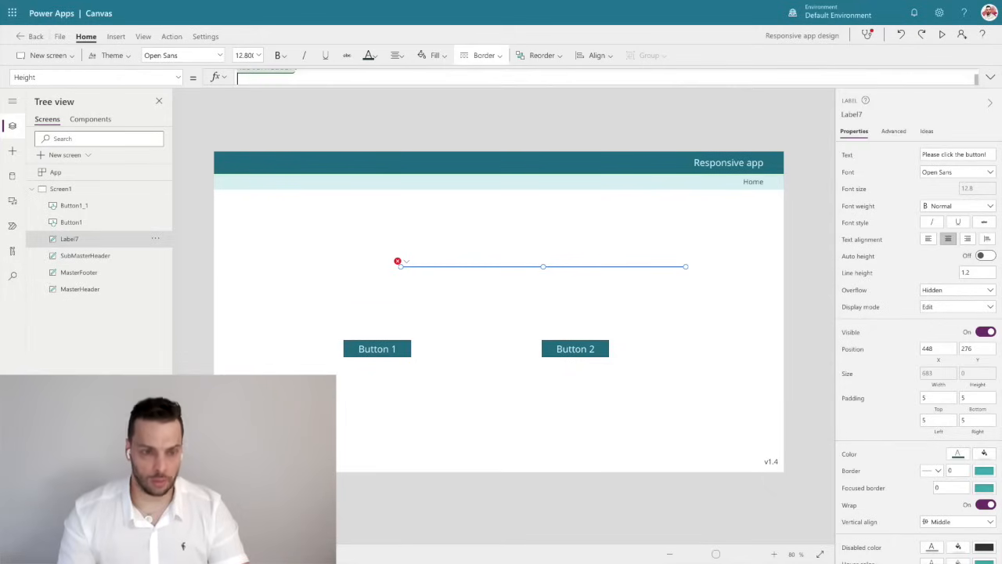
pyautogui.press('BackSpace')
pyautogui.write('Header.H')
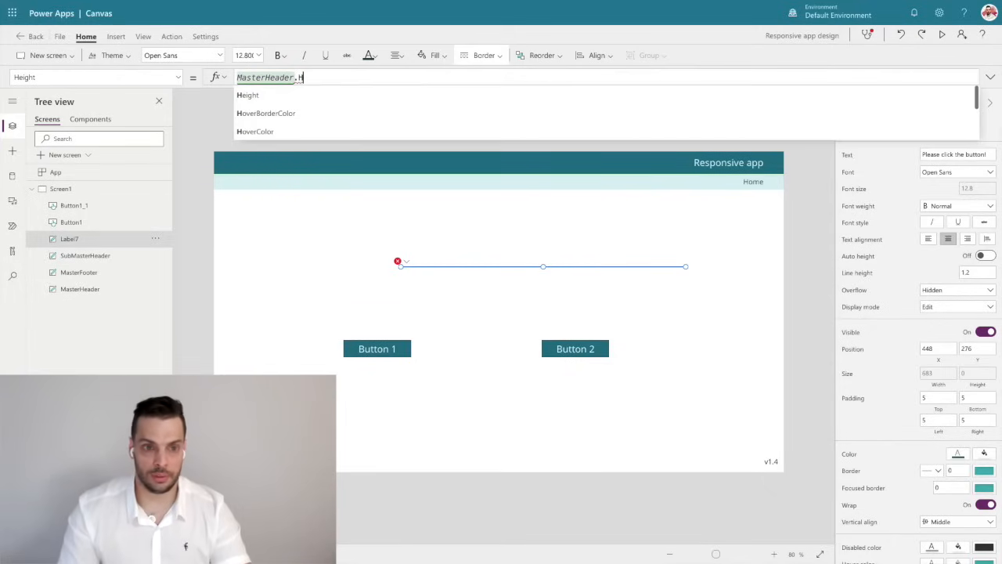
pyautogui.press('Tab')
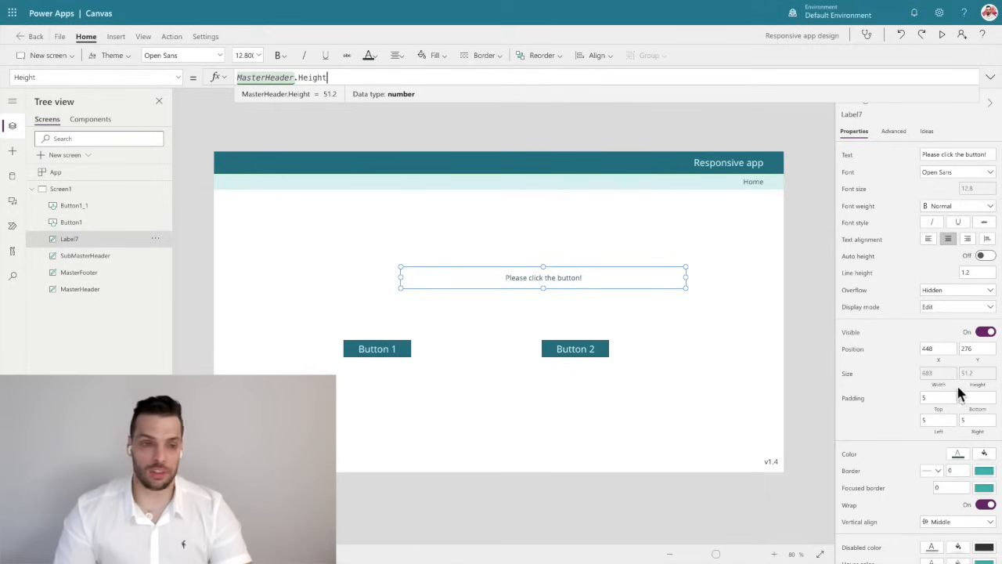
# Set the "Please click the button!" label's X property to App.Width/2-Self.Width/2.
pyautogui.click(942, 362)
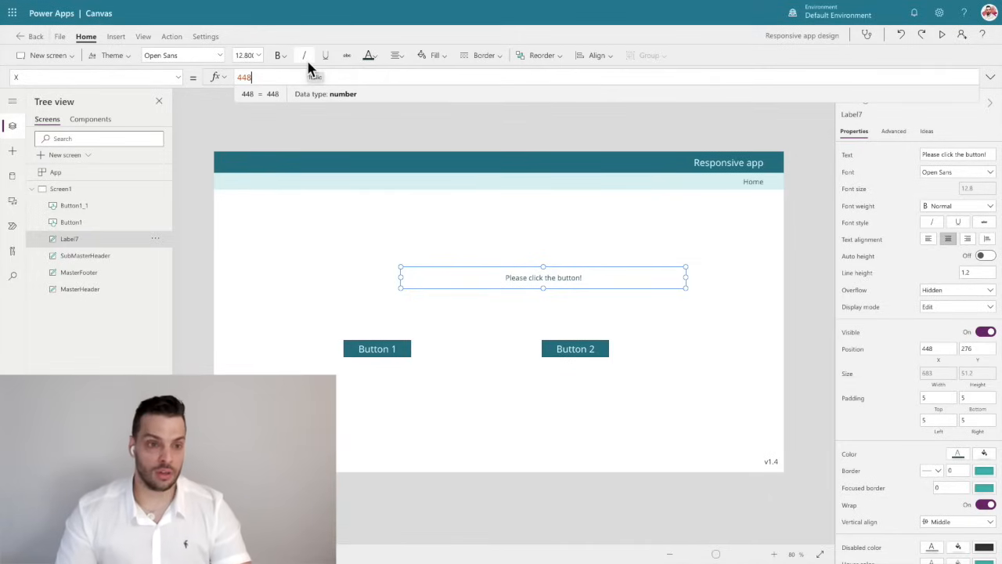
pyautogui.hotkey('ctrl', 'a')
pyautogui.write('App.Width')
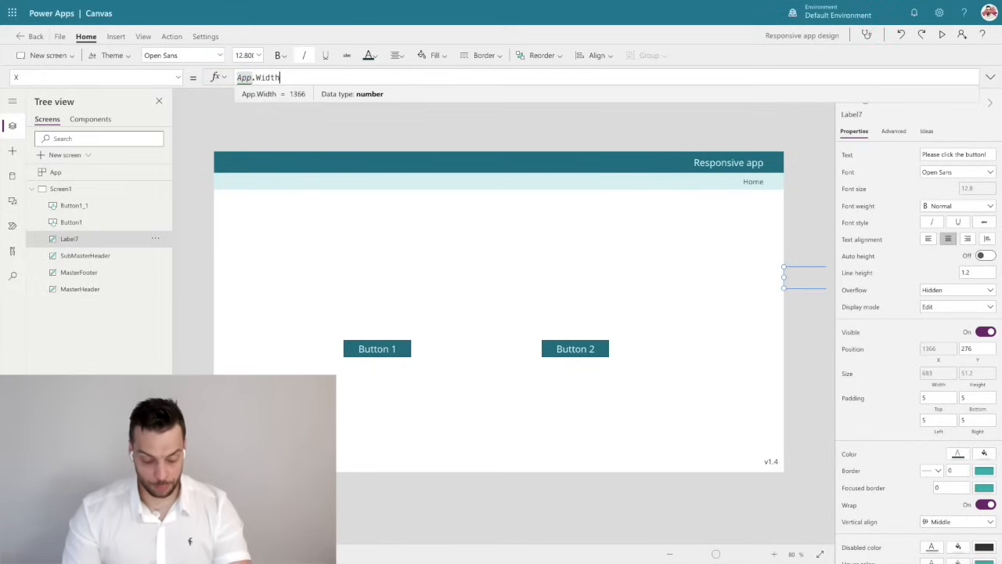
pyautogui.write('/2')
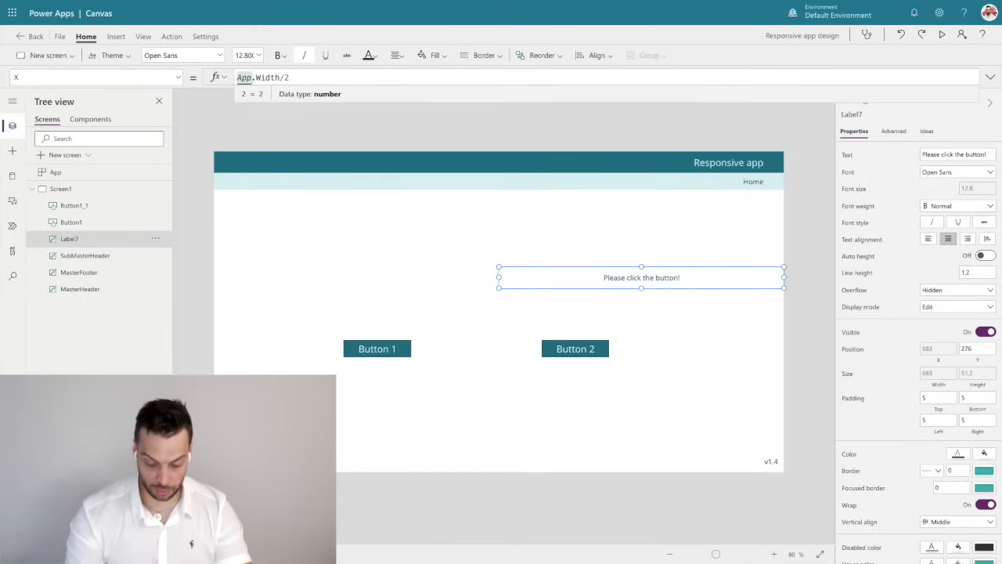
pyautogui.write('-')
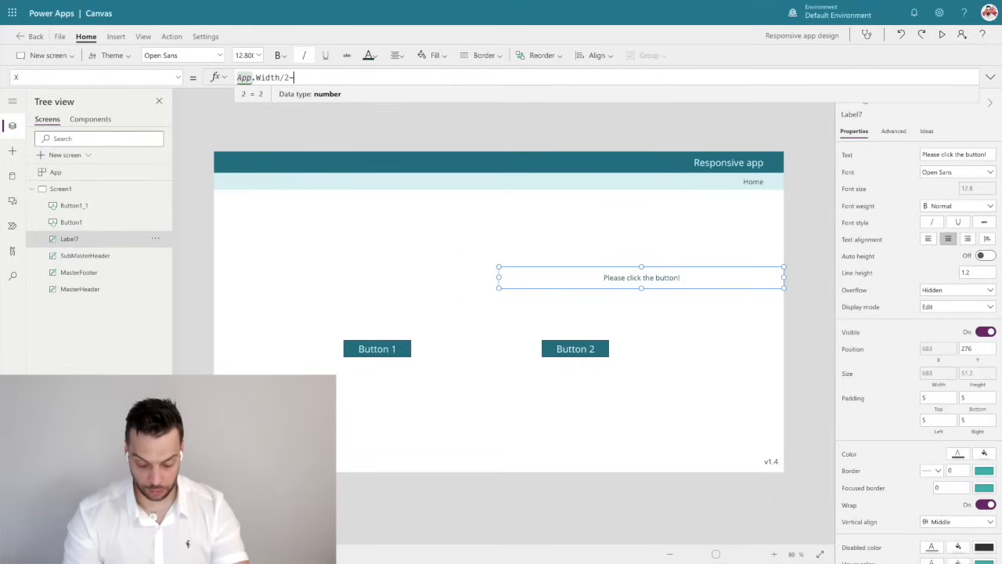
pyautogui.write('Self.')
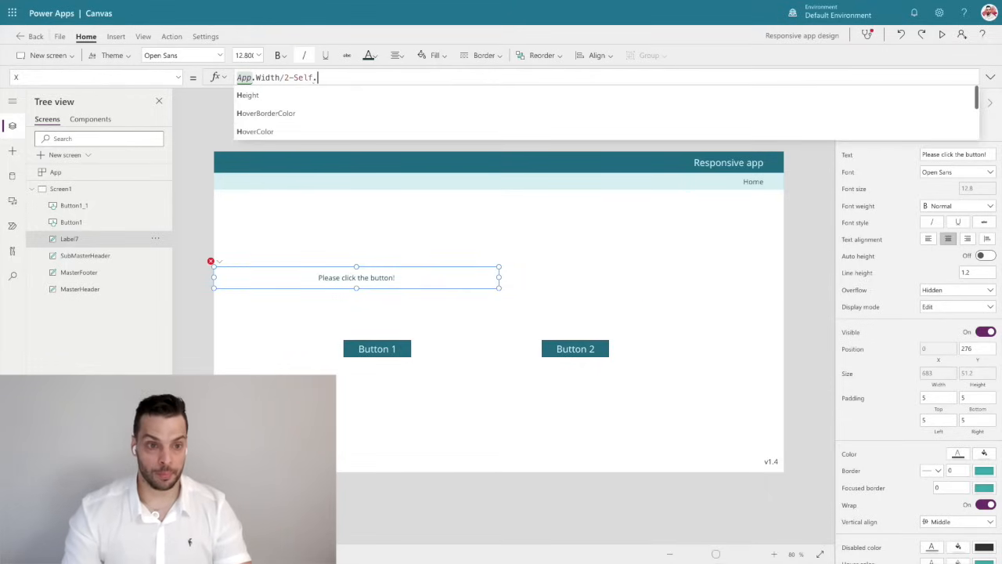
pyautogui.write('Width')
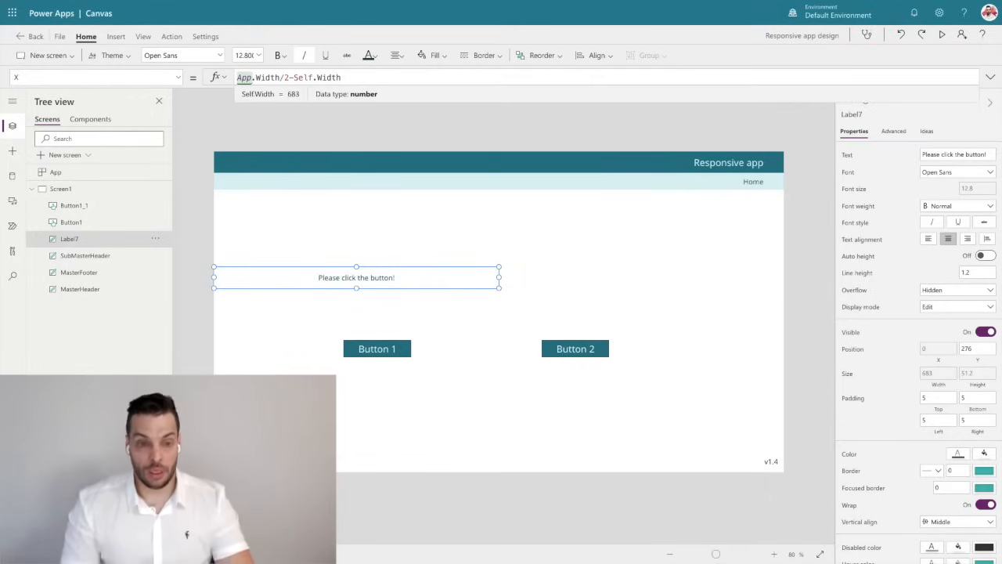
pyautogui.write('/2')
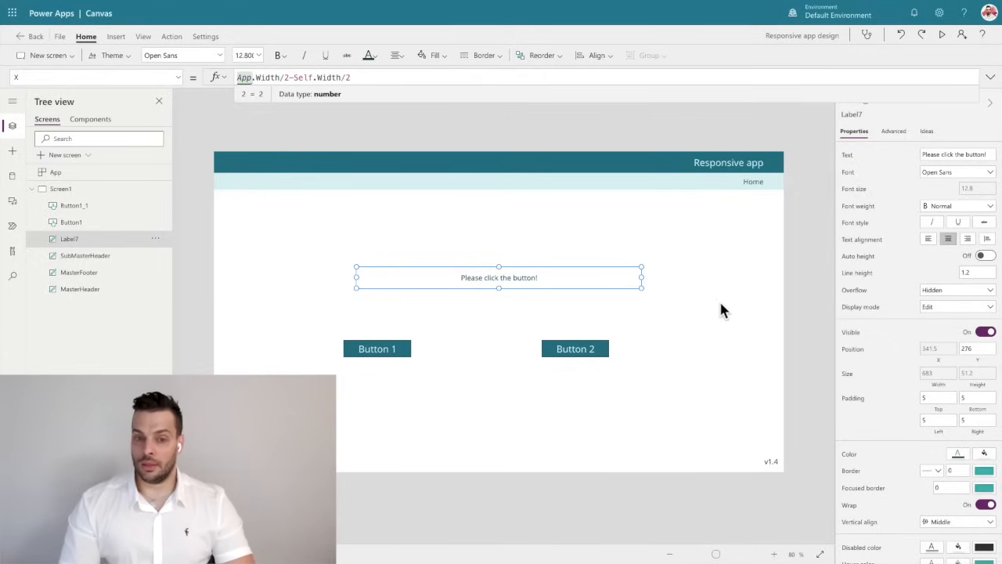
# Move the "Please click the button!" label slightly down to Y 288 and re-enter its X formula as App.Width/2-Self.Width/2.
pyautogui.moveTo(494, 278); pyautogui.dragTo(500, 284)
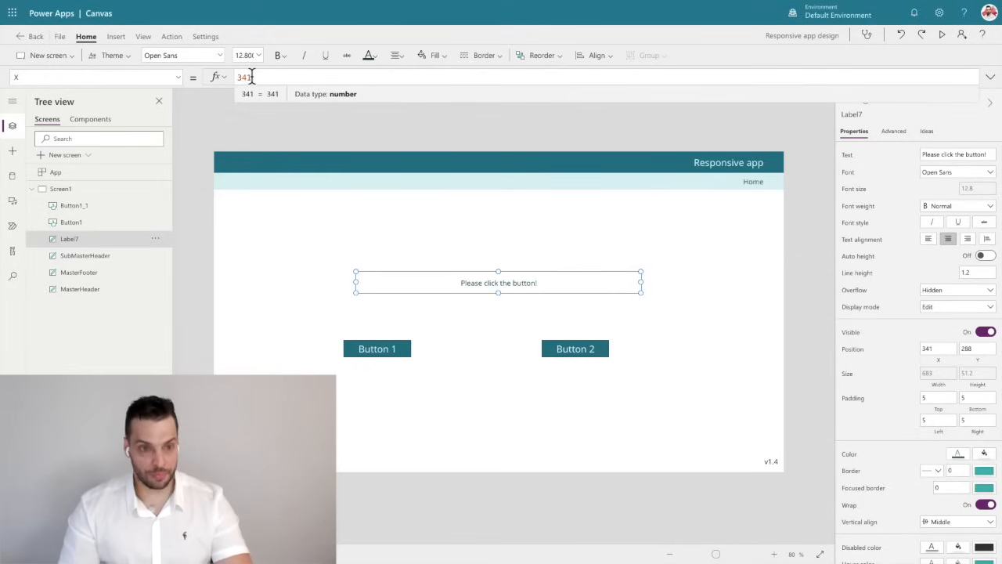
pyautogui.moveTo(253, 77); pyautogui.dragTo(207, 82)
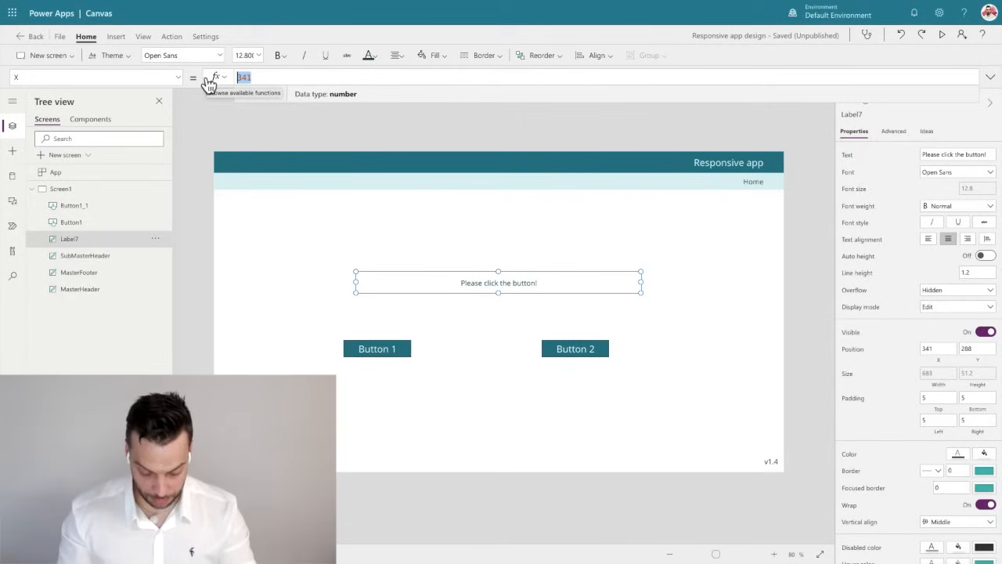
pyautogui.write('App.width/2')
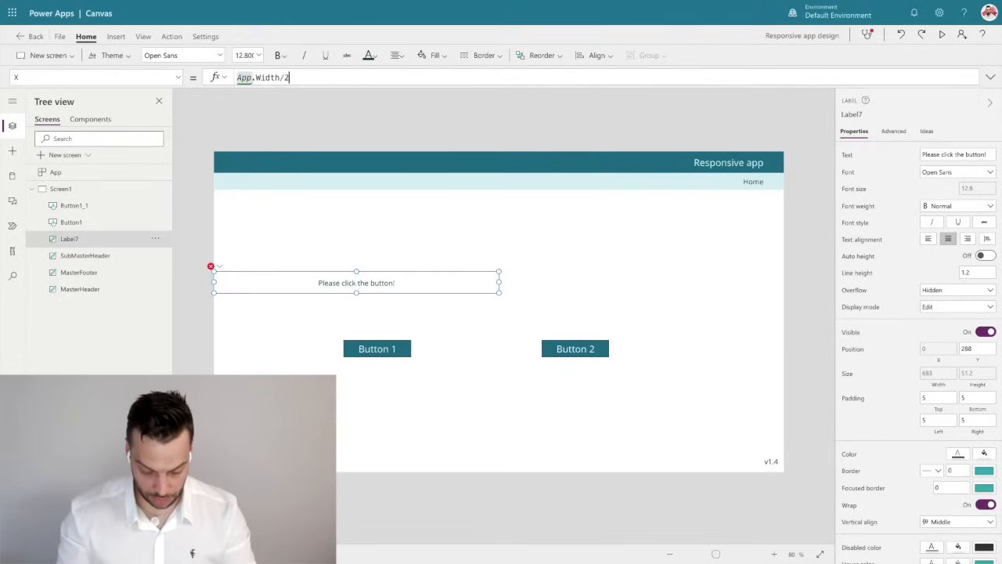
pyautogui.write('-Self.')
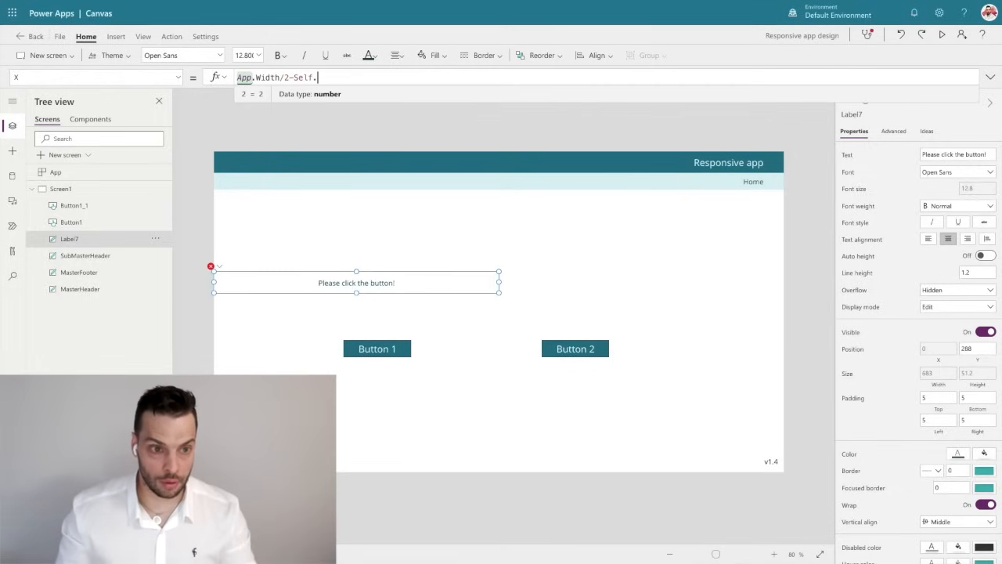
pyautogui.write('W')
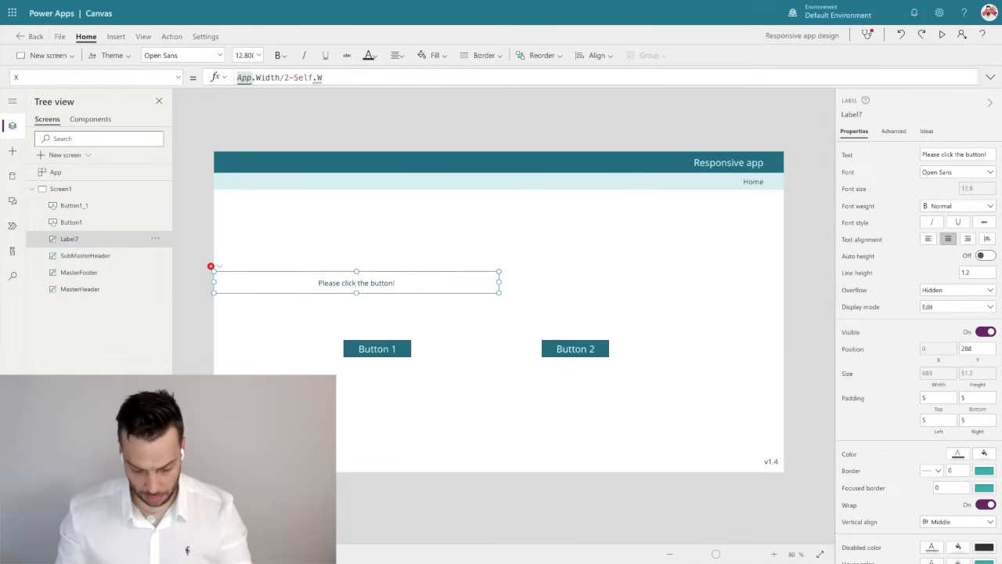
pyautogui.write('idth/')
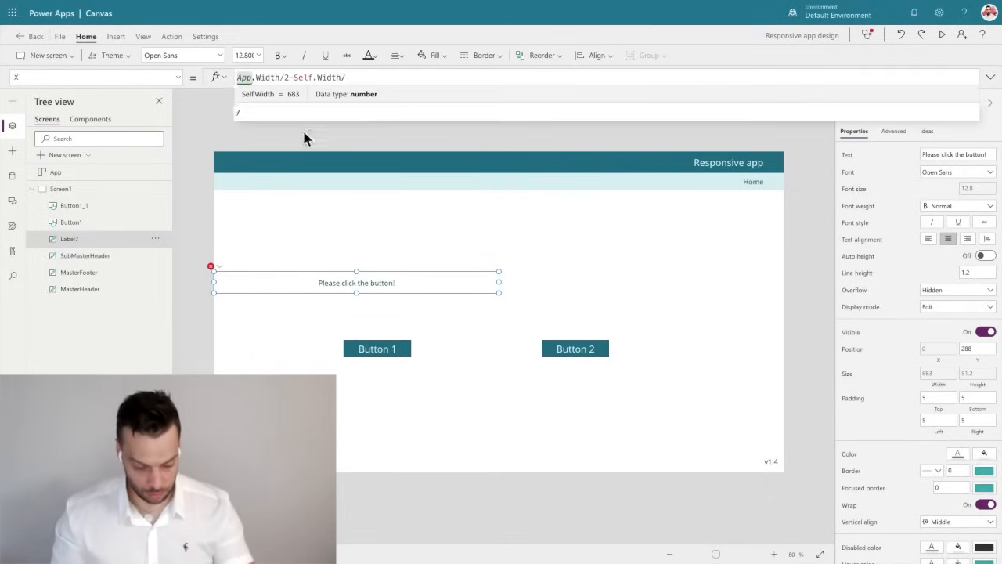
pyautogui.write('2')
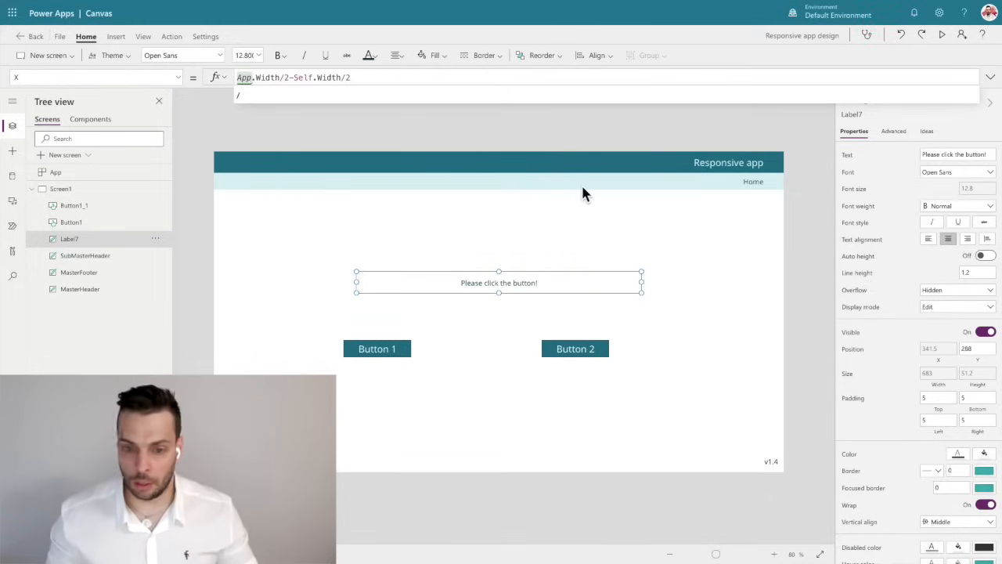
pyautogui.click(663, 275)
pyautogui.click(482, 279)
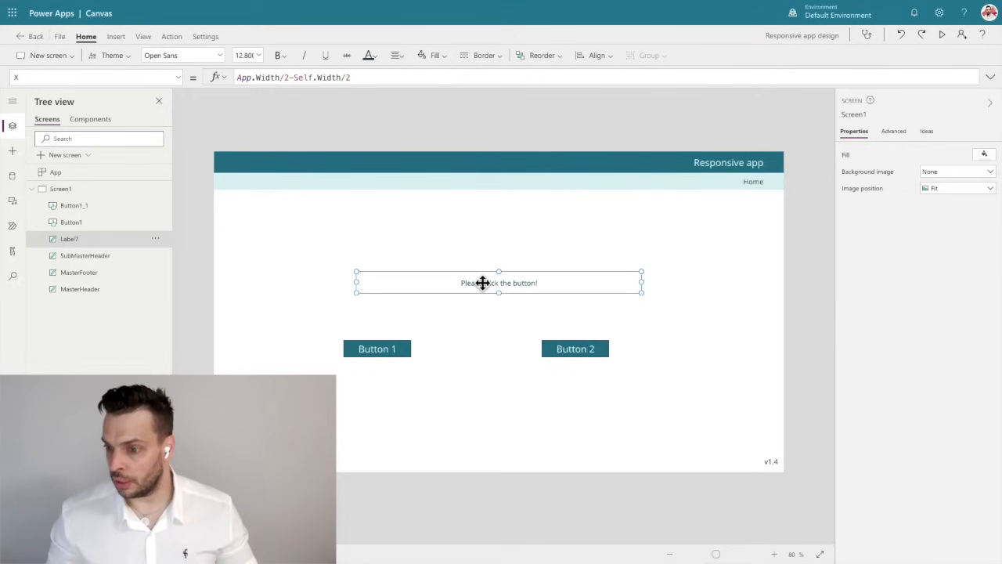
pyautogui.click(978, 358)
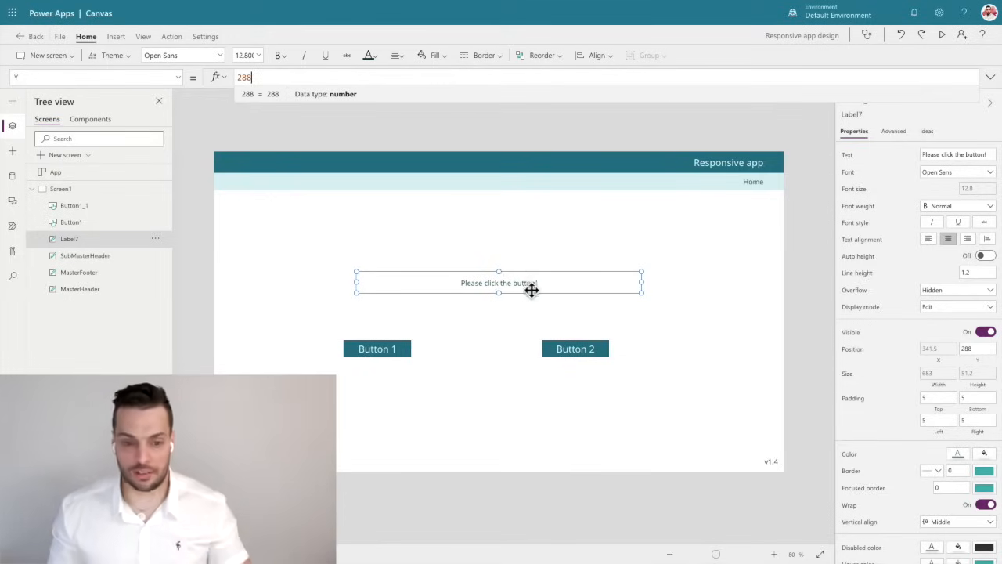
pyautogui.click(391, 354)
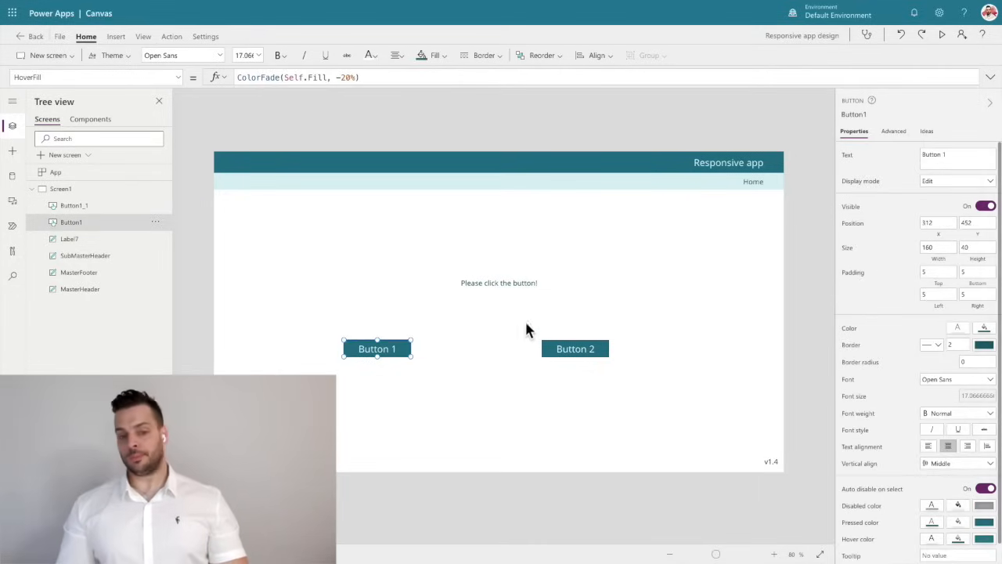
pyautogui.click(439, 281)
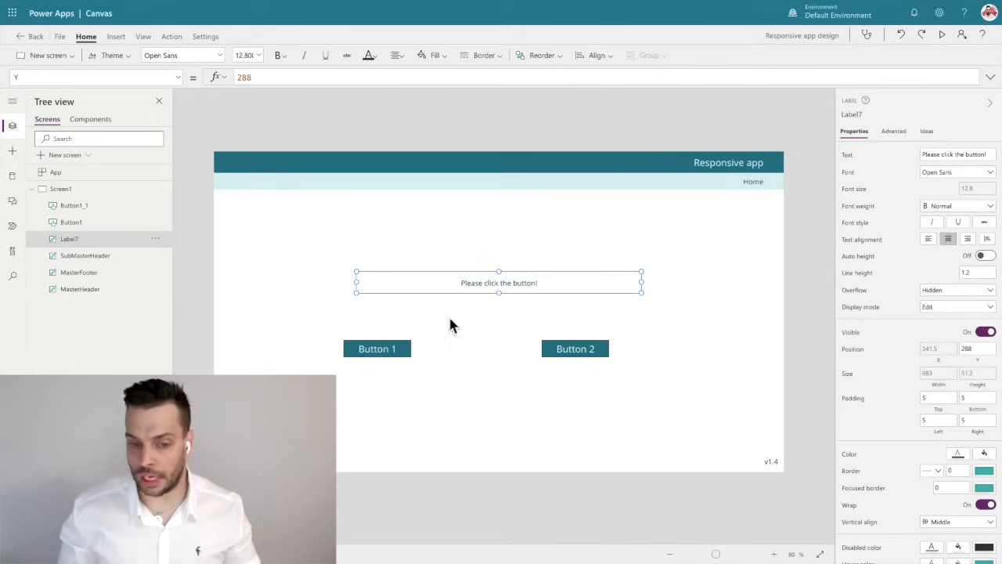
pyautogui.click(385, 344)
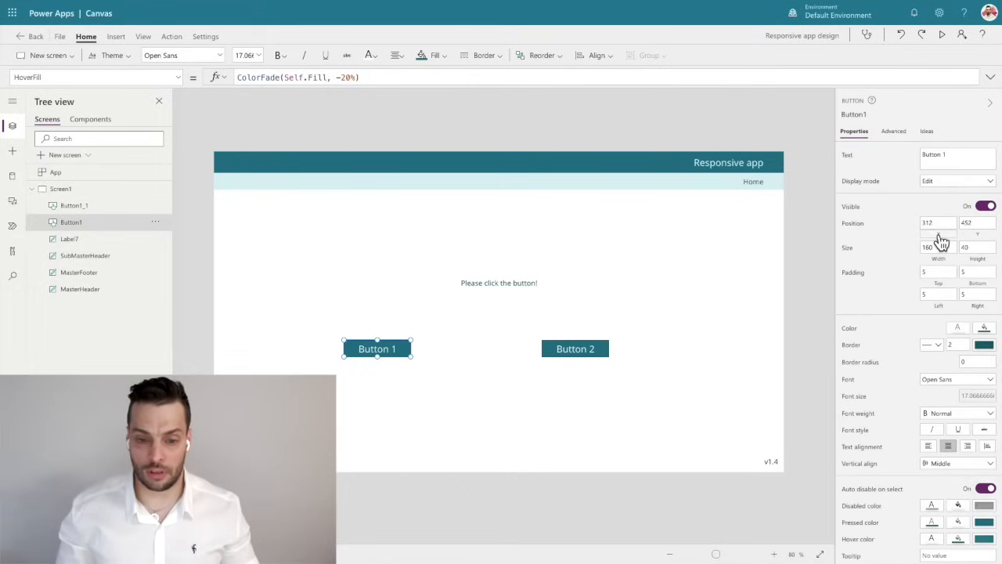
# Rename the "Please click the button!" label control to HomeScreenLabel and copy the new name.
pyautogui.click(474, 286)
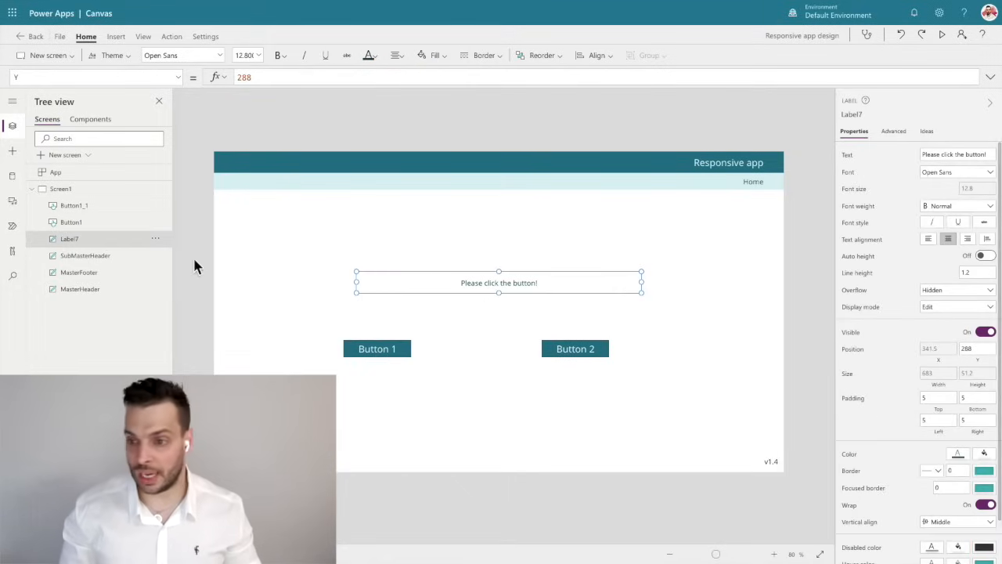
pyautogui.doubleClick(90, 244)
pyautogui.write('Home')
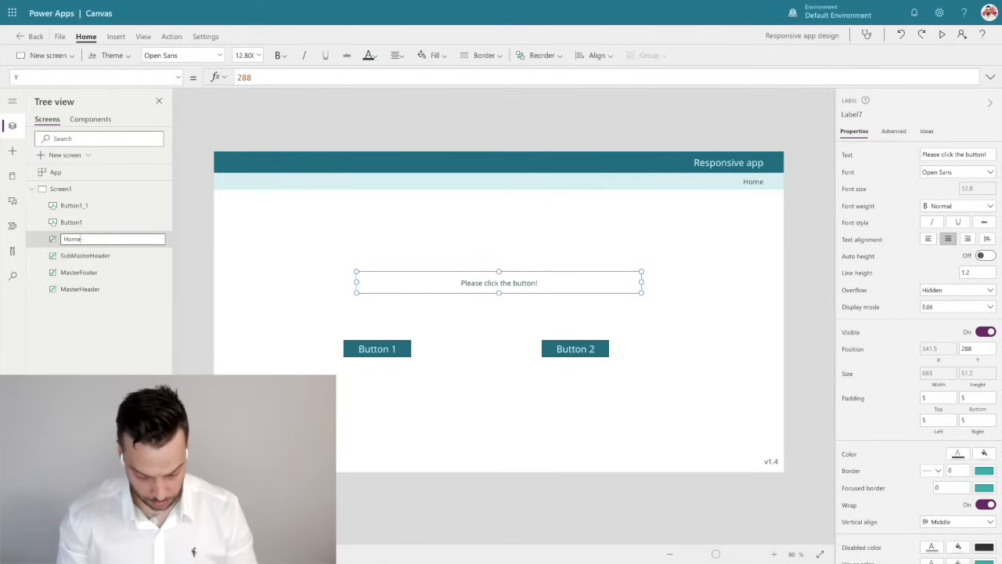
pyautogui.write('ScreenLabel')
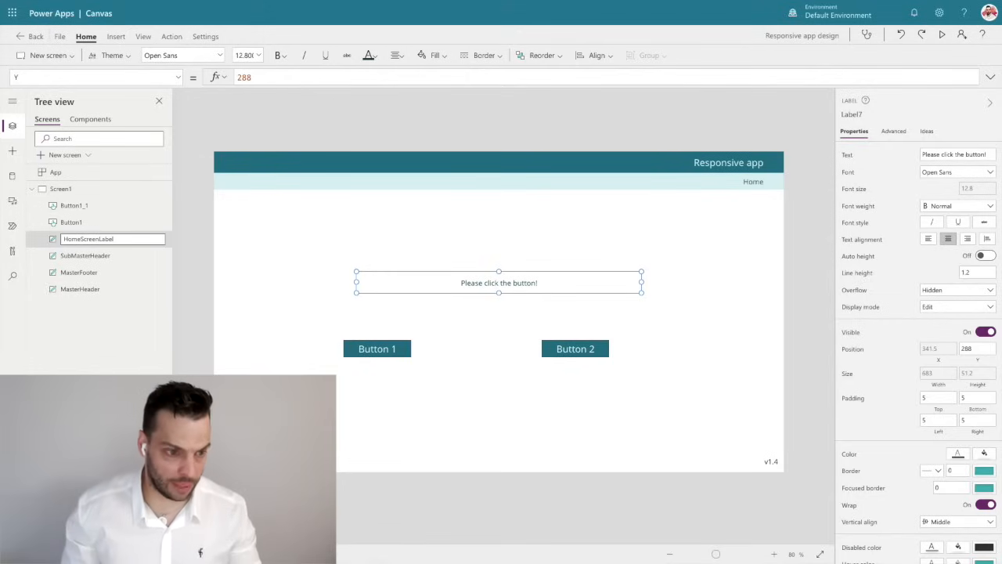
pyautogui.press('Escape')
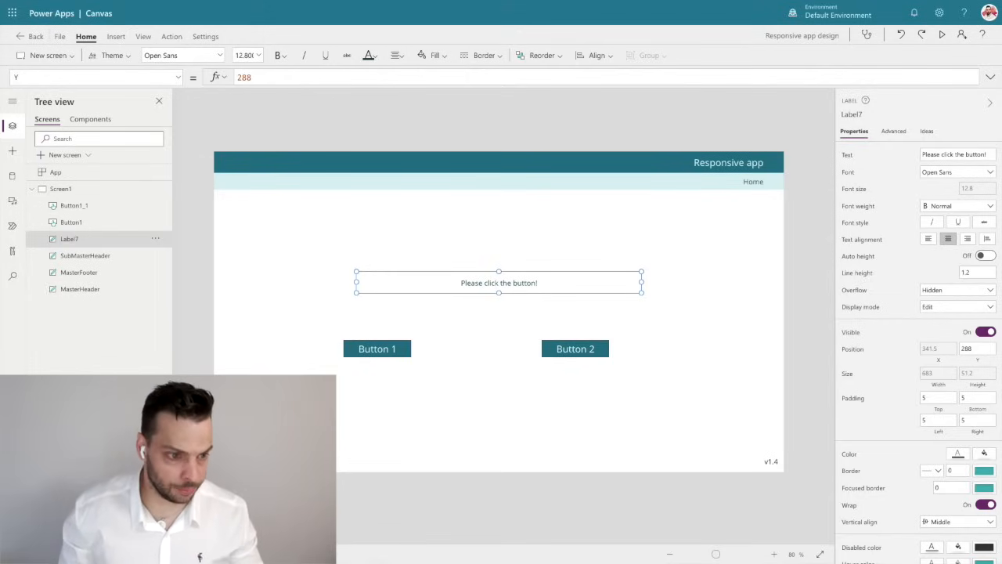
pyautogui.doubleClick(116, 238)
pyautogui.hotkey('ctrl', 'c')
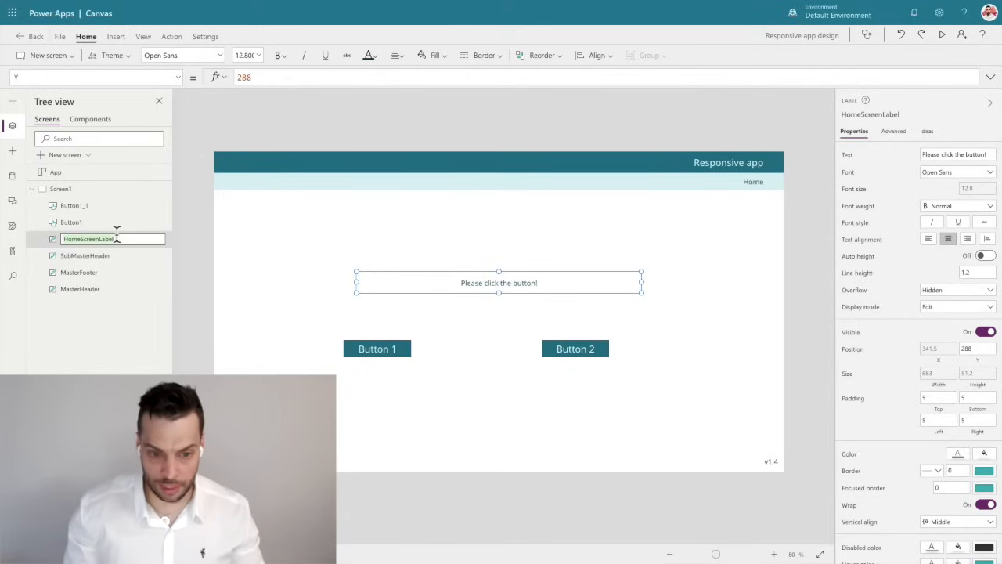
# Set Button 1's X property to HomeScreenLabel.X so it aligns with the label's left edge.
pyautogui.click(382, 350)
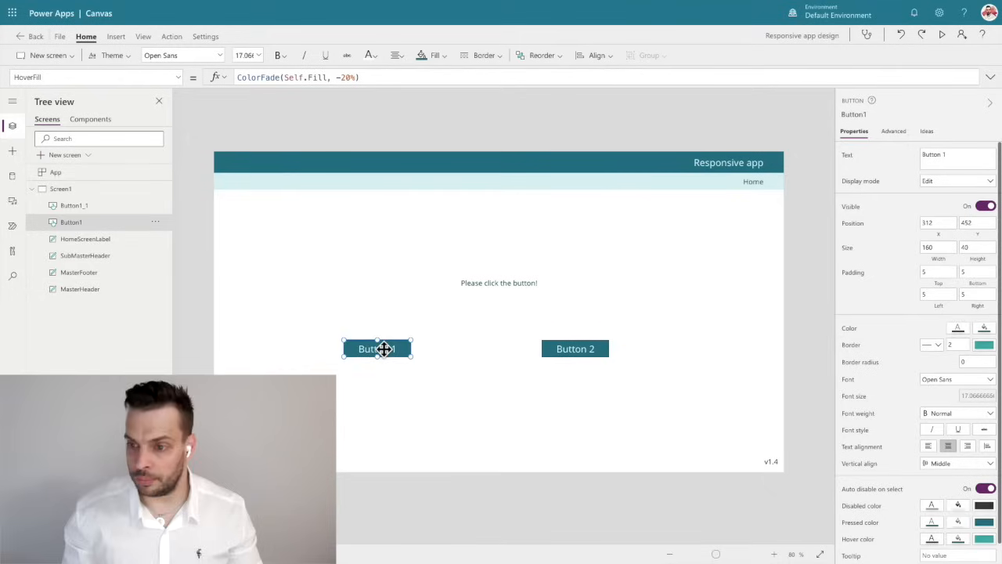
pyautogui.click(944, 238)
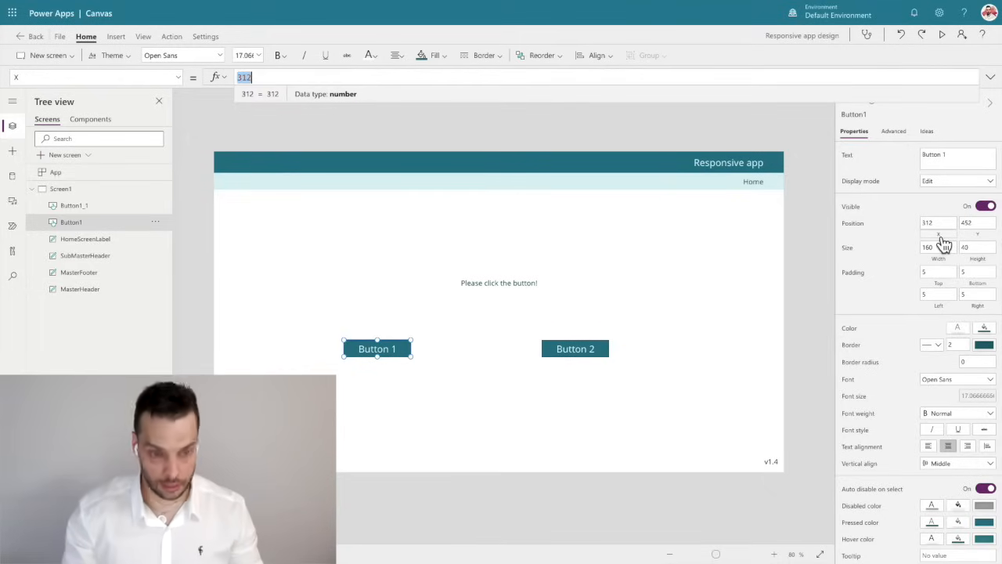
pyautogui.write('HomeScreenLabel.')
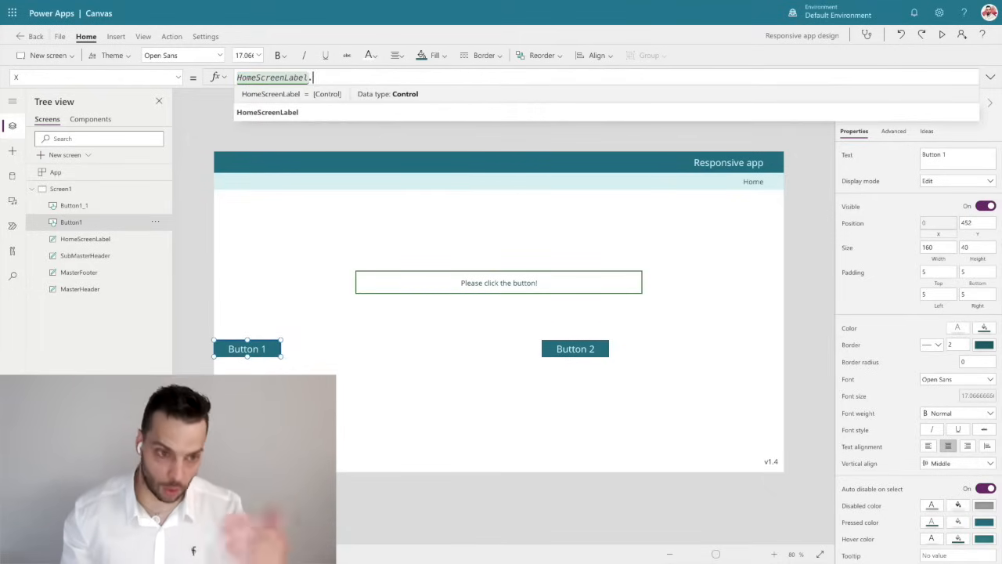
pyautogui.write('X')
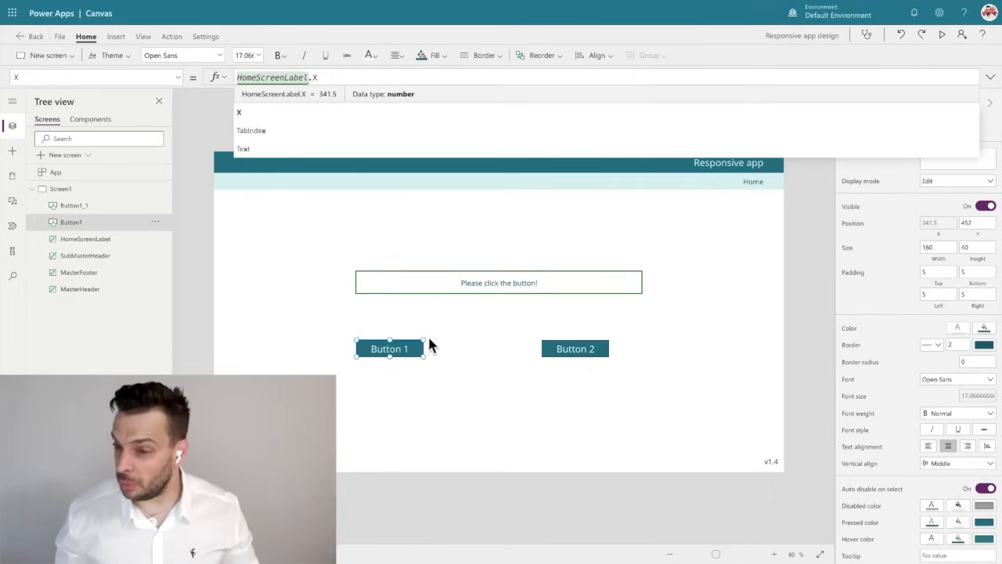
# Set Button 1's Width property to HomeScreenLabel.Width/3.
pyautogui.click(942, 263)
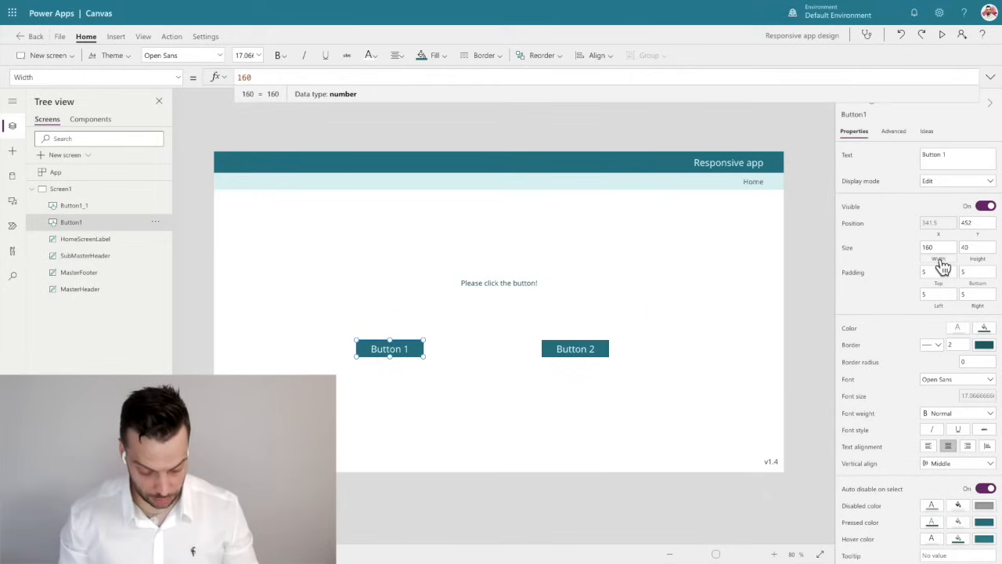
pyautogui.hotkey('ctrl', 'a')
pyautogui.hotkey('ctrl', 'v')
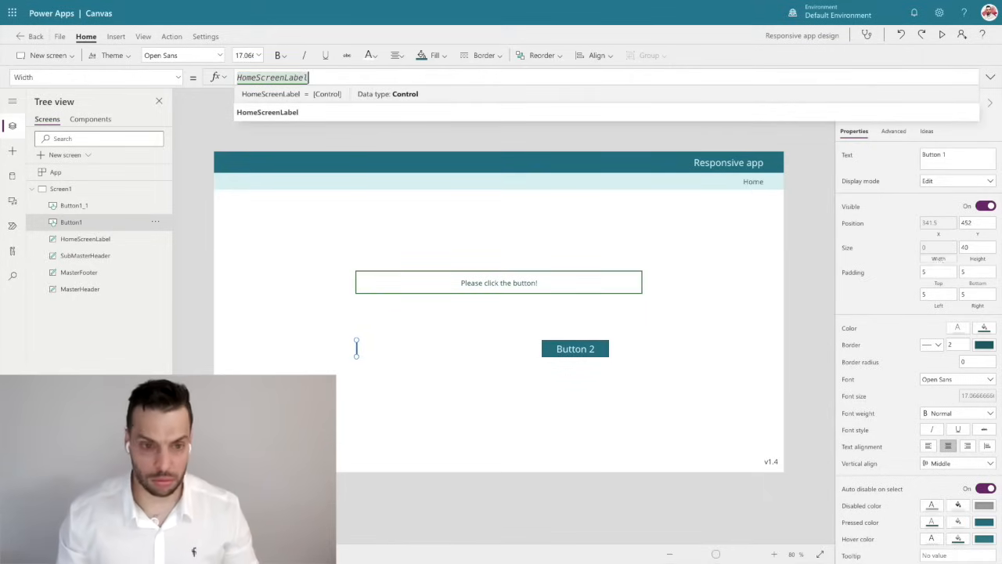
pyautogui.write('/4')
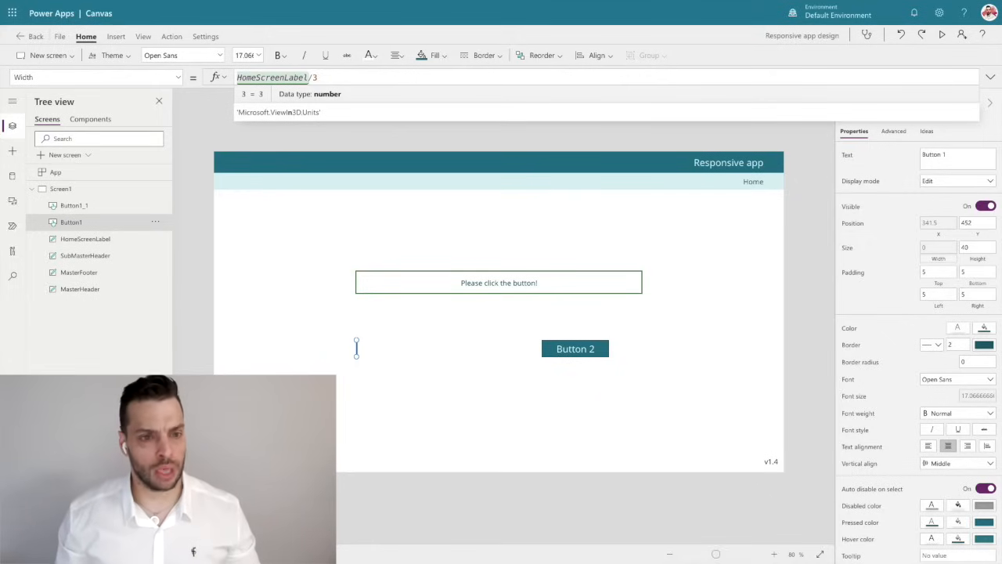
pyautogui.press('BackSpace')
pyautogui.press('BackSpace')
pyautogui.write('.W')
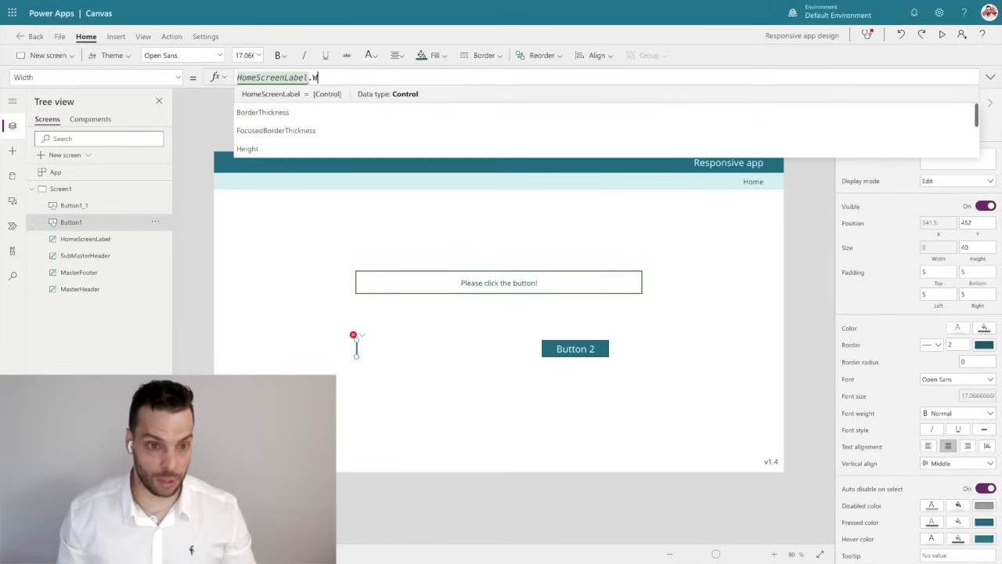
pyautogui.write('idth/3')
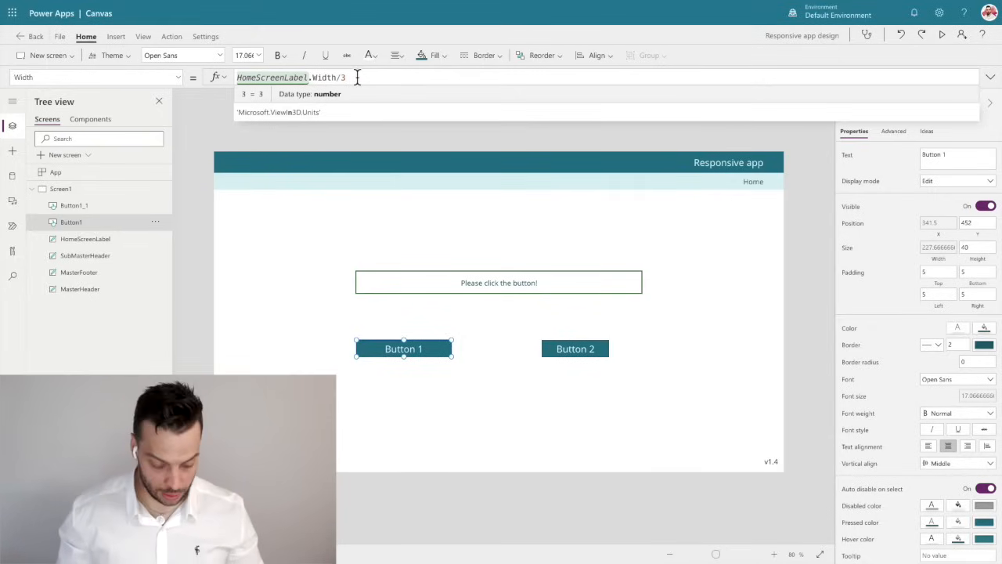
# Copy Button 1's Width formula and apply it to Button 2, setting its Width to HomeScreenLabel.Width/3.
pyautogui.hotkey('ctrl', 'a')
pyautogui.hotkey('ctrl', 'c')
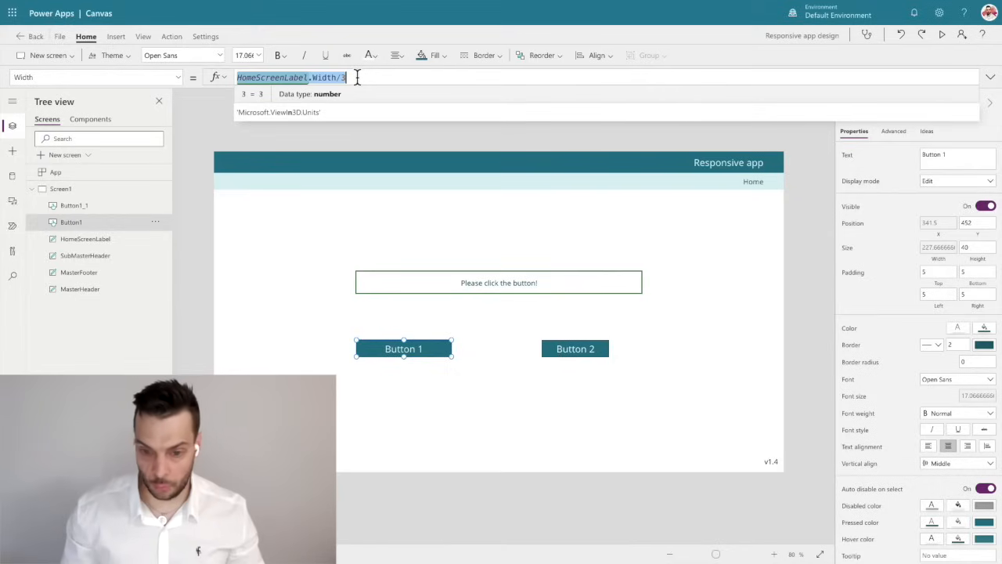
pyautogui.click(580, 349)
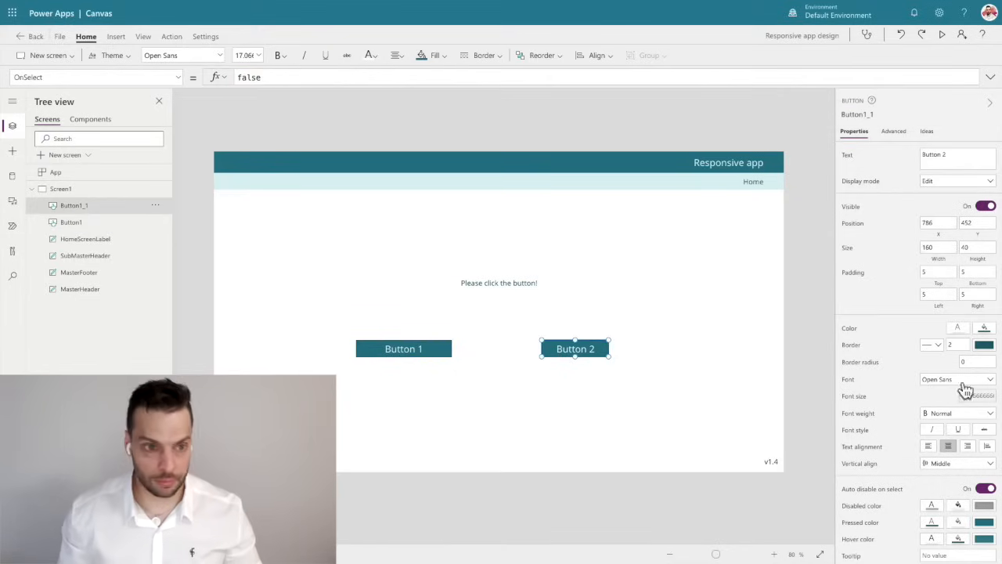
pyautogui.hotkey('ctrl', 'a')
pyautogui.hotkey('ctrl', 'v')
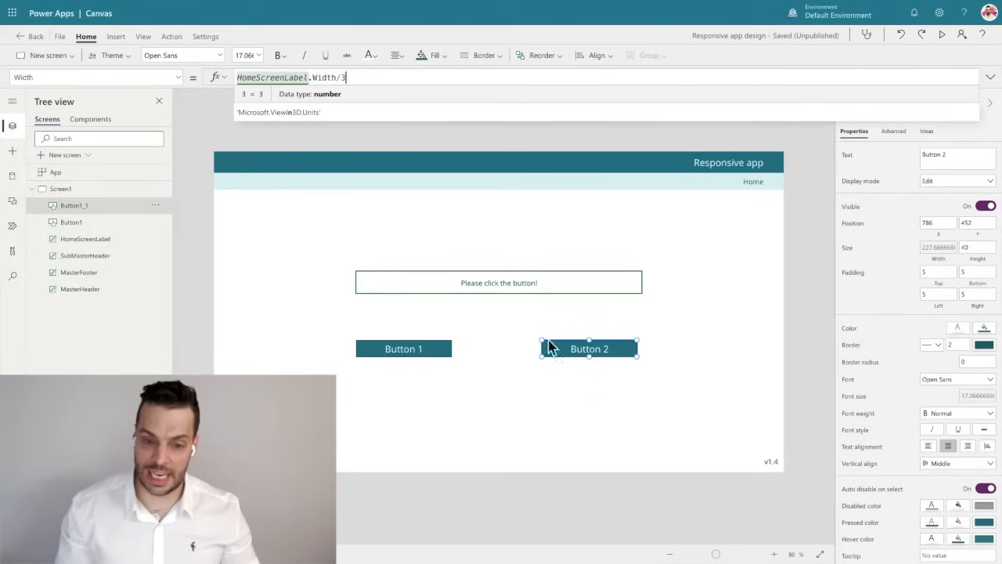
# Set the Height property of Button 1 and Button 2 together to HomeScreenLabel.Height.
pyautogui.keyDown('shift'); pyautogui.click(408, 354); pyautogui.keyUp('shift')
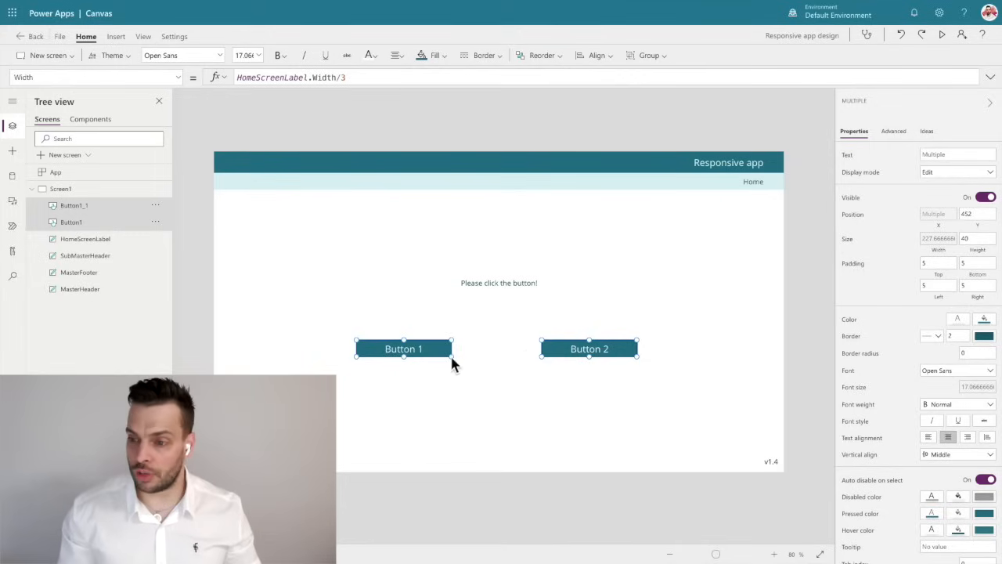
pyautogui.click(985, 252)
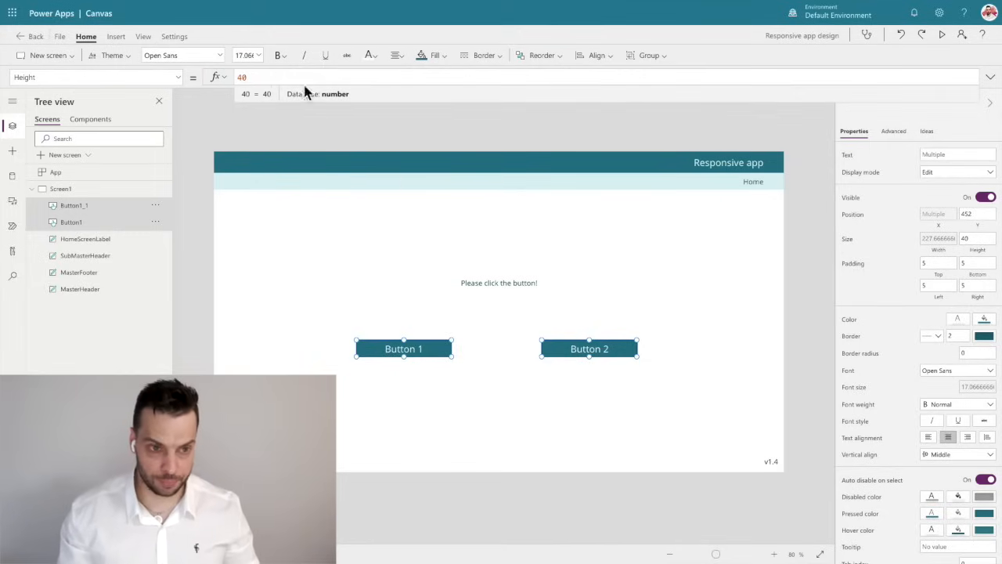
pyautogui.press('BackSpace')
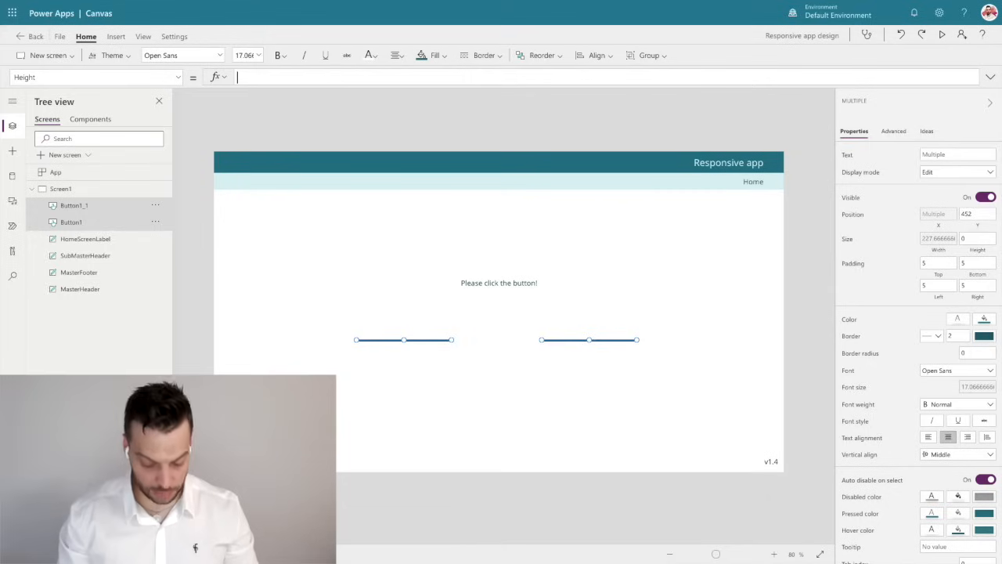
pyautogui.hotkey('ctrl', 'v')
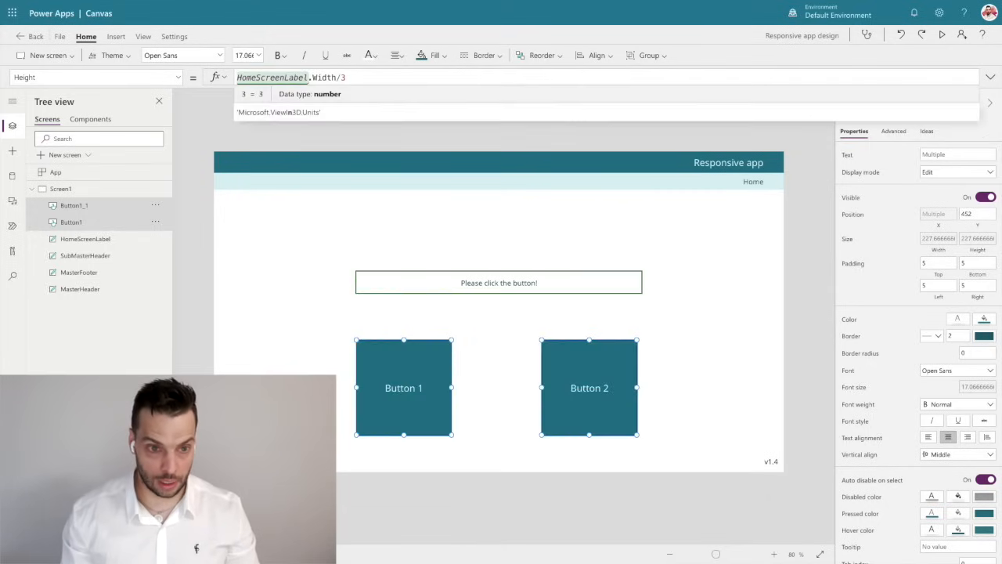
pyautogui.press('BackSpace')
pyautogui.press('BackSpace')
pyautogui.press('BackSpace')
pyautogui.press('BackSpace')
pyautogui.press('BackSpace')
pyautogui.press('BackSpace')
pyautogui.press('BackSpace')
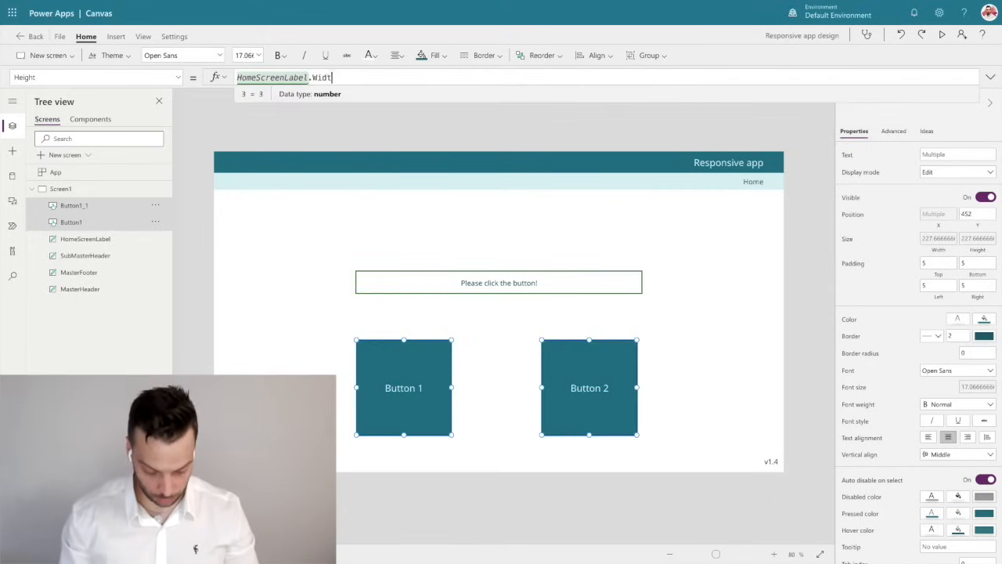
pyautogui.write('Height')
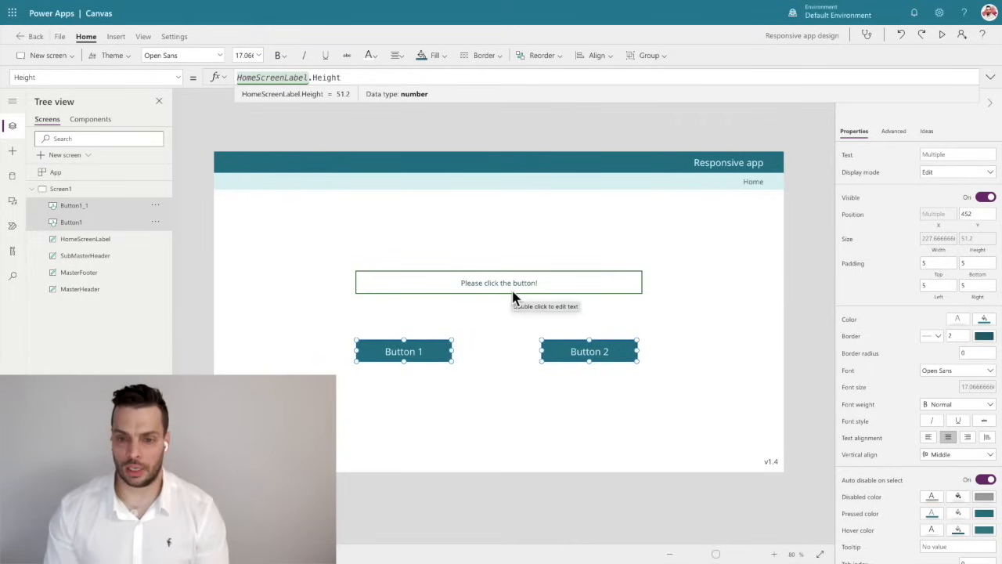
# Examine the Height formula of the MasterHeader label.
pyautogui.click(537, 163)
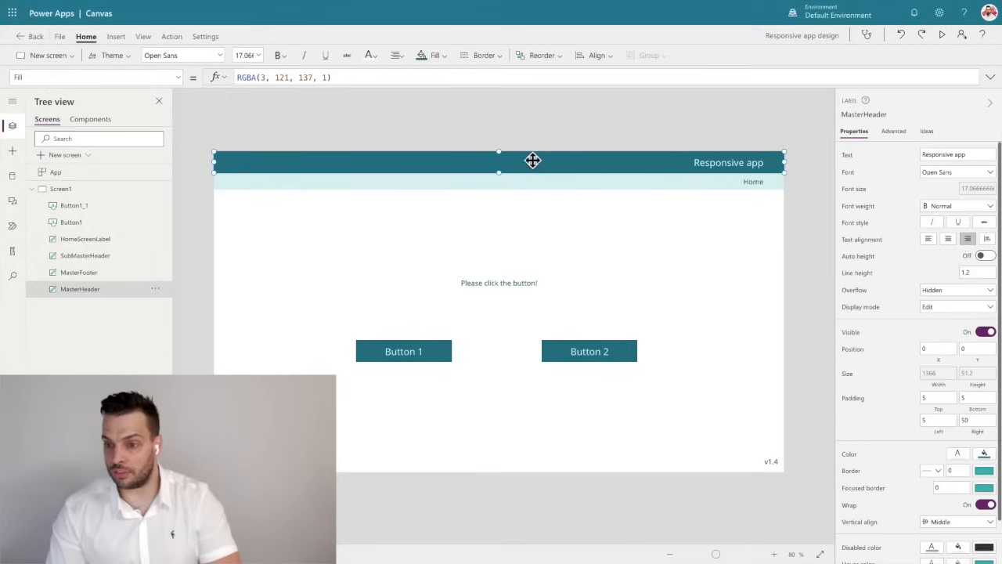
pyautogui.click(979, 384)
pyautogui.click(300, 77)
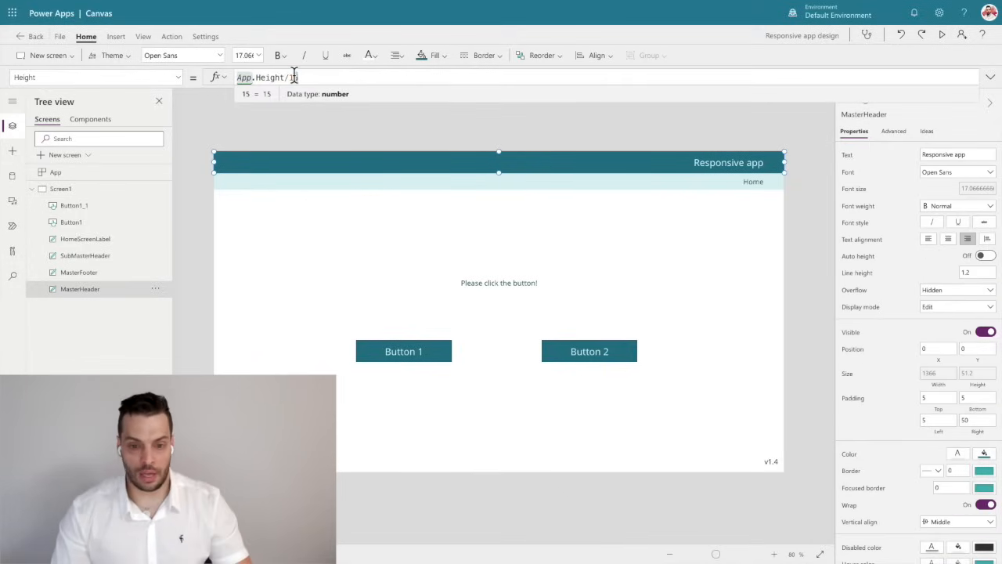
pyautogui.write('0')
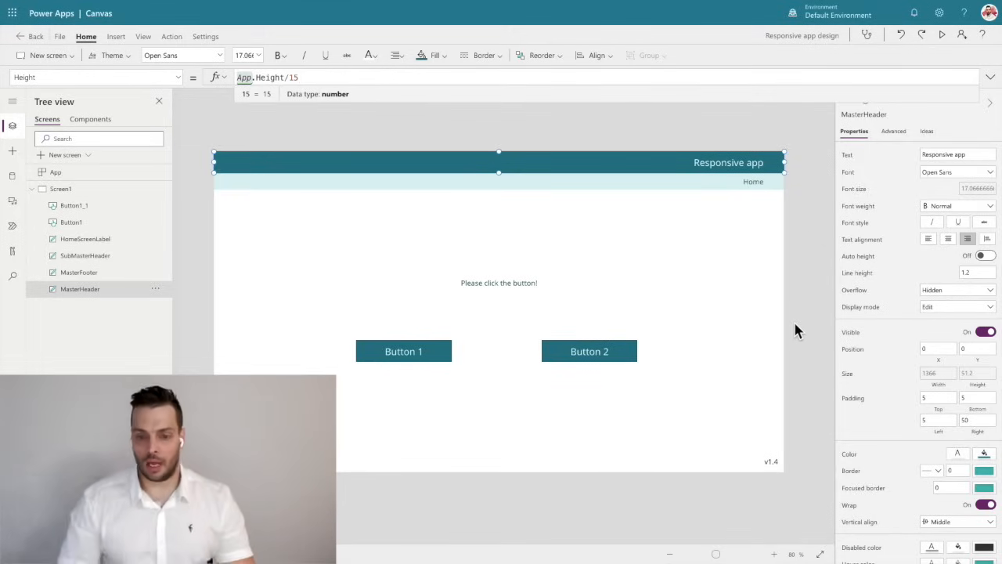
pyautogui.click(794, 319)
# Set Button 2's X property to HomeScreenLabel.X+HomeScreenLabel.Width-Self.Width so it aligns with the label's right edge.
pyautogui.click(560, 350)
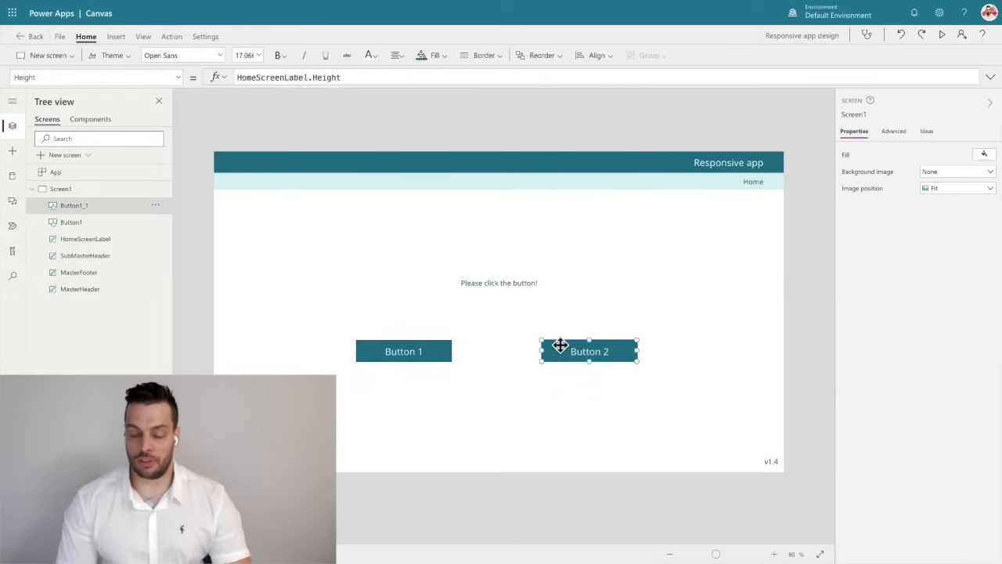
pyautogui.click(505, 285)
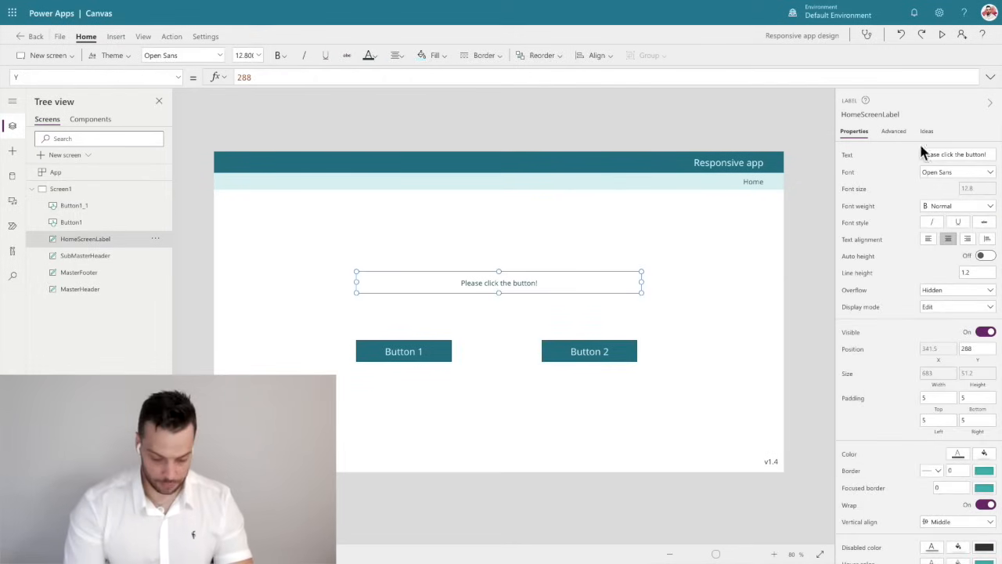
pyautogui.click(886, 114)
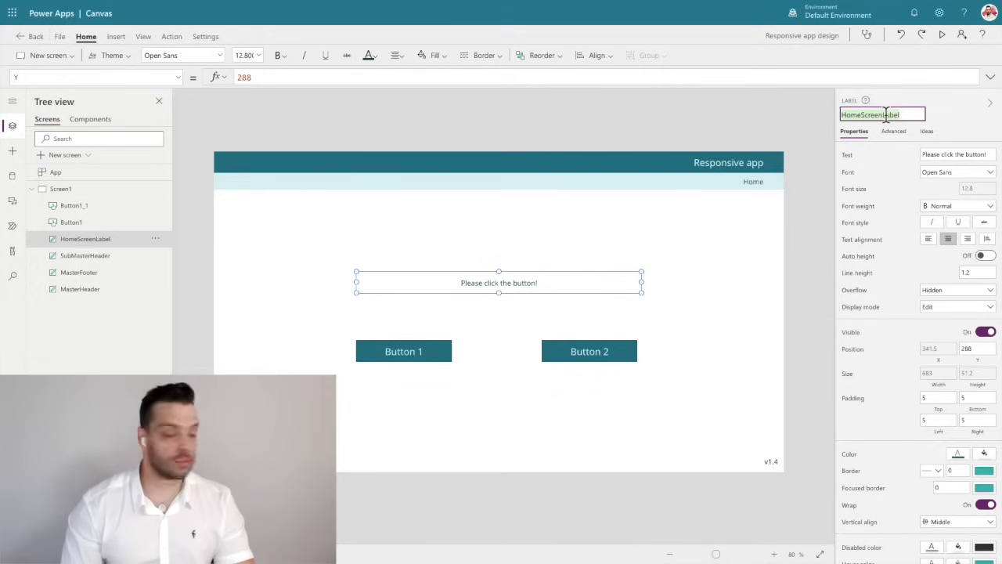
pyautogui.click(592, 352)
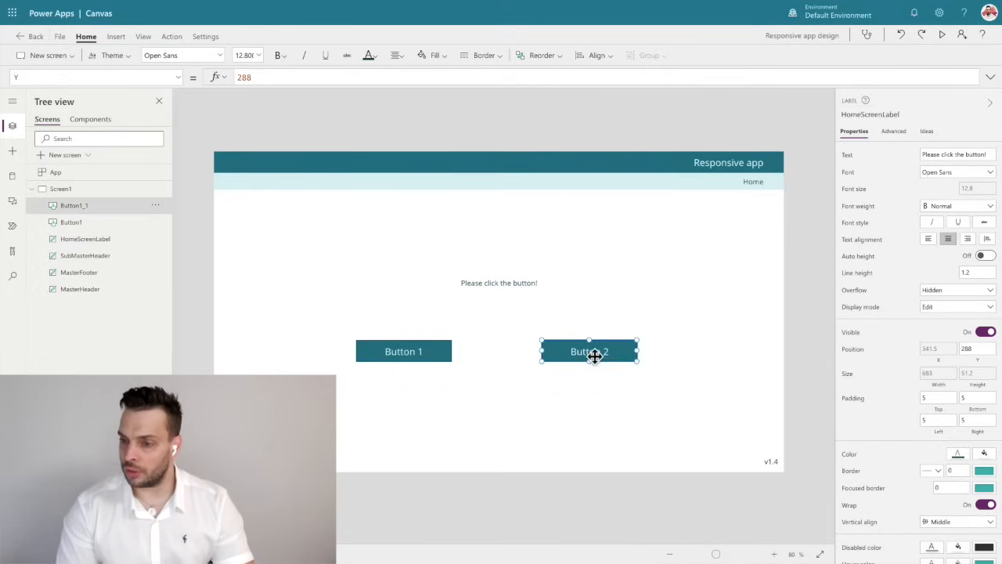
pyautogui.click(937, 233)
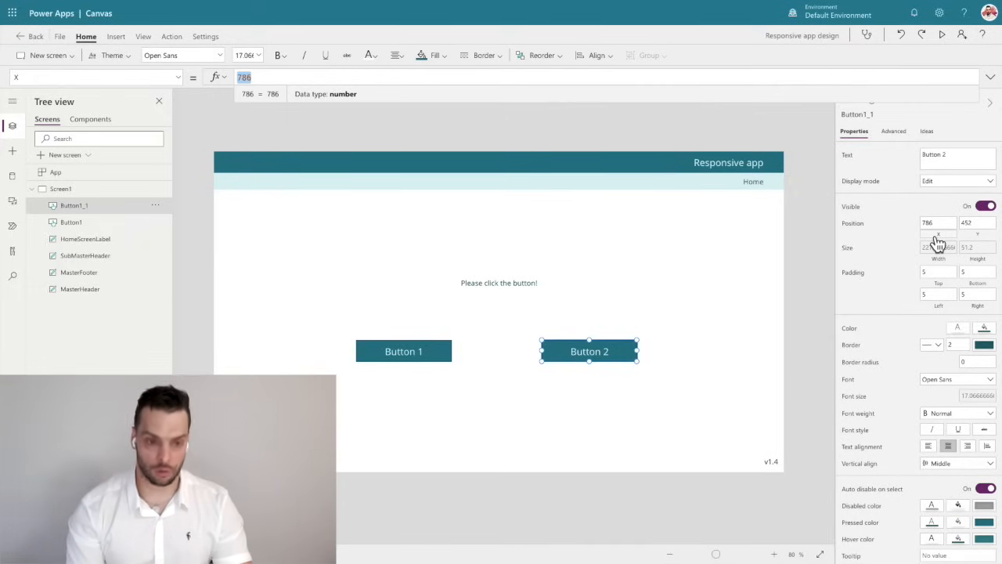
pyautogui.write('HomeScreenLabel.')
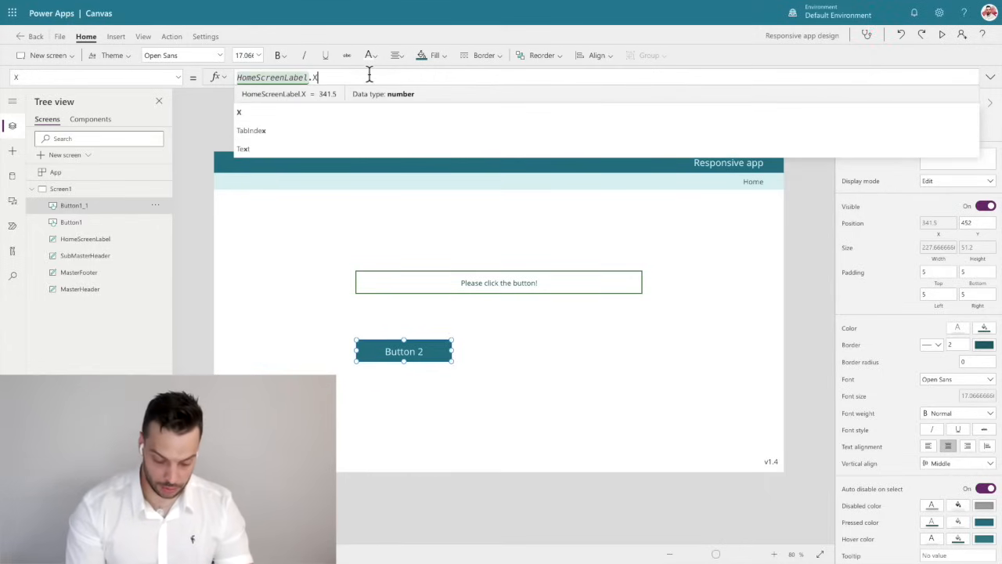
pyautogui.write('X+HomeScreenLabel')
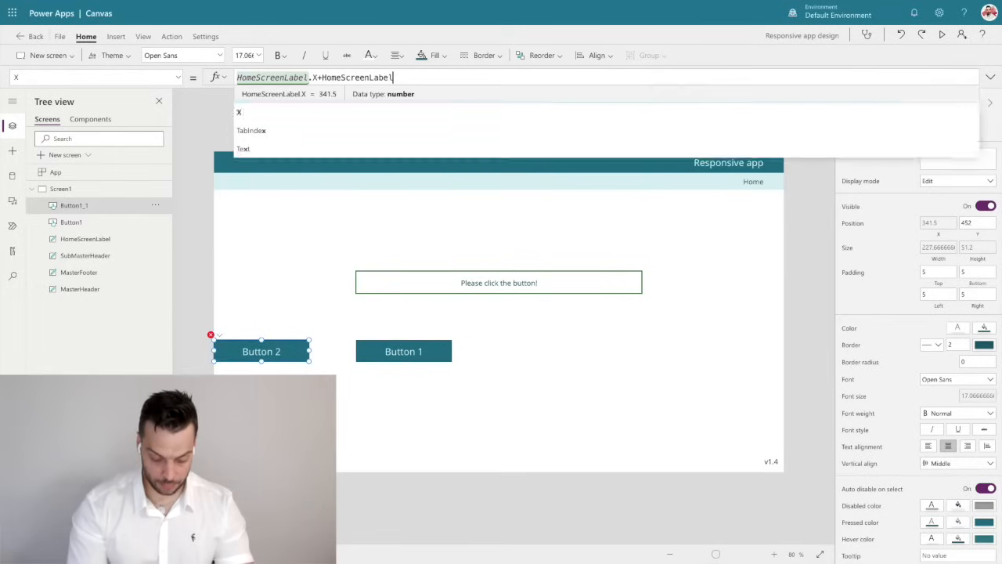
pyautogui.write('.Width')
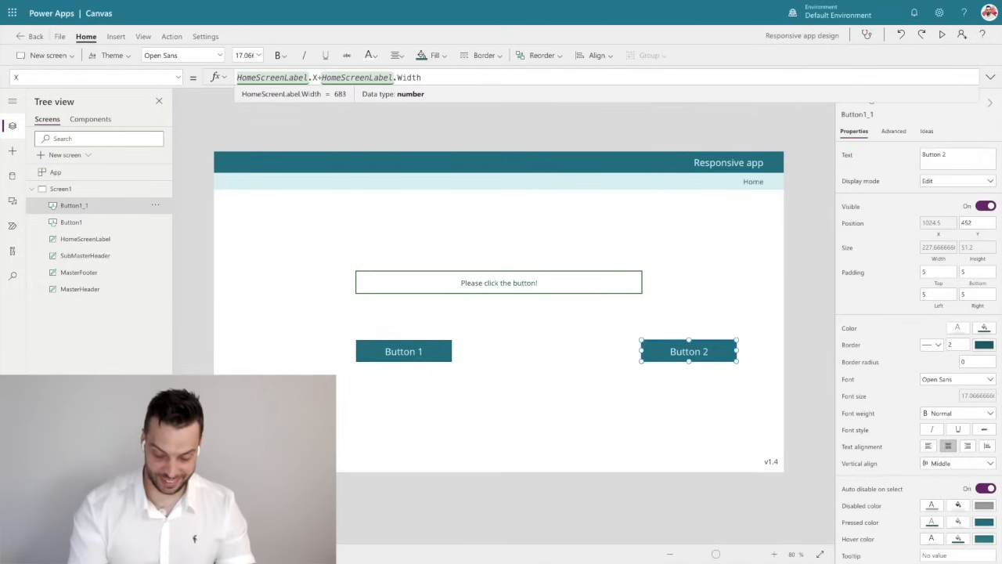
pyautogui.write('-Se')
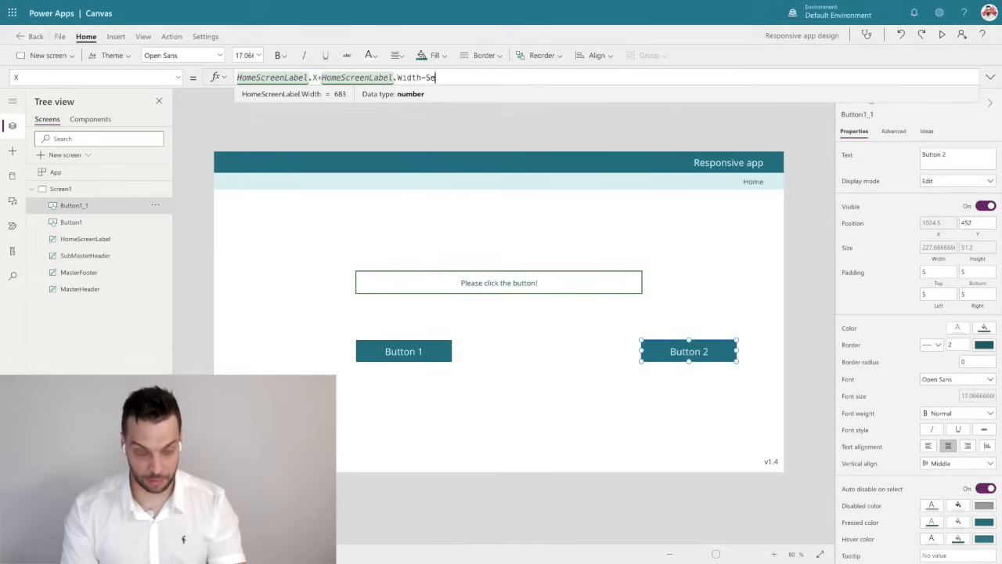
pyautogui.write('lf.Width')
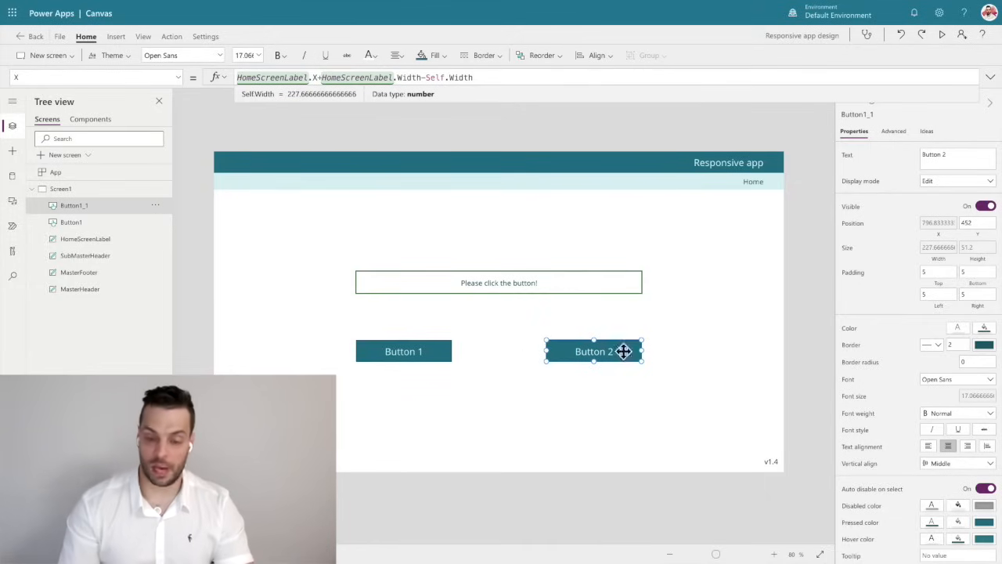
pyautogui.click(812, 354)
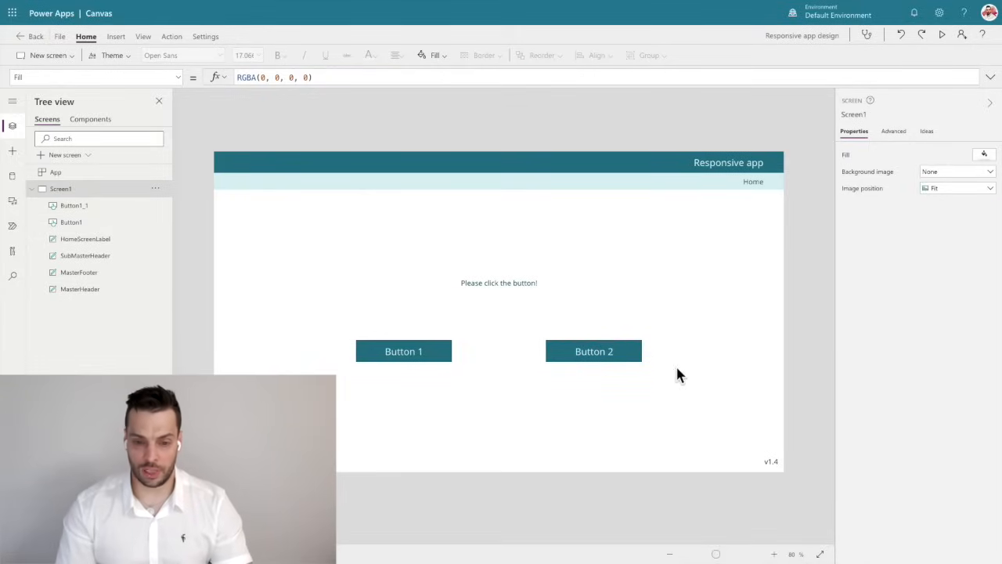
pyautogui.click(387, 353)
pyautogui.click(577, 351)
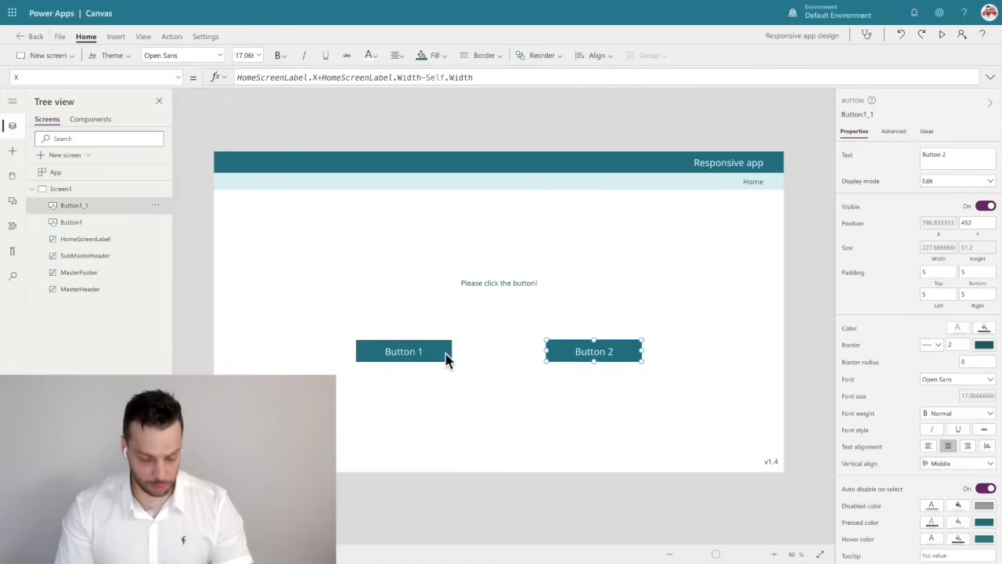
pyautogui.click(420, 352)
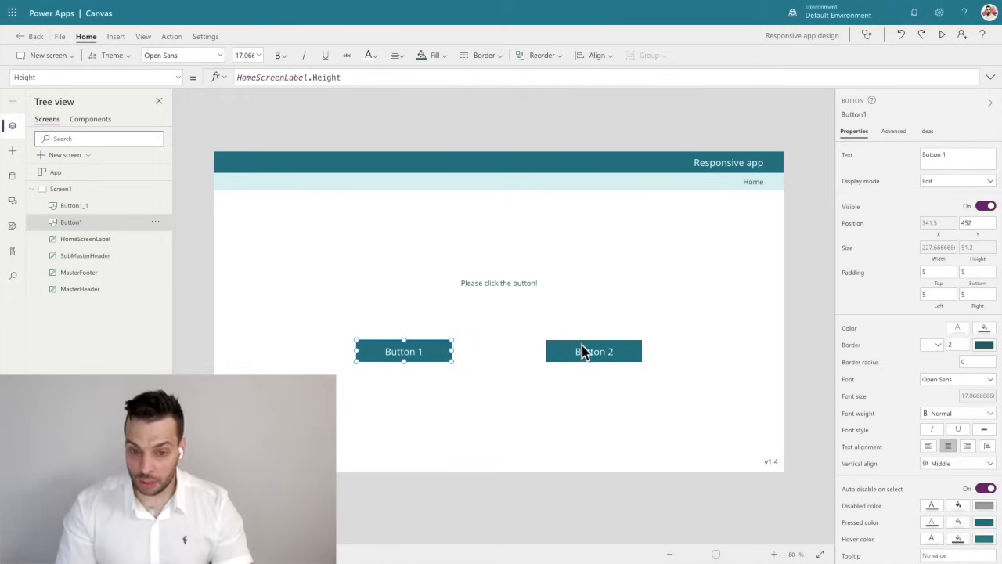
pyautogui.click(483, 281)
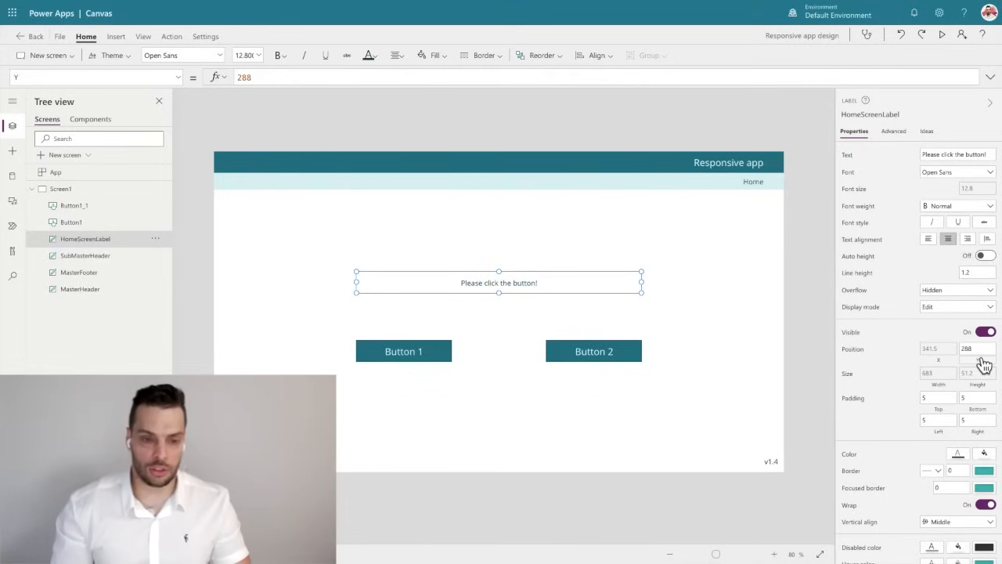
# Set the Y property of Button 1 and Button 2 together to App.Height/2-Self.Height/2 to centre them vertically.
pyautogui.click(432, 353)
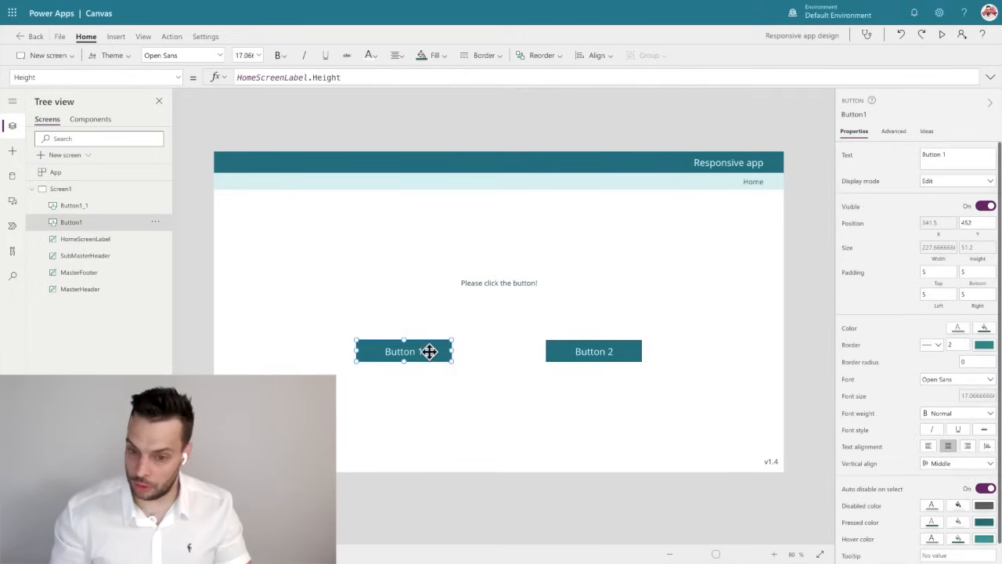
pyautogui.keyDown('shift'); pyautogui.click(603, 350); pyautogui.keyUp('shift')
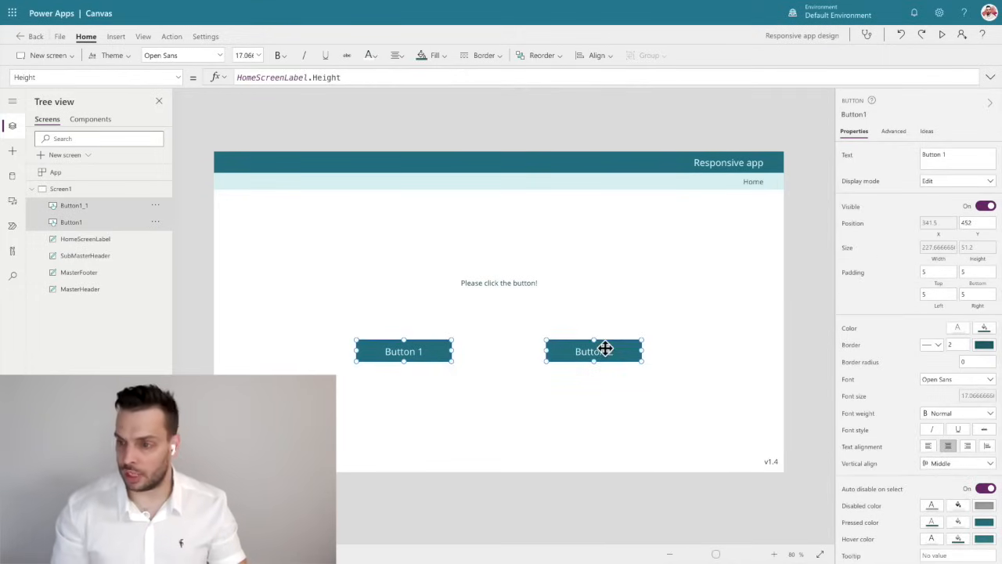
pyautogui.click(973, 223)
pyautogui.hotkey('ctrl', 'a')
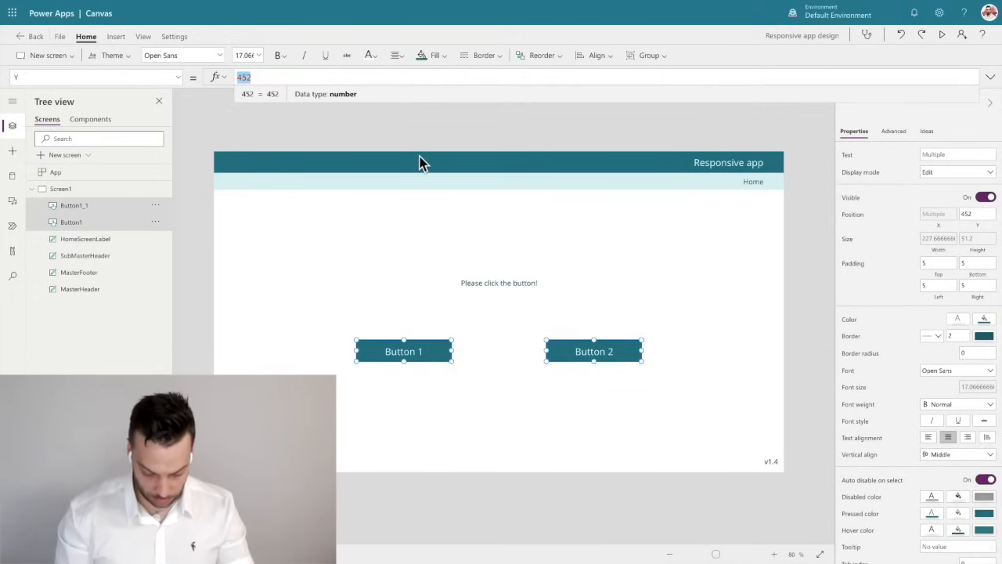
pyautogui.write('App.Height')
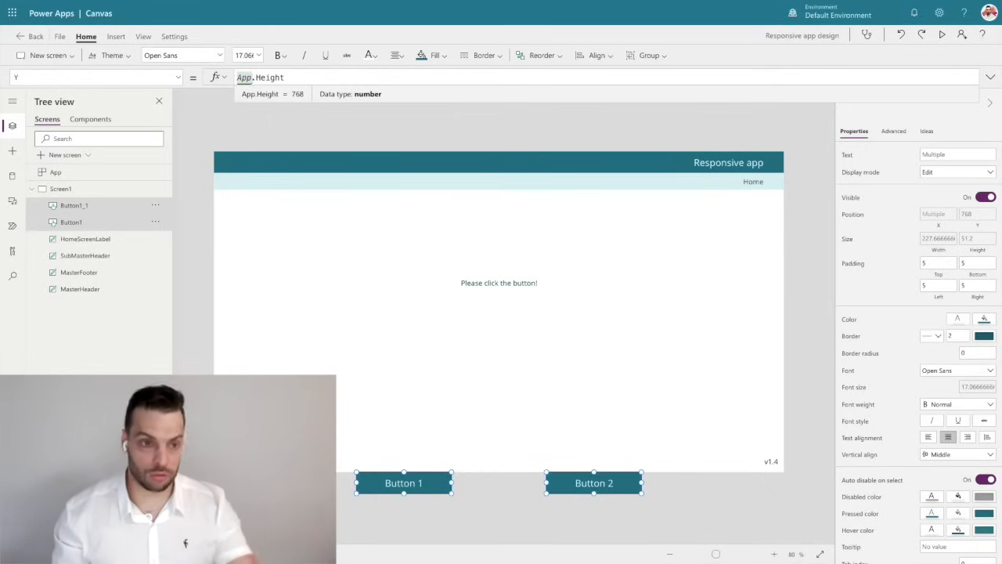
pyautogui.write('/2')
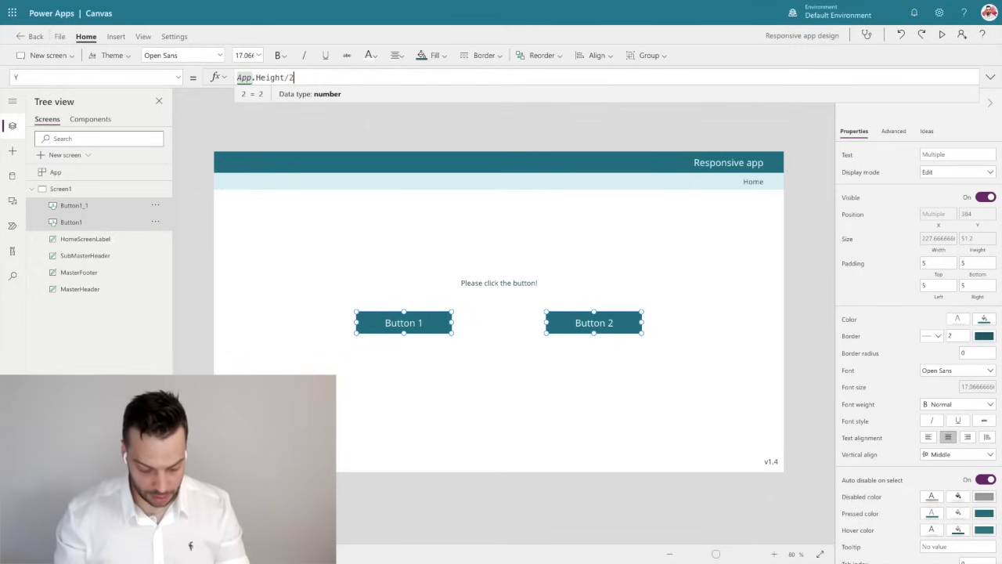
pyautogui.write('-Self')
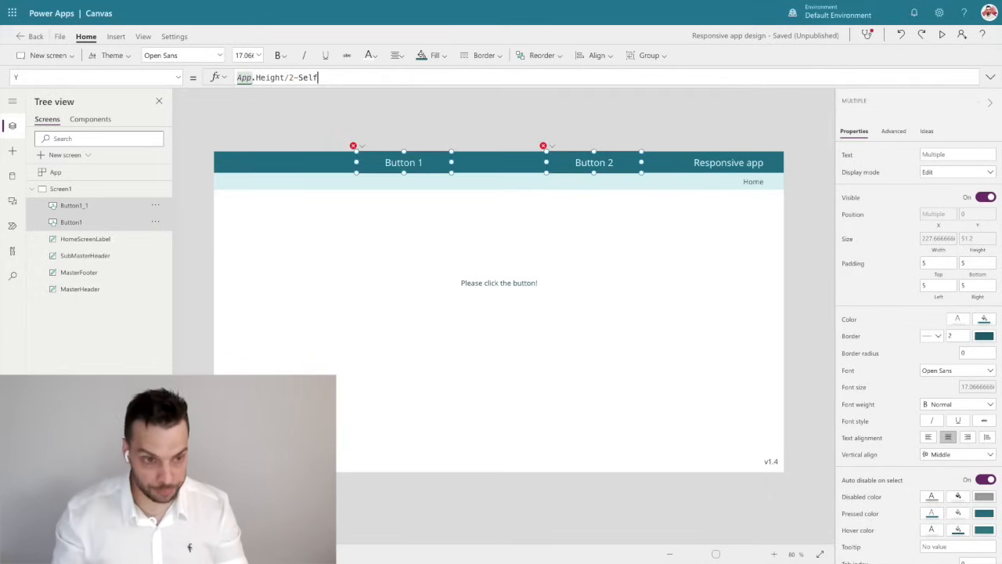
pyautogui.write('.Height/2')
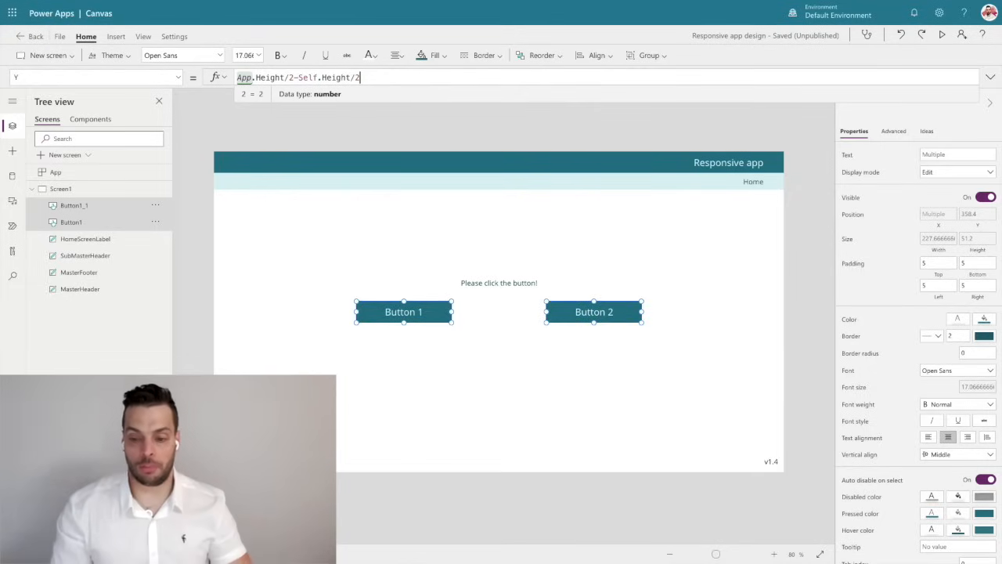
# Set the Y property of HomeScreenLabel to Button1.Y-Self.Height*2 so the label sits above the buttons.
pyautogui.click(494, 282)
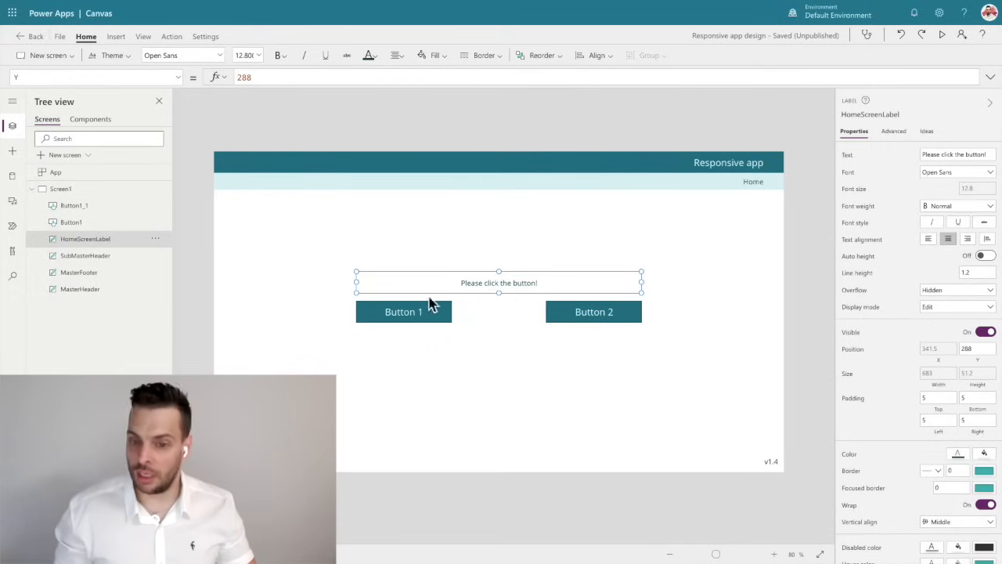
pyautogui.click(396, 311)
pyautogui.click(862, 115)
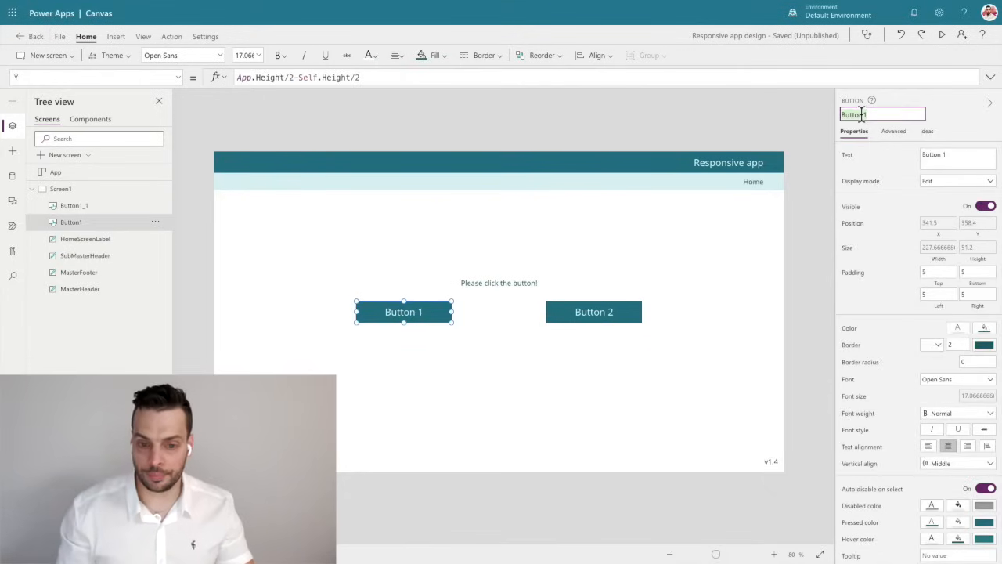
pyautogui.click(496, 284)
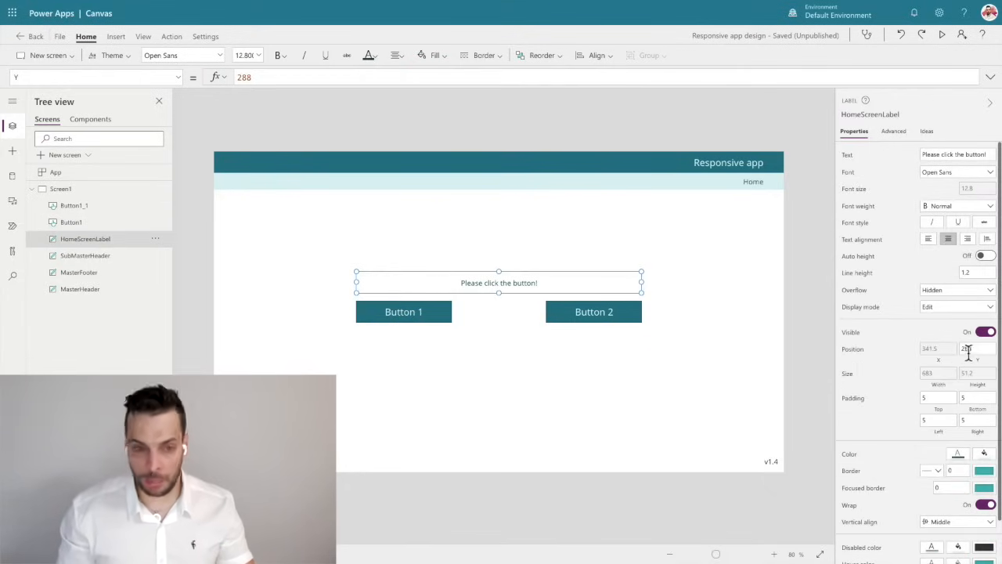
pyautogui.click(978, 360)
pyautogui.doubleClick(260, 76)
pyautogui.write('Button1')
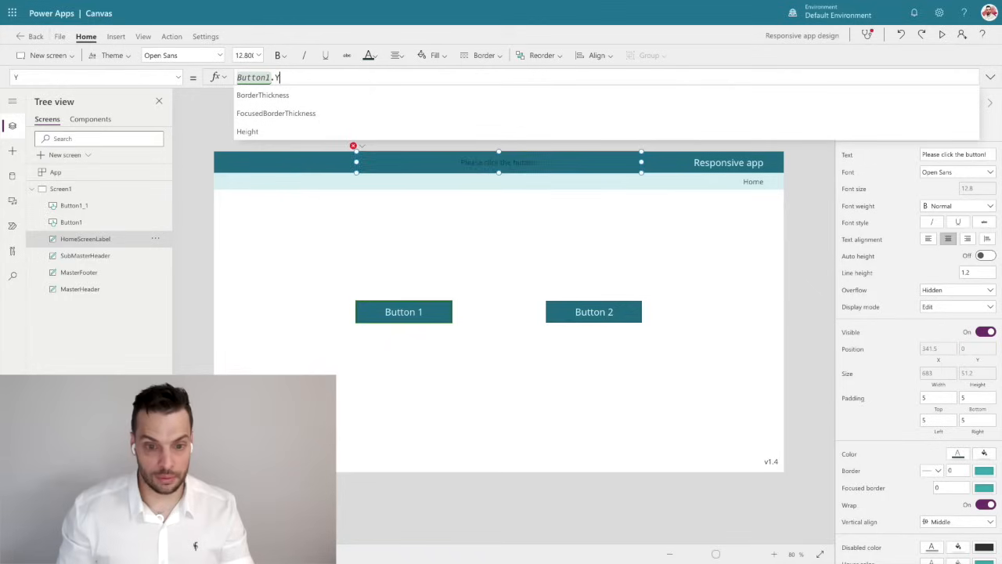
pyautogui.write('.Y')
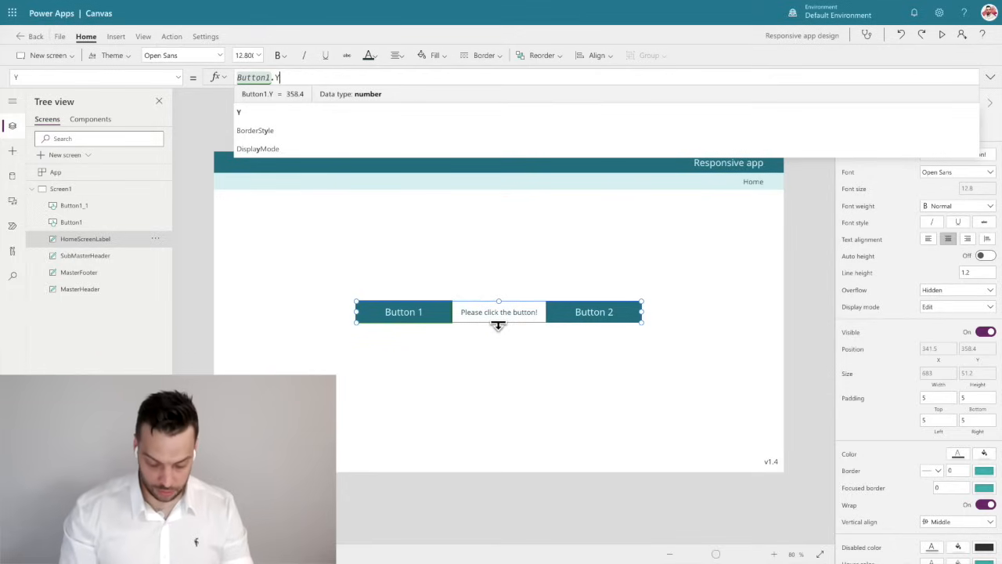
pyautogui.write('-Self')
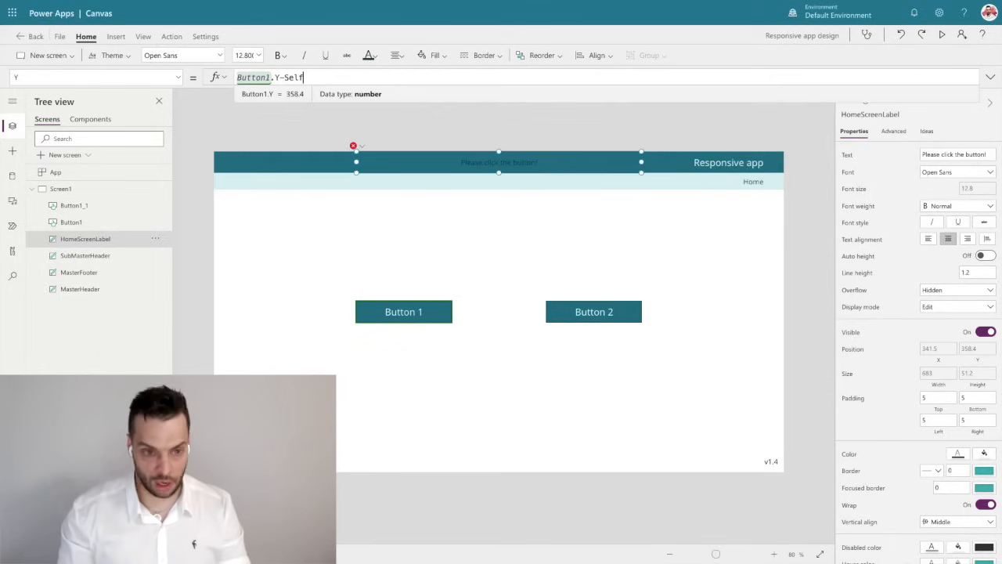
pyautogui.write('.Height*')
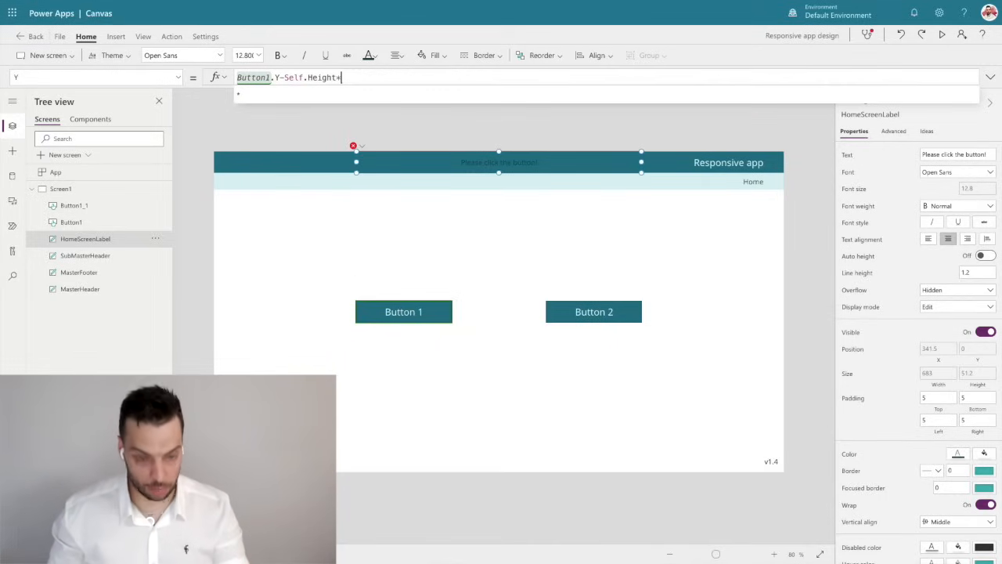
pyautogui.write('2')
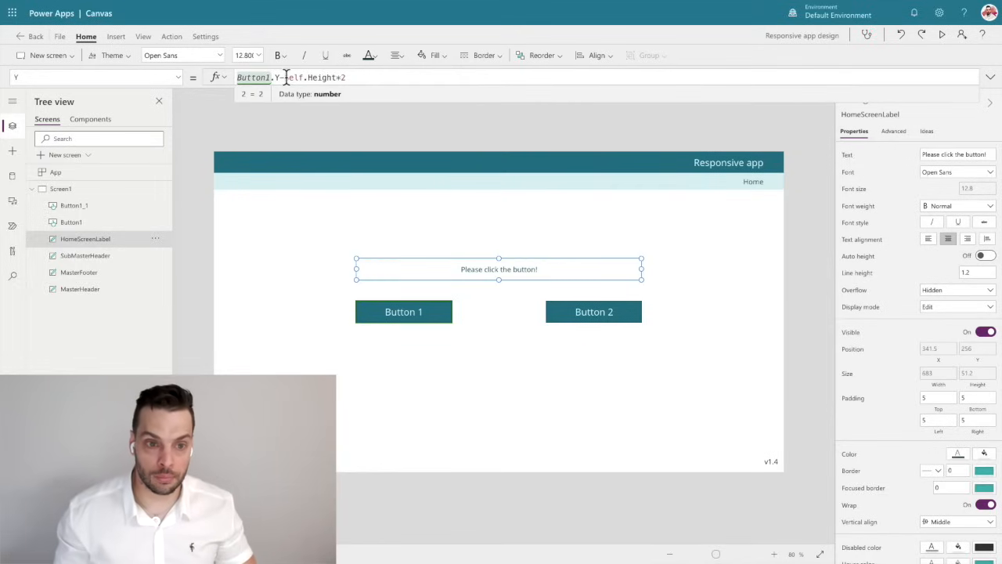
pyautogui.moveTo(284, 77); pyautogui.dragTo(341, 77)
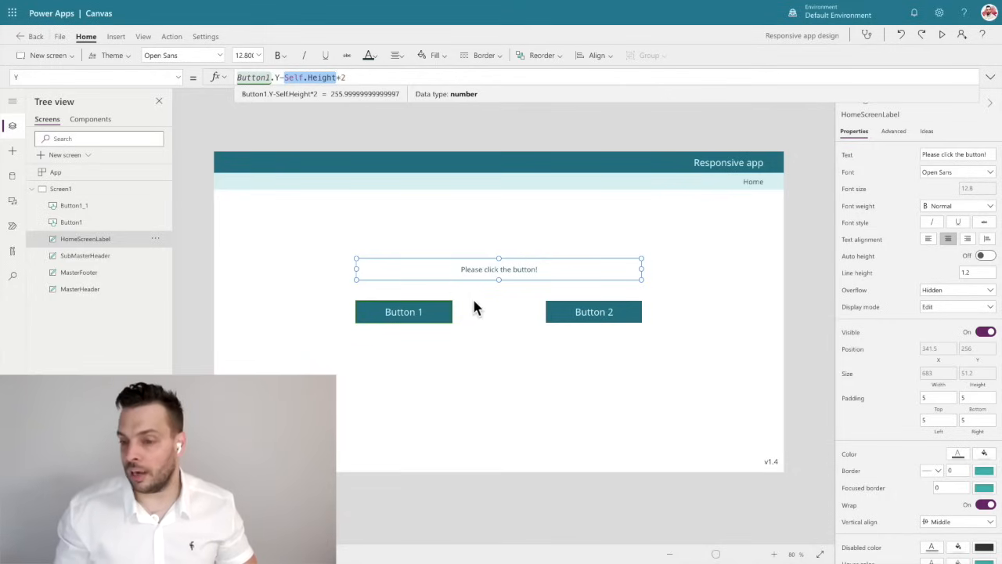
pyautogui.click(807, 282)
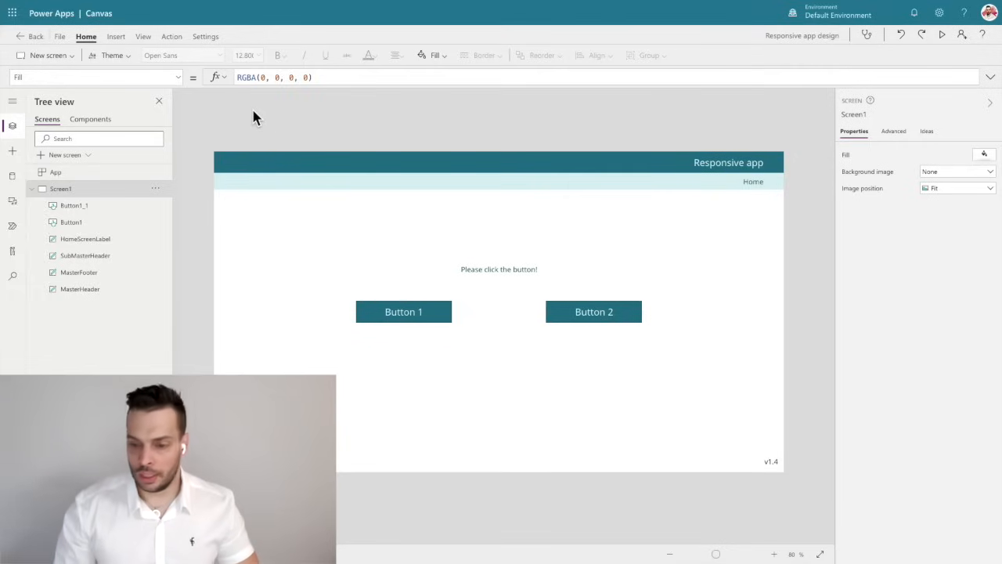
# Change the MasterFooter text to v1.5, and save and publish the app.
pyautogui.click(773, 463)
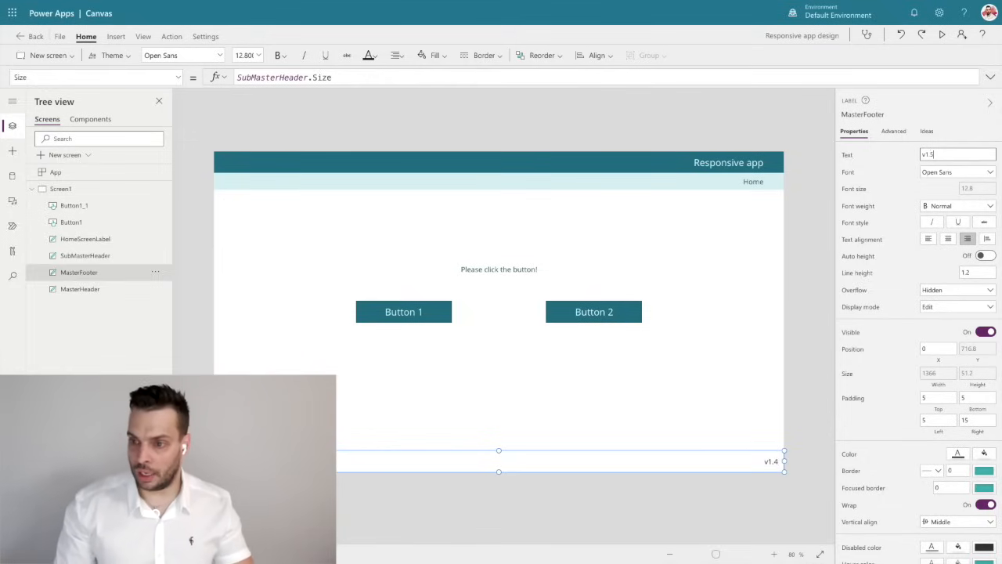
pyautogui.click(831, 280)
pyautogui.click(60, 37)
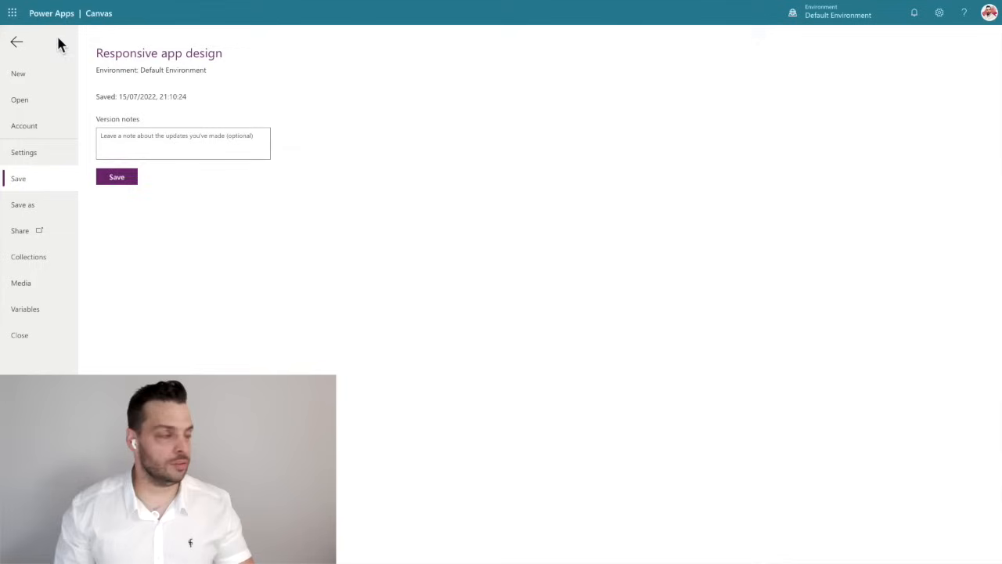
pyautogui.click(116, 174)
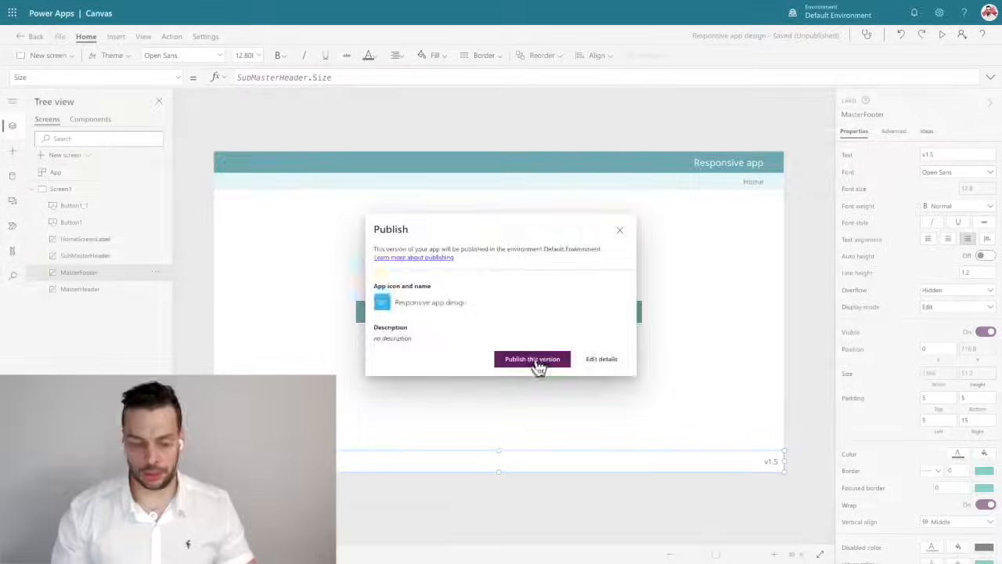
pyautogui.click(533, 359)
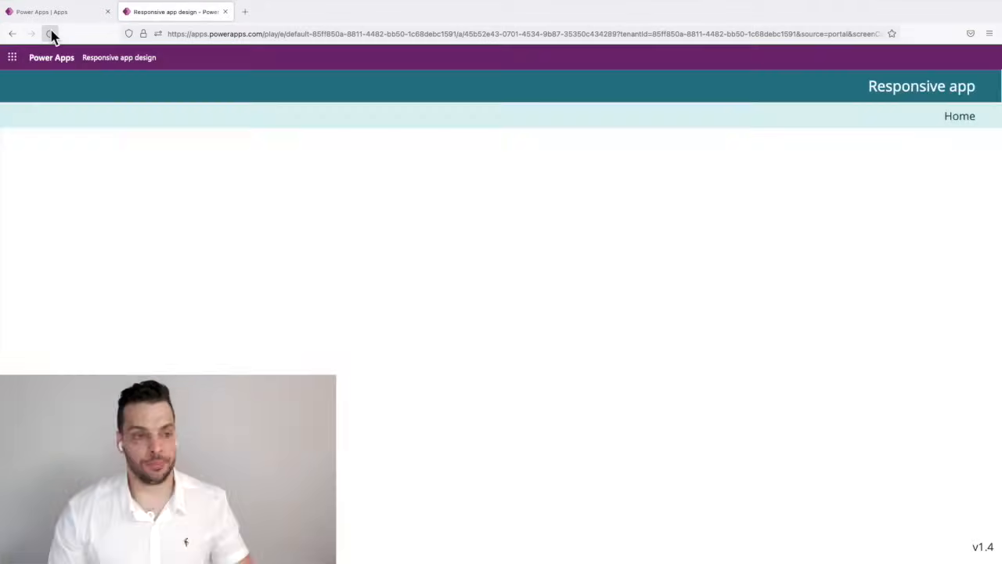
# Reload the published app in the Firefox player and try out Button 2 and Button 1.
pyautogui.click(50, 33)
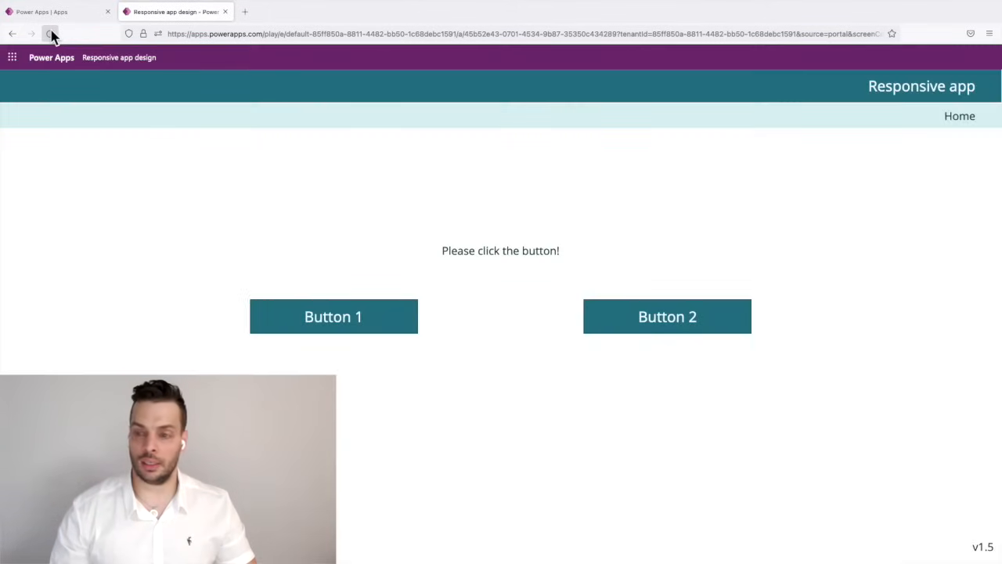
pyautogui.press('F11')
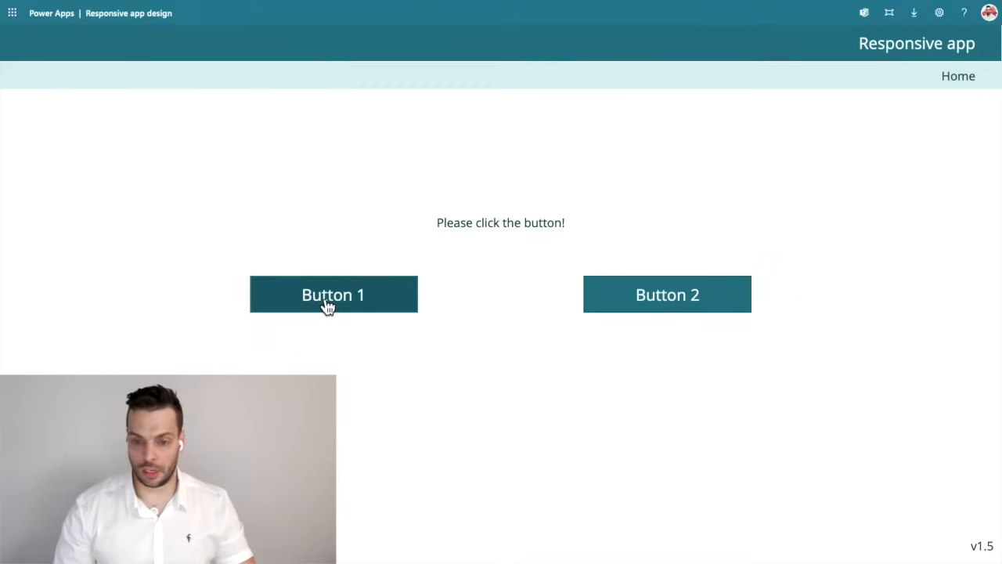
pyautogui.click(677, 309)
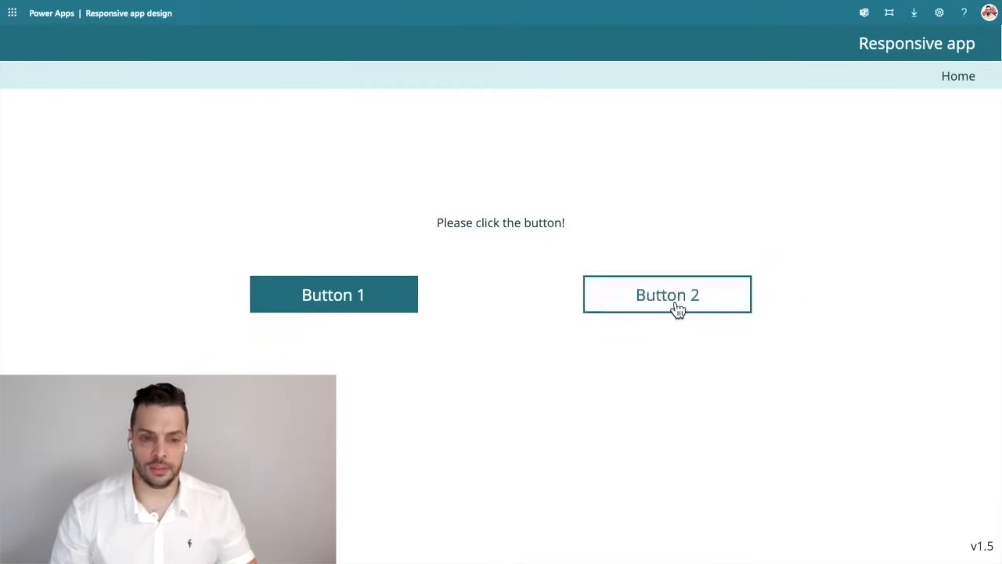
pyautogui.click(332, 312)
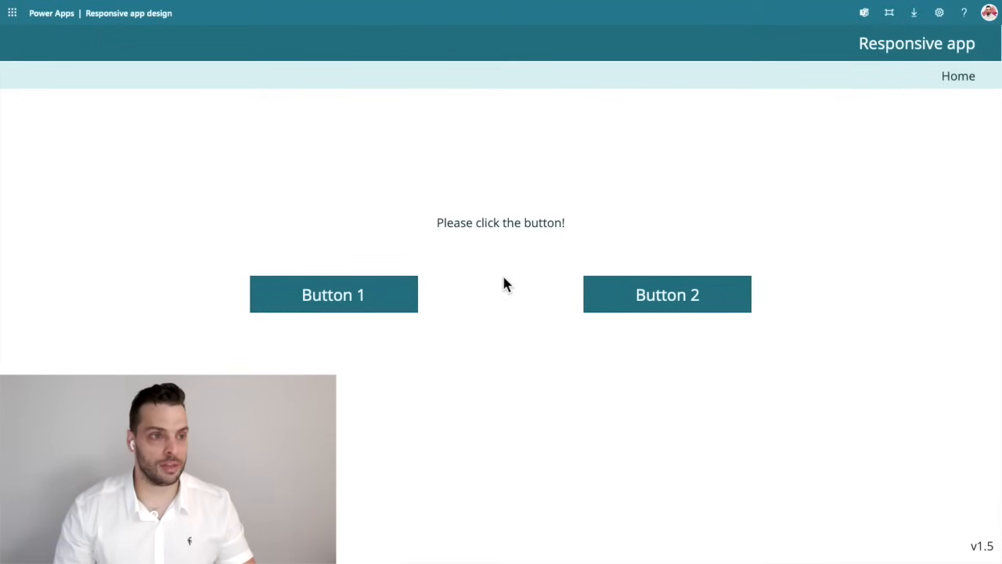
# Take the browser out of full screen, resize its window narrower and wider to check the app's responsive layout, and return to the Power Apps editor.
pyautogui.moveTo(56, 7)
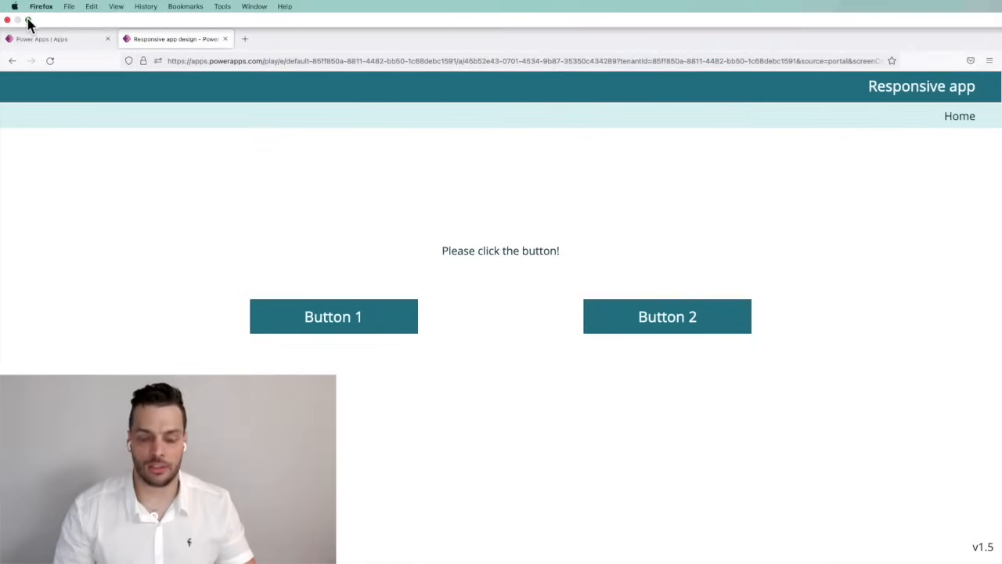
pyautogui.click(28, 19)
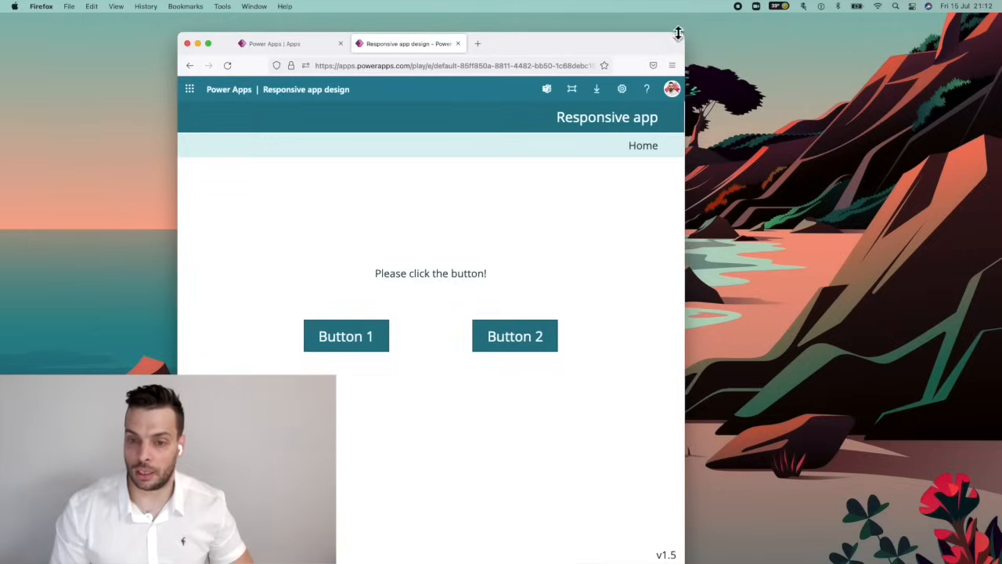
pyautogui.moveTo(683, 33); pyautogui.dragTo(502, 49)
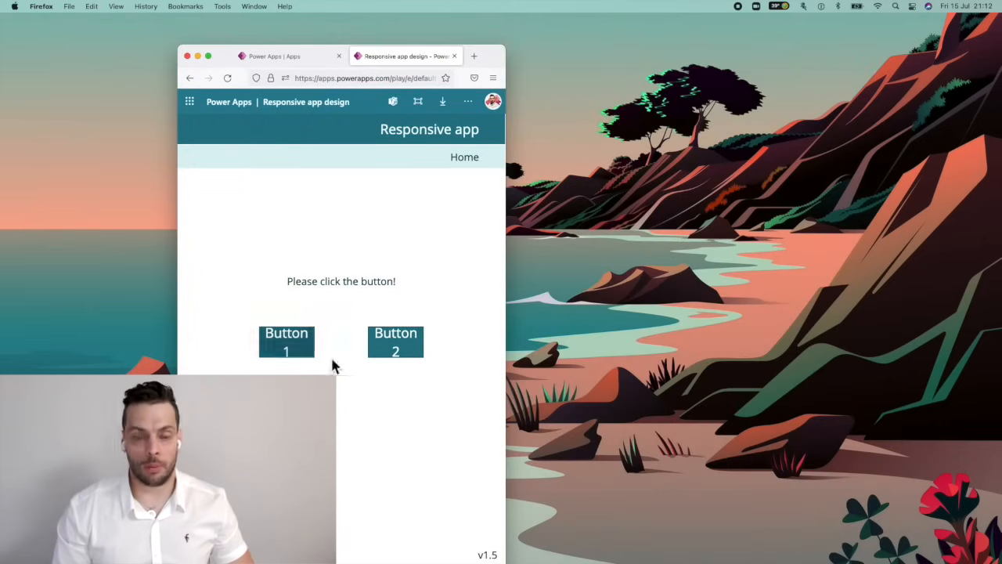
pyautogui.moveTo(506, 49); pyautogui.dragTo(815, 35)
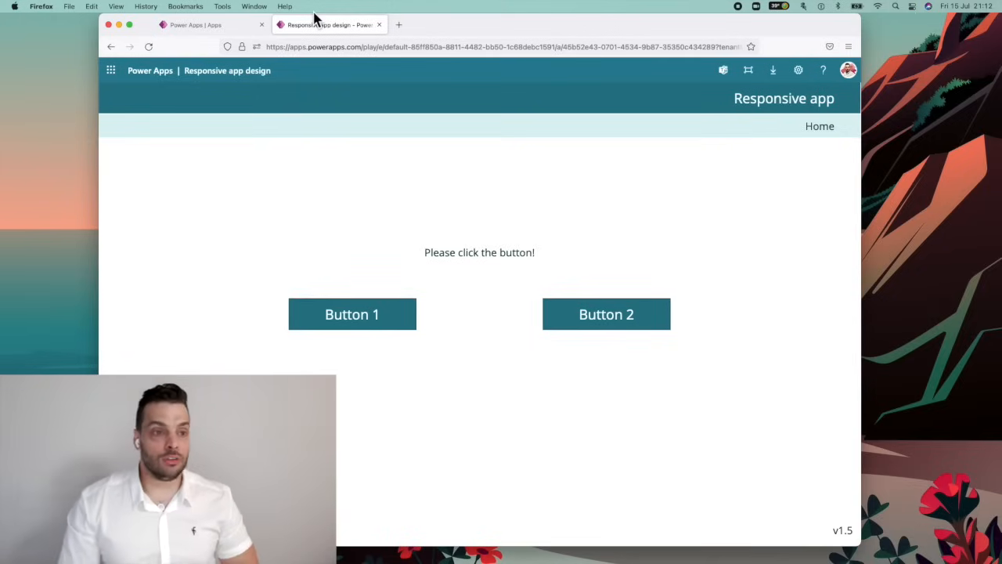
pyautogui.hotkey('ctrl', 'Right')
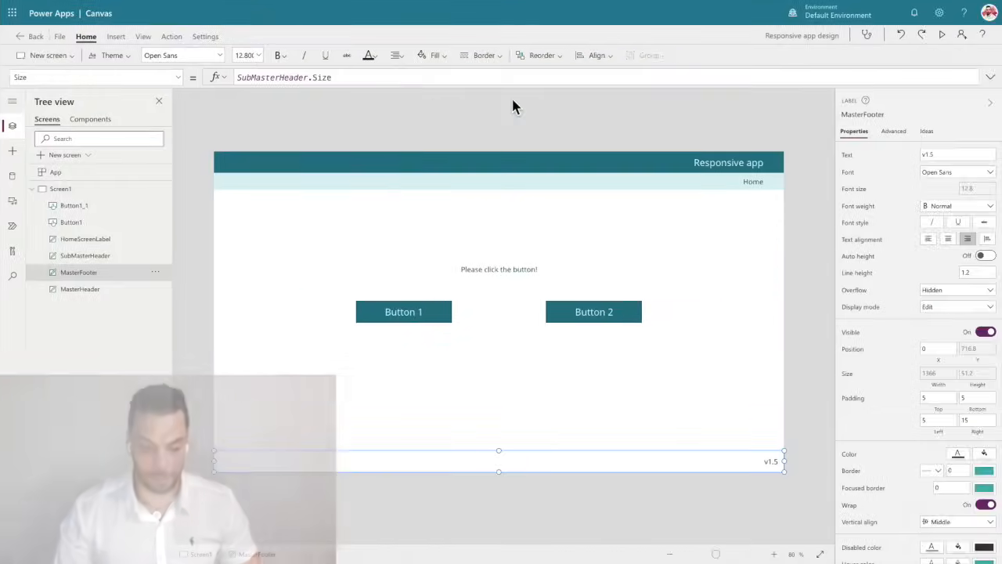